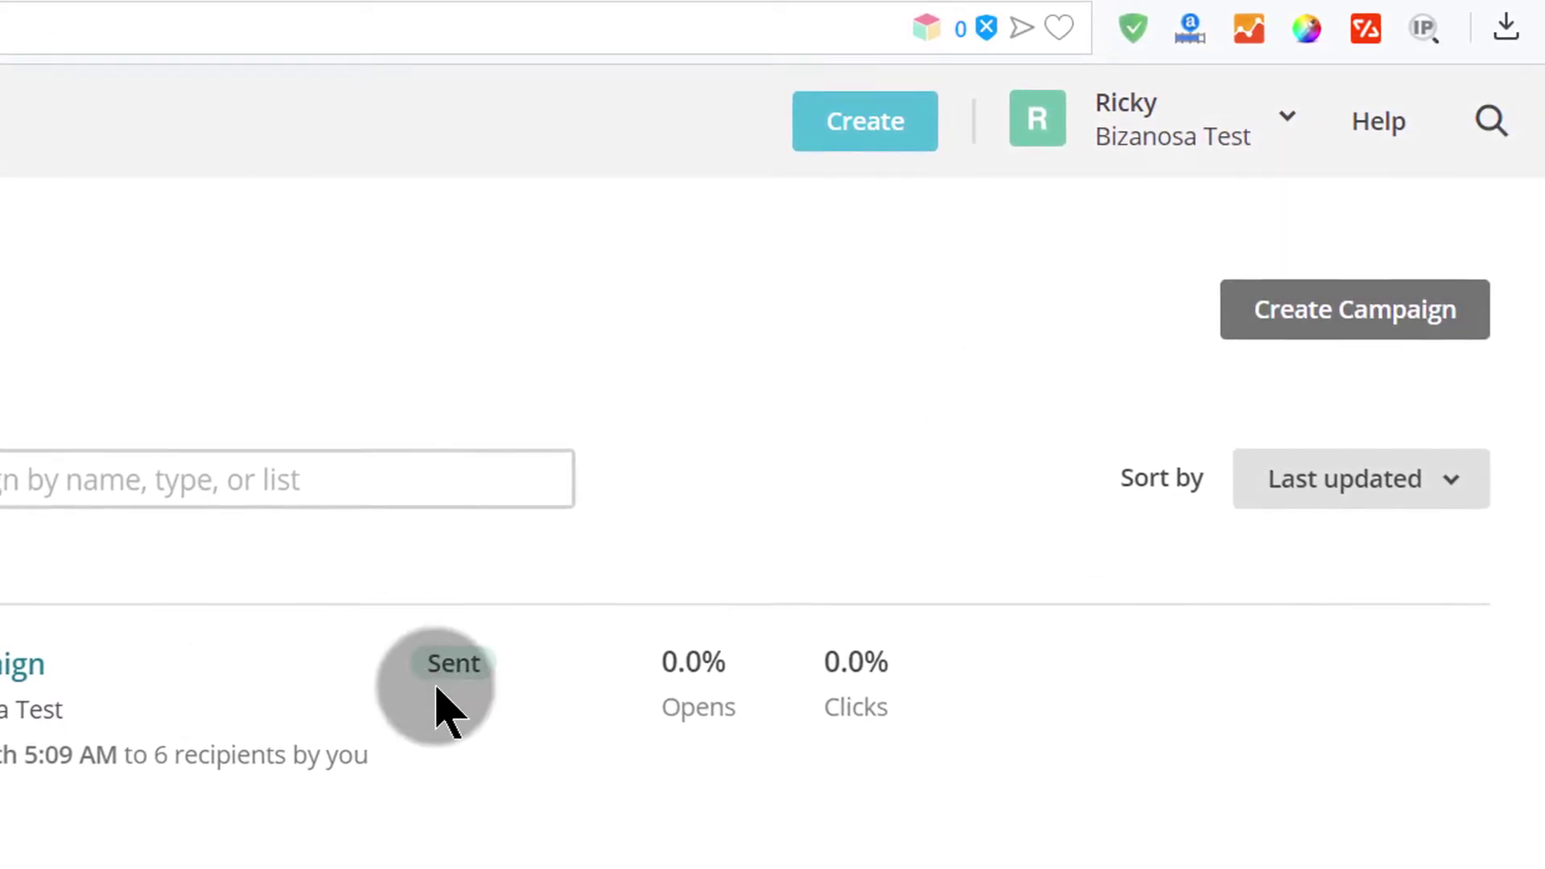
# Start a new email campaign and choose the Automated type.
pyautogui.click(1378, 304)
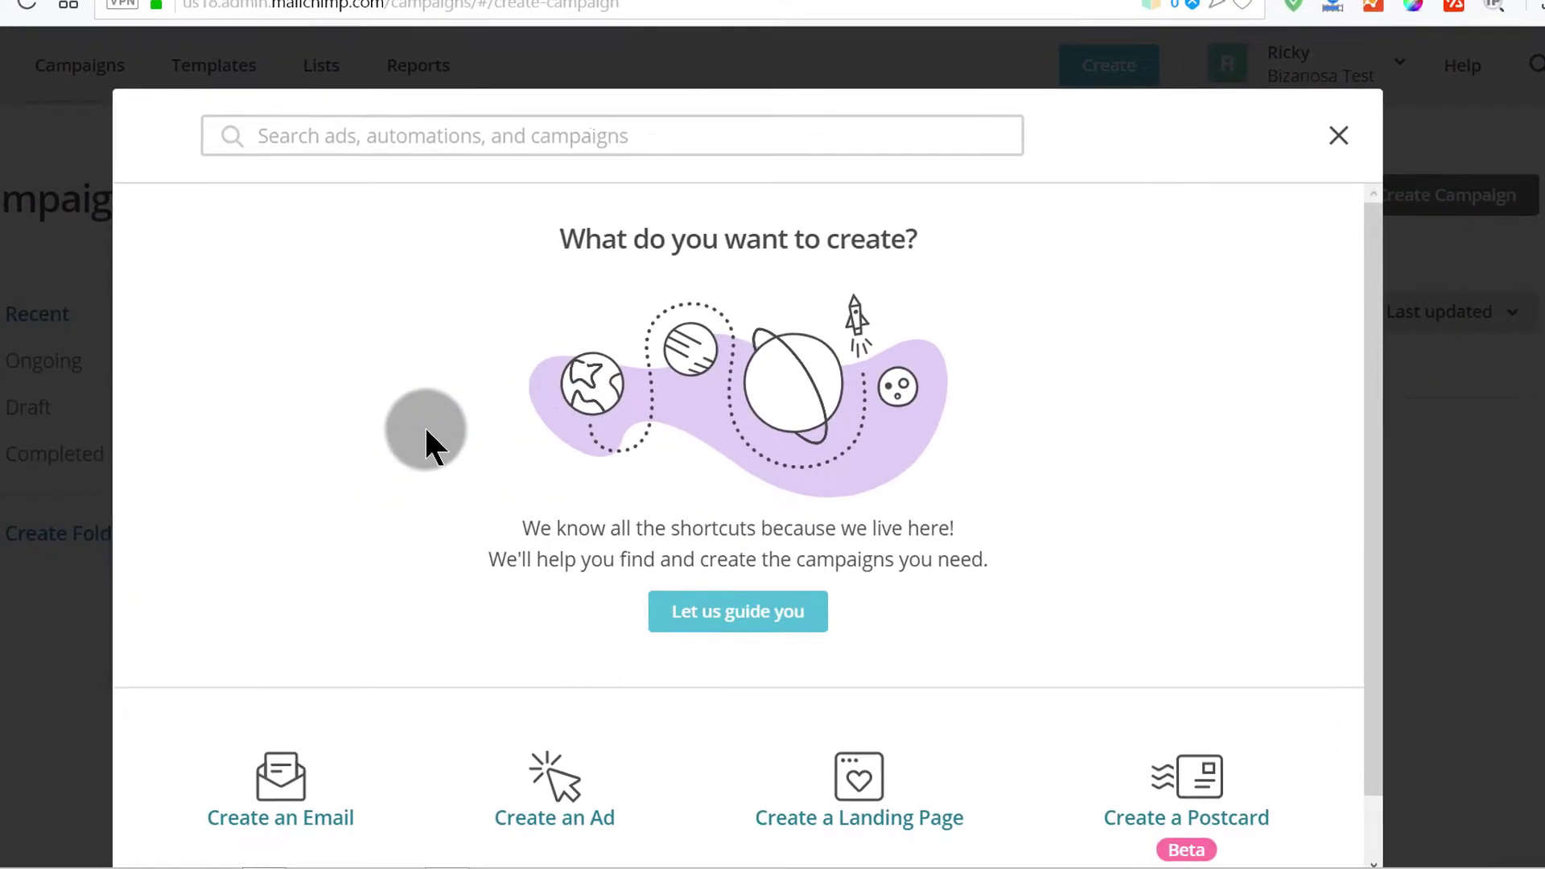
pyautogui.click(279, 819)
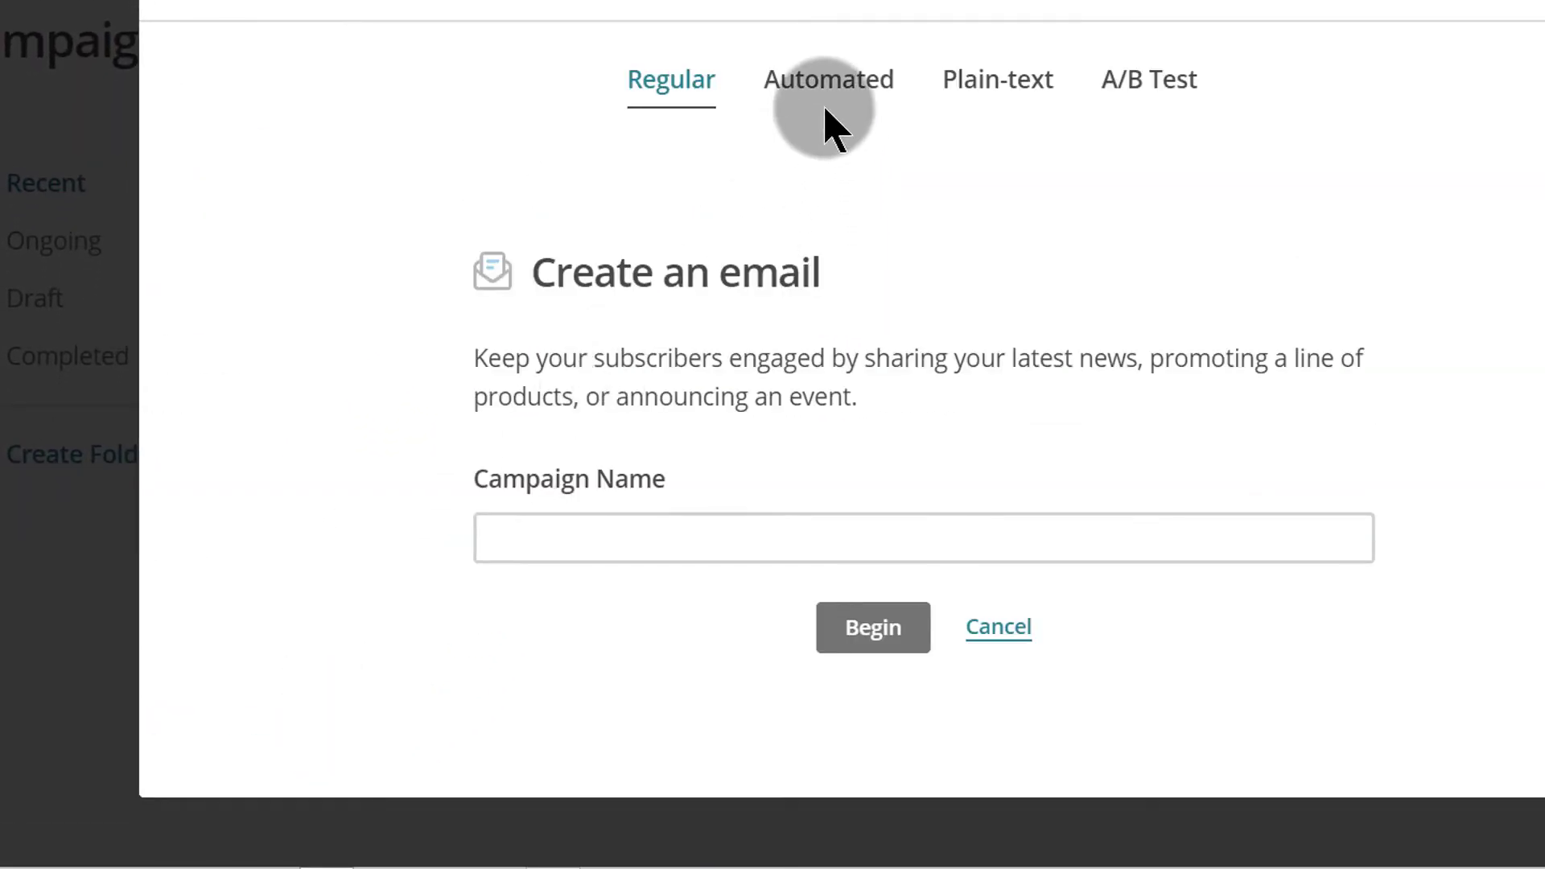
pyautogui.click(821, 88)
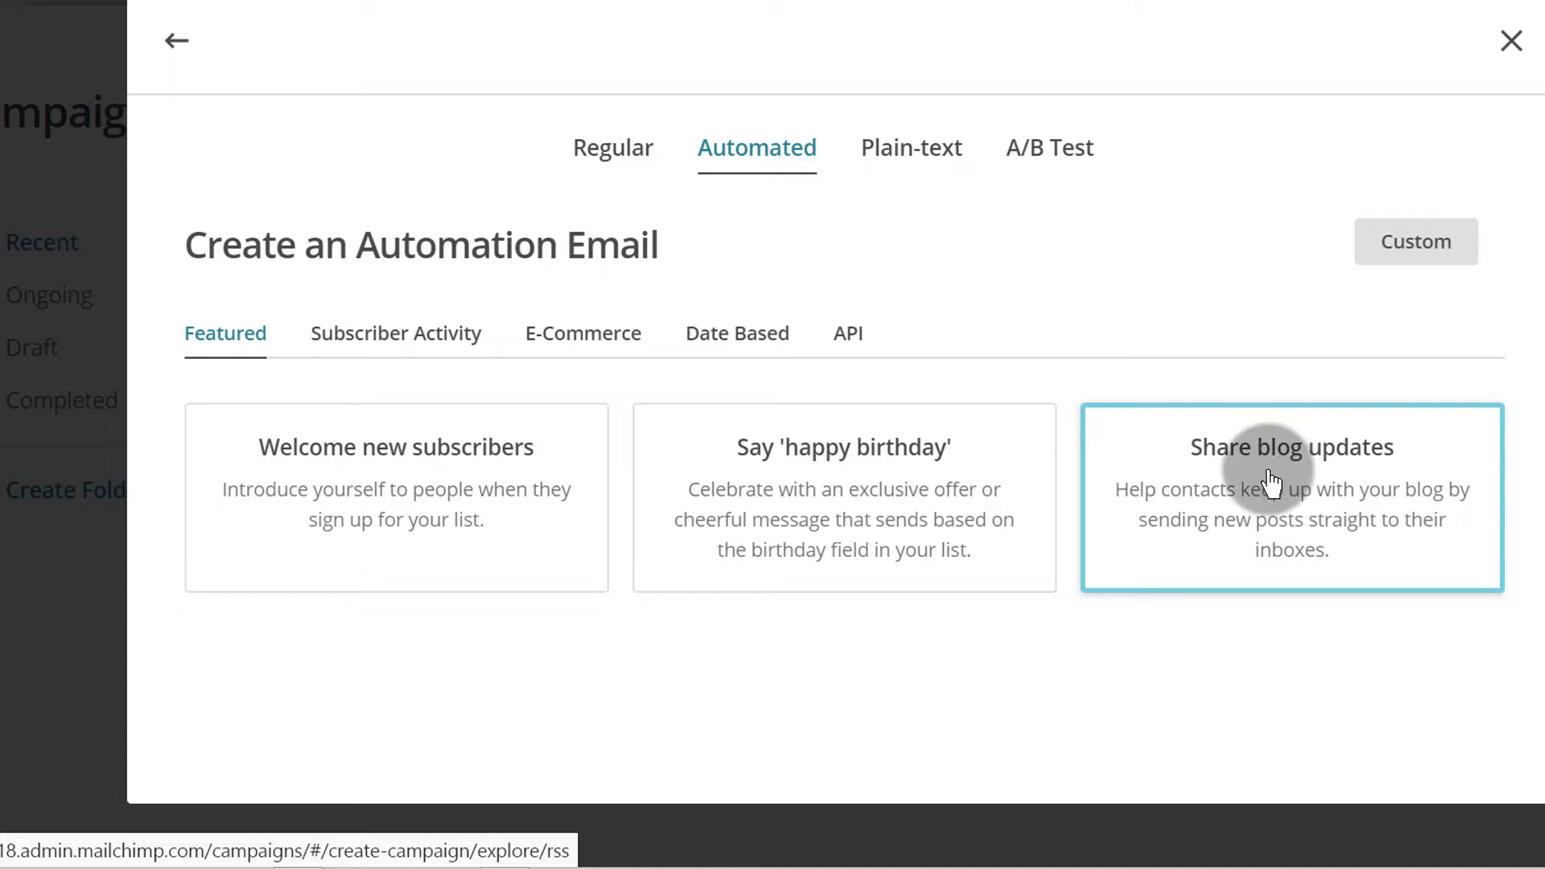
# Review the automation email options offered for subscriber activity and e-commerce.
pyautogui.click(415, 346)
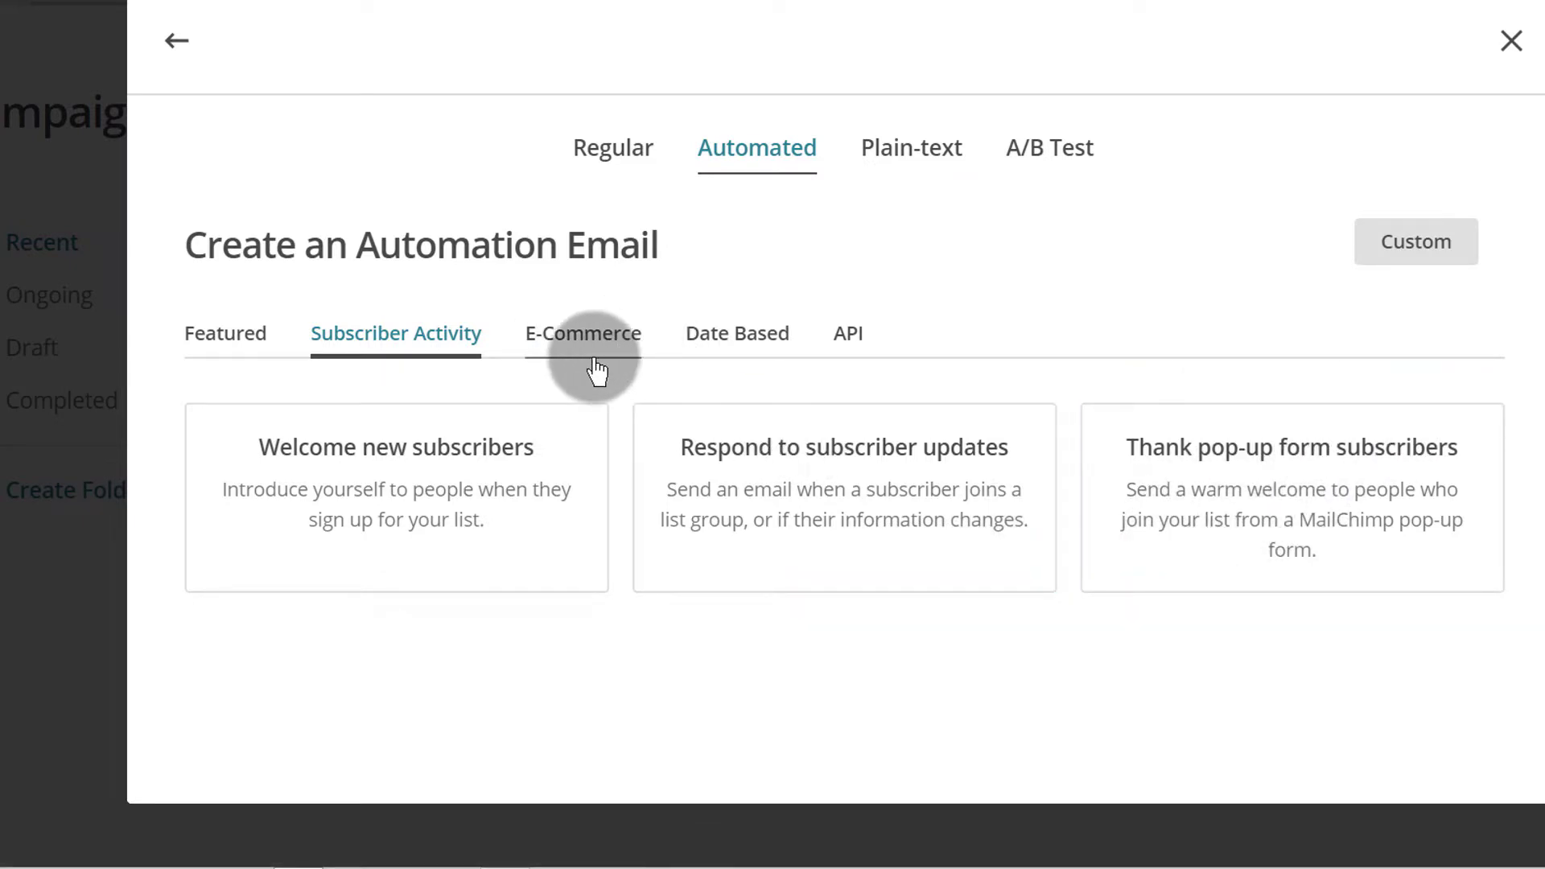
pyautogui.click(574, 346)
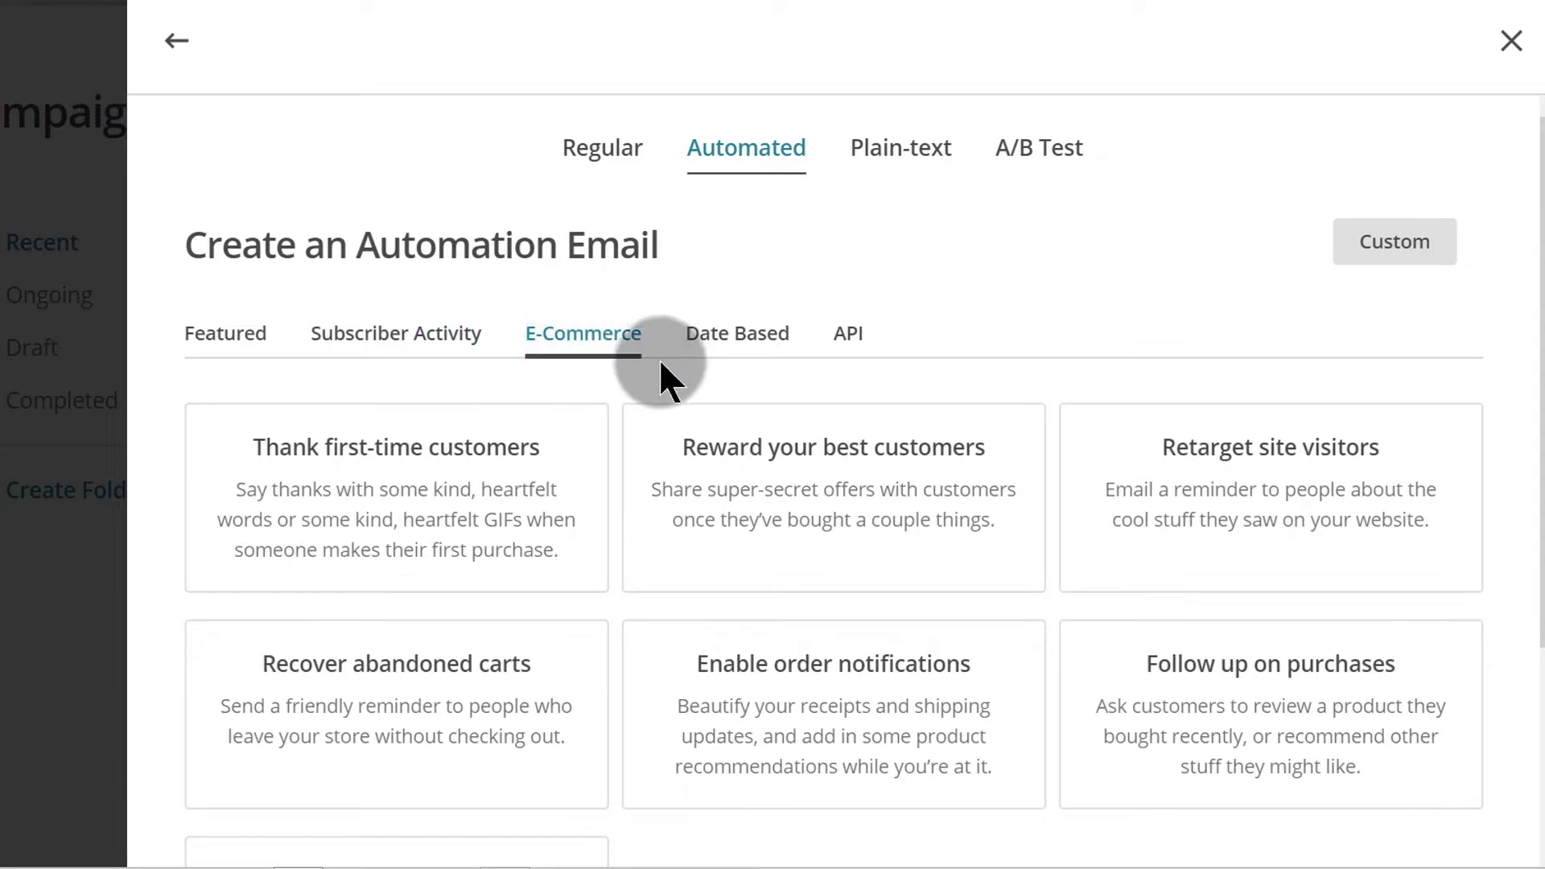
pyautogui.scroll(-3, 612, 339)
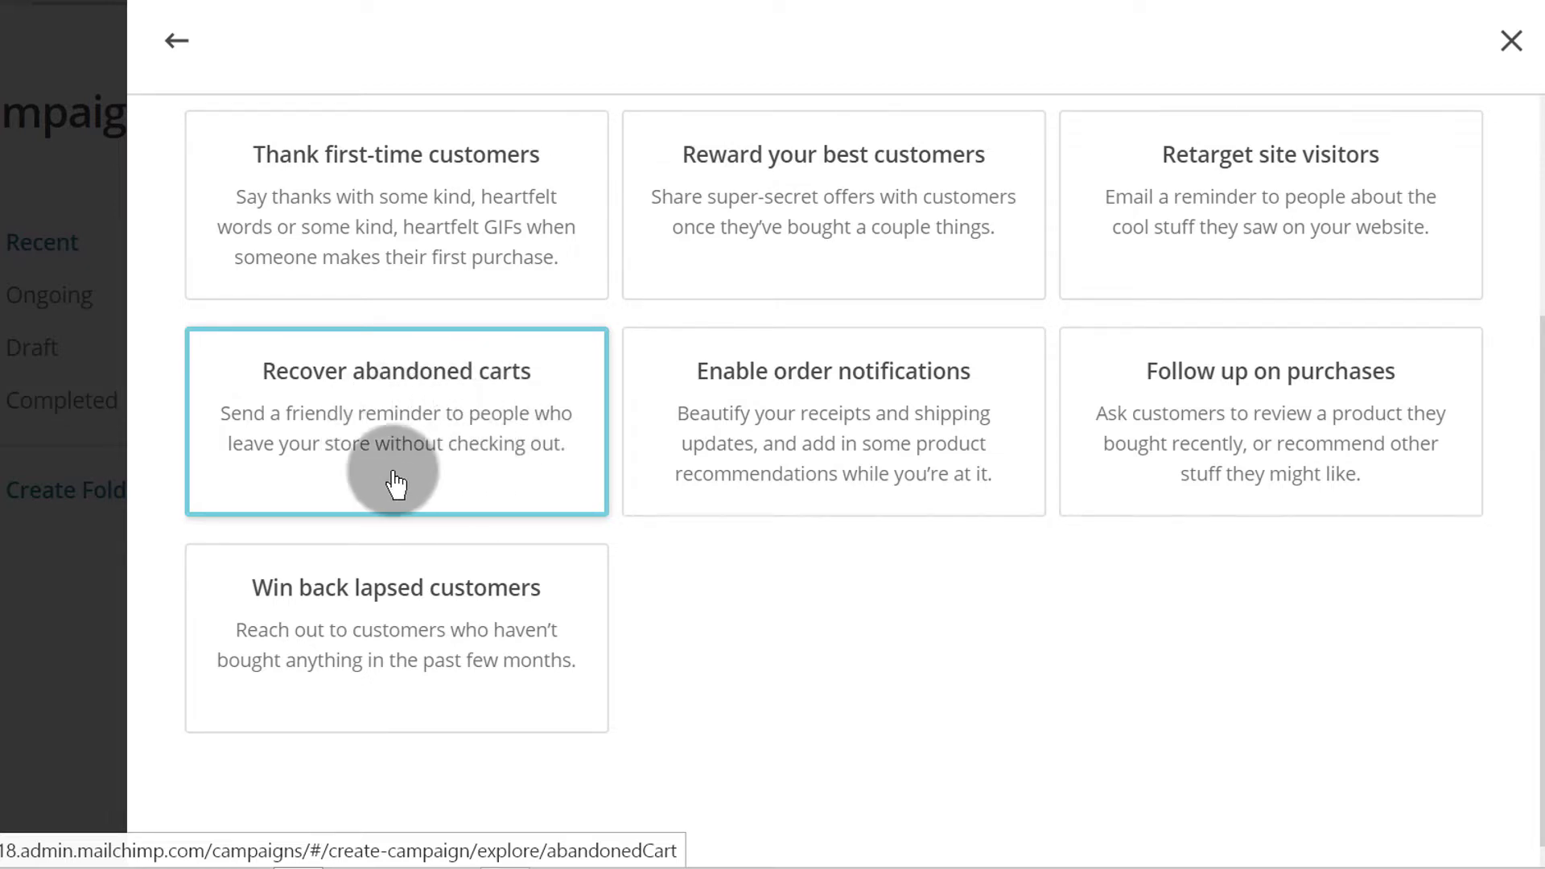
pyautogui.scroll(4, 427, 362)
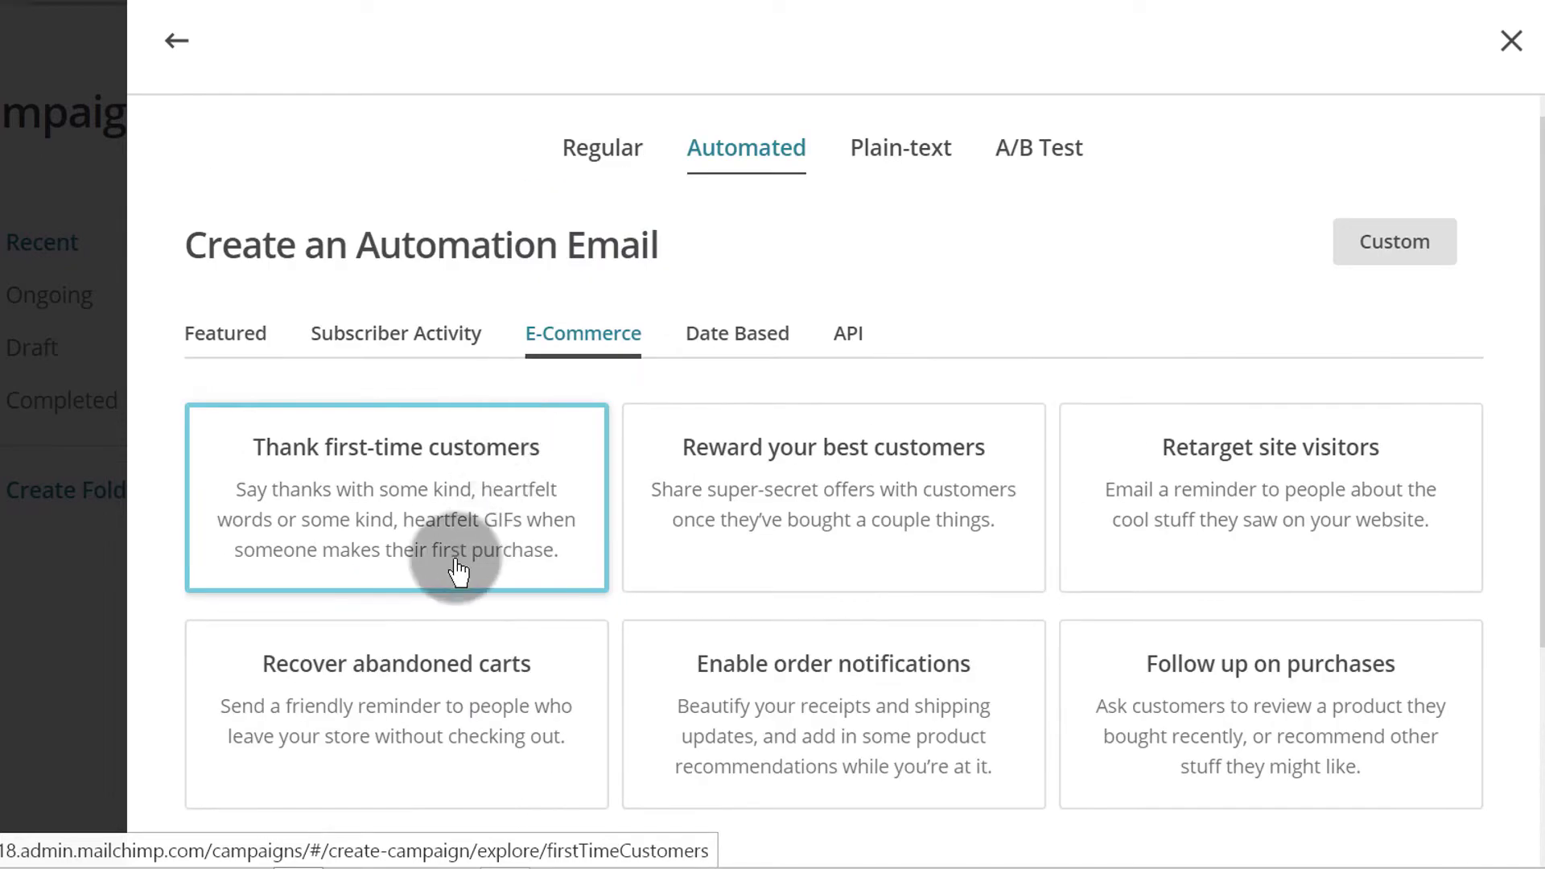
pyautogui.scroll(-1, 463, 555)
pyautogui.scroll(-3, 468, 535)
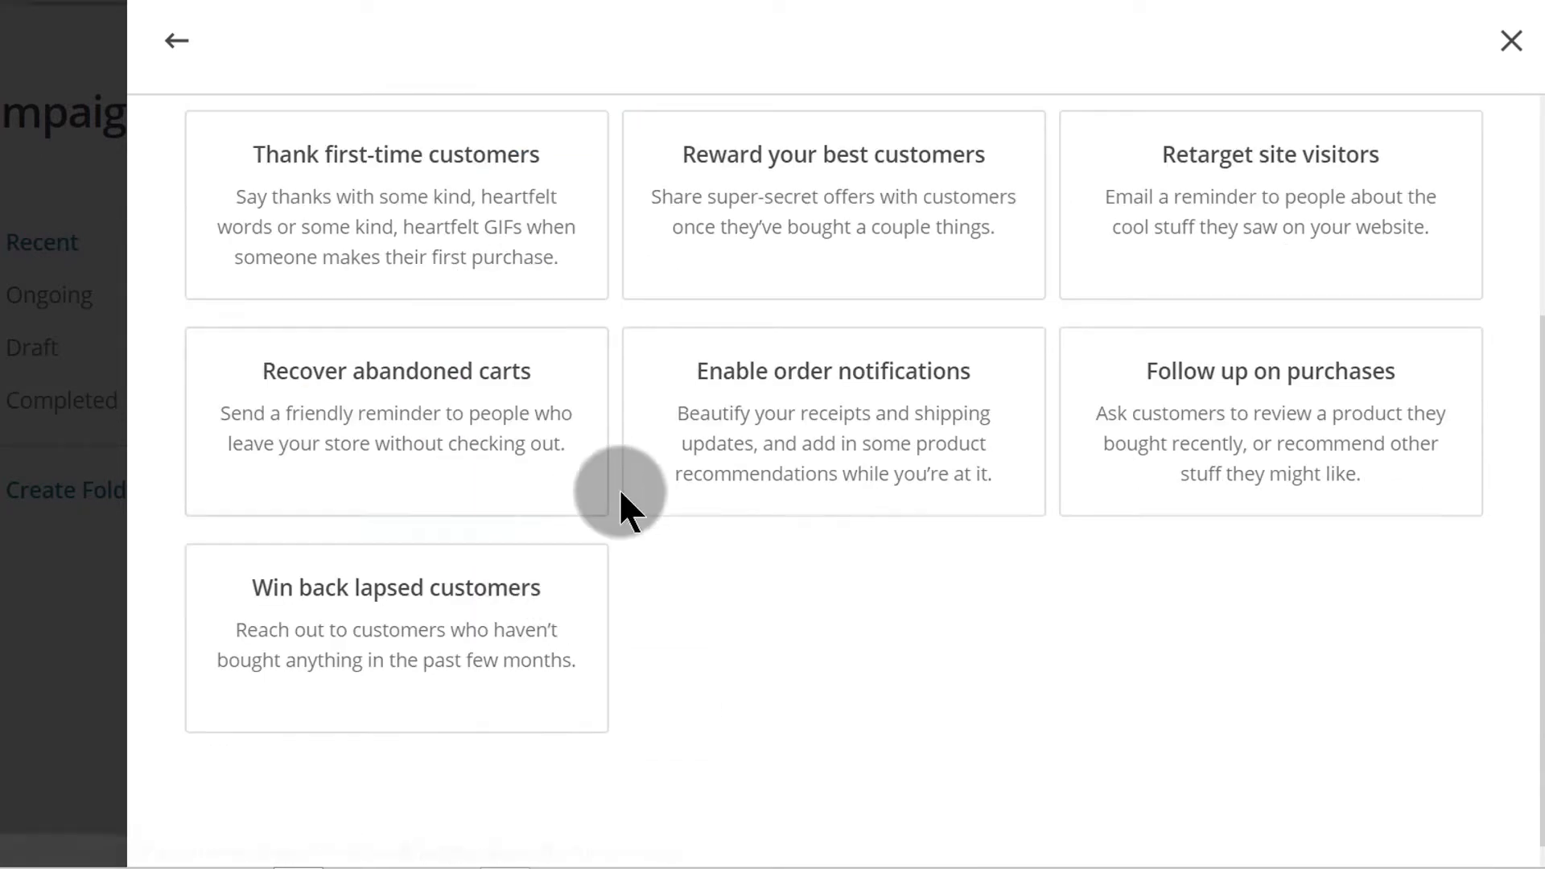
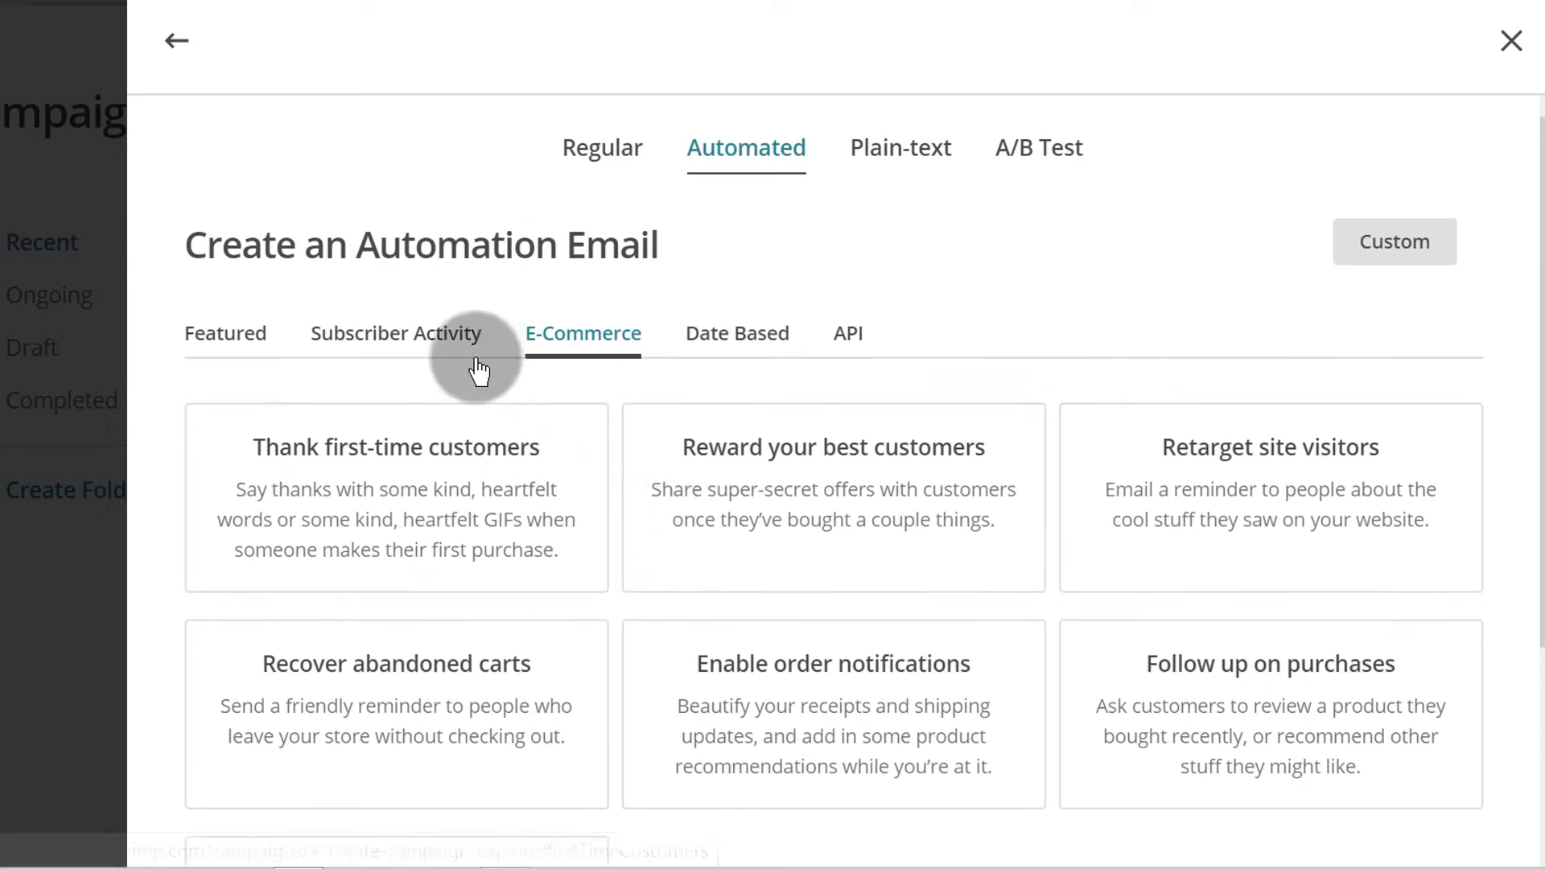
pyautogui.click(377, 353)
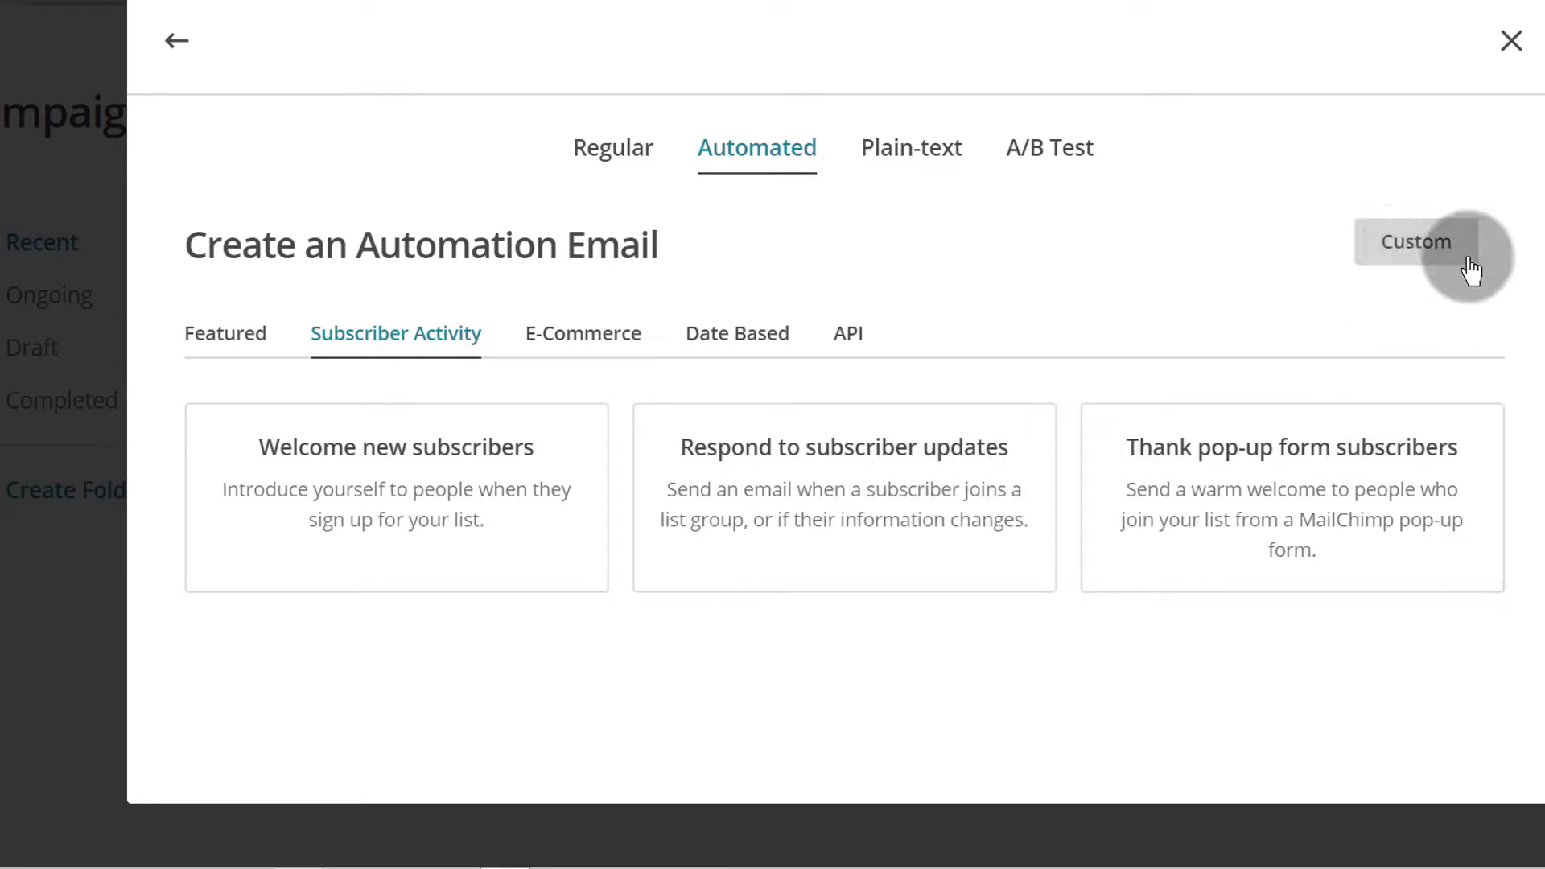
# Create a custom automation email campaign named "Automated Trial" for the Bizanosa Test list.
pyautogui.click(1433, 243)
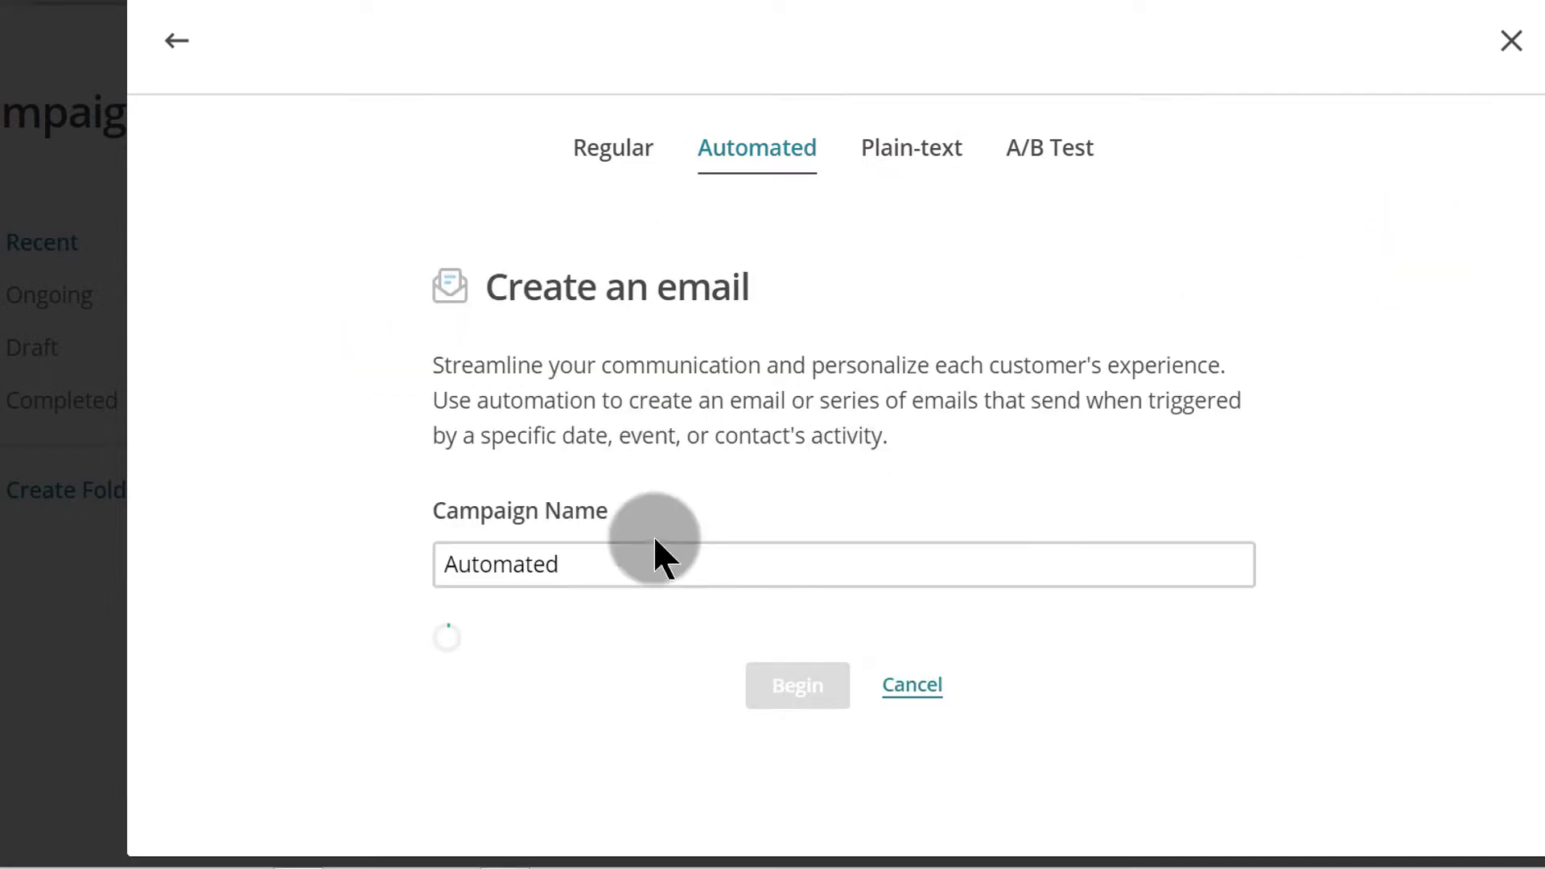
pyautogui.click(592, 536)
pyautogui.click(580, 534)
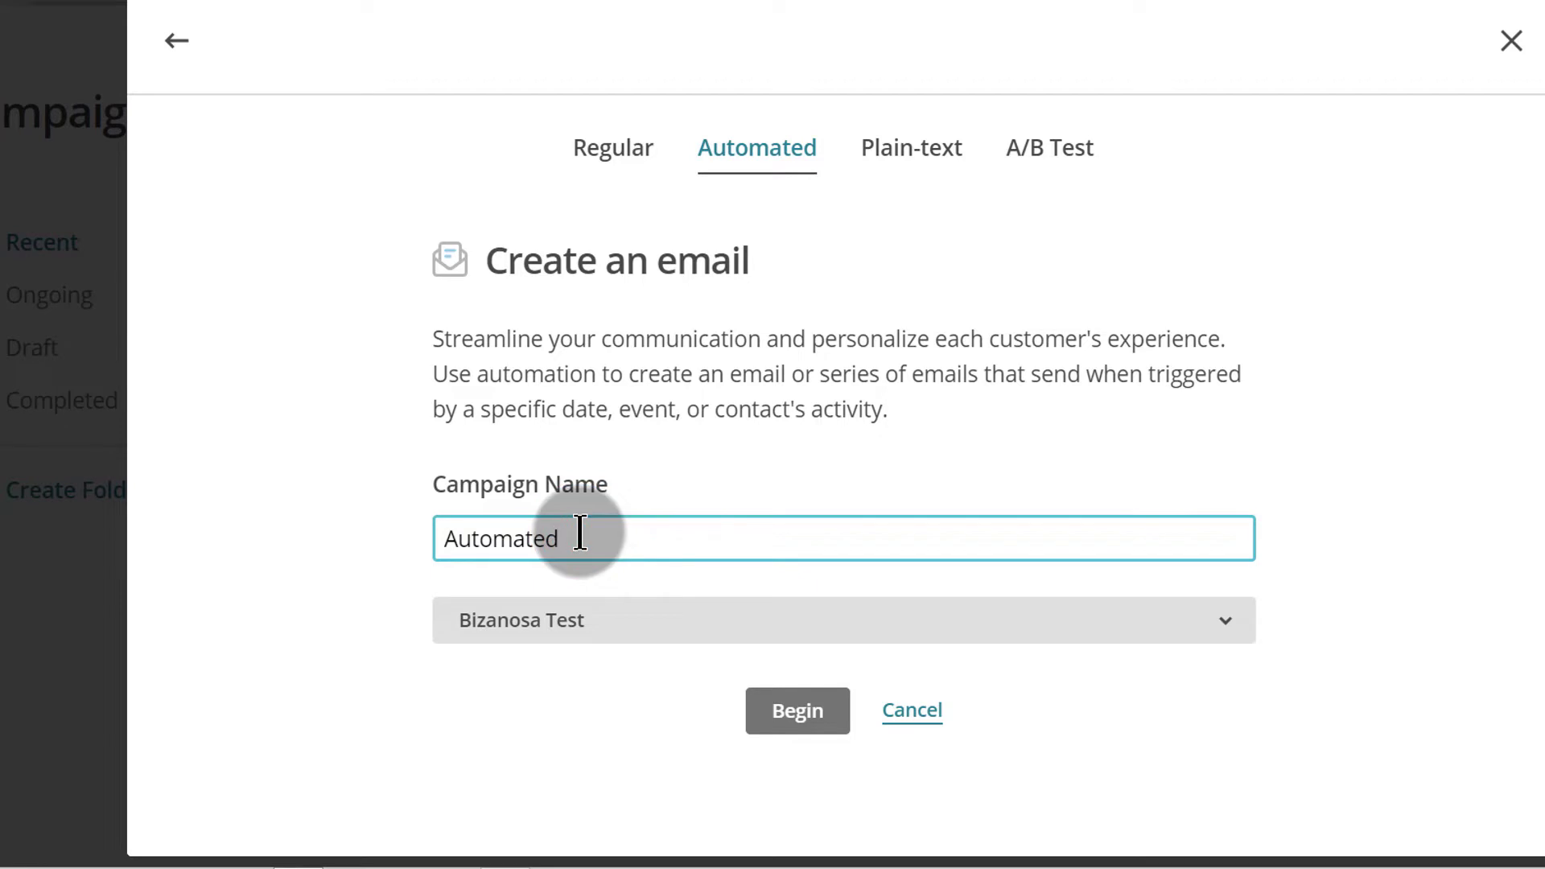
pyautogui.write('Trial')
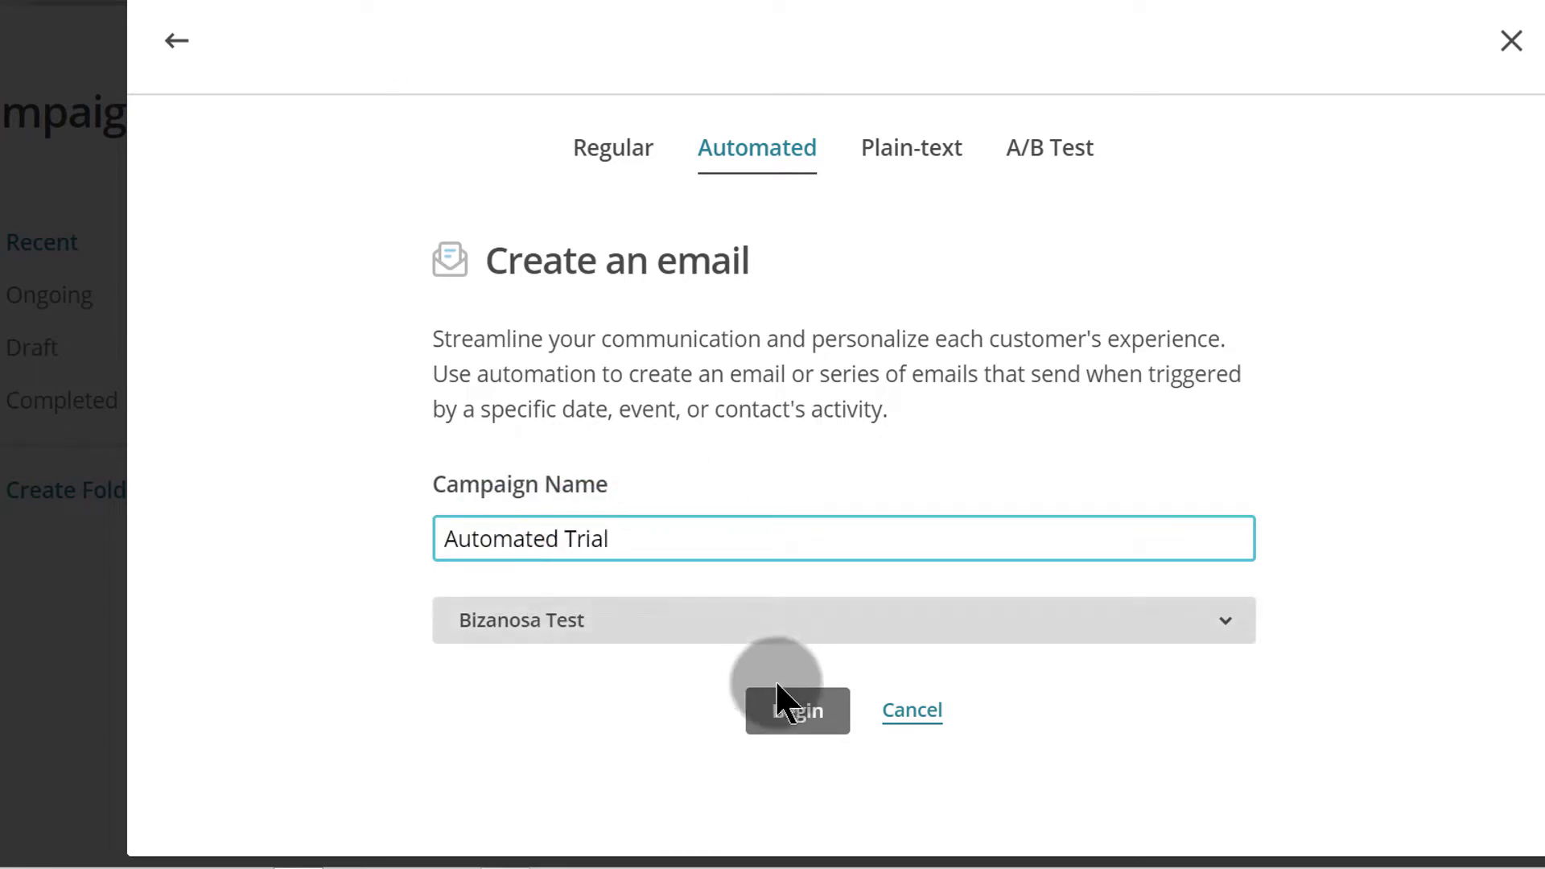
pyautogui.click(673, 623)
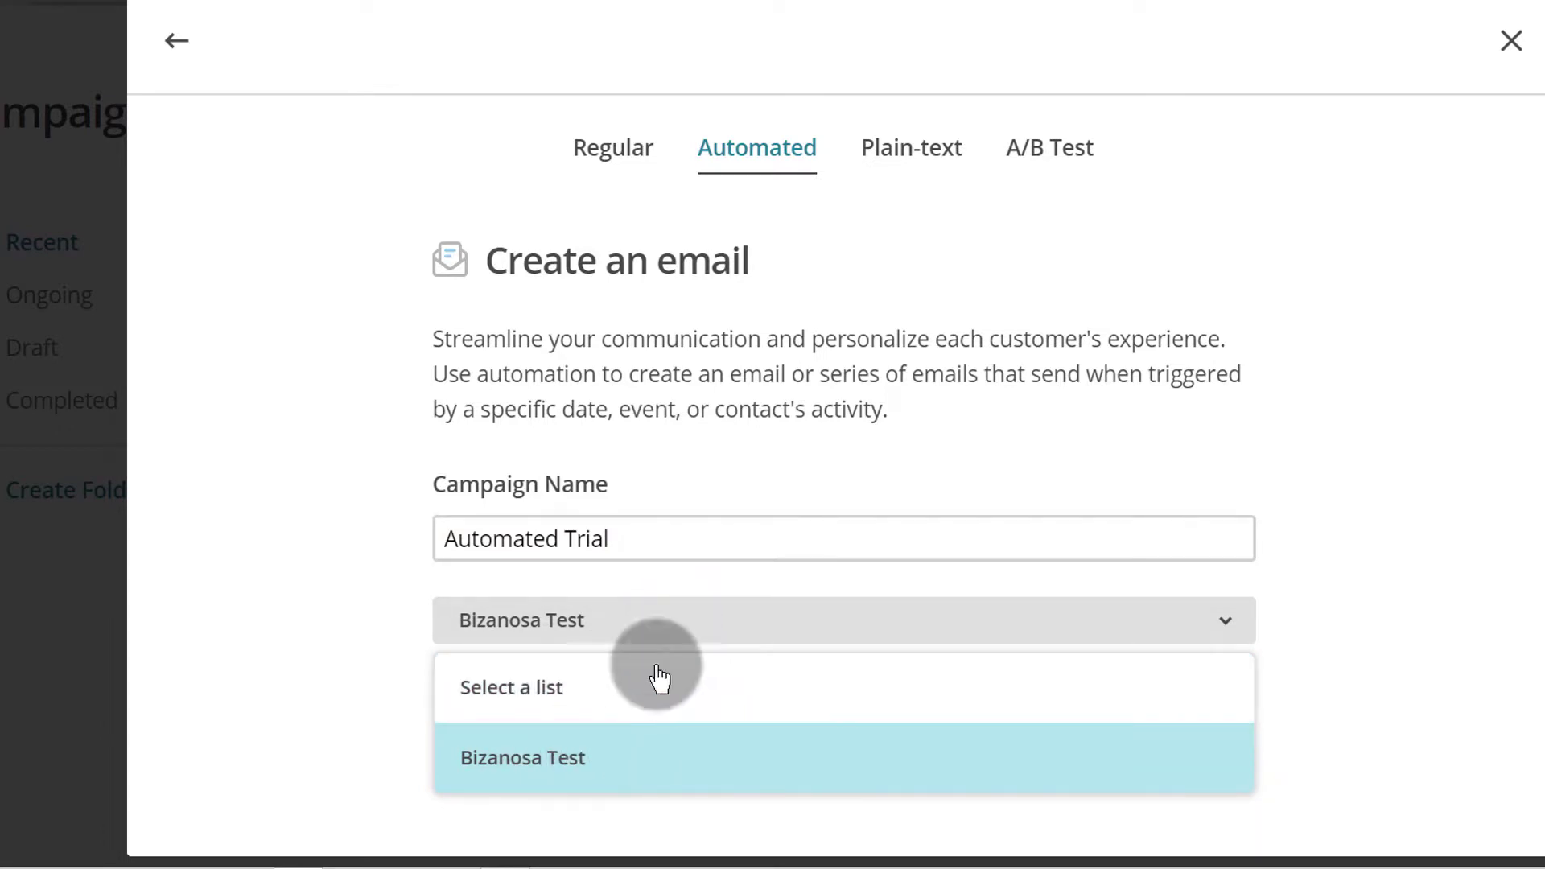
pyautogui.click(641, 621)
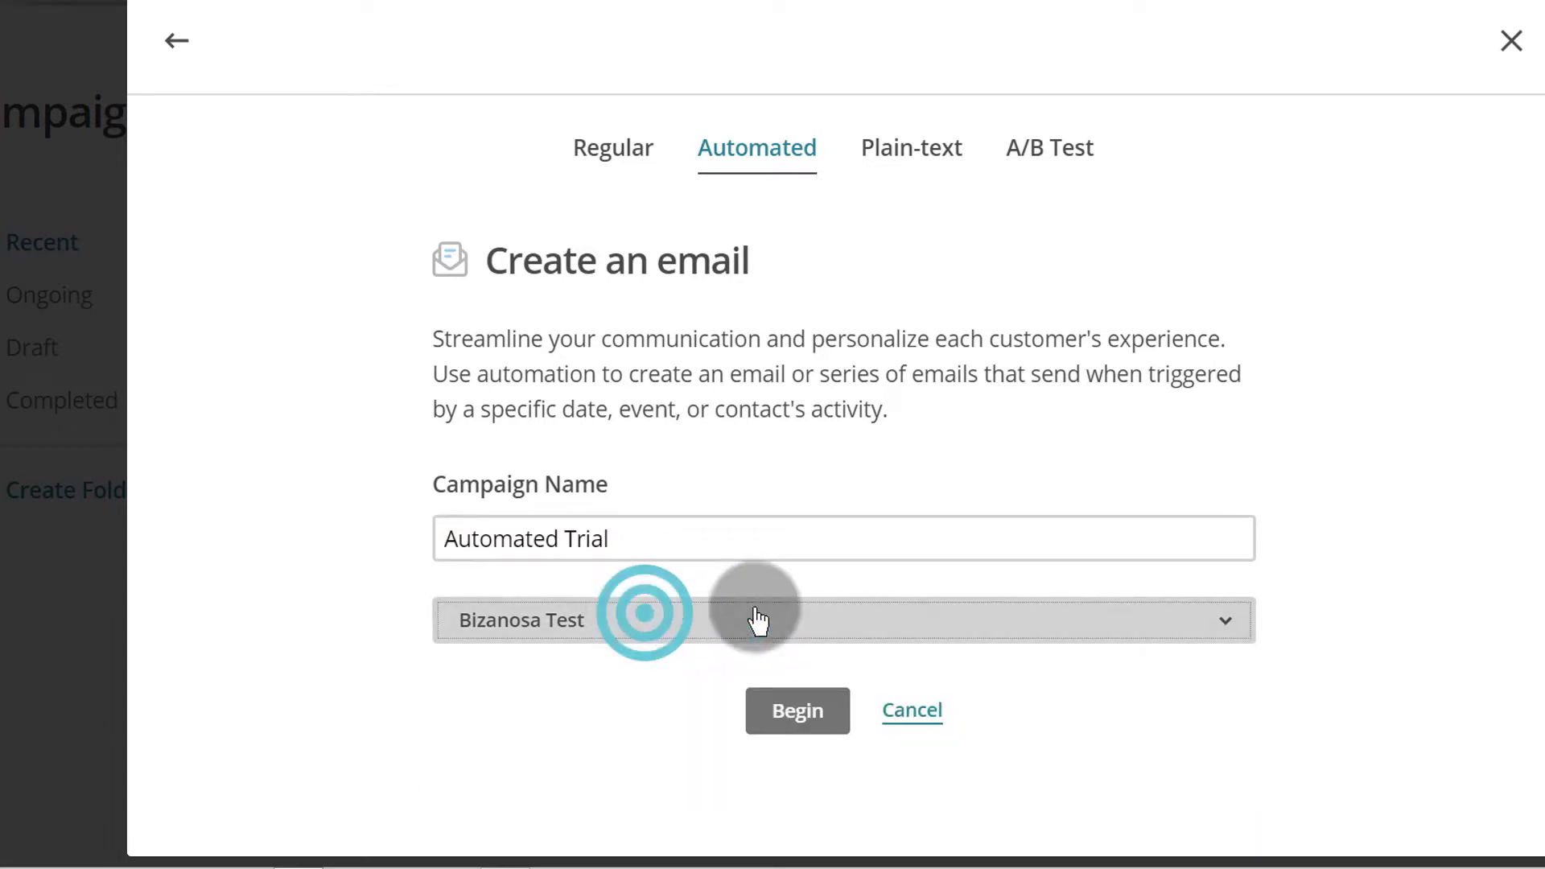
pyautogui.click(791, 724)
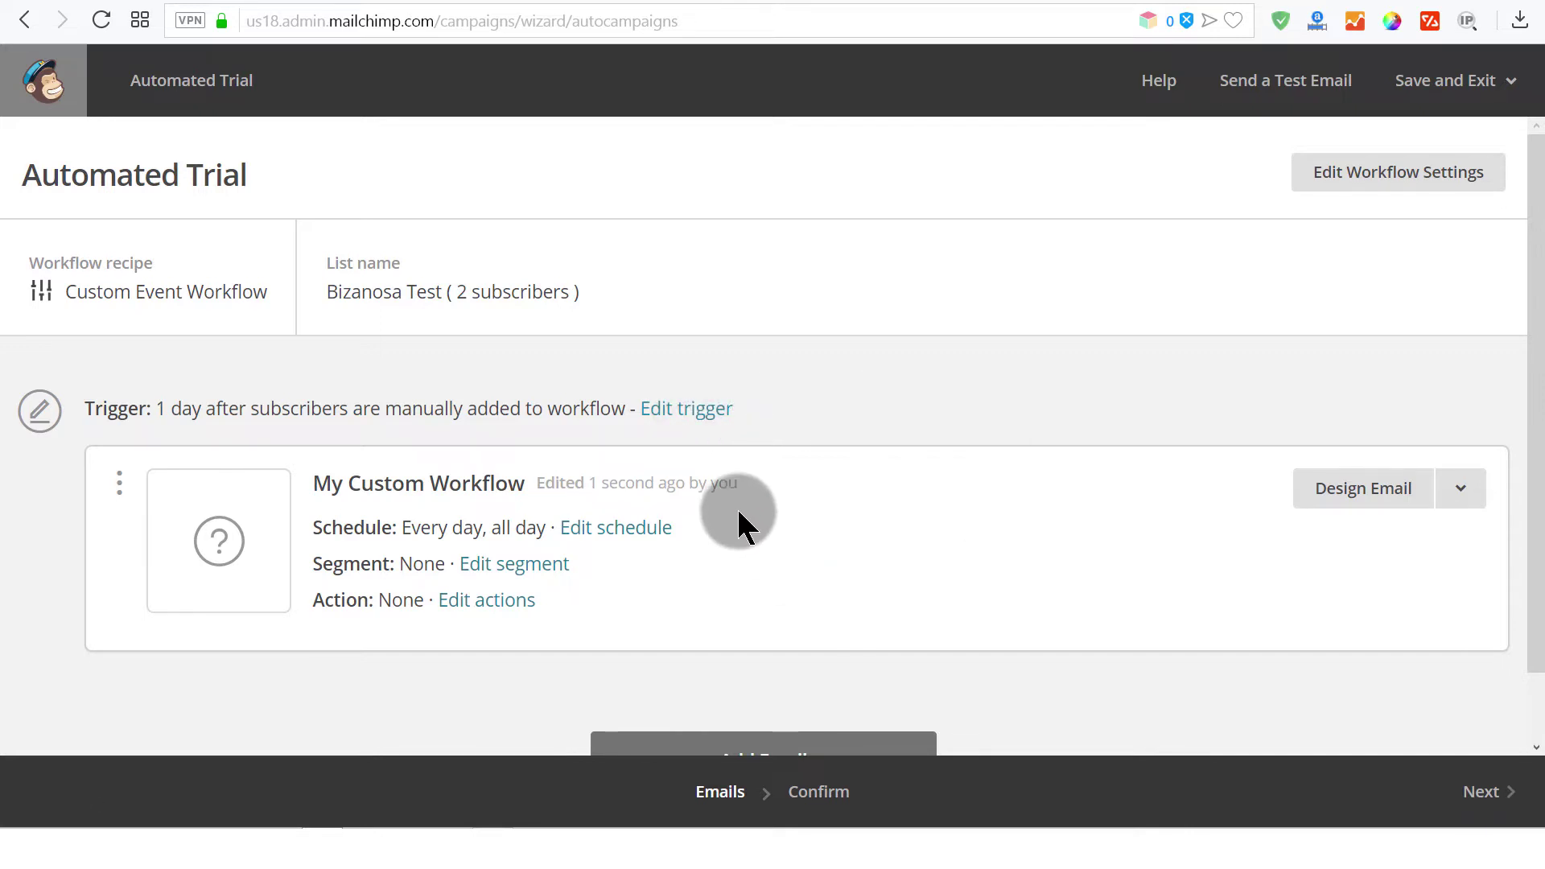
# Open the selection of new triggers for the workflow email's Manual add trigger.
pyautogui.click(680, 413)
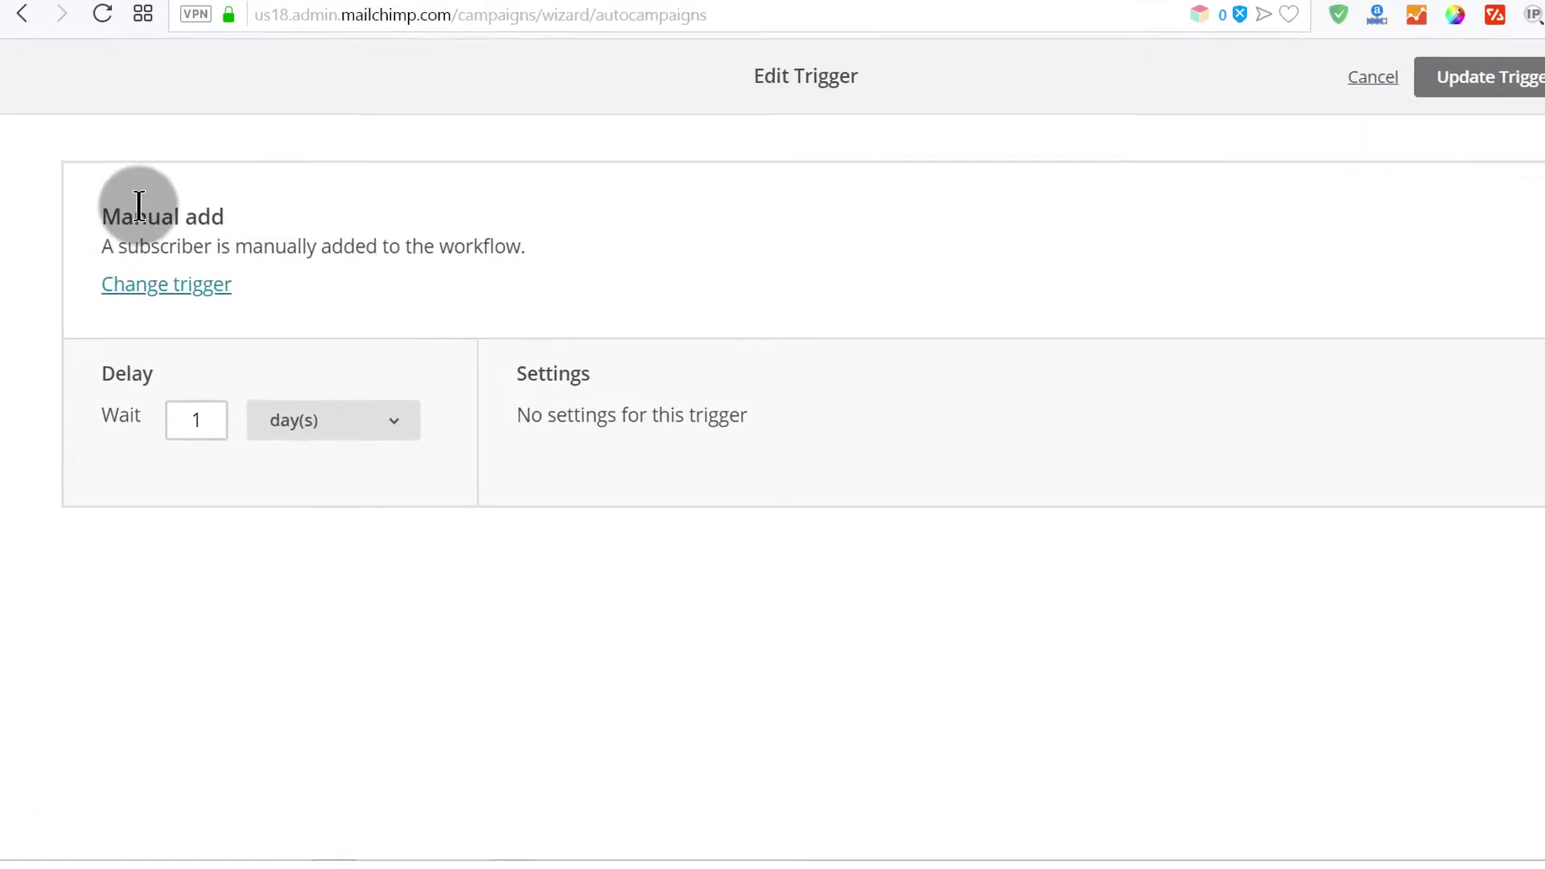
pyautogui.moveTo(115, 254); pyautogui.dragTo(322, 258)
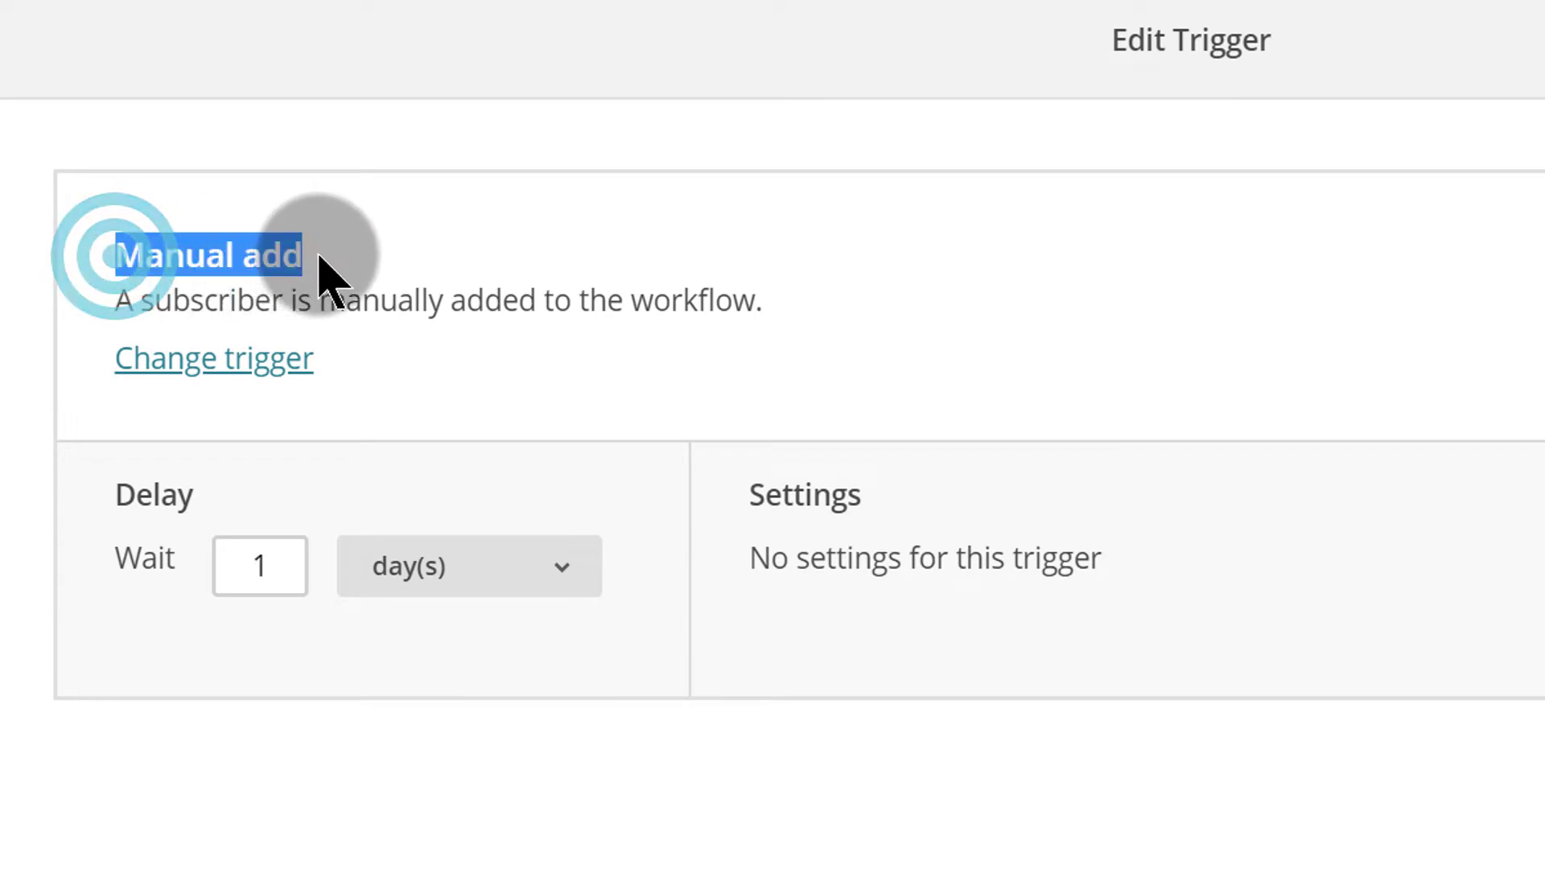
pyautogui.click(213, 382)
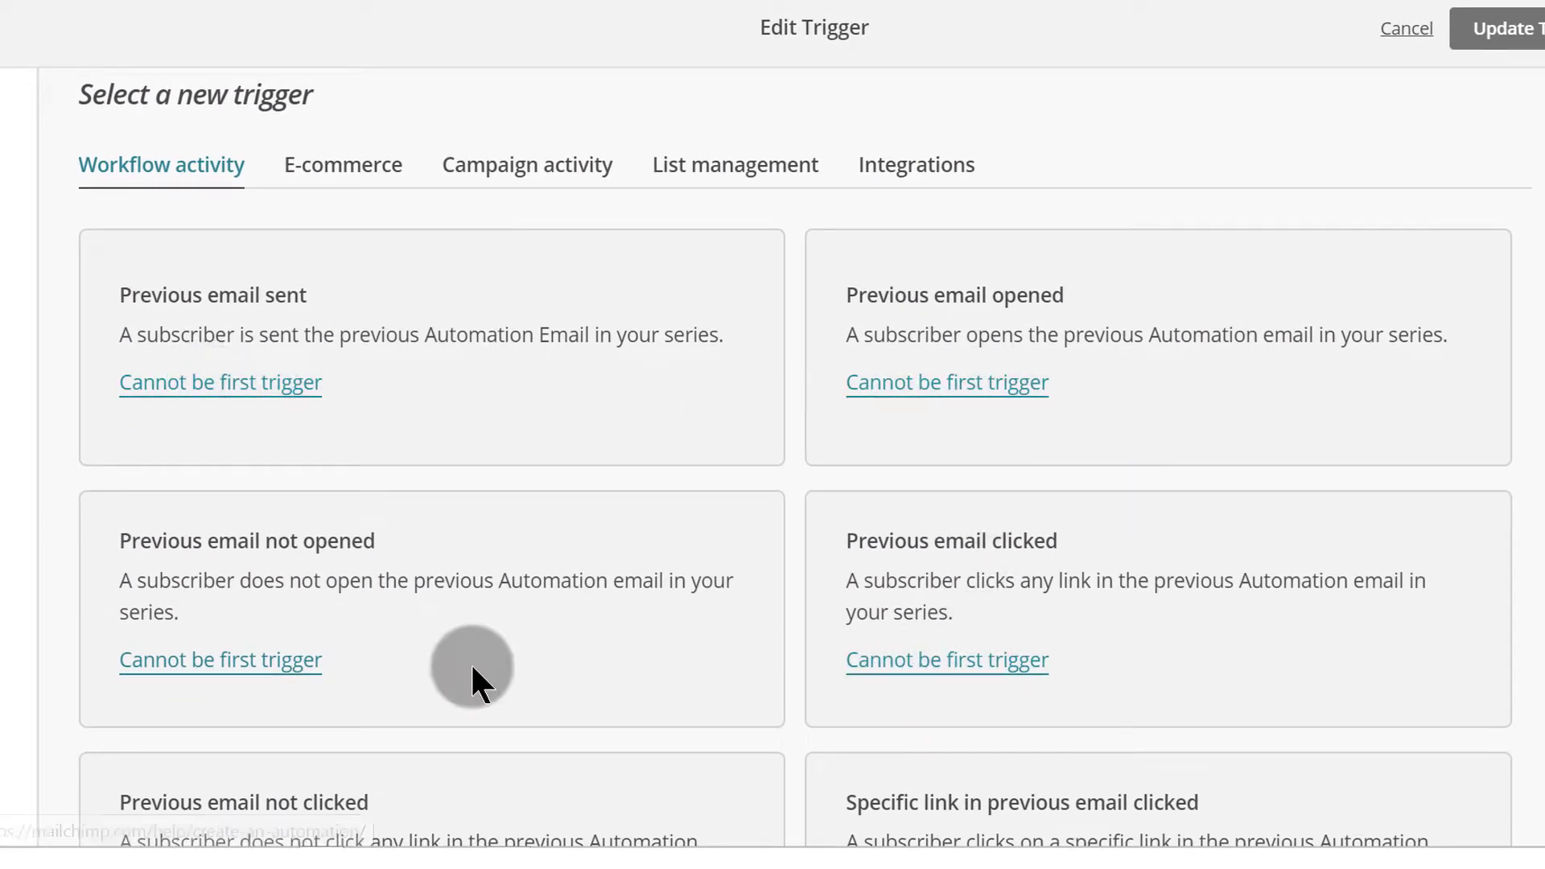
# Examine the available Workflow activity triggers and their first-trigger restrictions.
pyautogui.scroll(-1, 393, 547)
pyautogui.scroll(3, 396, 552)
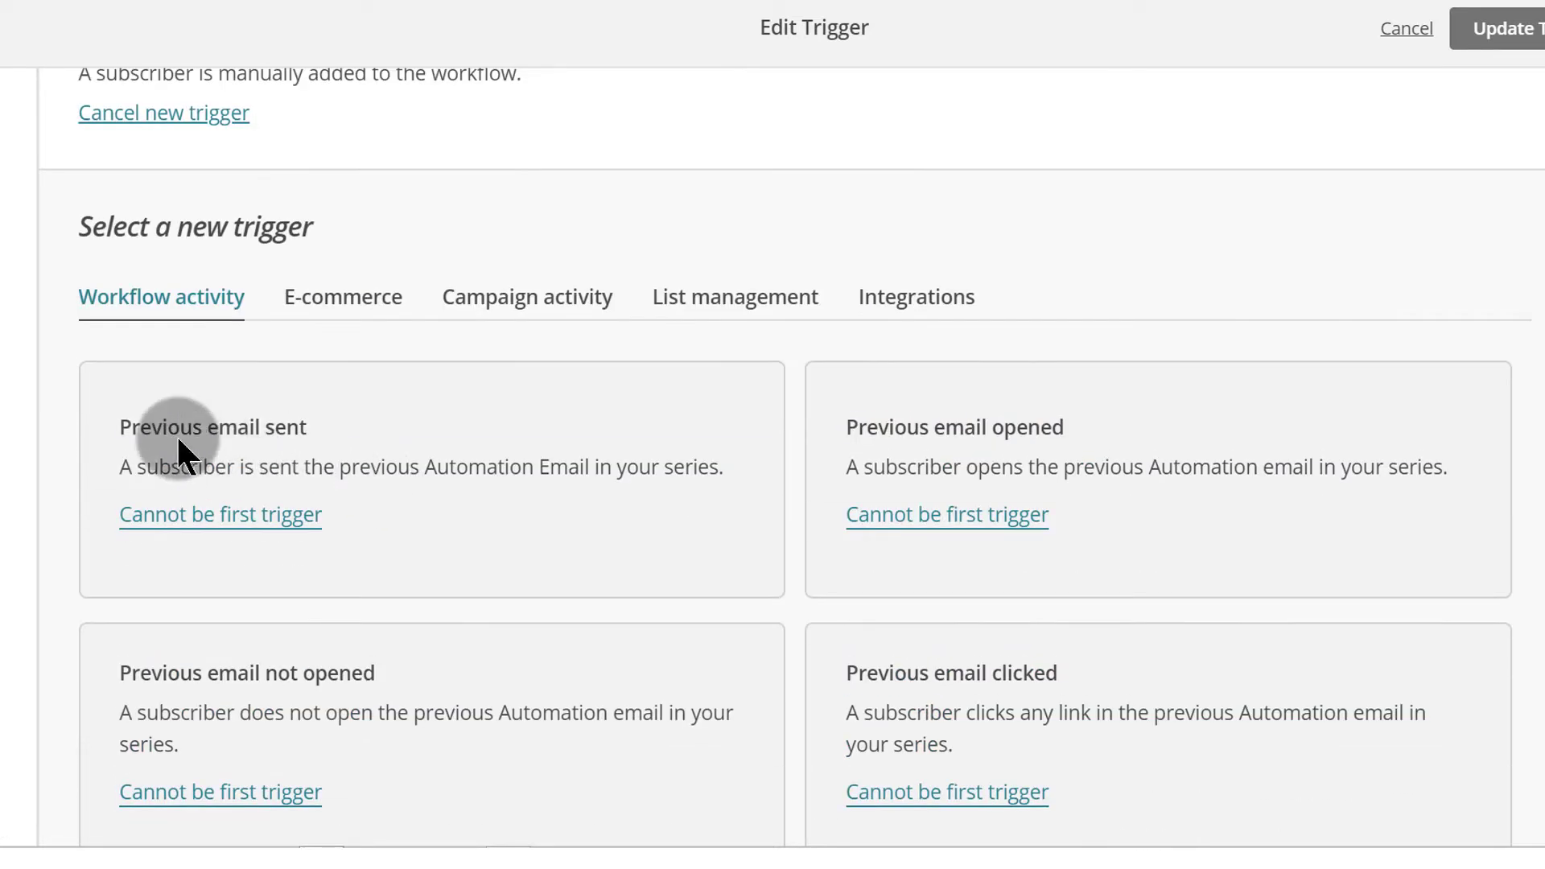
pyautogui.doubleClick(204, 427)
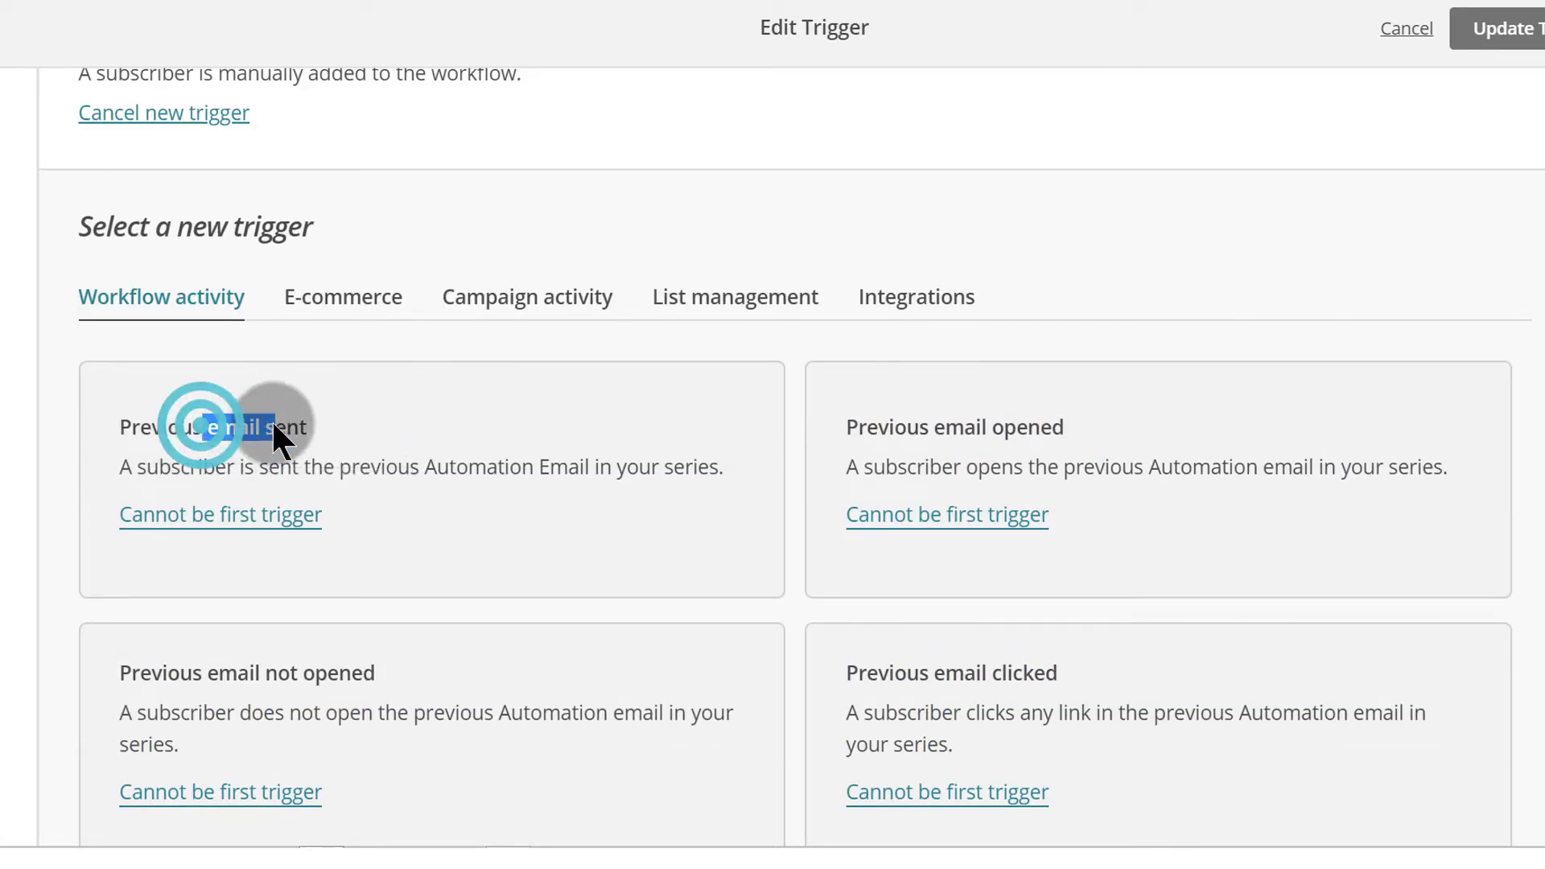
pyautogui.click(407, 488)
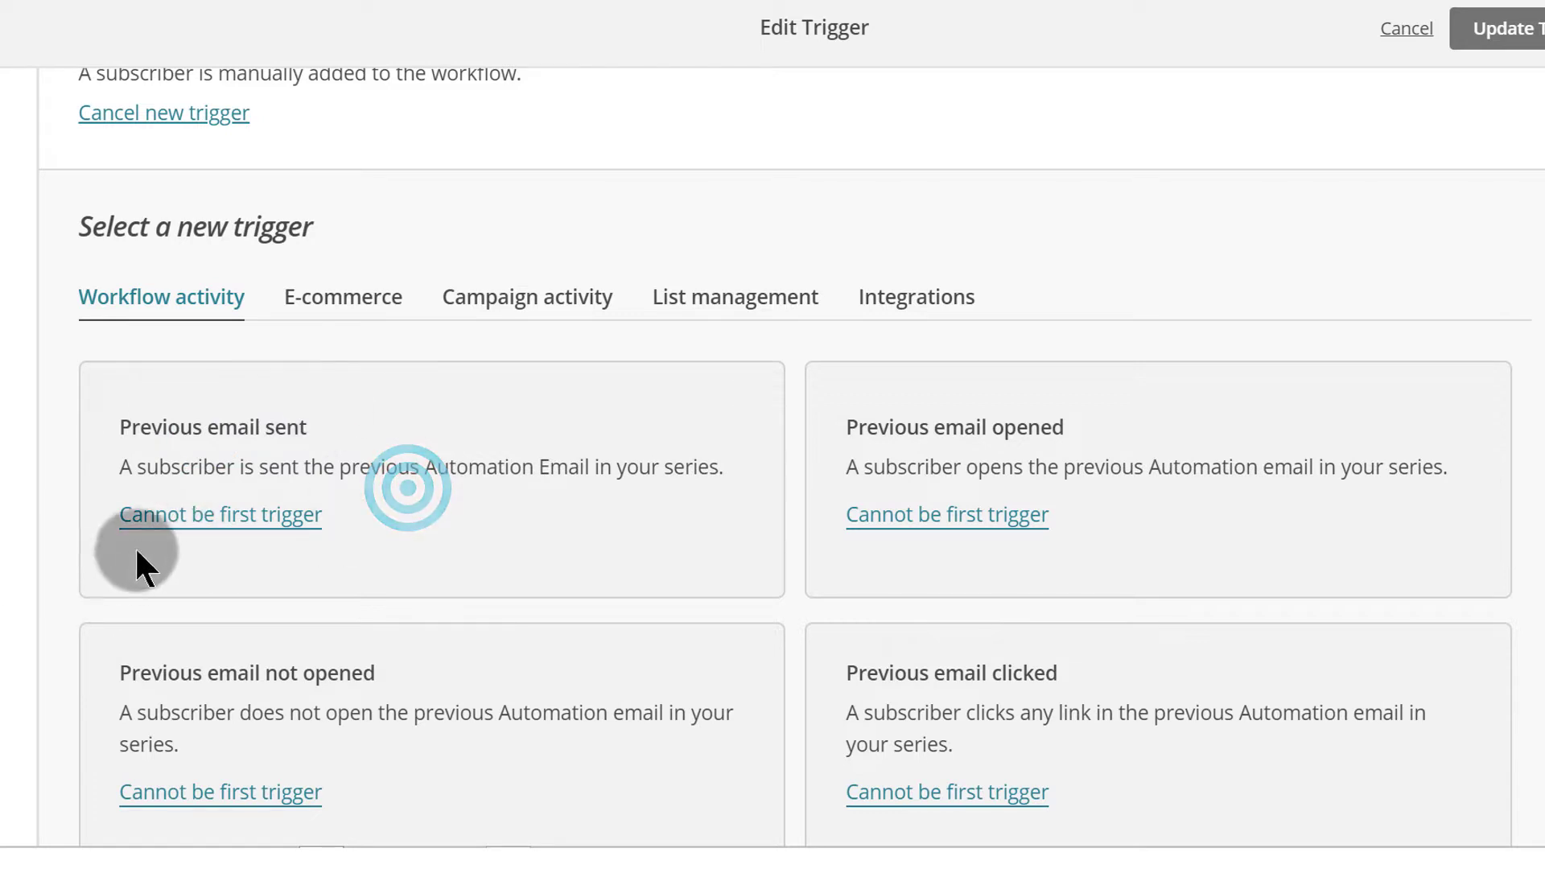
pyautogui.scroll(-4, 362, 547)
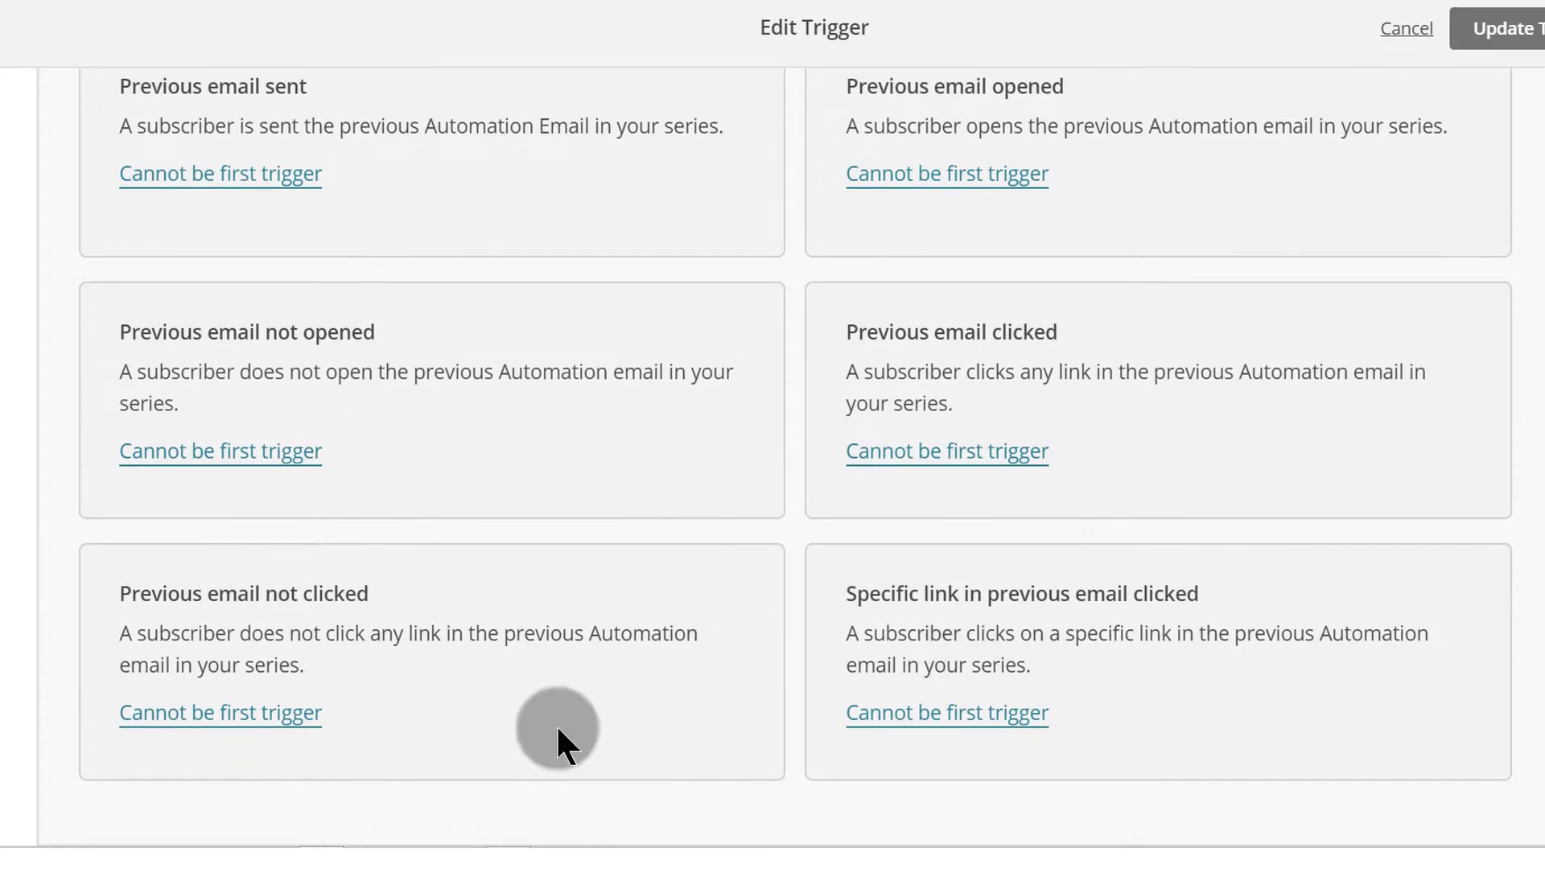
pyautogui.scroll(6, 623, 465)
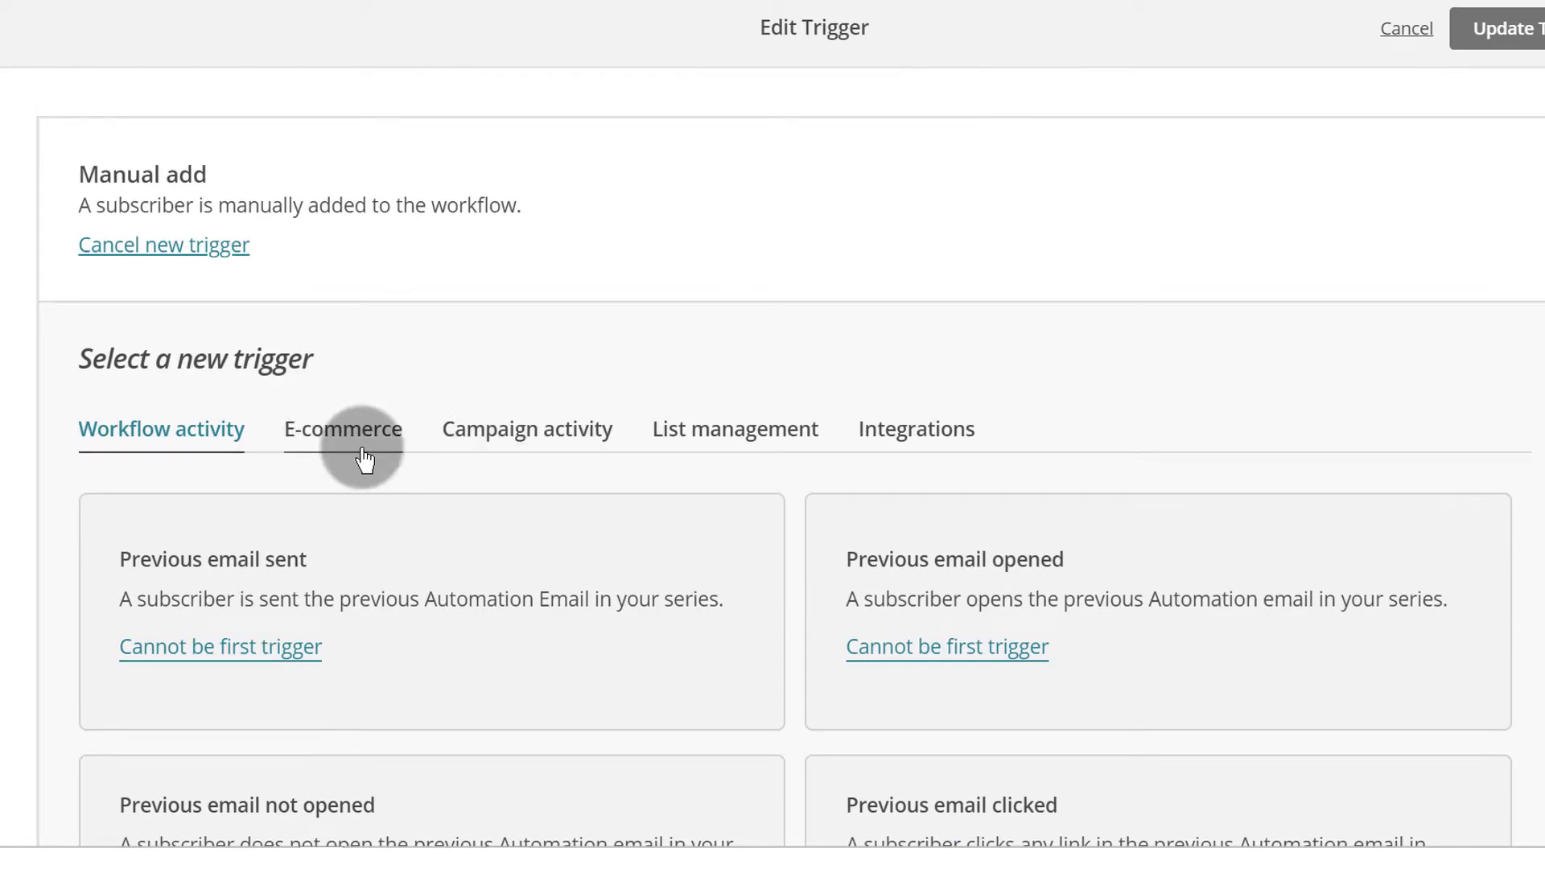
# Change the workflow trigger to the list management event Signup and save the updated trigger.
pyautogui.click(745, 429)
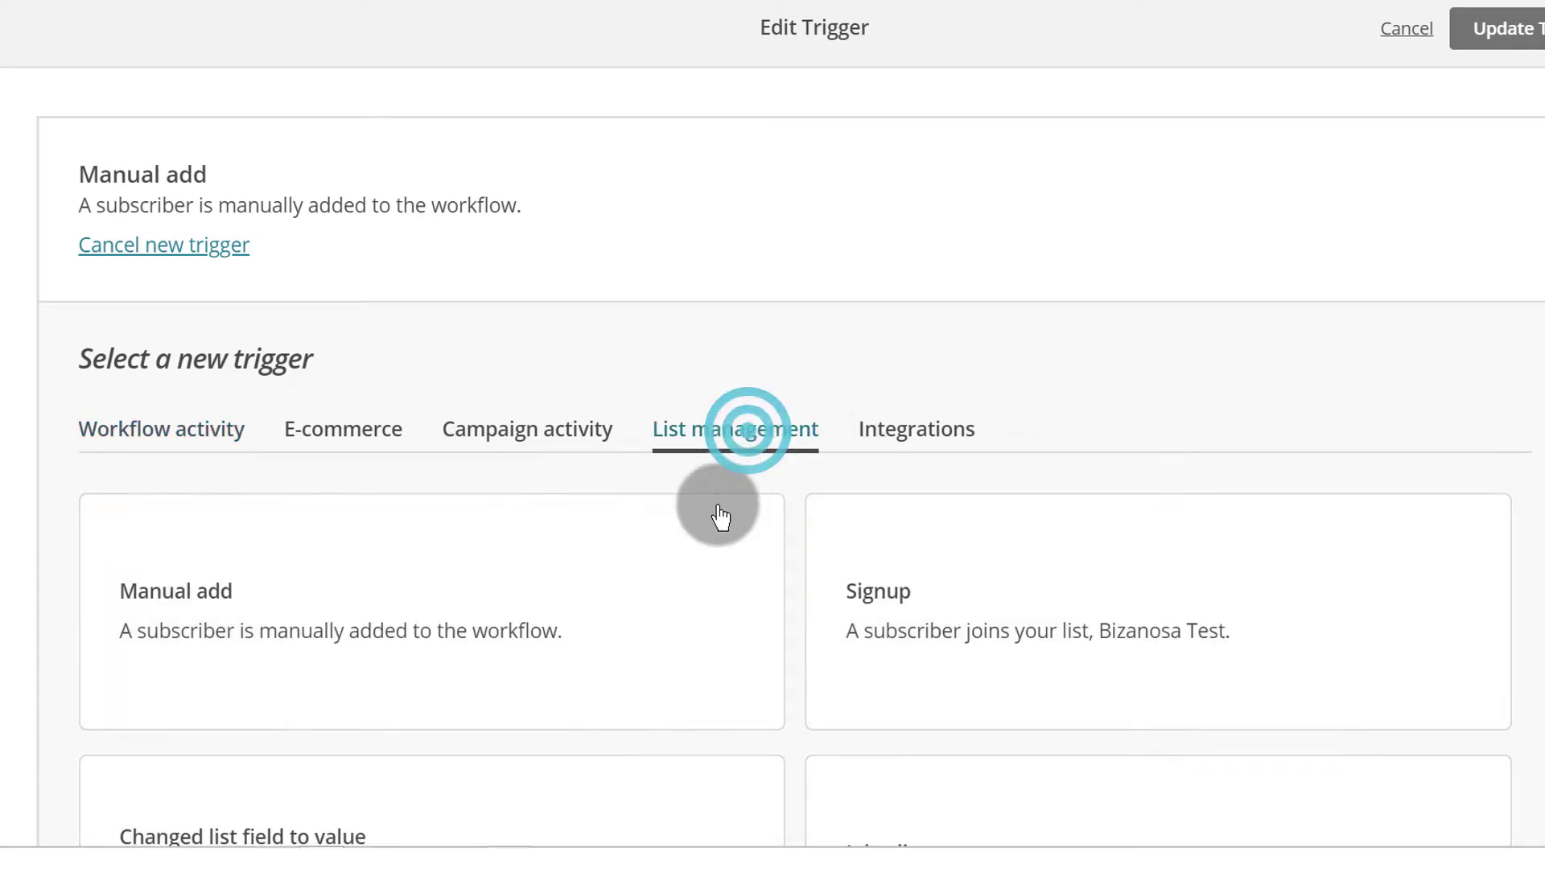
pyautogui.scroll(-3, 716, 435)
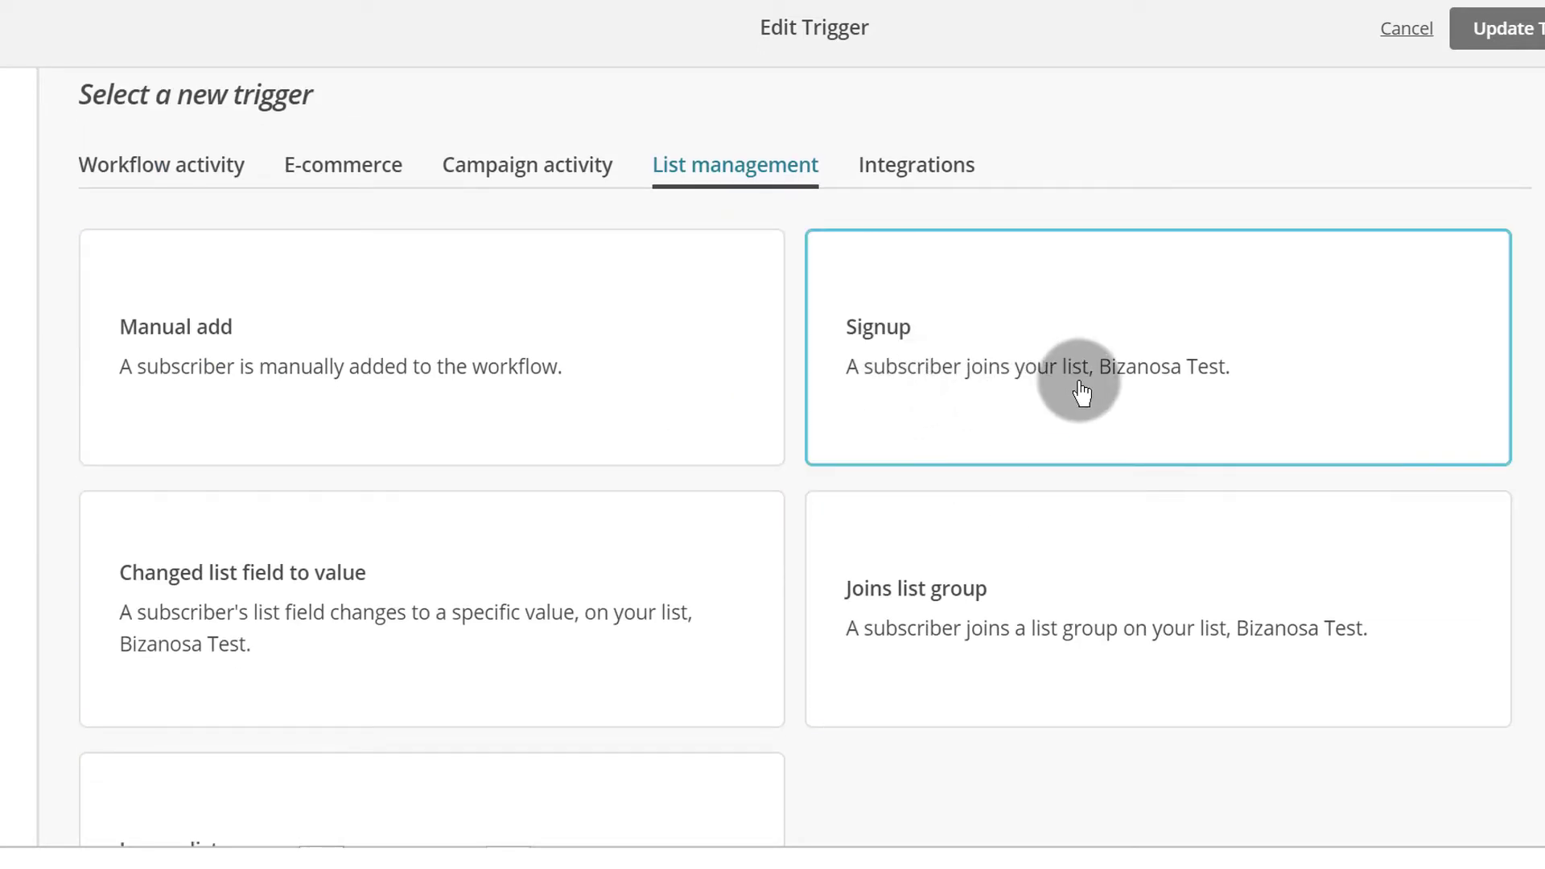
pyautogui.click(1019, 358)
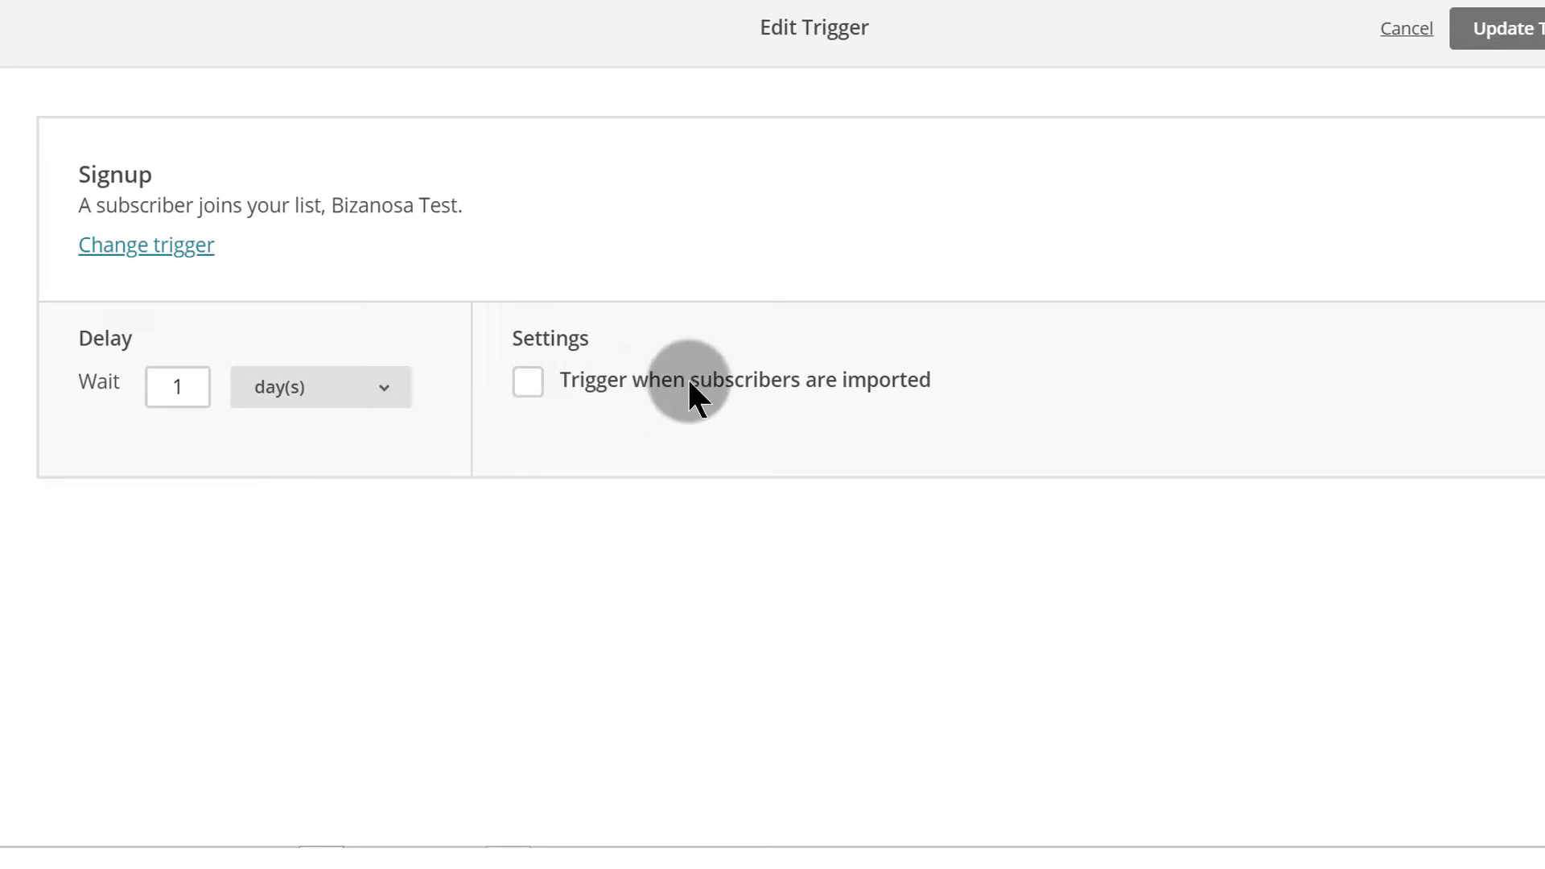
pyautogui.click(171, 386)
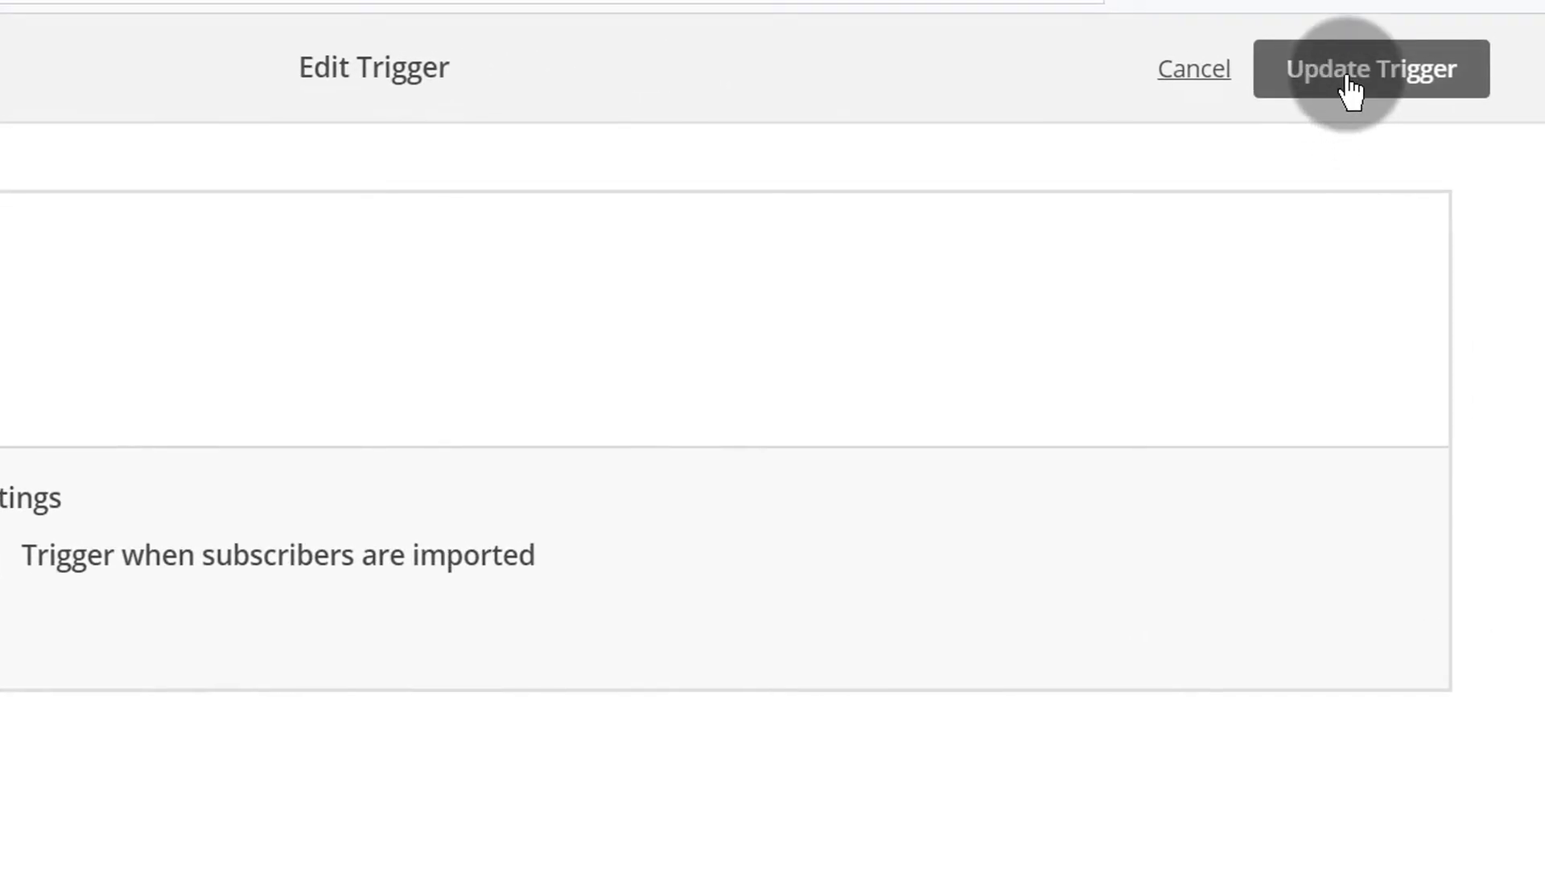
pyautogui.click(1350, 91)
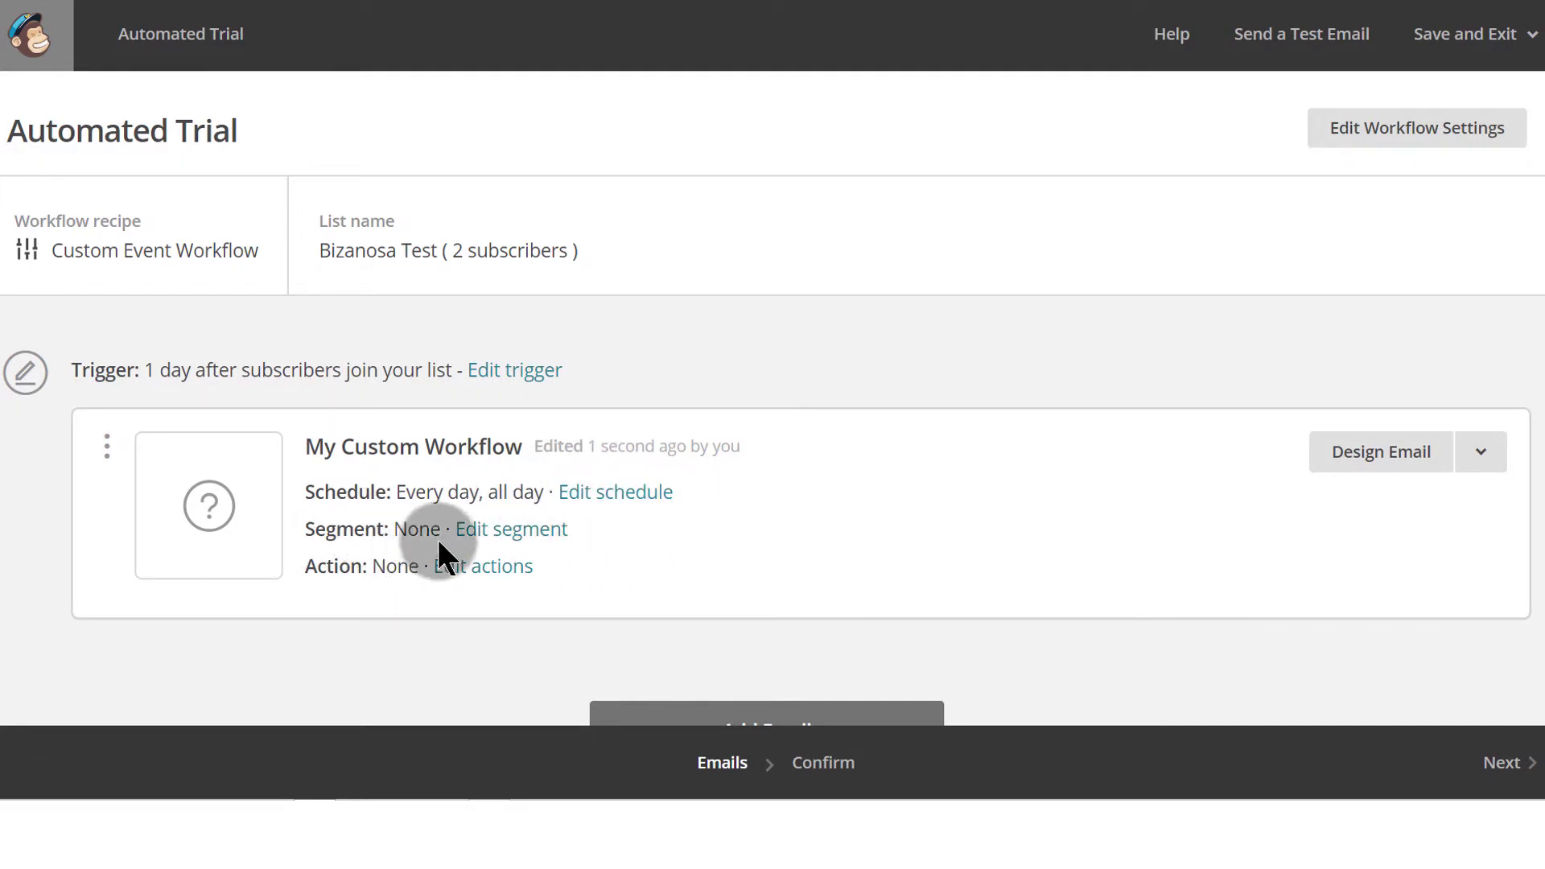
# Examine the workflow email's segmentation conditions, including saved segments and custom matching conditions, and leave without saving.
pyautogui.click(507, 535)
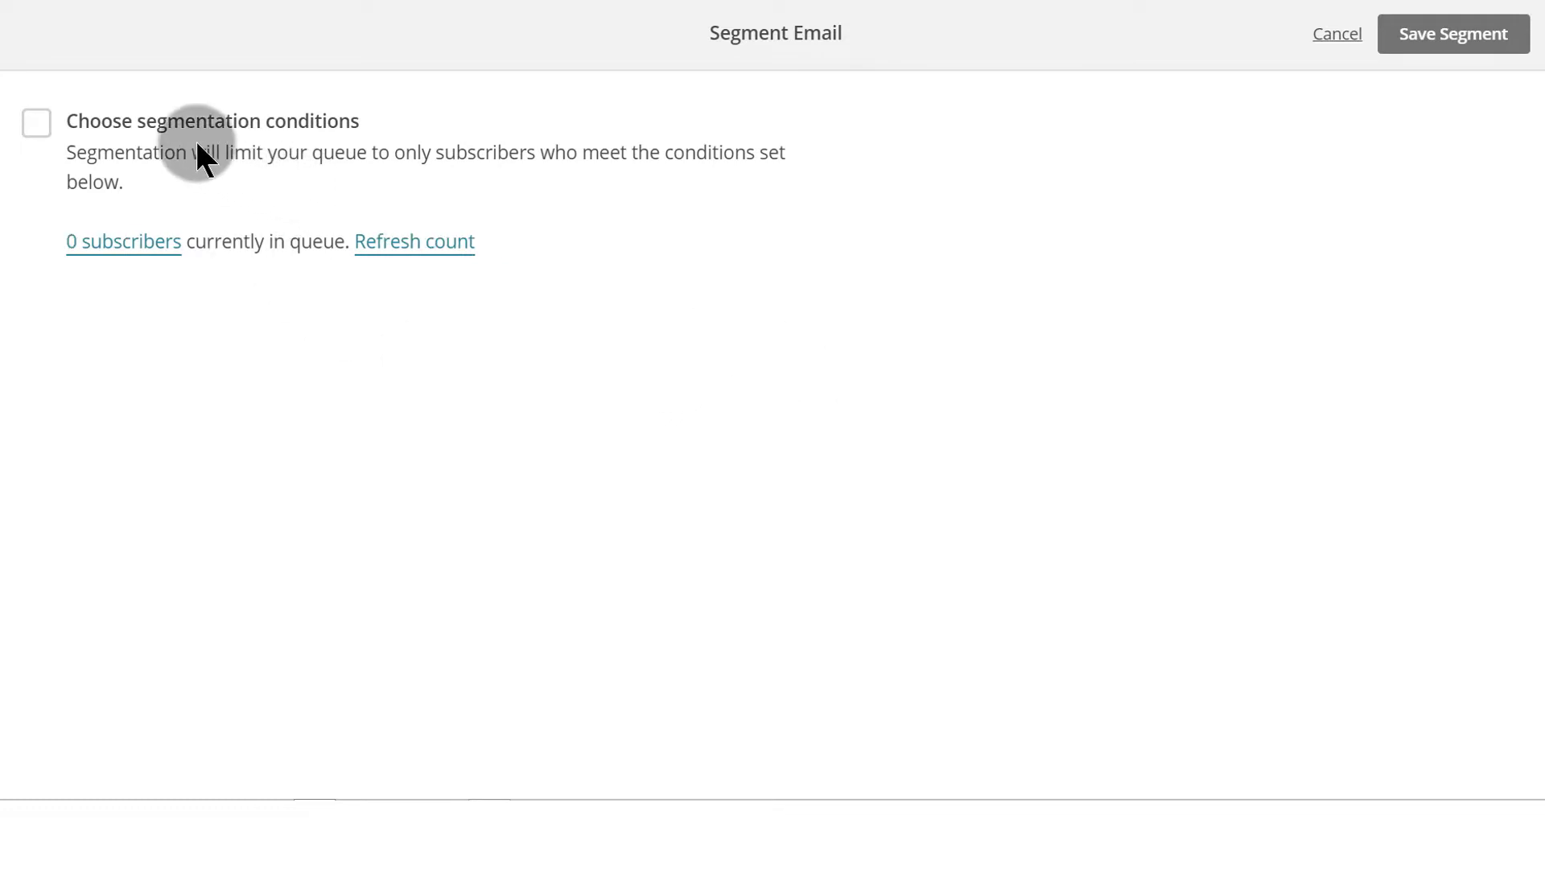
pyautogui.click(37, 123)
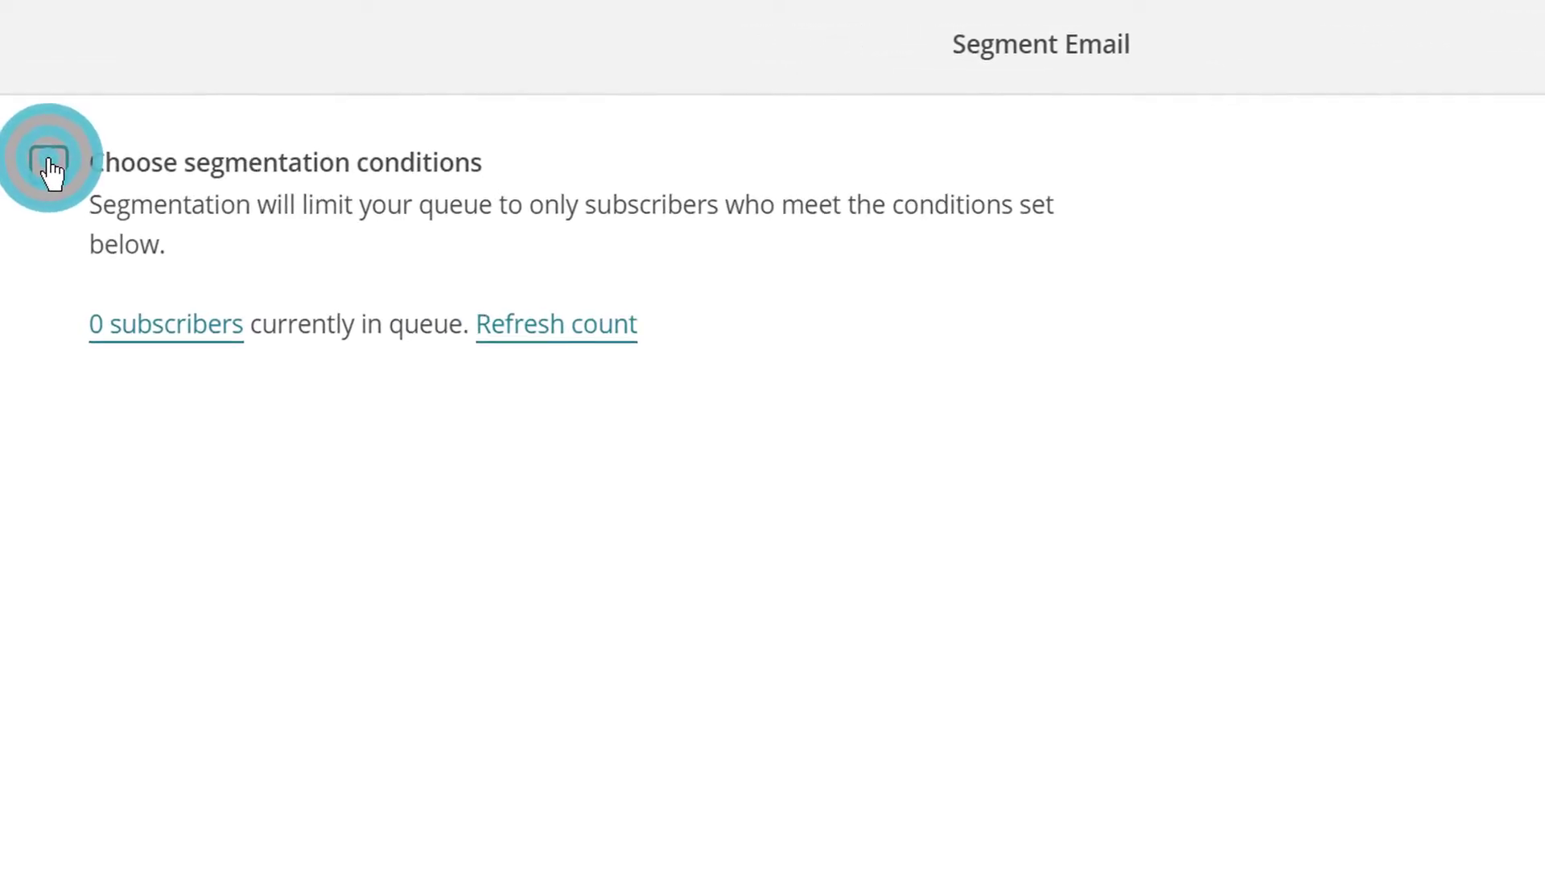
pyautogui.click(45, 146)
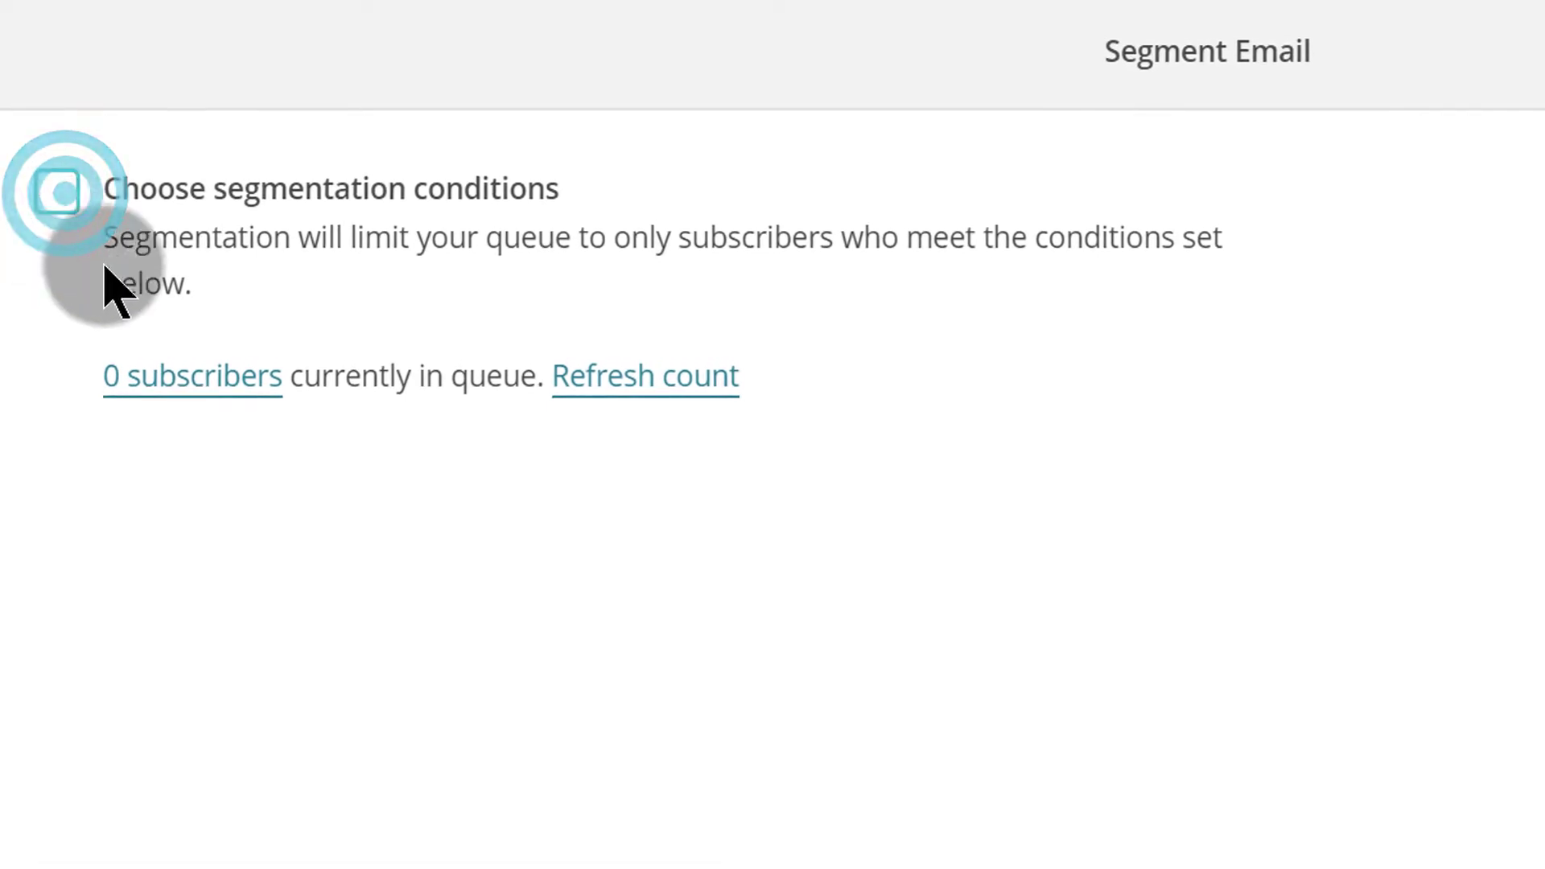
pyautogui.click(62, 206)
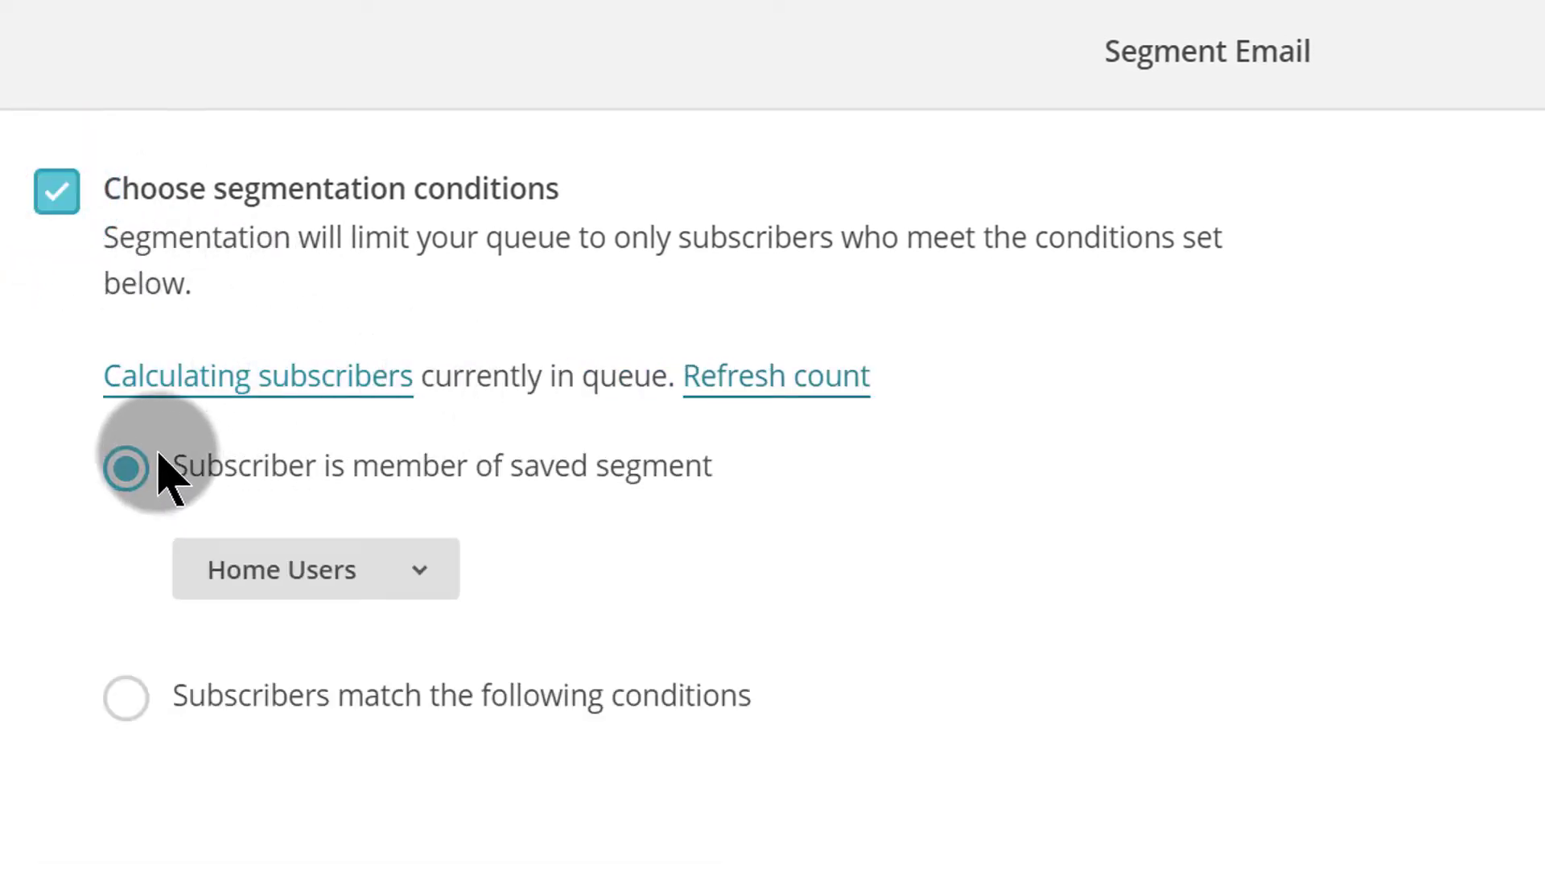
pyautogui.click(422, 570)
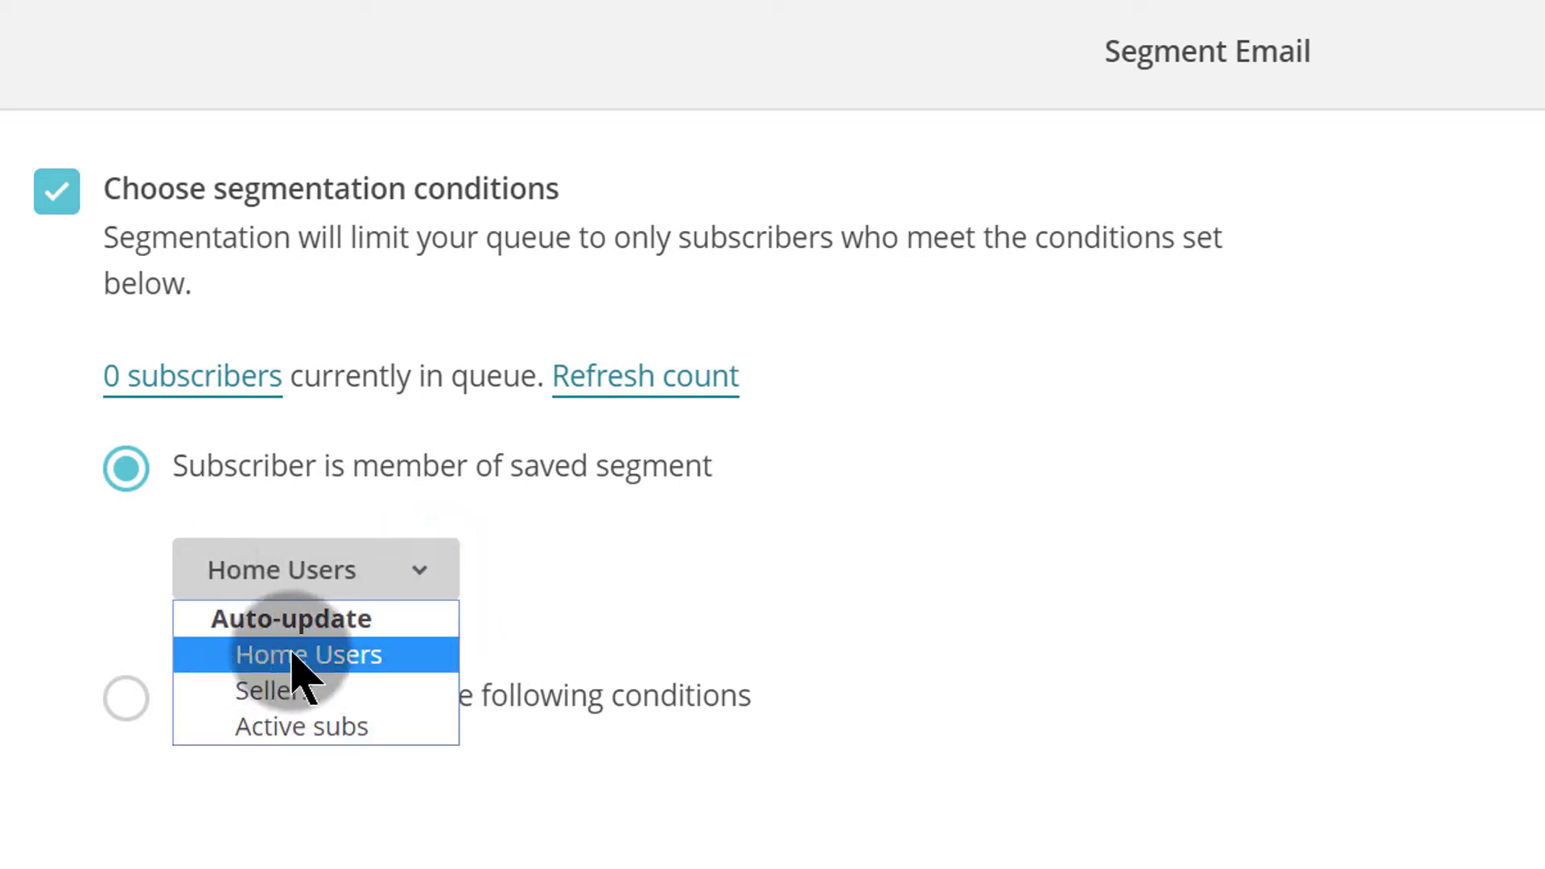
pyautogui.click(534, 827)
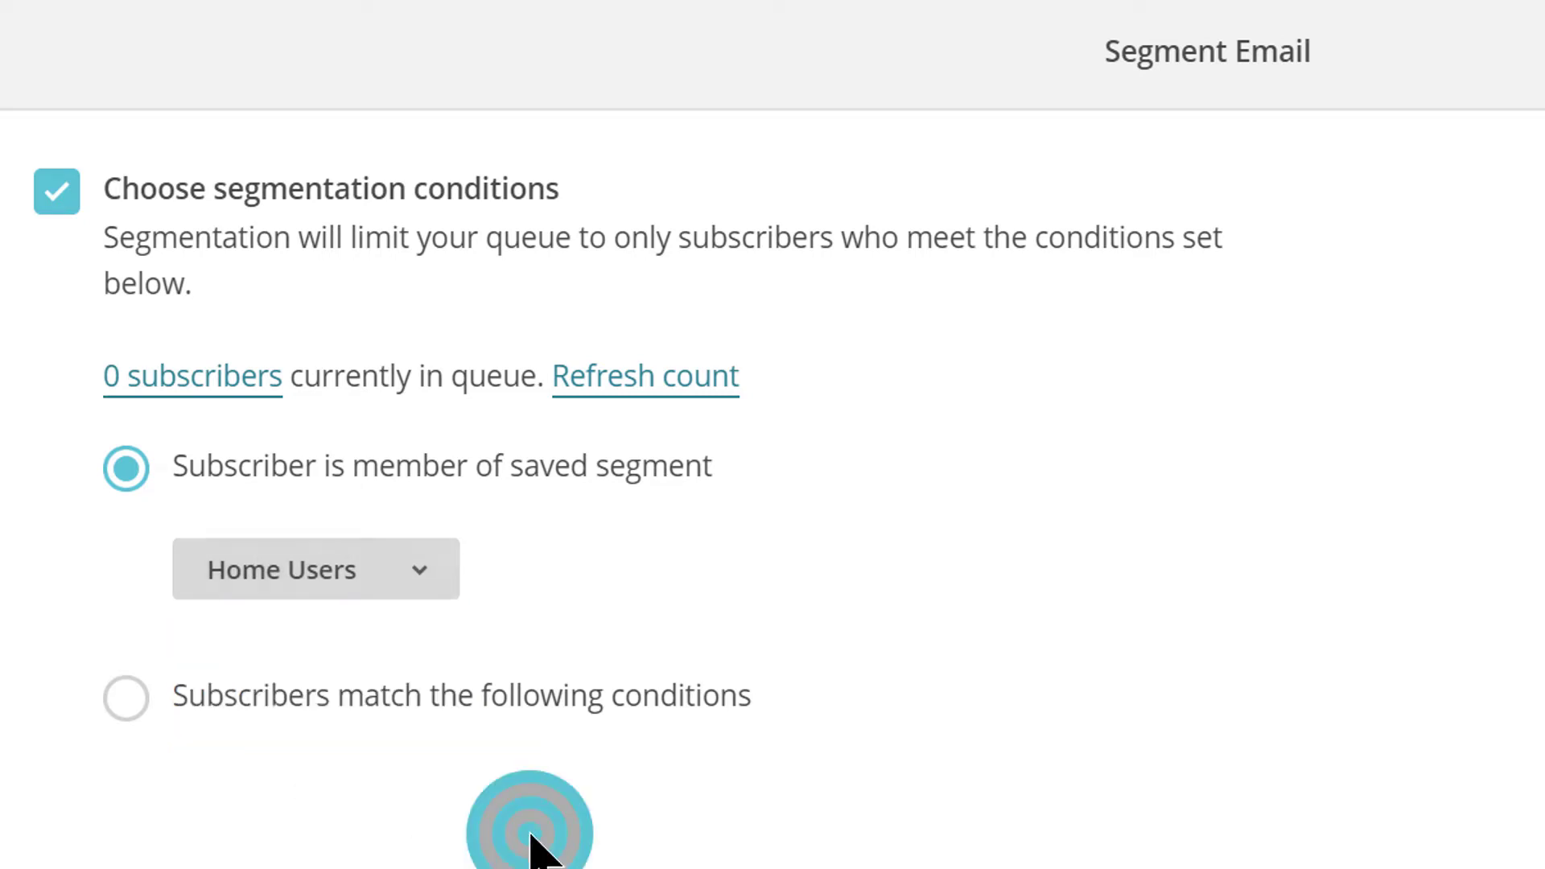
pyautogui.click(127, 694)
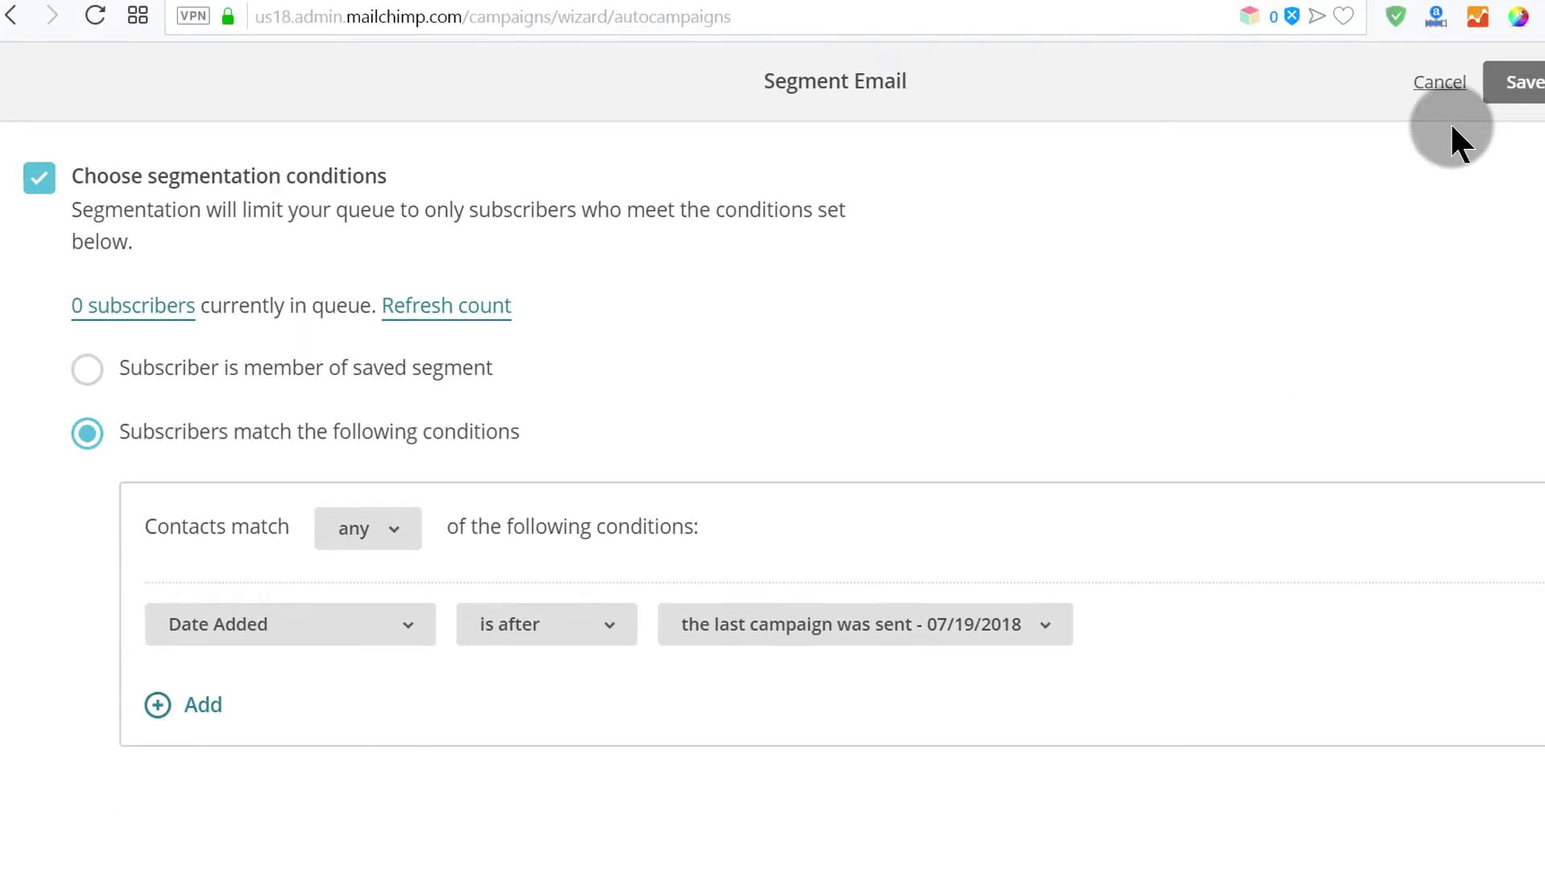
pyautogui.click(1428, 81)
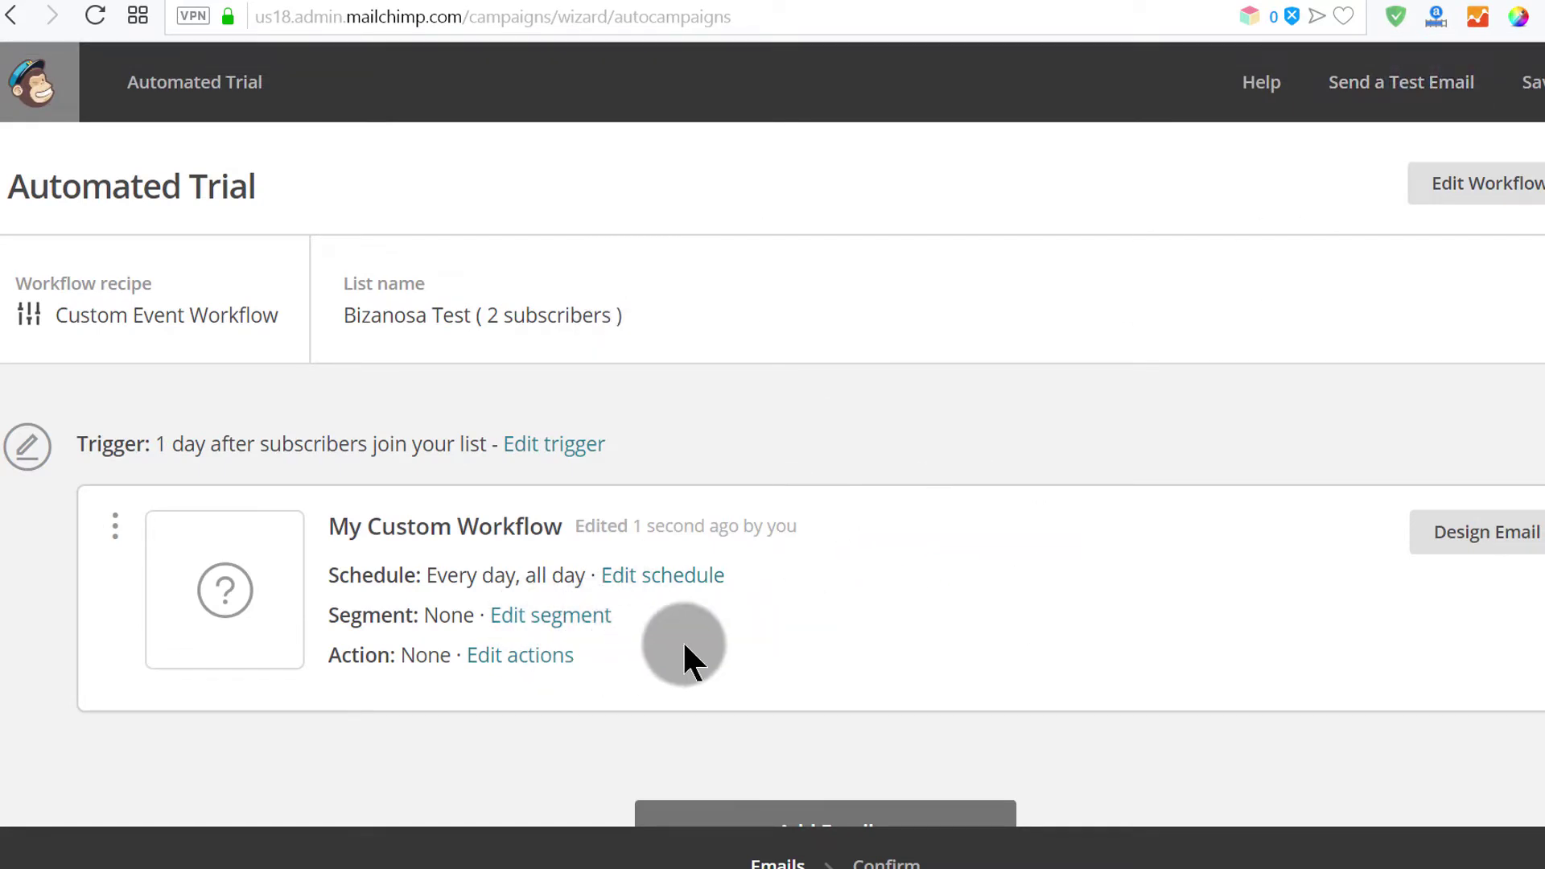
# Examine the available post-sending list actions for the workflow email and leave without saving.
pyautogui.click(525, 665)
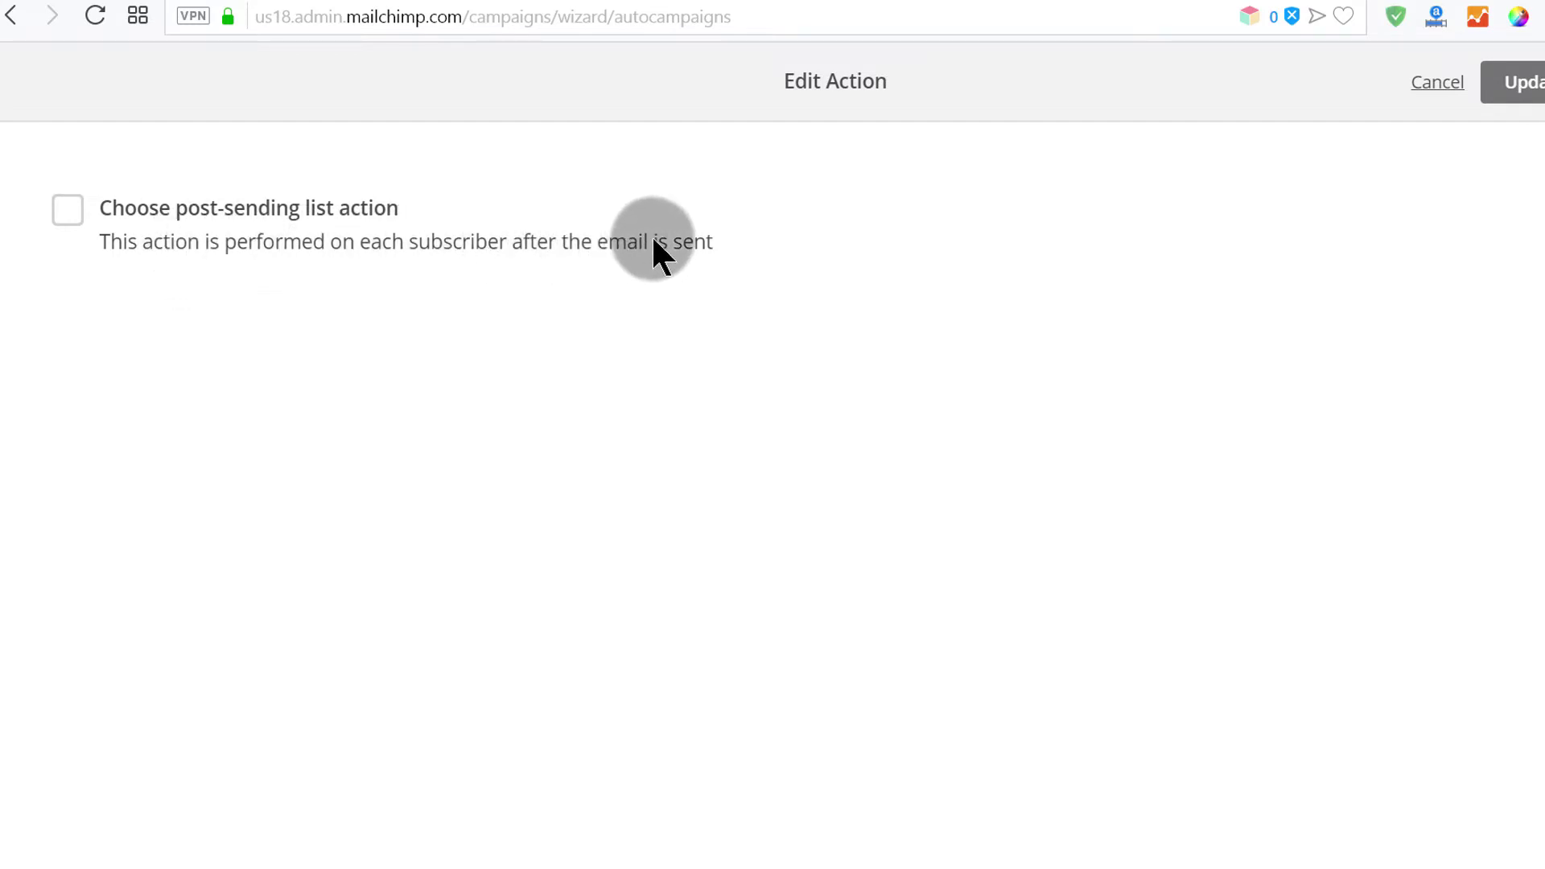
pyautogui.click(68, 211)
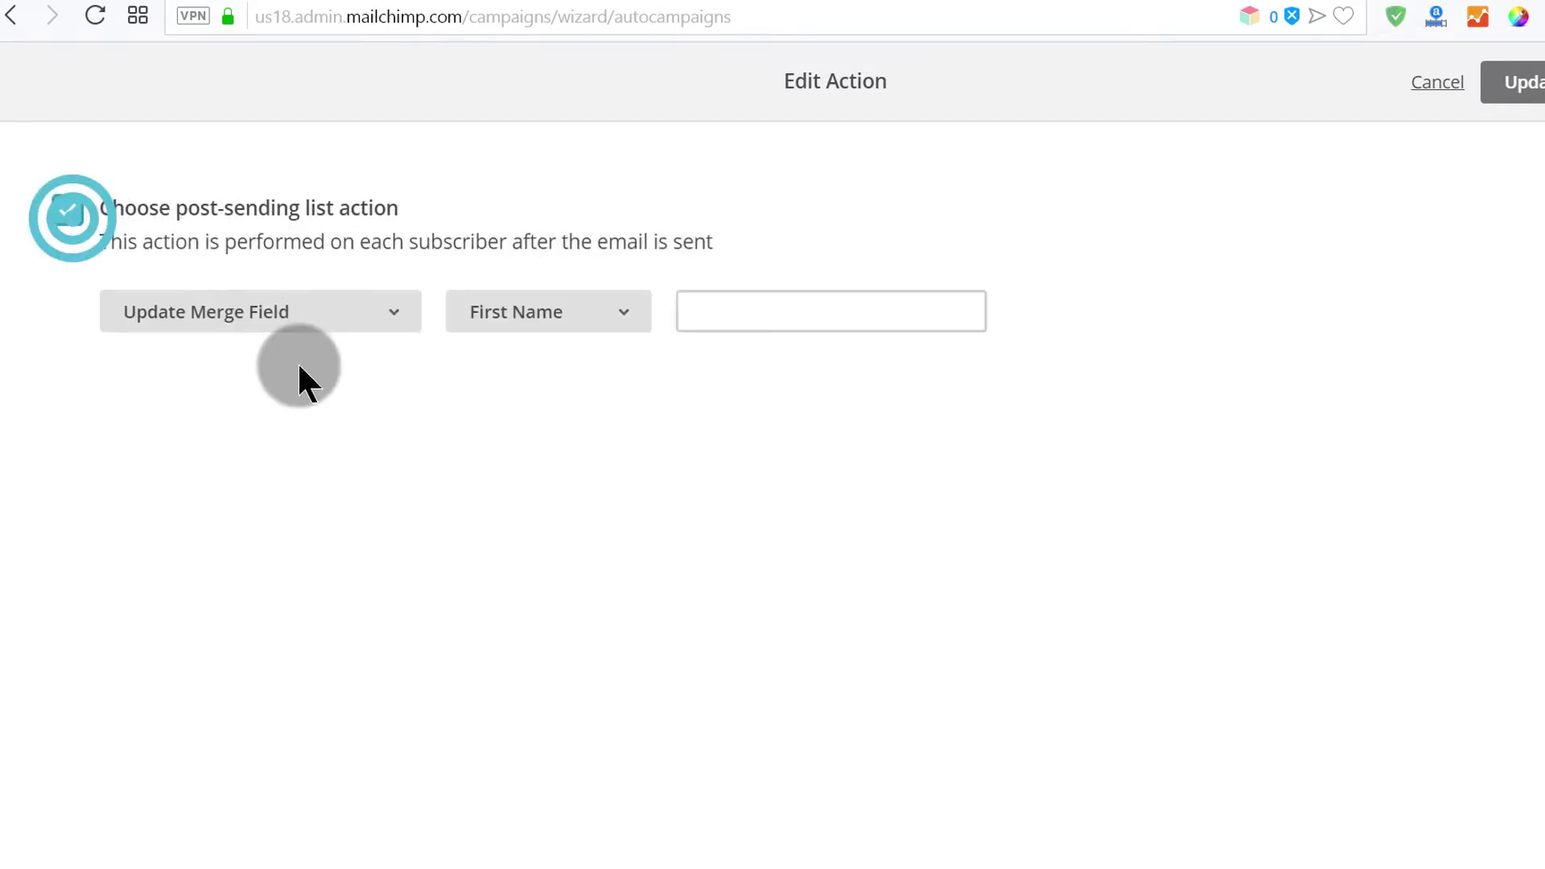
pyautogui.click(392, 313)
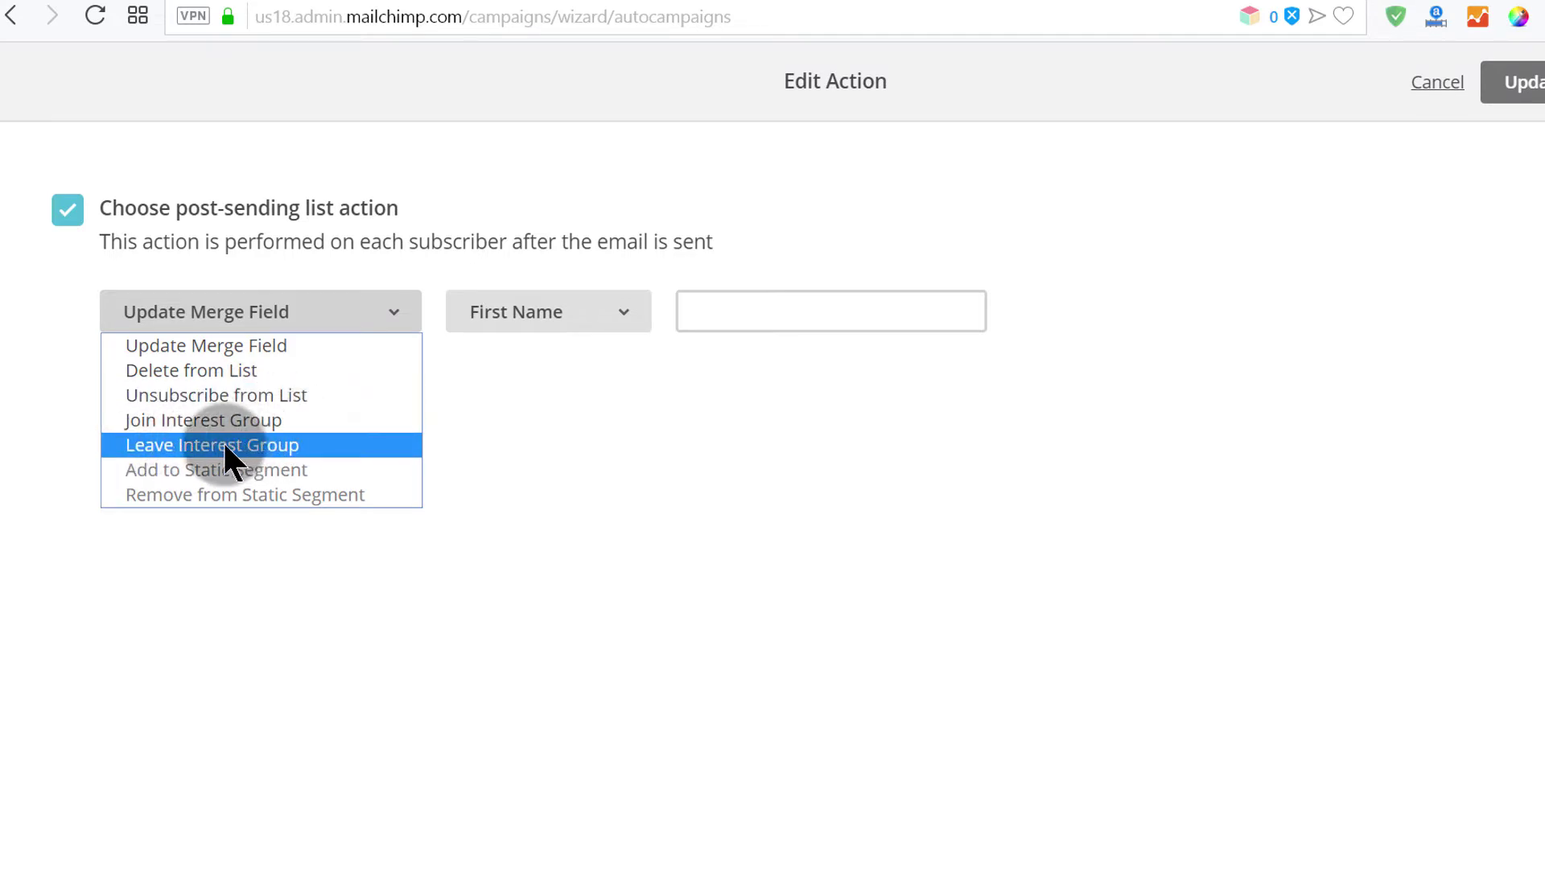
pyautogui.press('Up')
pyautogui.press('Up')
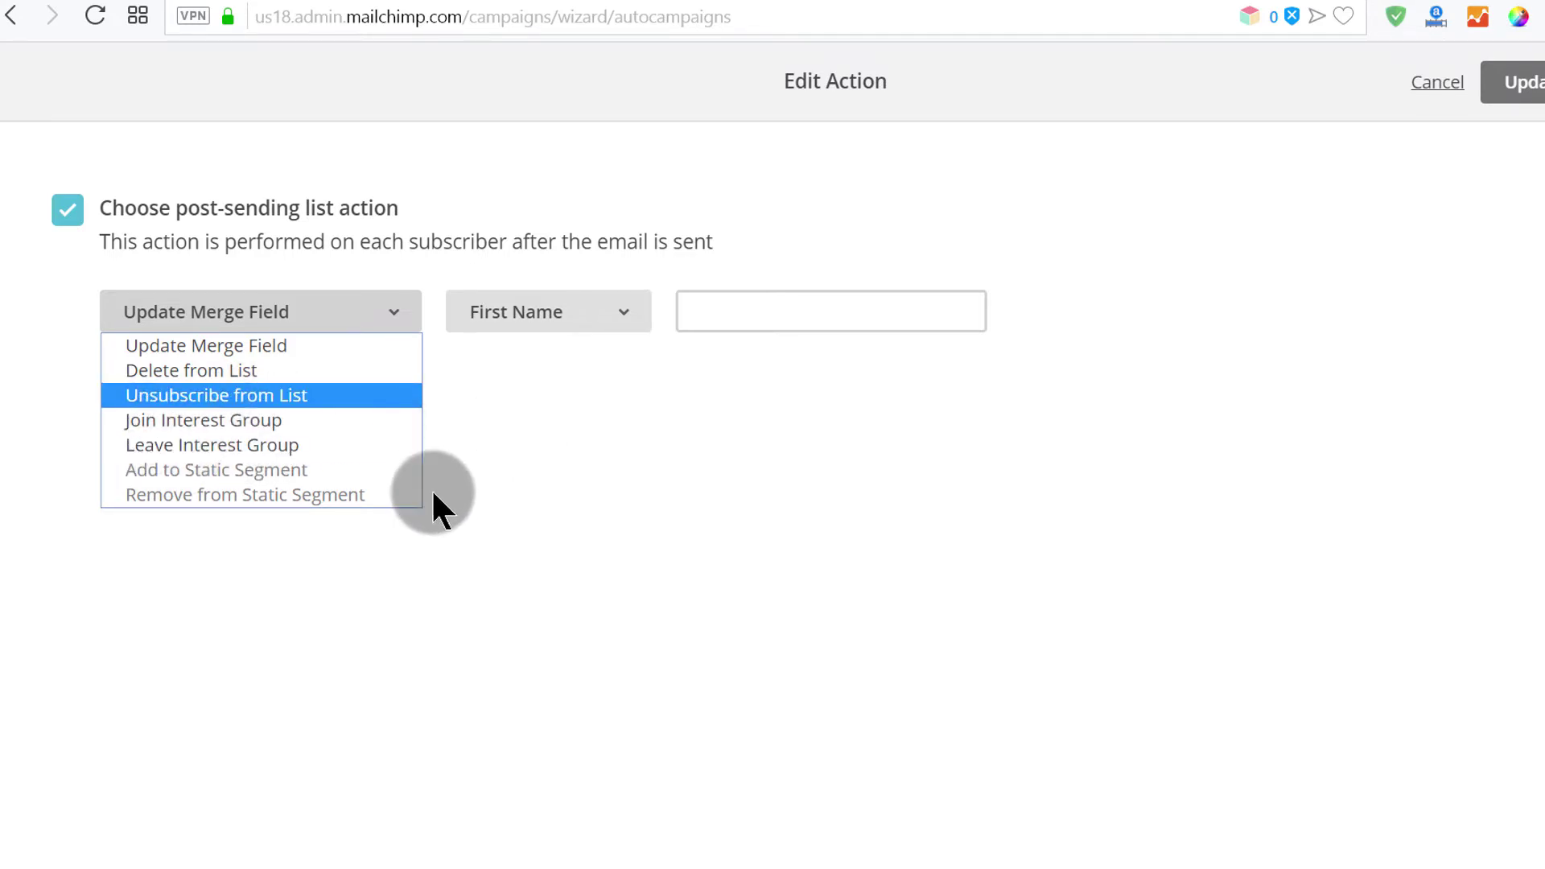
pyautogui.click(533, 474)
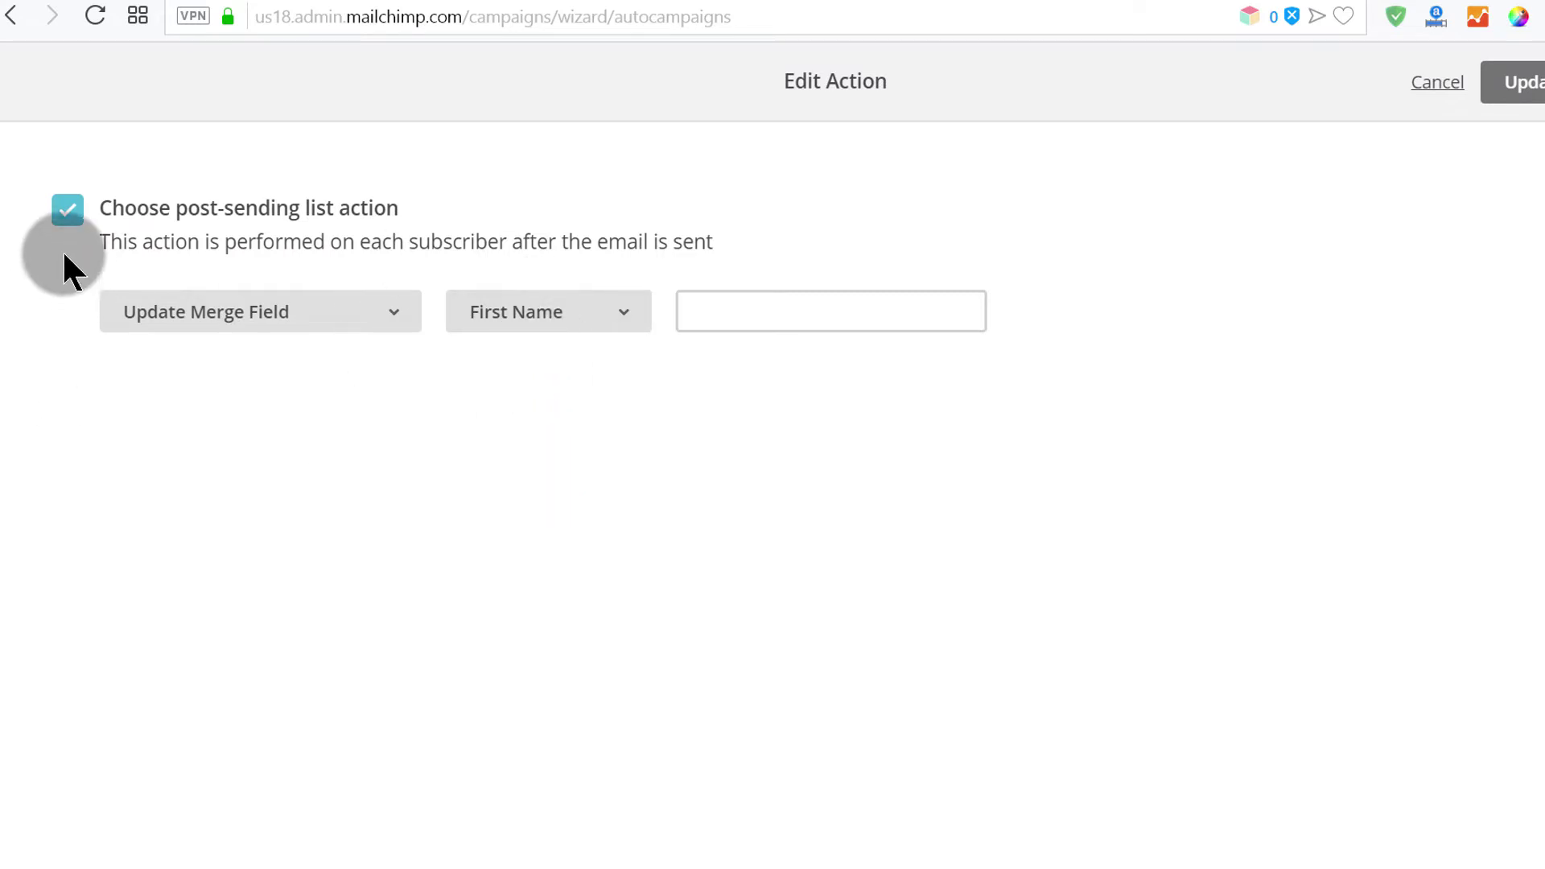
pyautogui.click(68, 214)
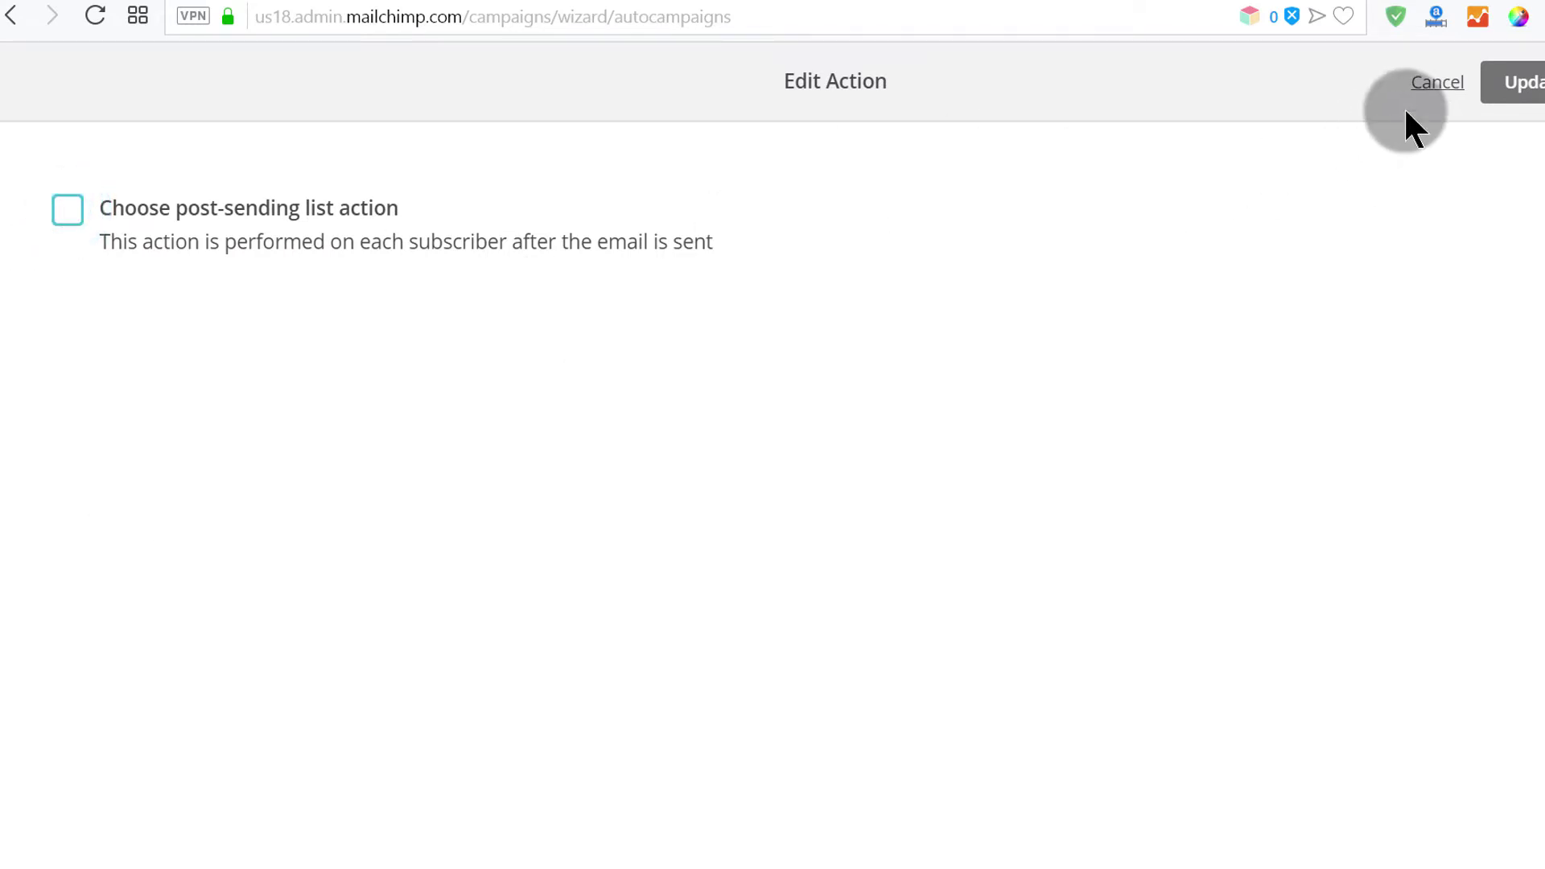
pyautogui.click(1439, 84)
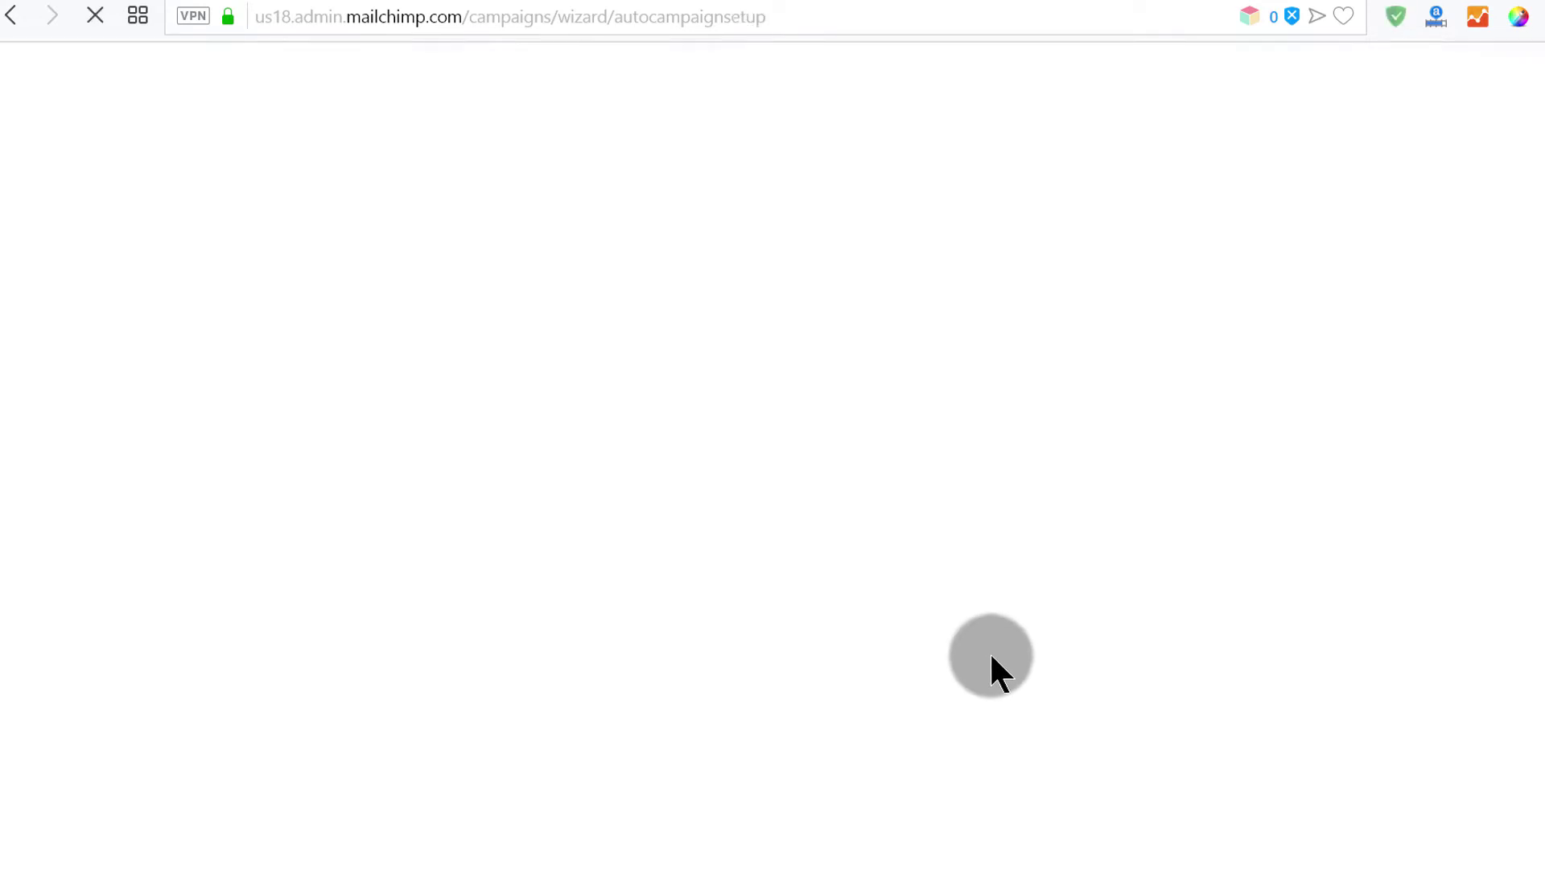
# Set the workflow email's subject to "Email One" and continue to template selection.
pyautogui.click(207, 442)
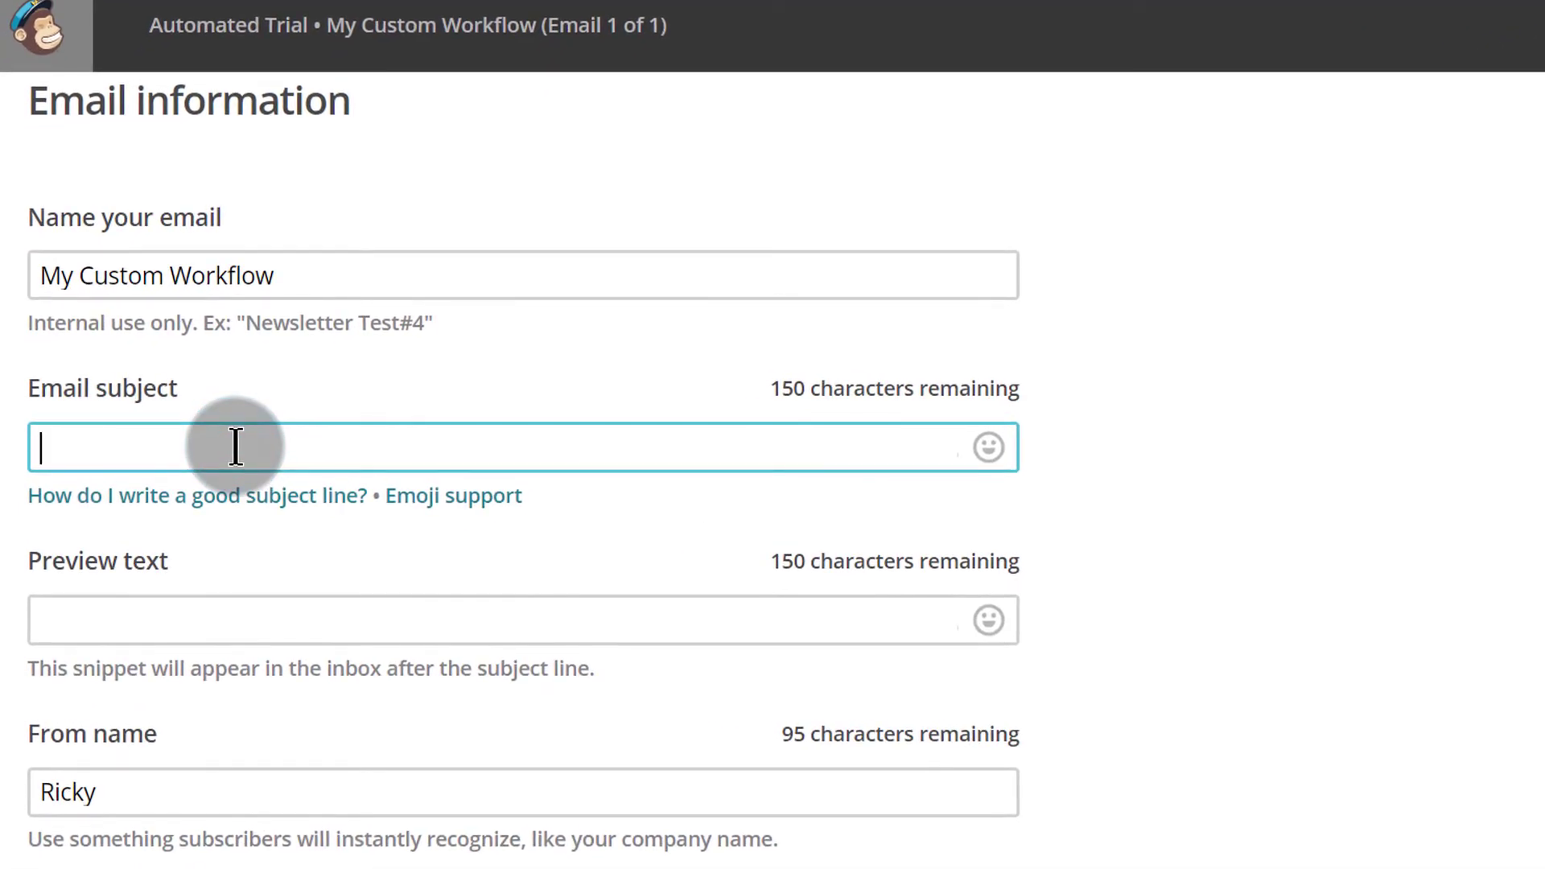
pyautogui.write('Email One')
pyautogui.scroll(-1, 227, 470)
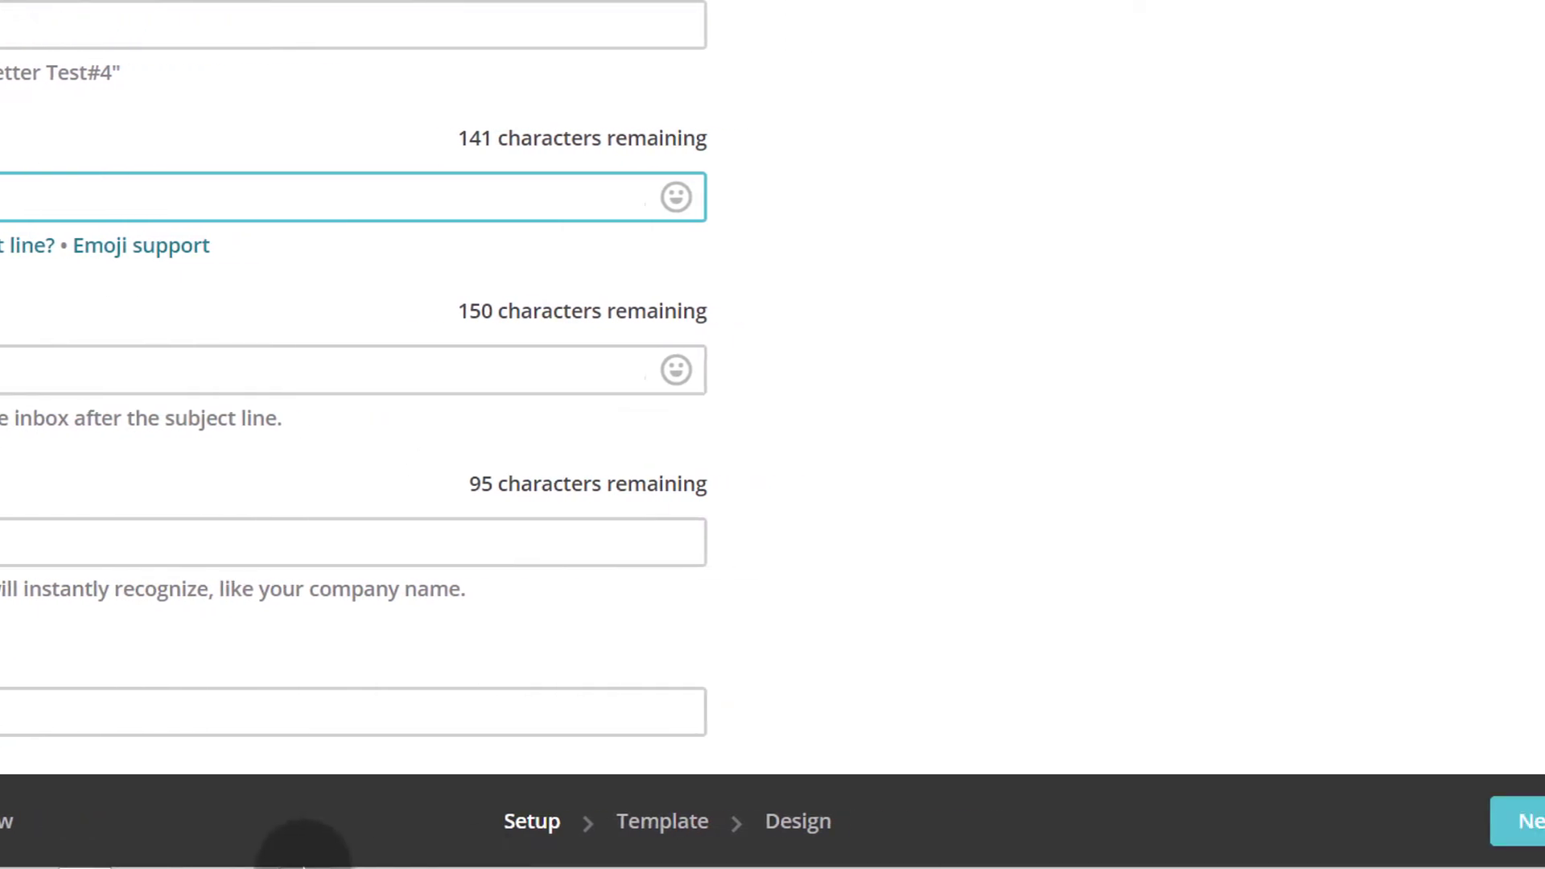
pyautogui.click(1525, 821)
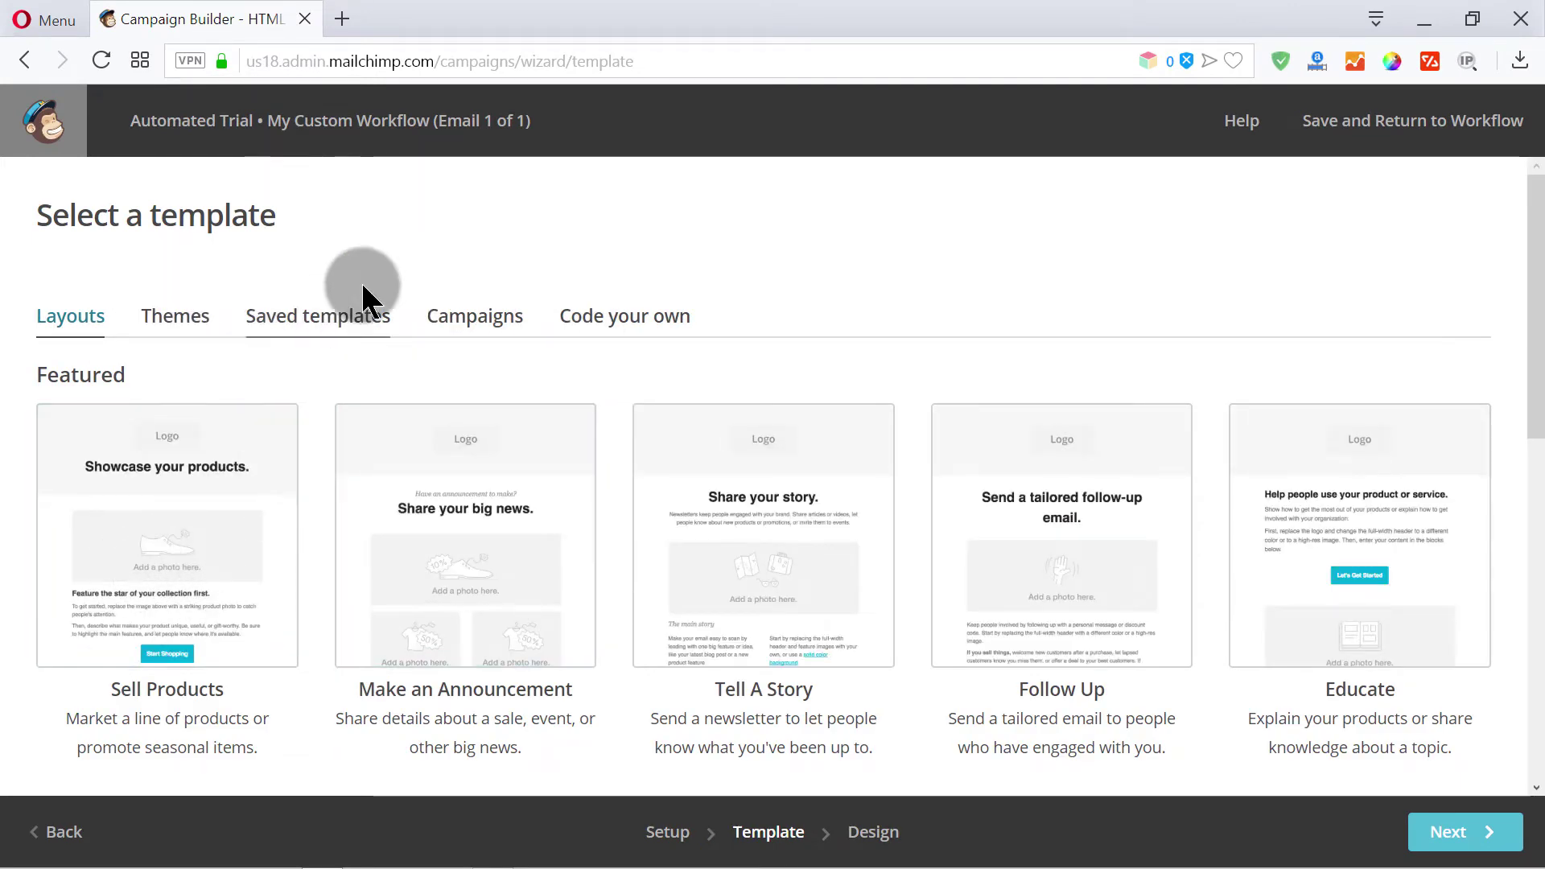
# Base the email on the recently sent Sample Campaign, check its design and return to the workflow.
pyautogui.click(344, 321)
pyautogui.scroll(-3, 672, 548)
pyautogui.scroll(3, 664, 548)
pyautogui.click(503, 330)
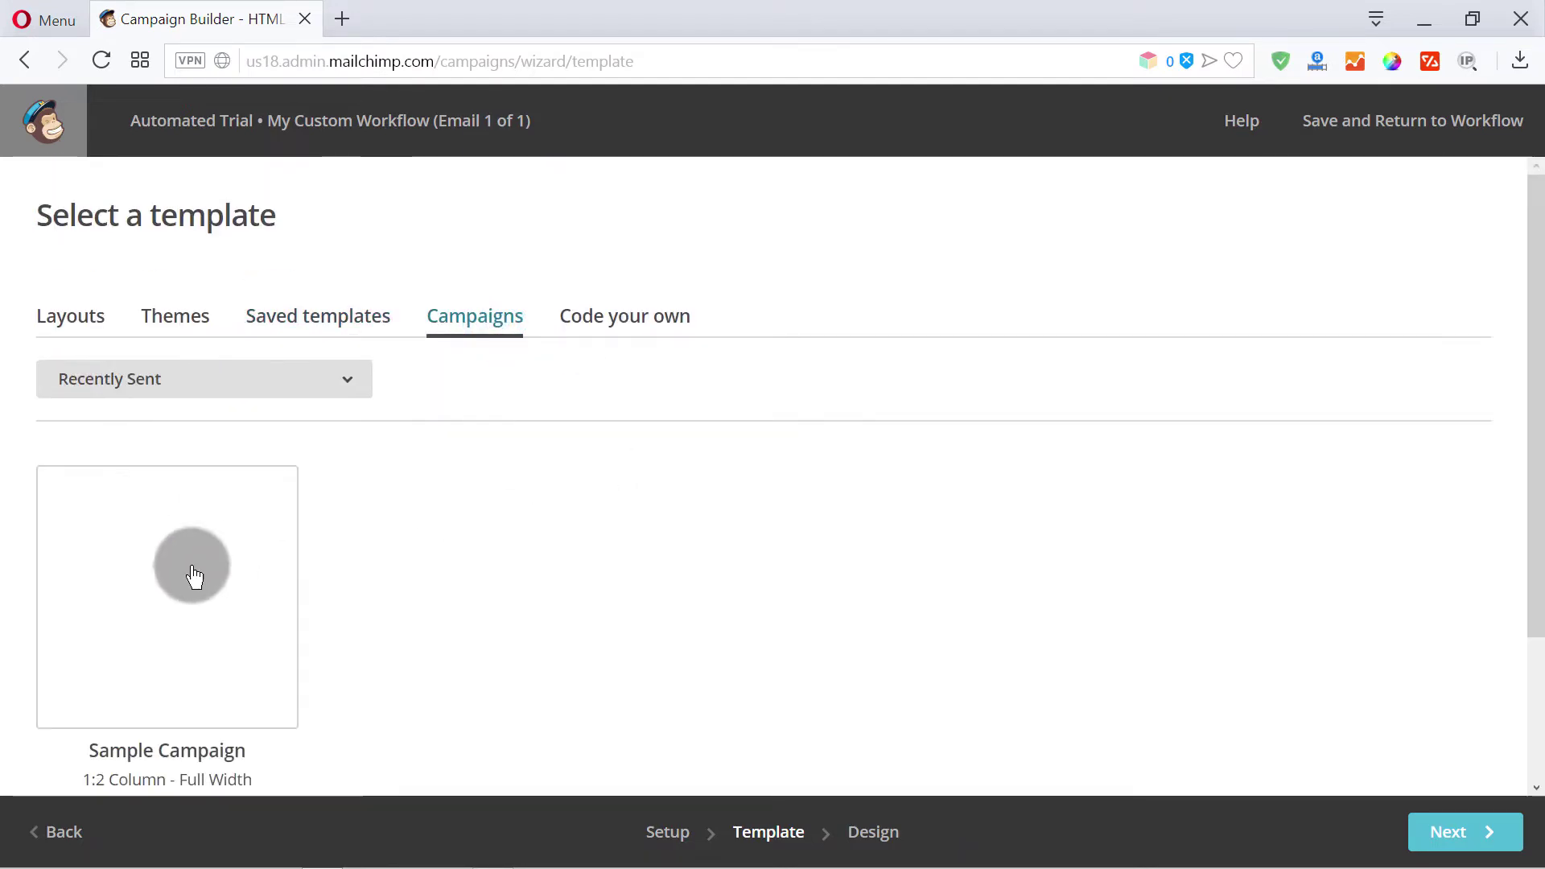
pyautogui.click(145, 619)
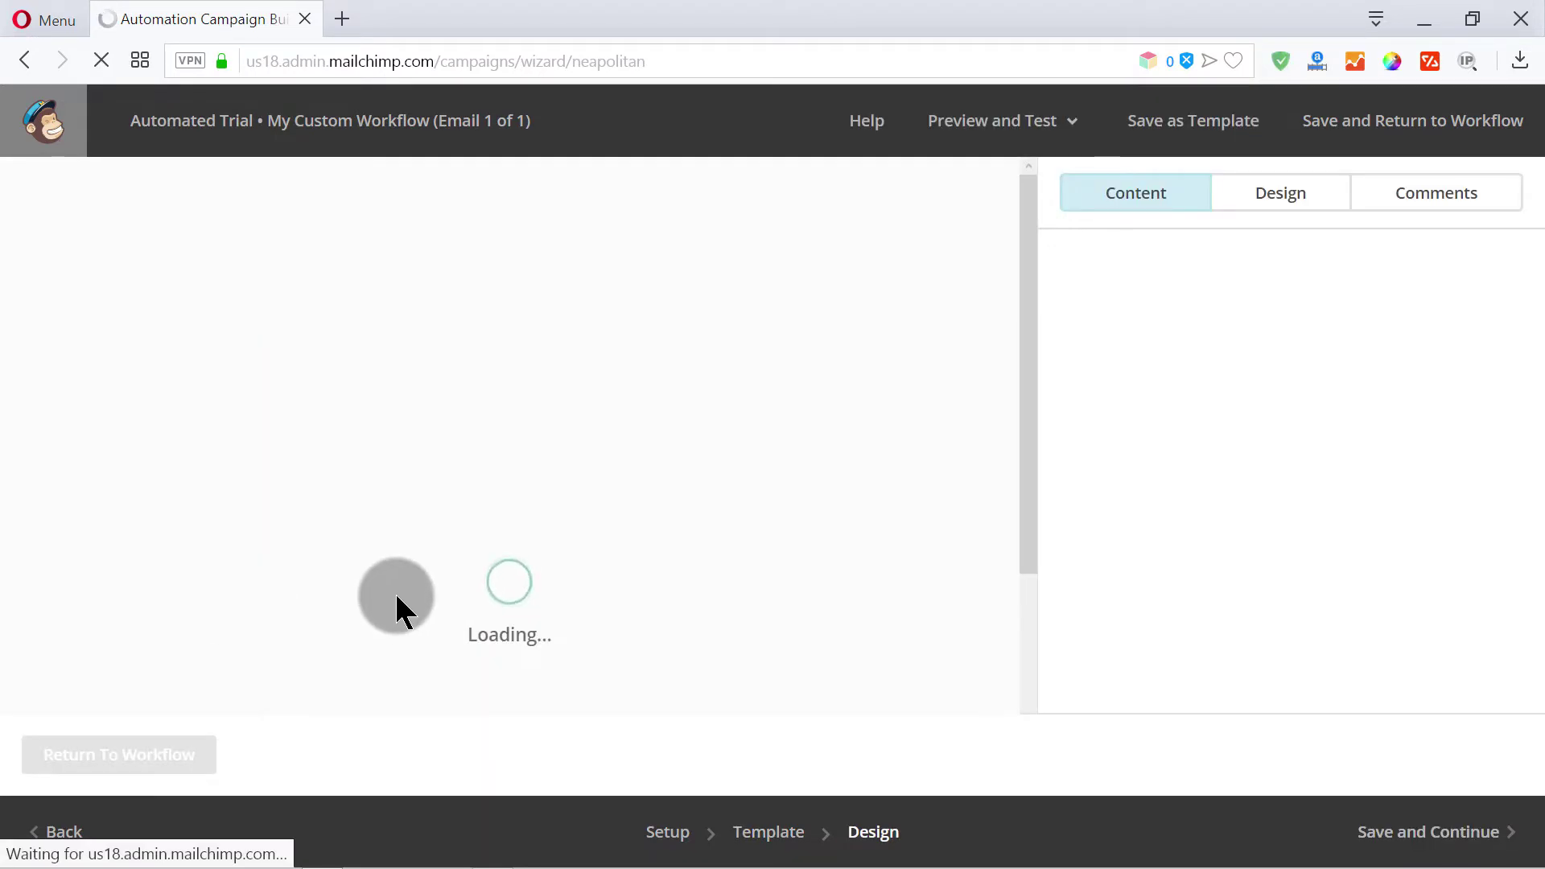
pyautogui.moveTo(1069, 250)
pyautogui.mouseDown()
pyautogui.moveTo(1081, 335)
pyautogui.moveTo(1063, 259)
pyautogui.mouseUp()
pyautogui.scroll(-5, 876, 494)
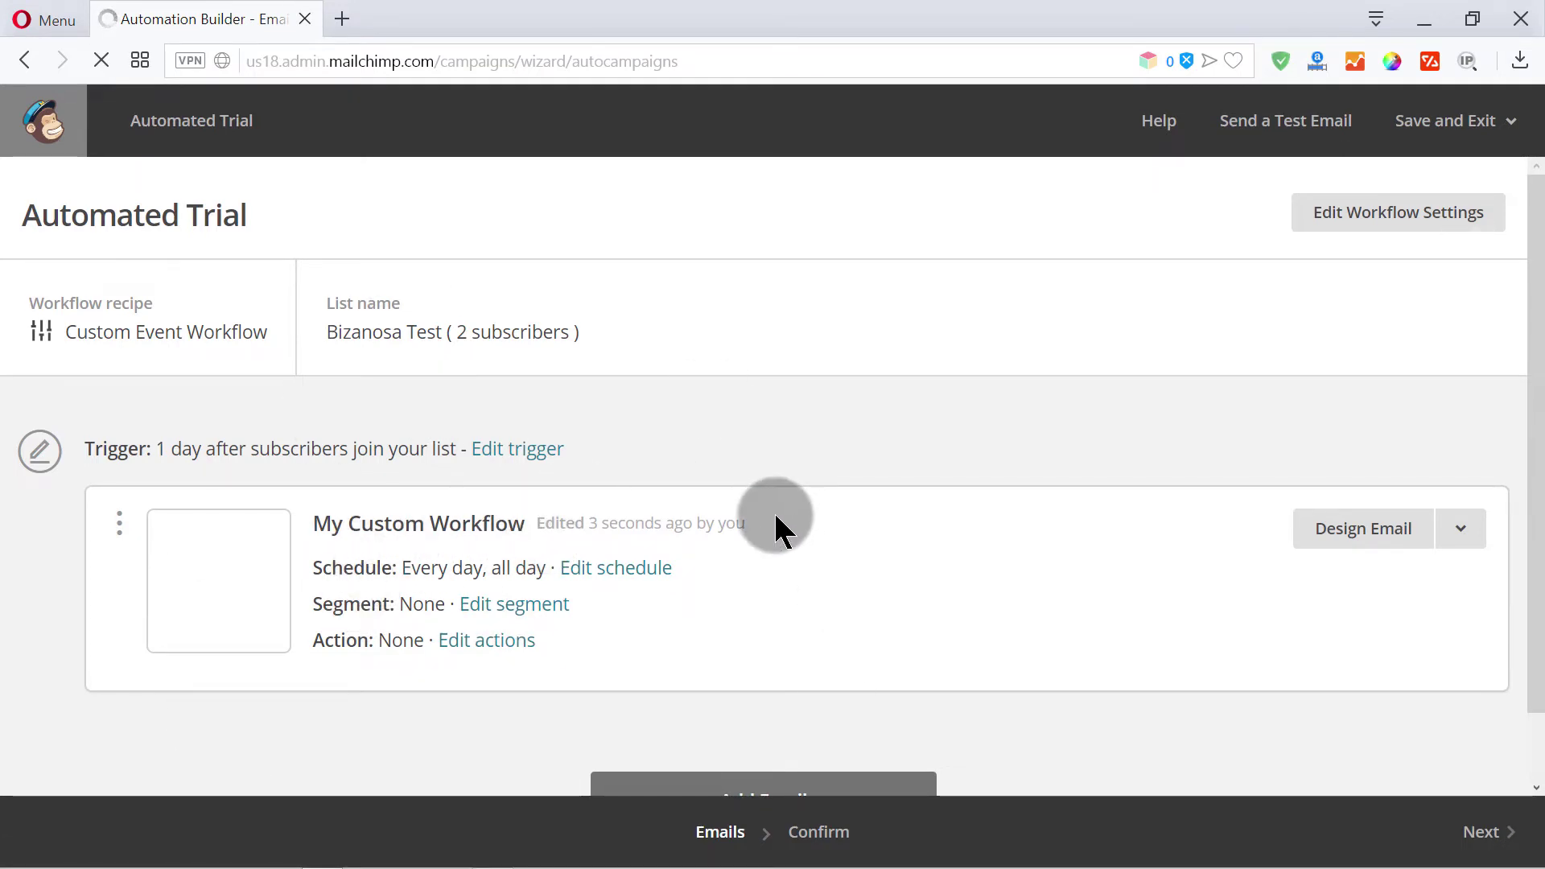
# Add a second email to the workflow and open the selection of new triggers for it.
pyautogui.scroll(-1, 774, 519)
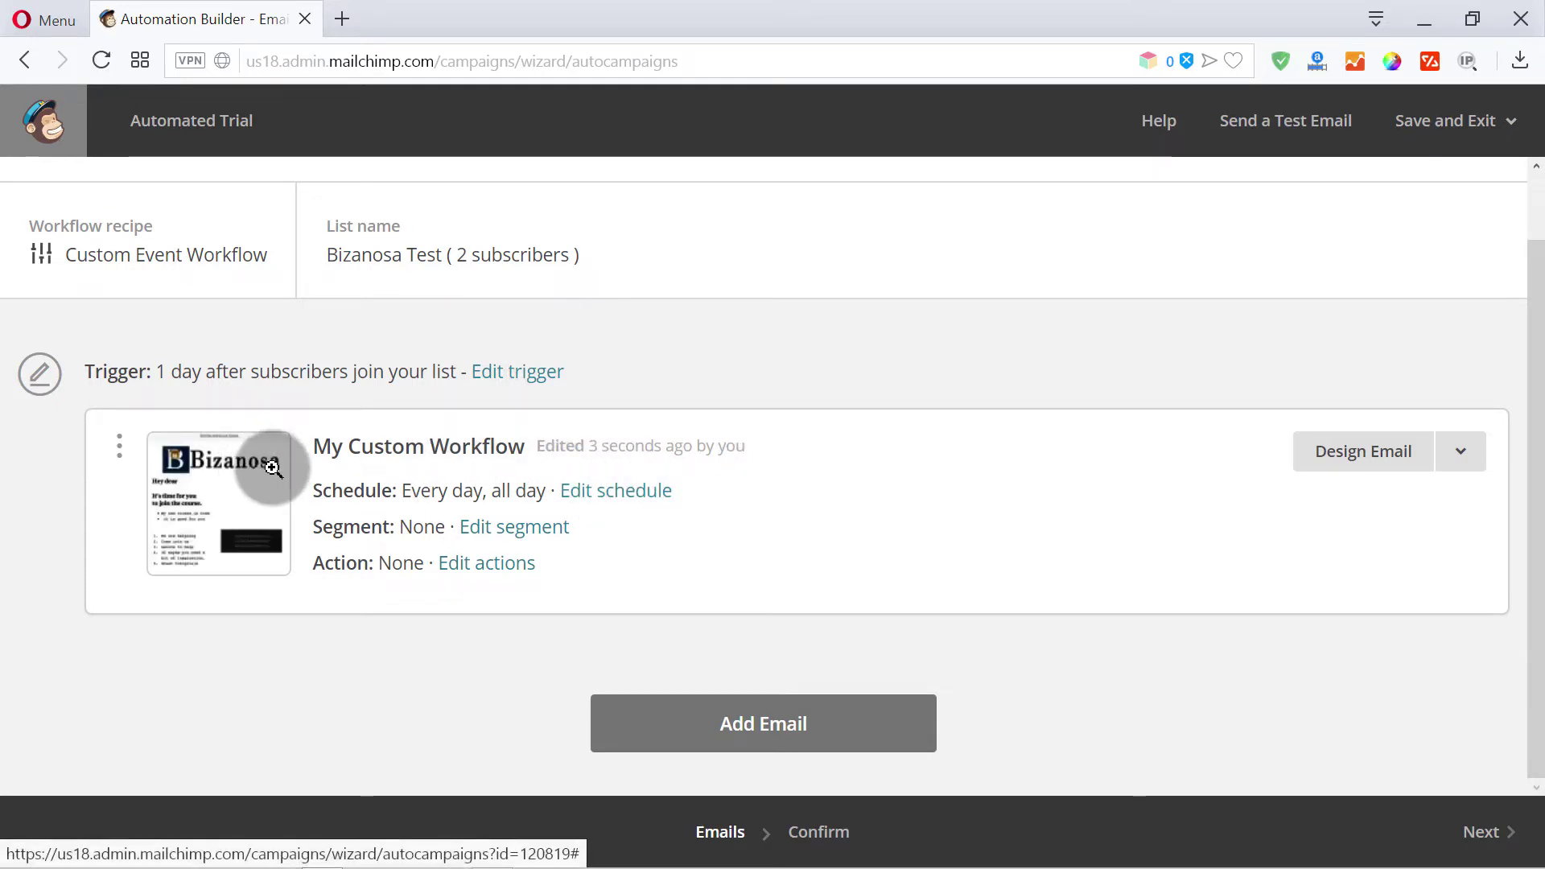
pyautogui.click(758, 734)
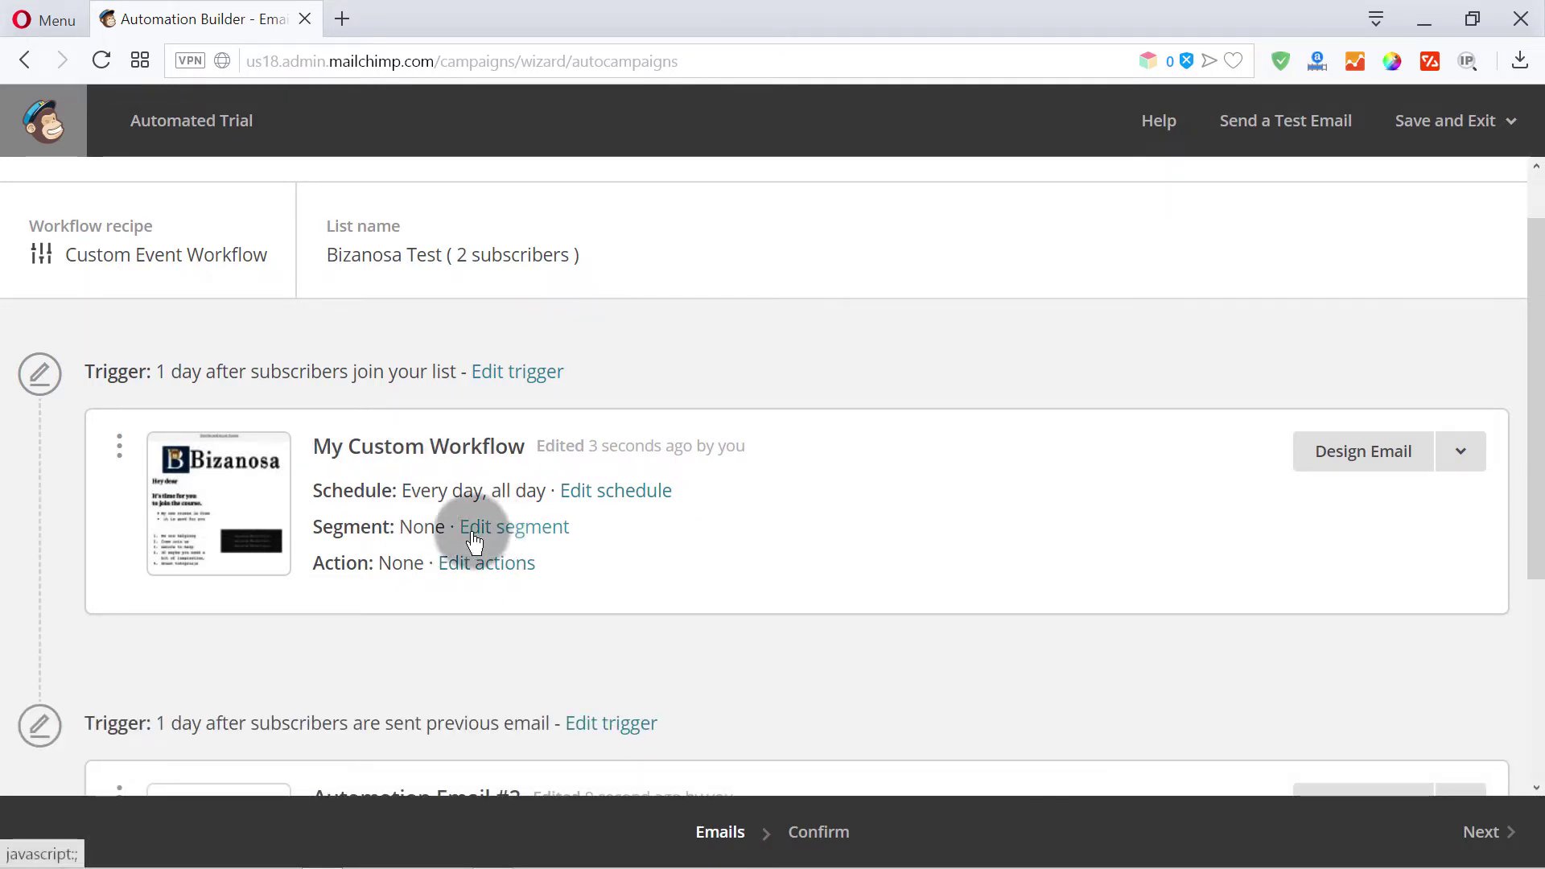
pyautogui.scroll(-4, 689, 555)
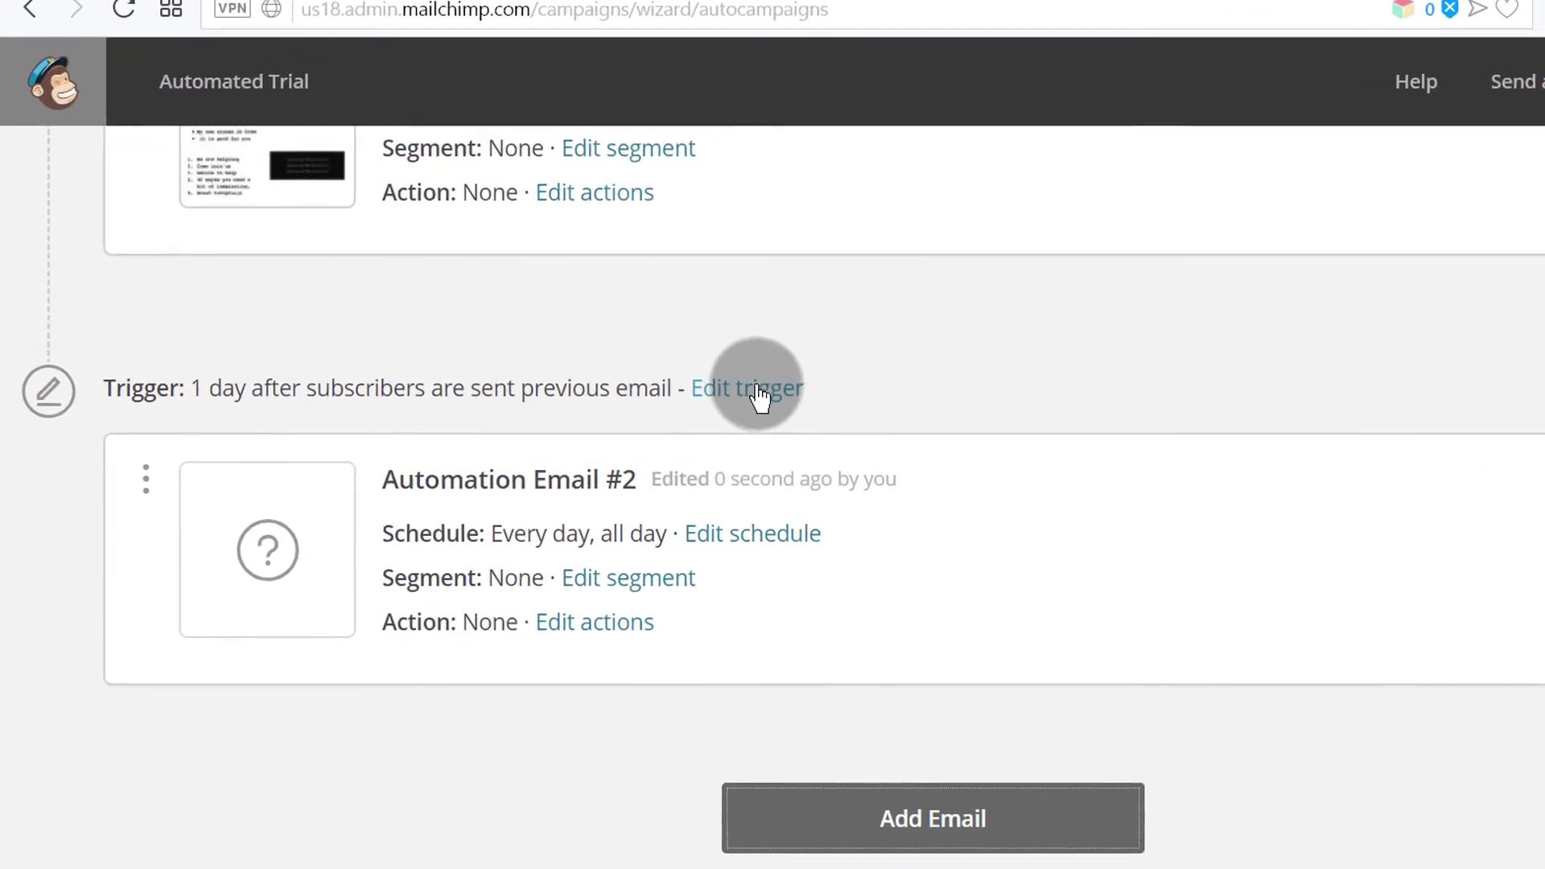
pyautogui.click(757, 391)
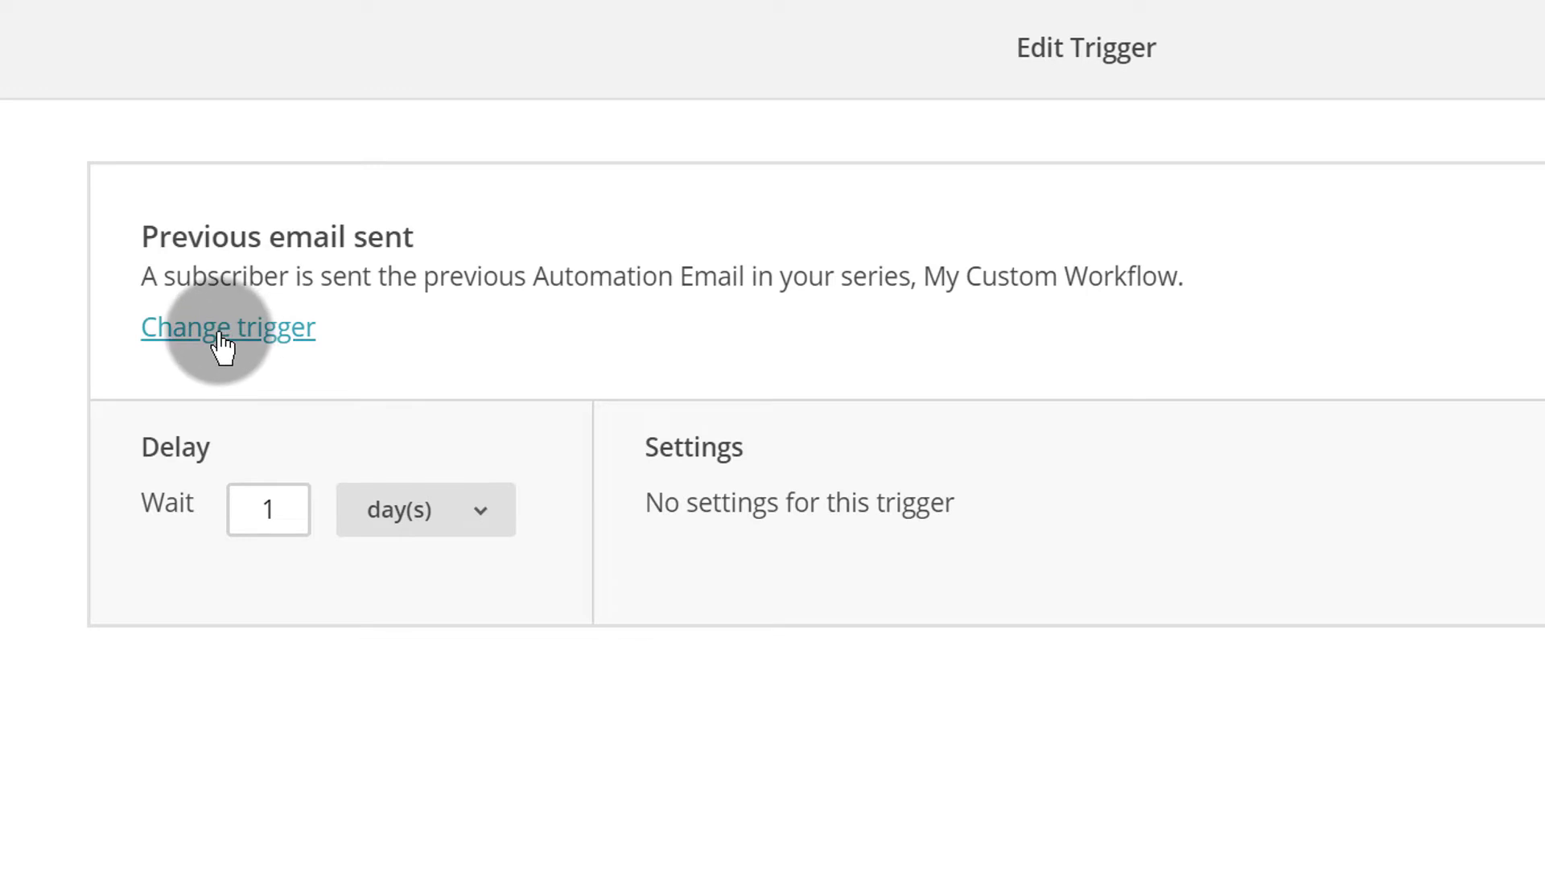
pyautogui.click(219, 342)
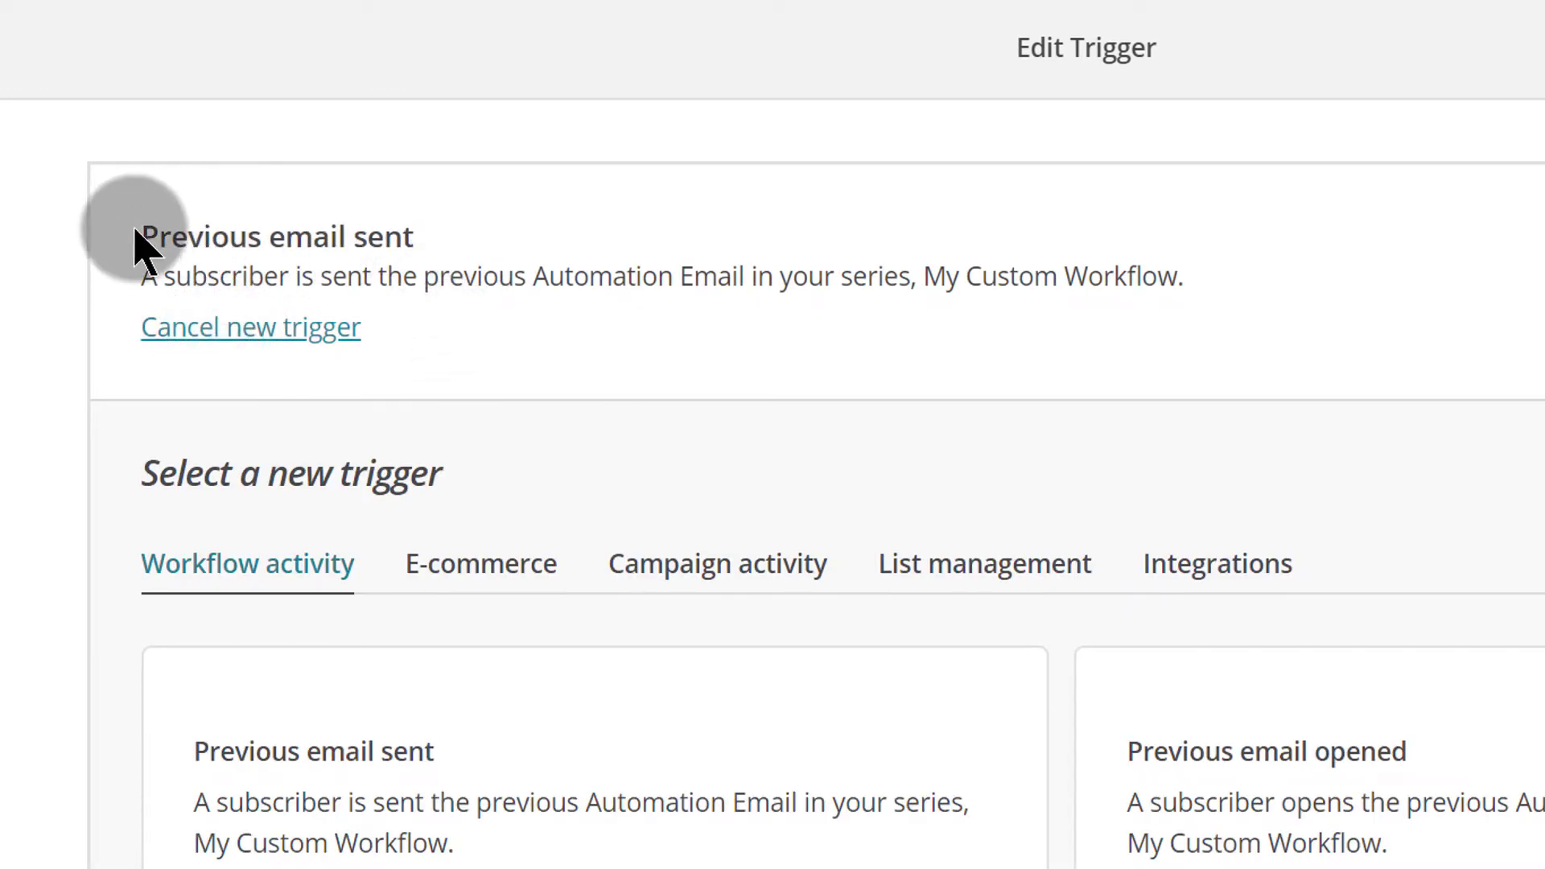
# Examine the Workflow activity triggers available for the second email, based on the previous email being sent, opened or clicked.
pyautogui.moveTo(143, 234); pyautogui.dragTo(432, 249)
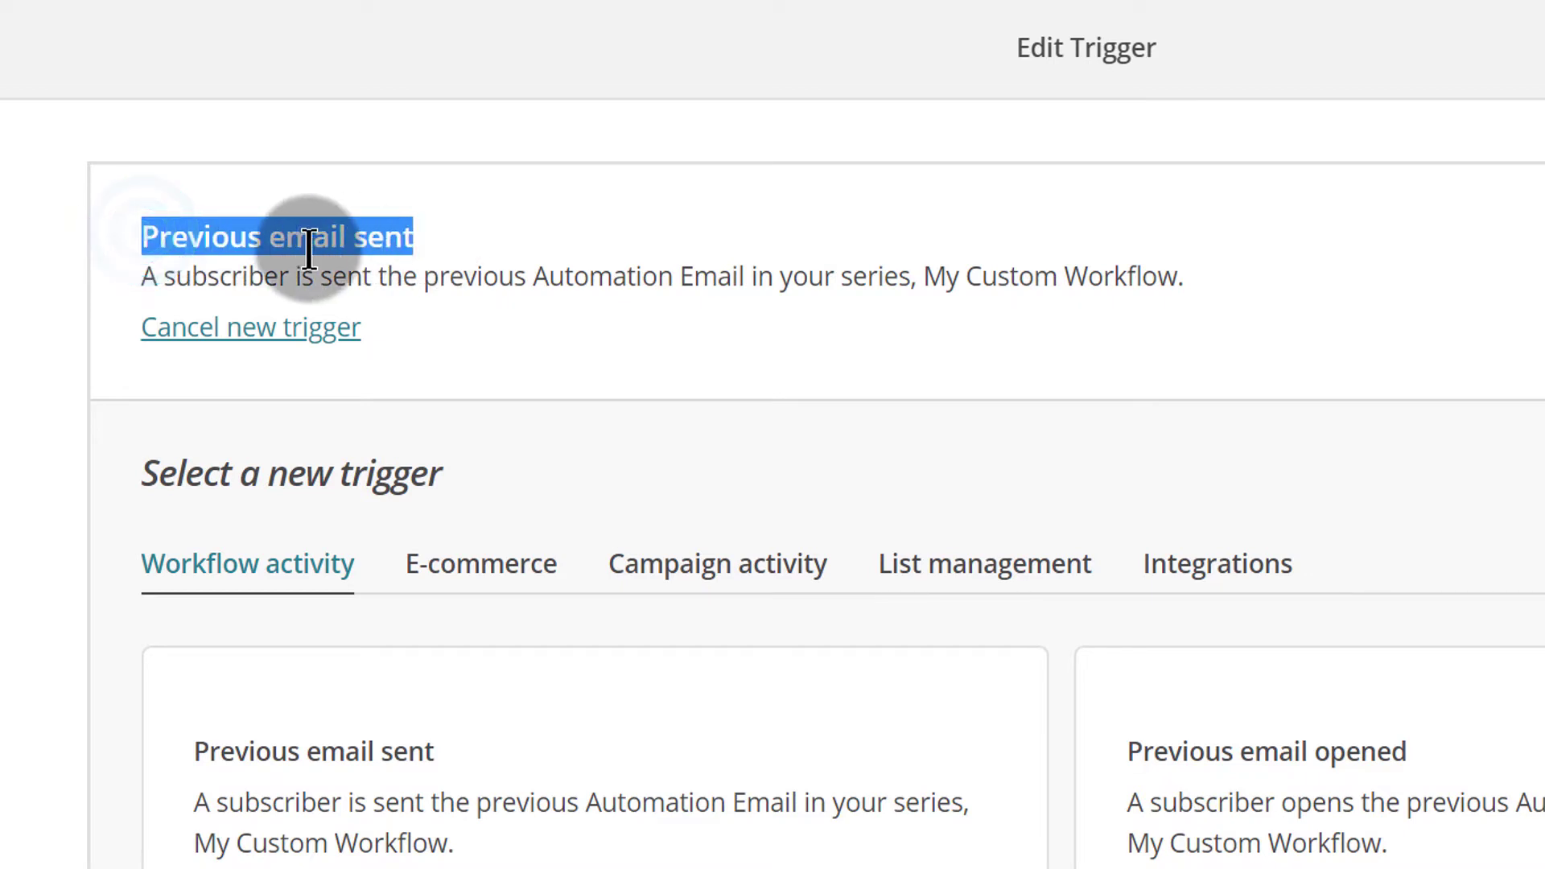
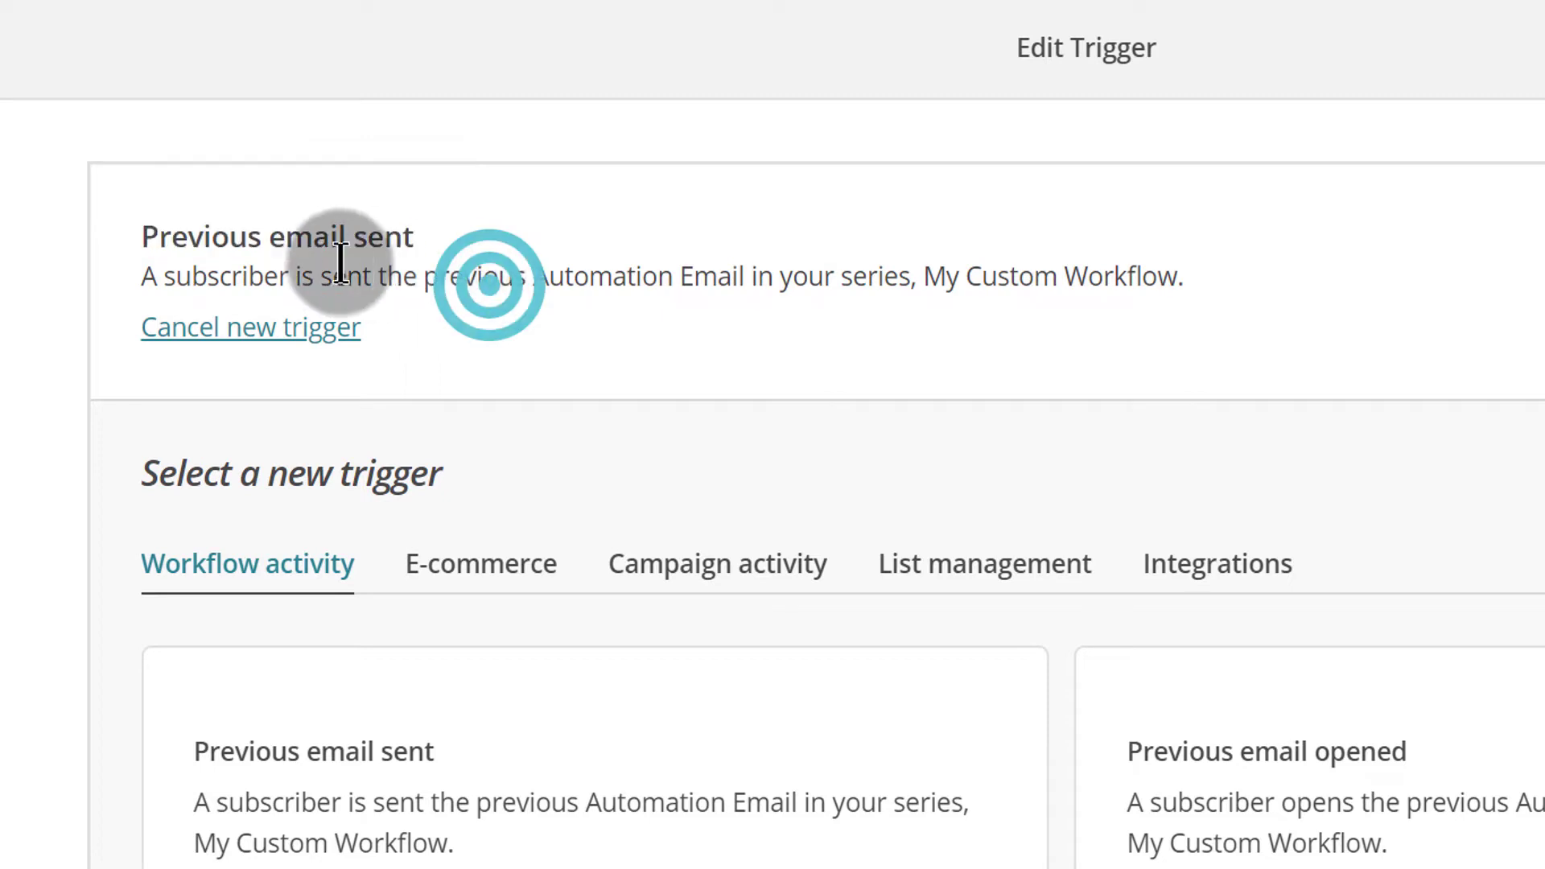
pyautogui.scroll(-6, 552, 389)
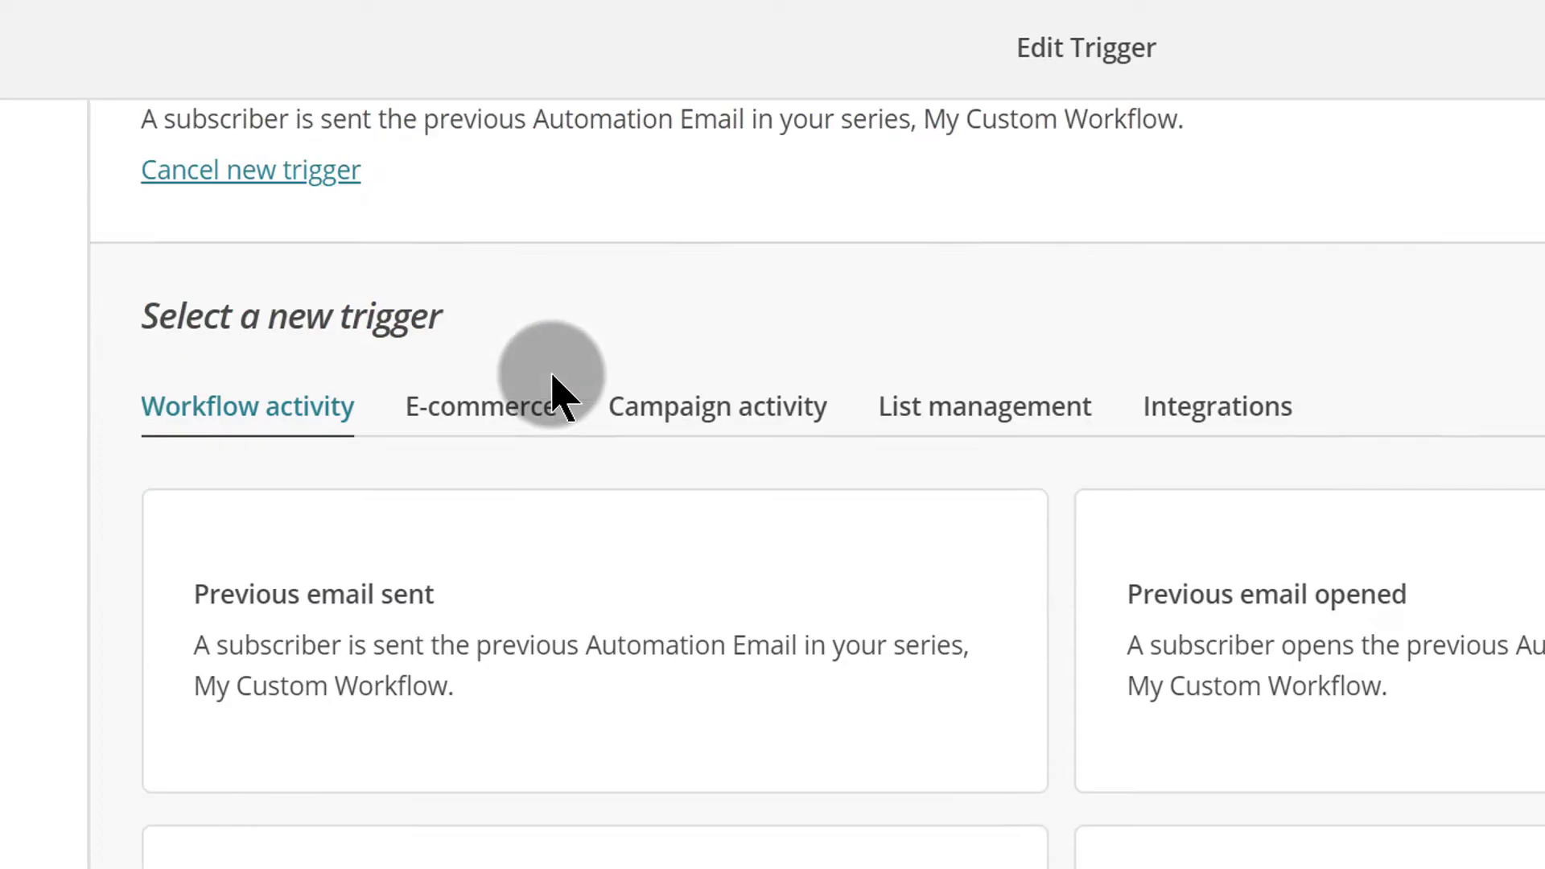
pyautogui.scroll(6, 568, 475)
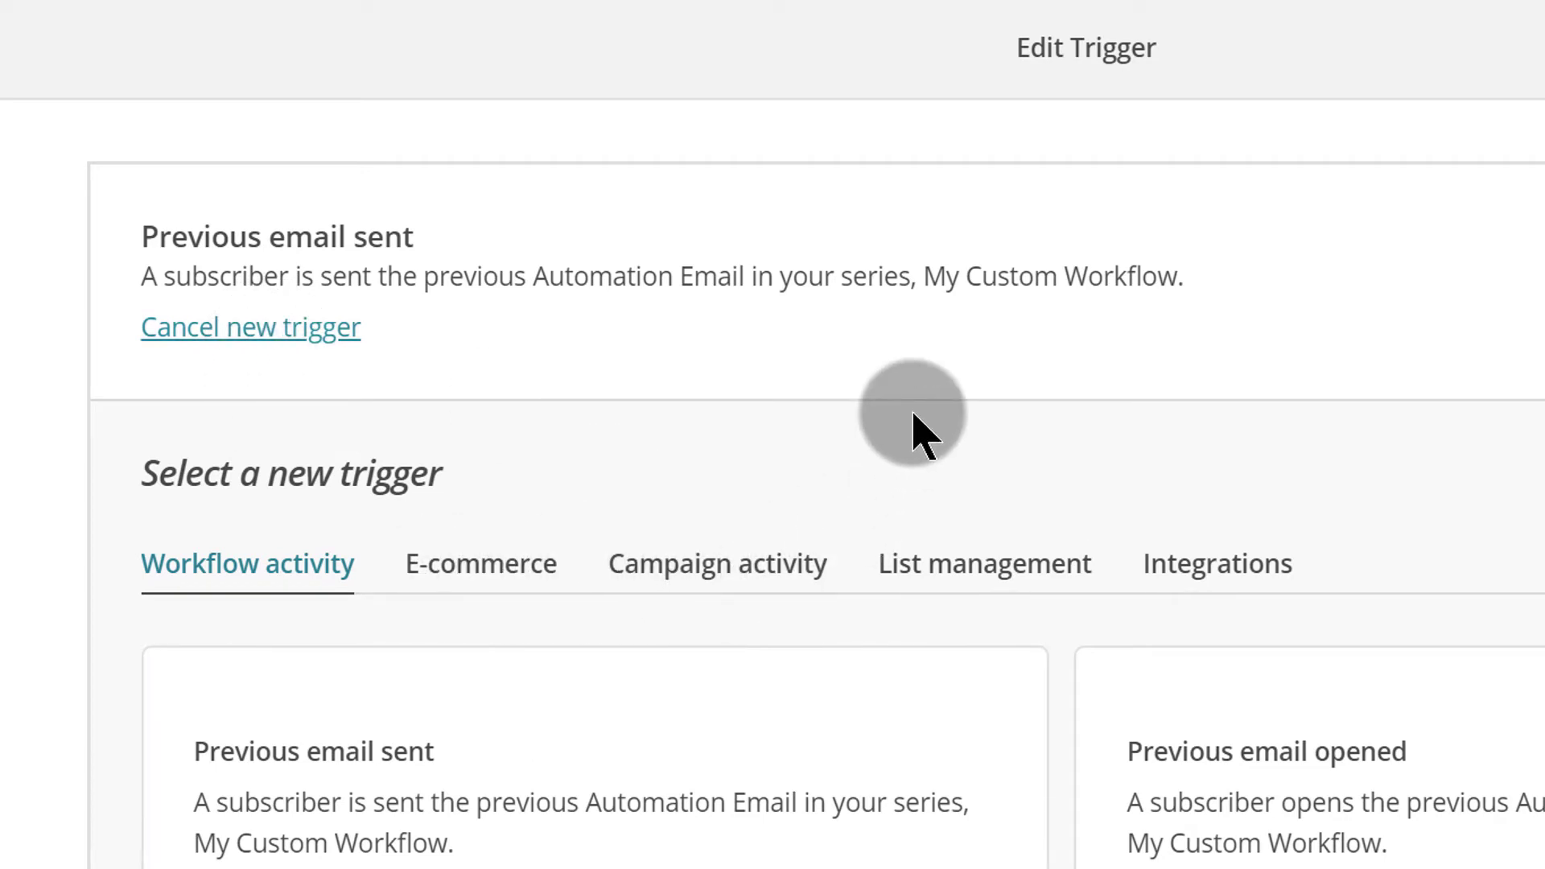
pyautogui.scroll(-2, 902, 433)
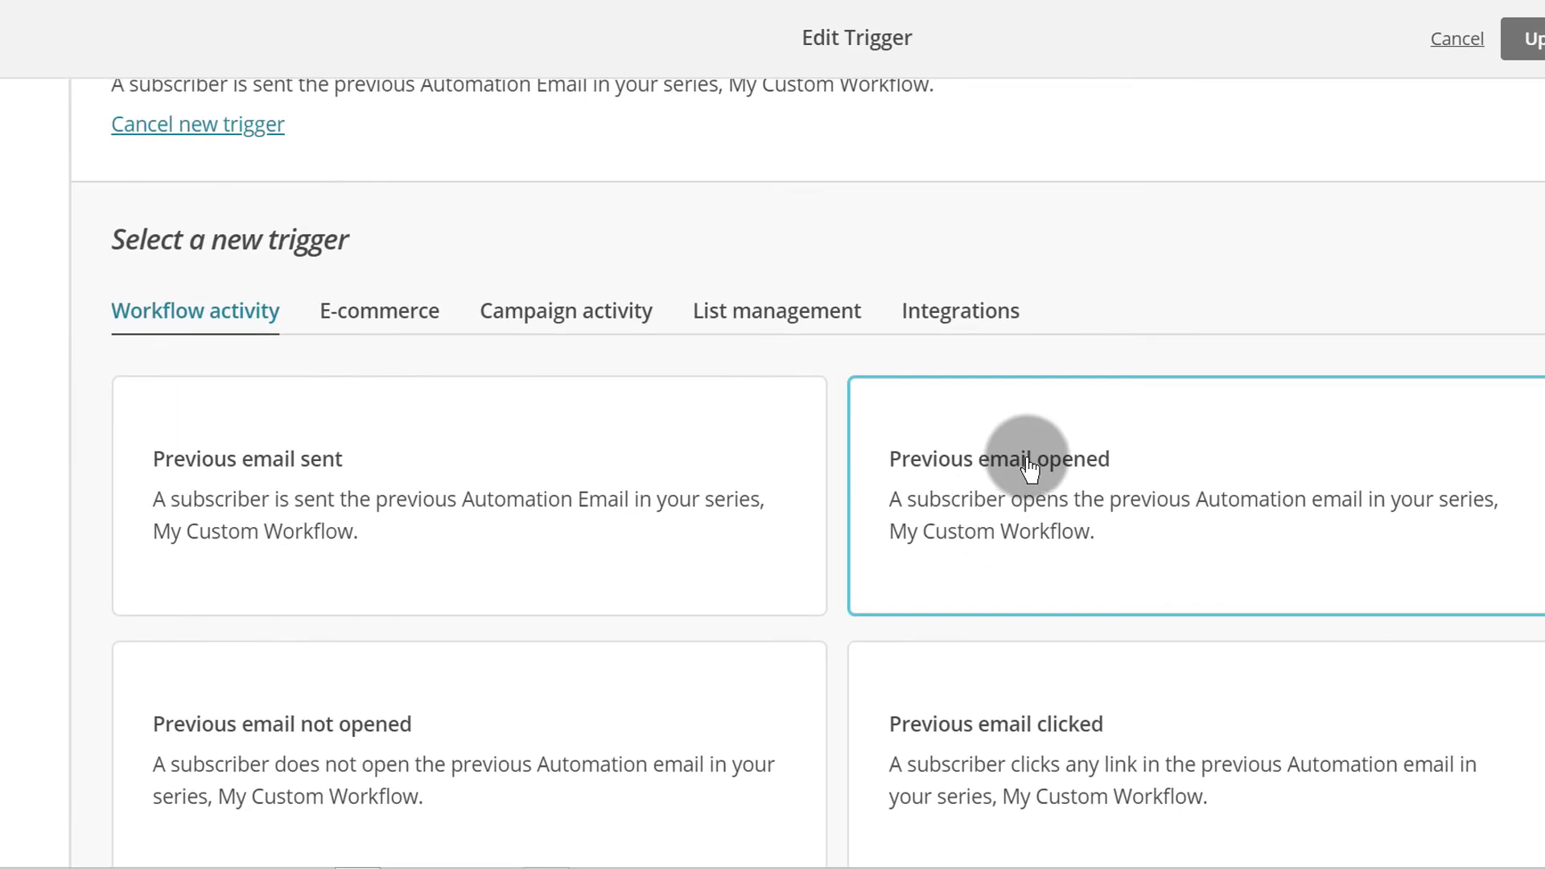
pyautogui.scroll(-2, 1030, 467)
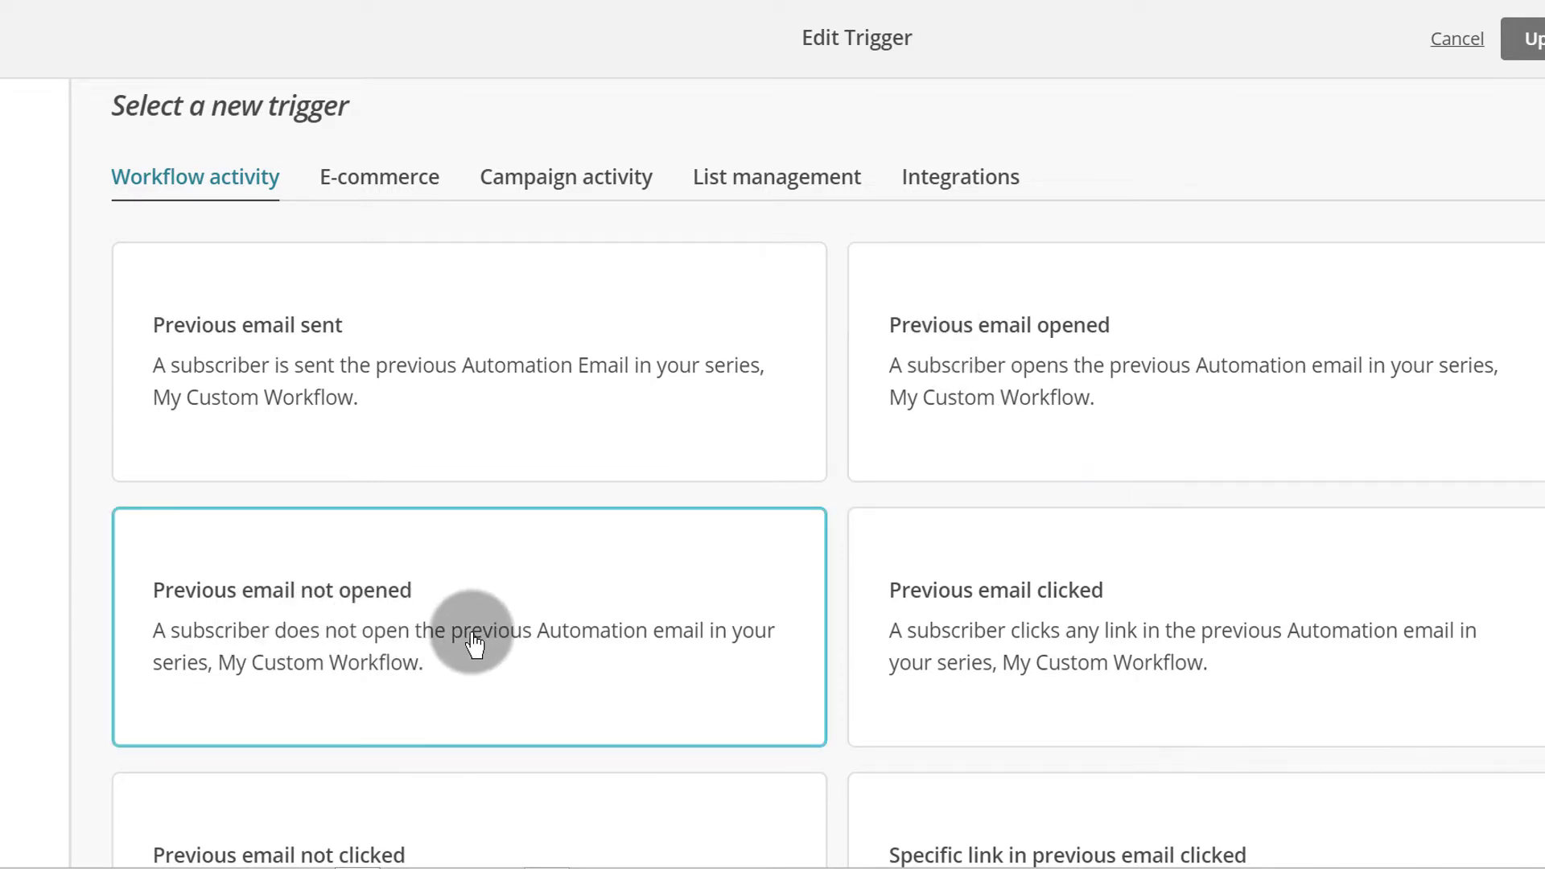
pyautogui.scroll(-2, 829, 467)
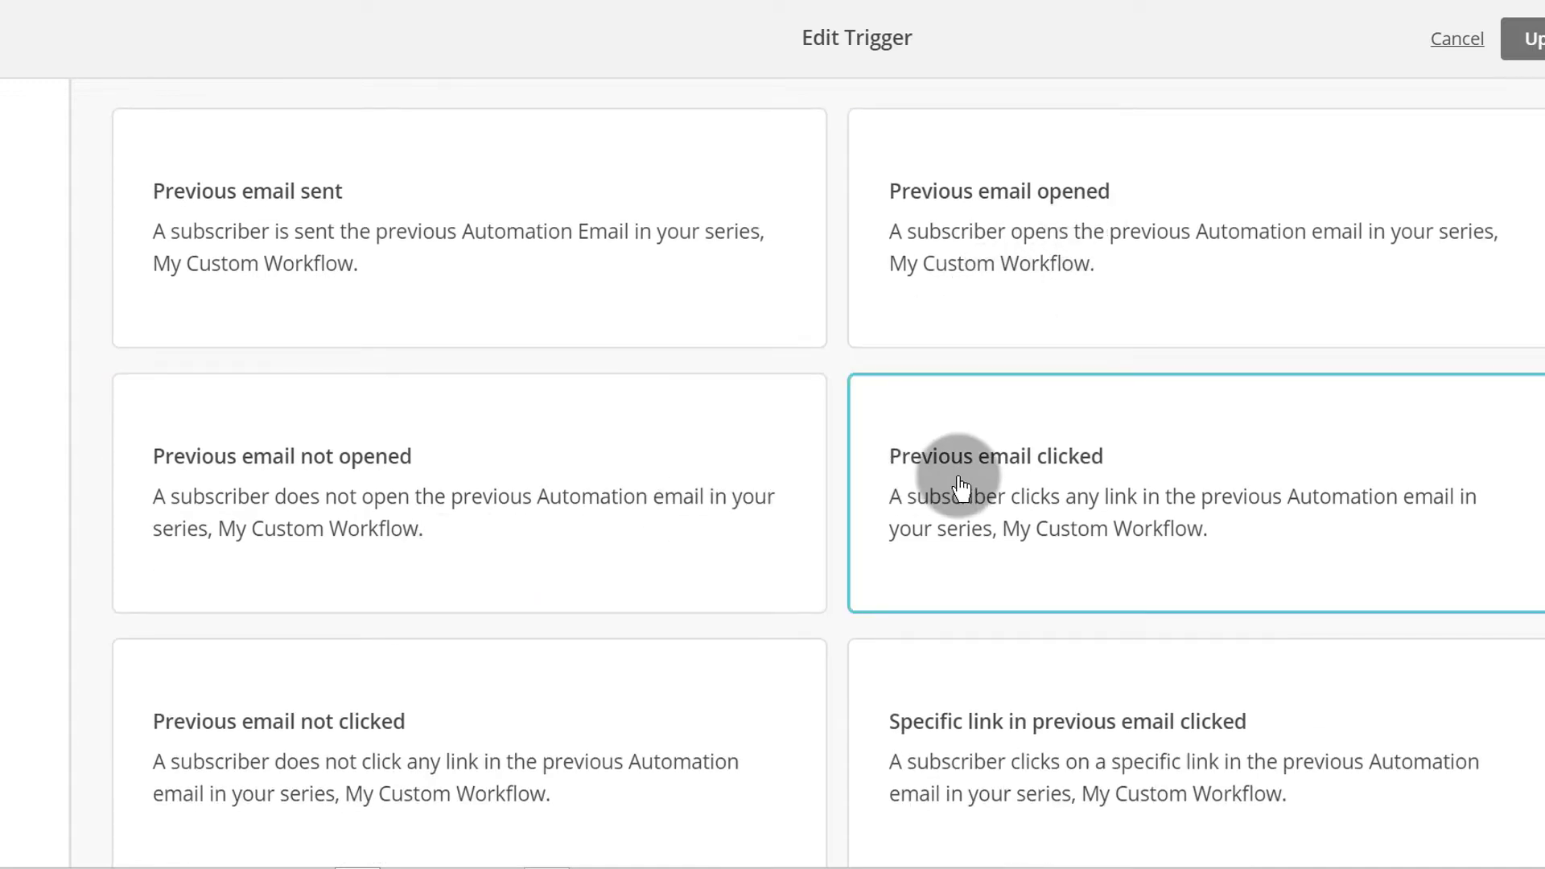
pyautogui.scroll(-1, 962, 489)
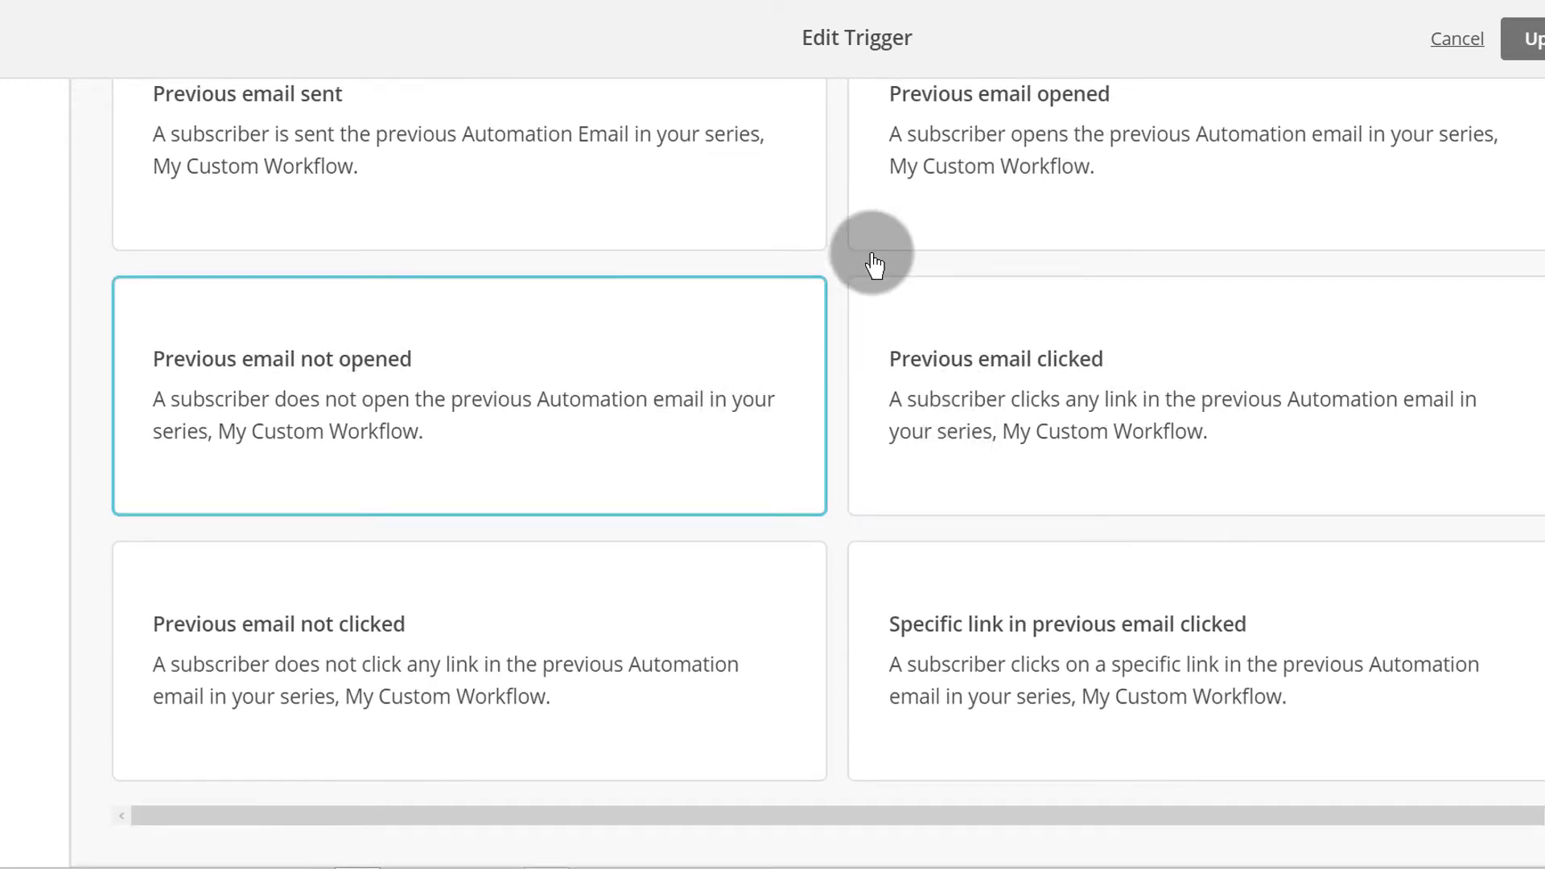
pyautogui.scroll(5, 941, 335)
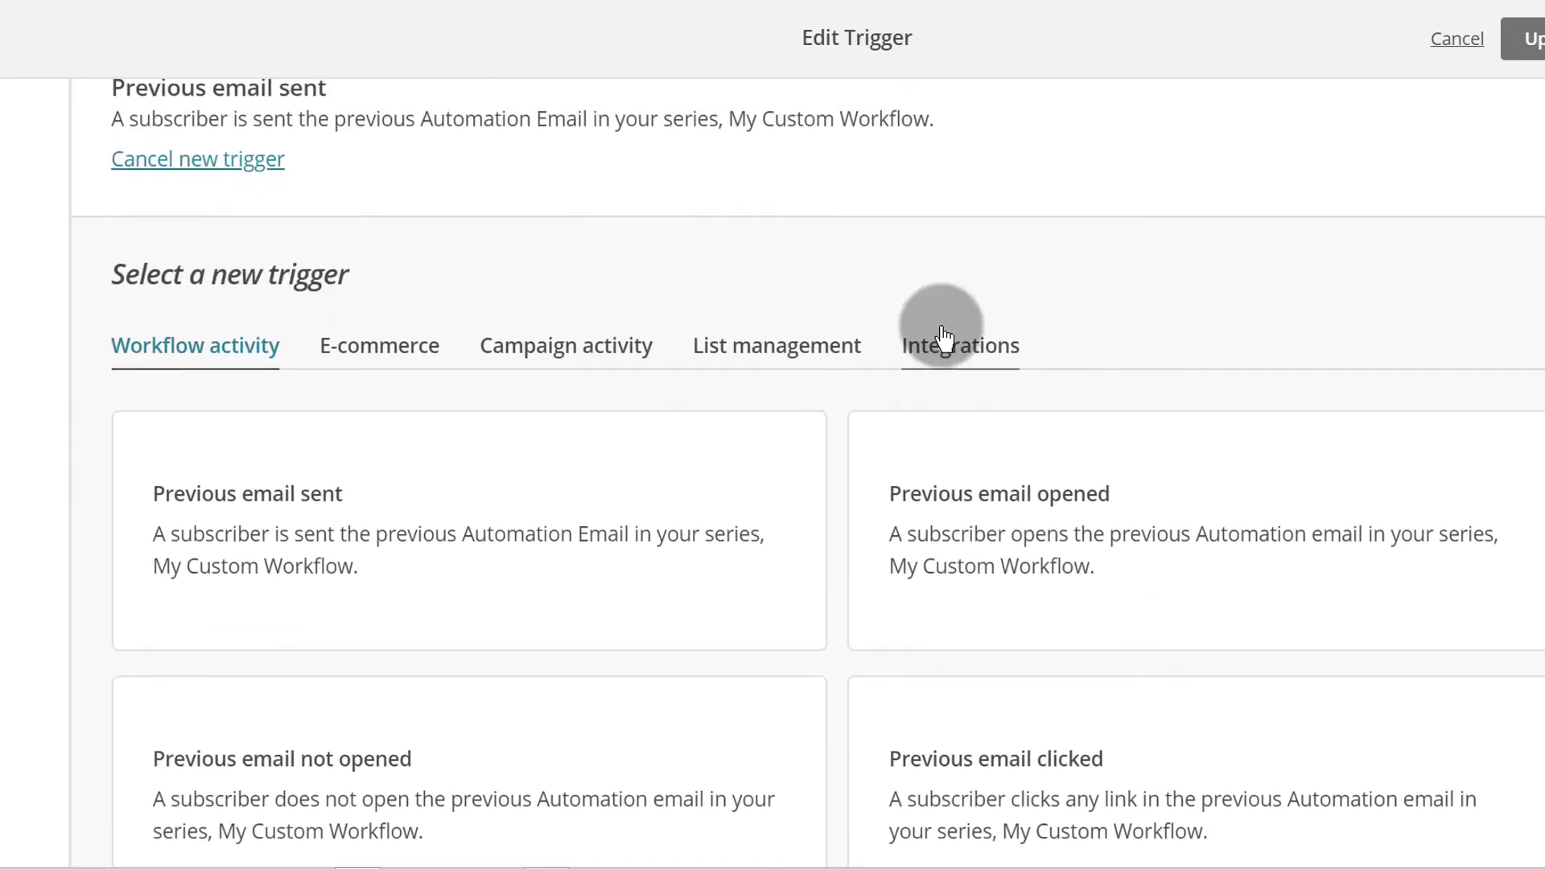
# Choose "Specific link in previous email clicked" as the second email's trigger, keeping the delay at 1 day.
pyautogui.scroll(-5, 942, 335)
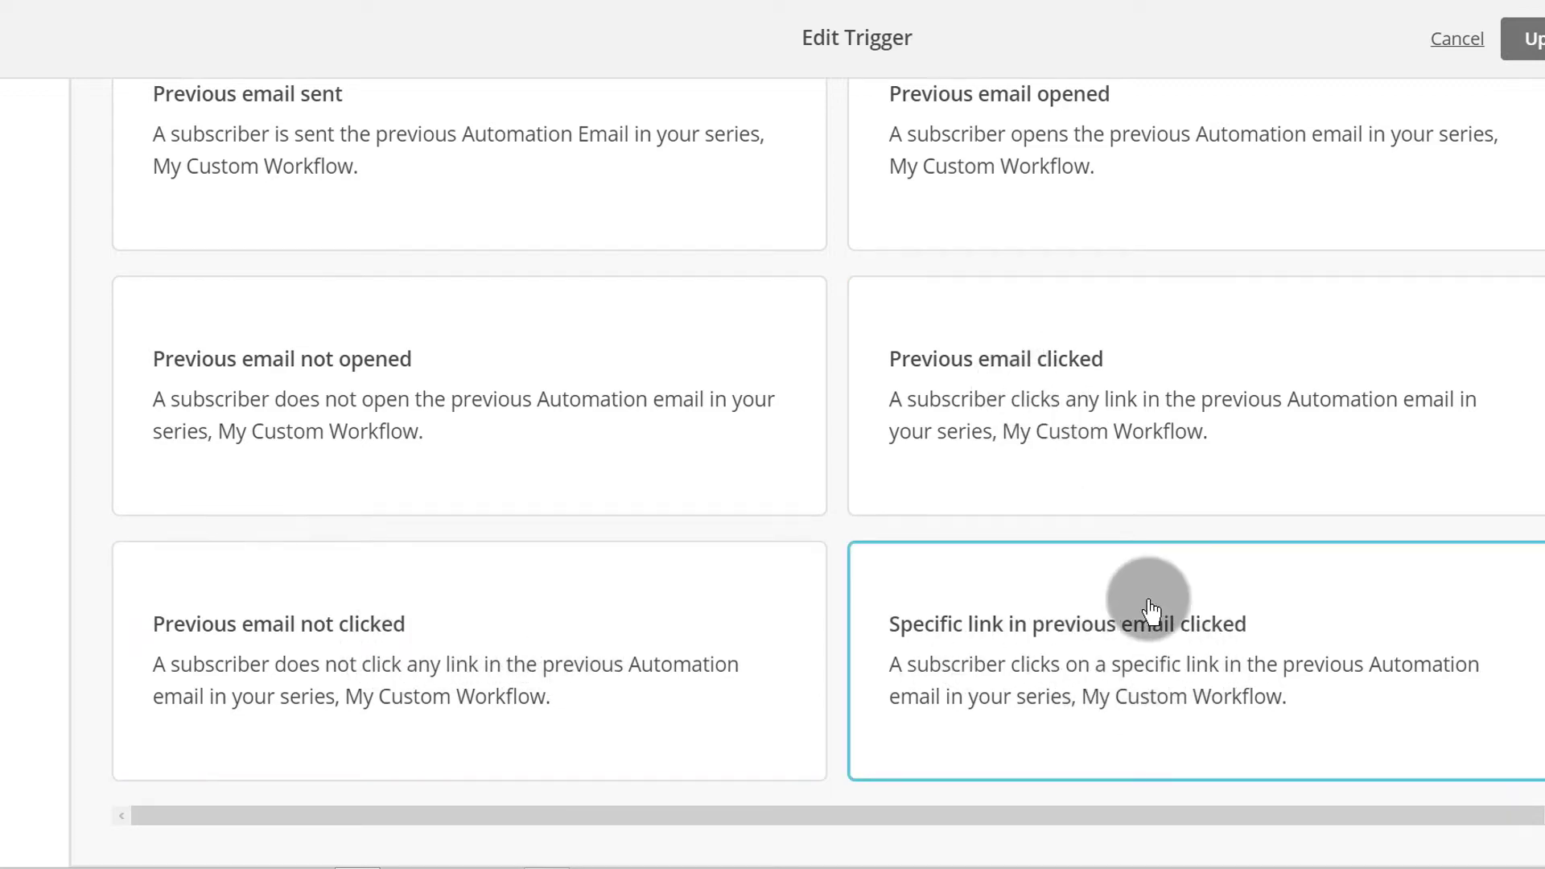
pyautogui.click(1126, 678)
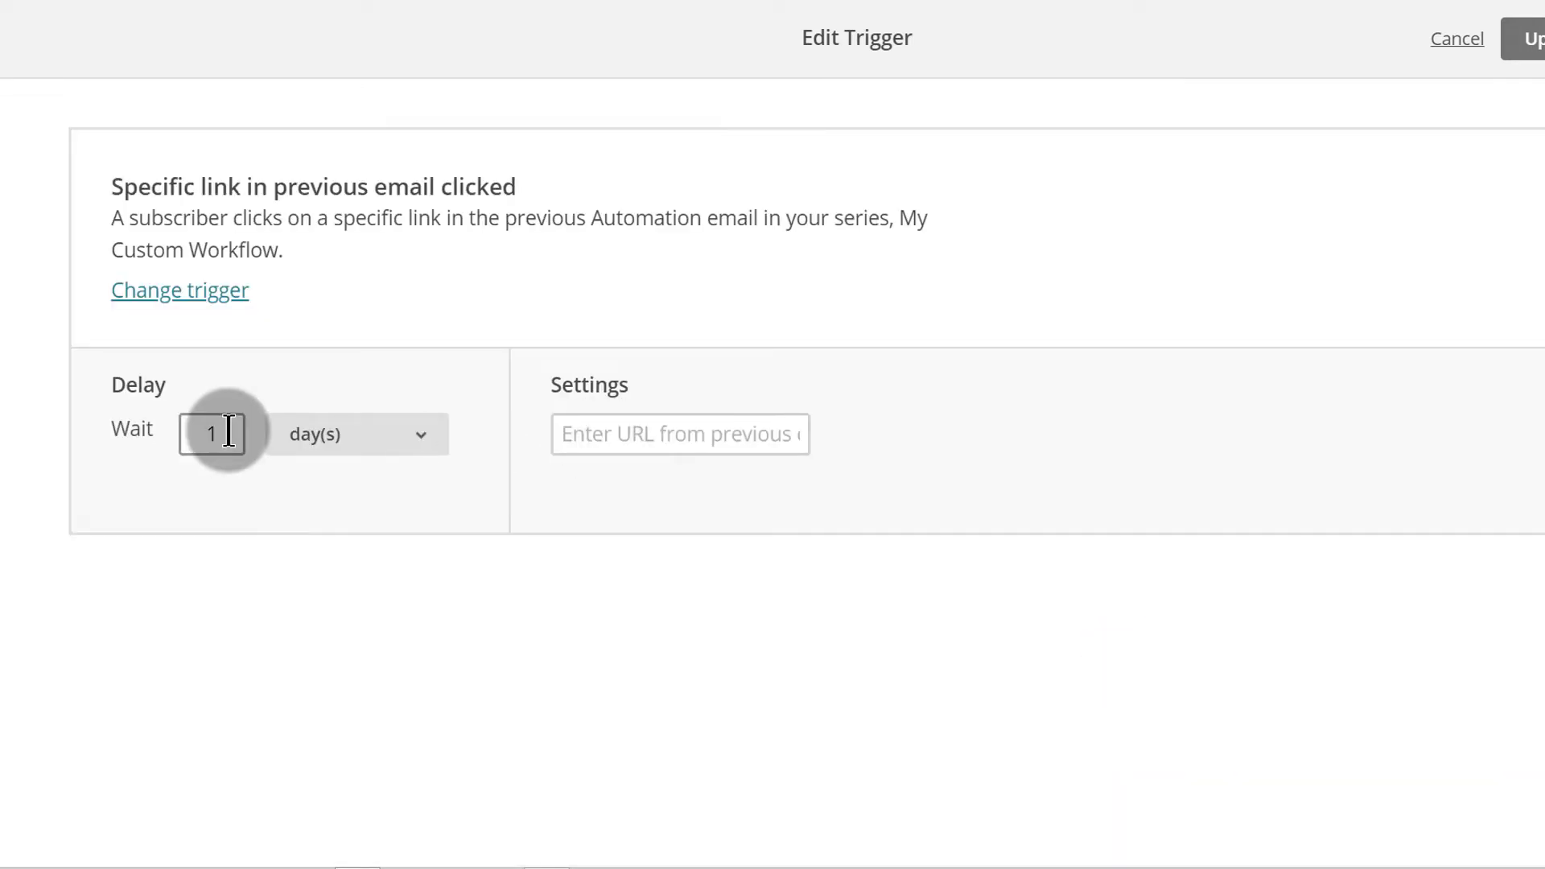
pyautogui.click(385, 435)
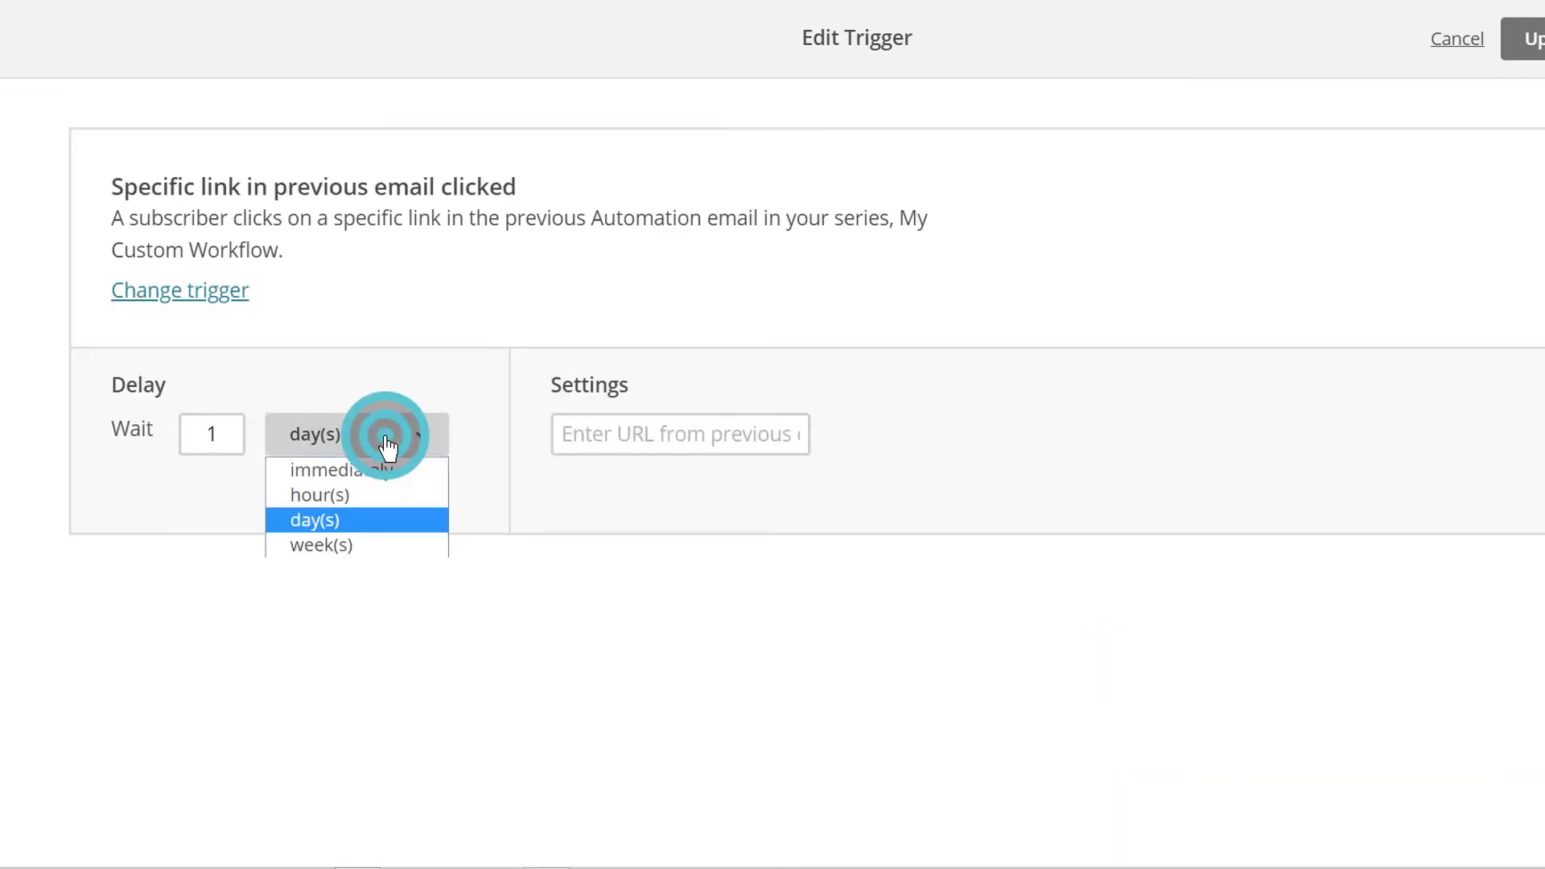
pyautogui.click(433, 631)
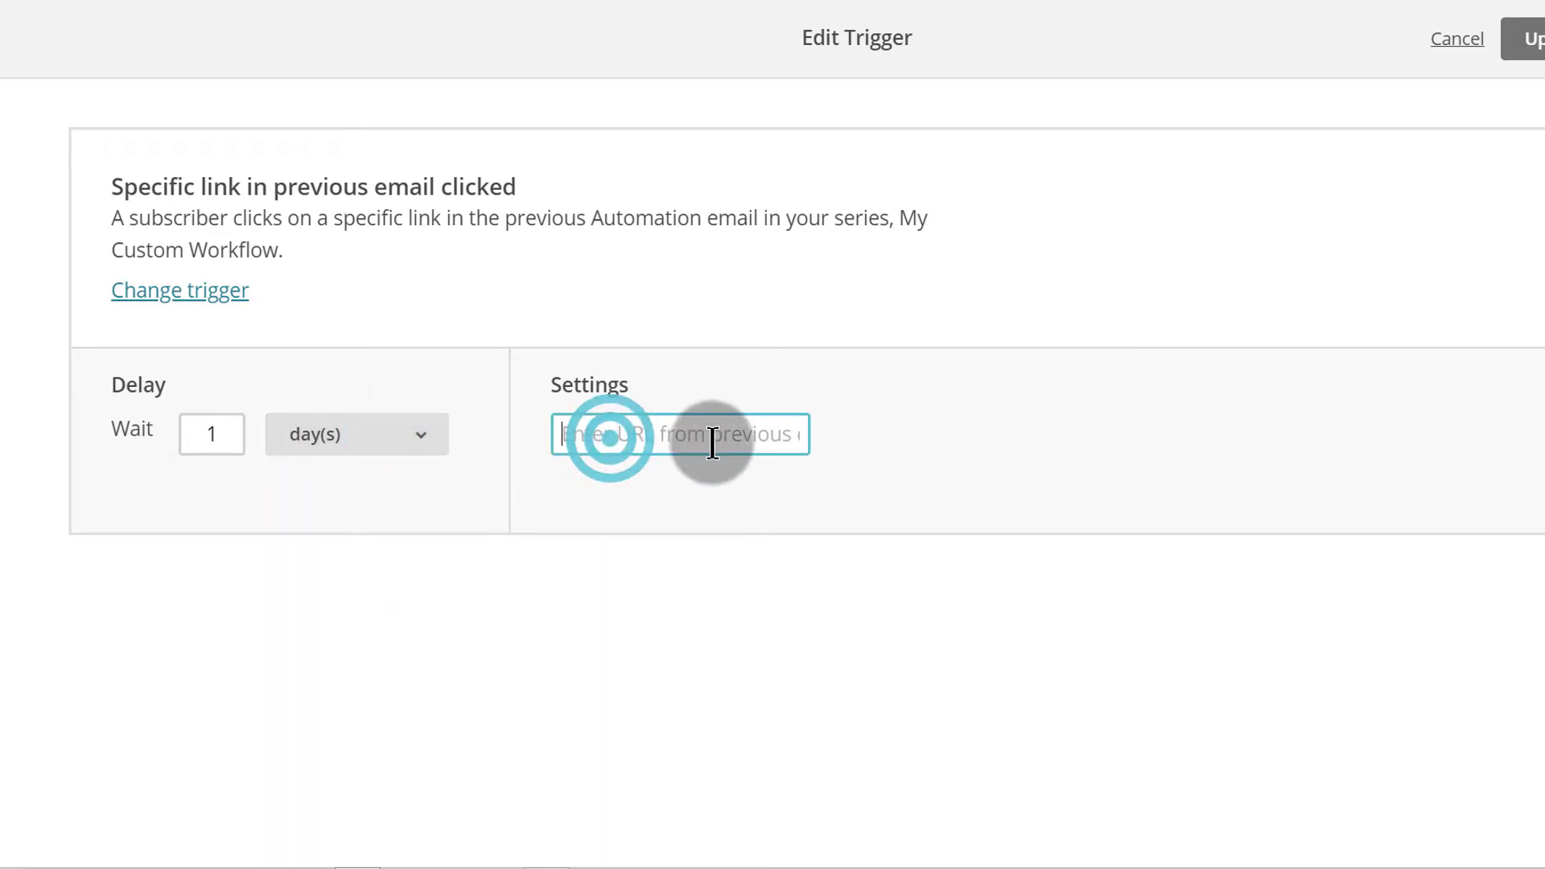
# Copy the GetResponse image's address from the Bizanosa homepage, paste it as the trigger's link URL and update the trigger.
pyautogui.click(748, 437)
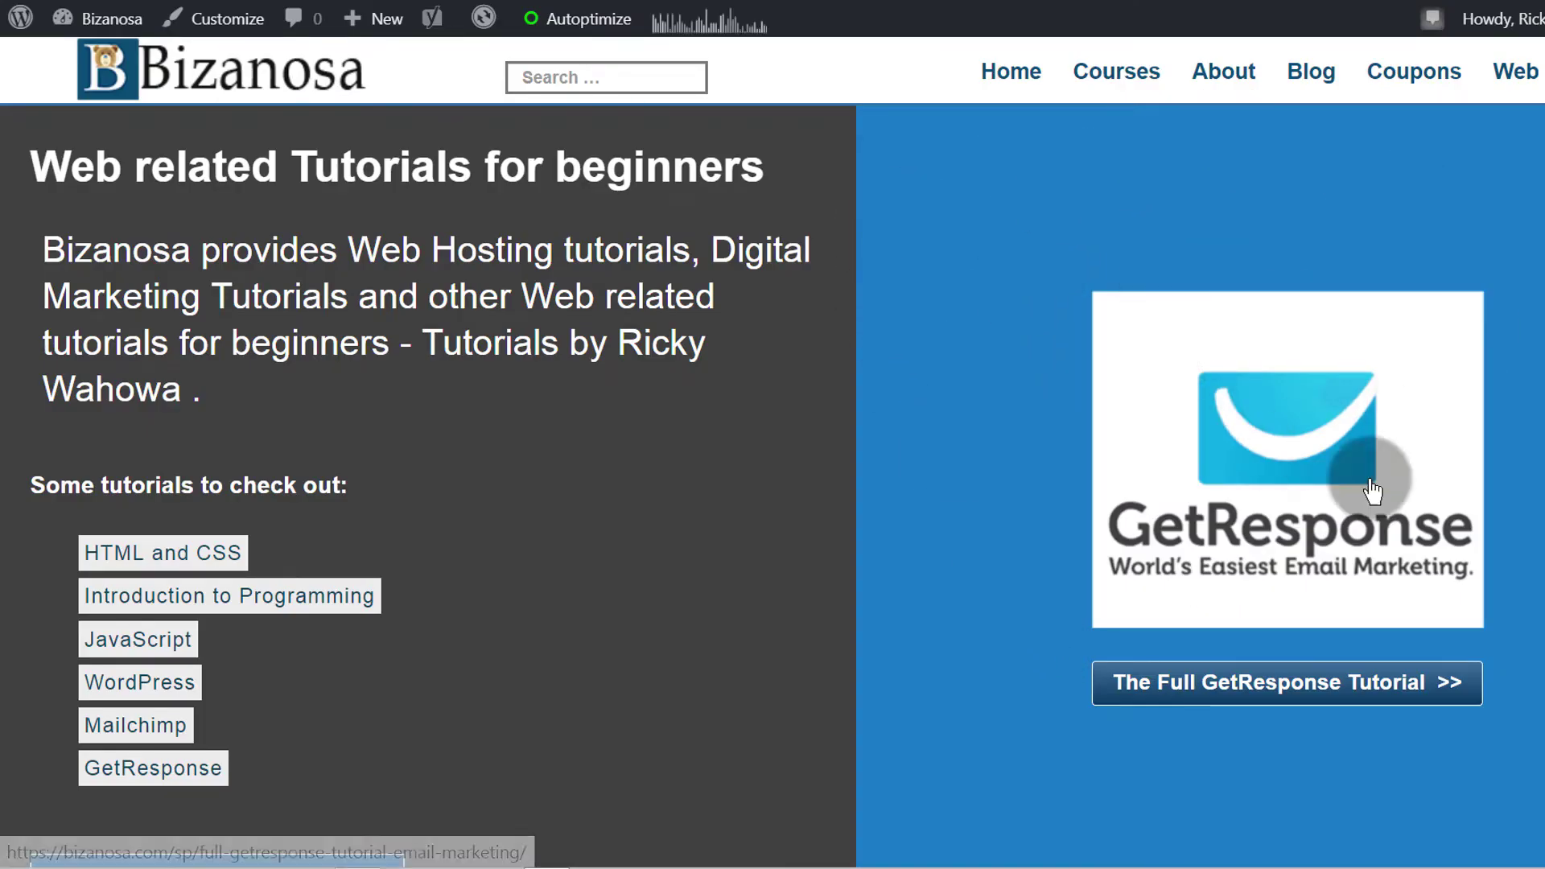
pyautogui.rightClick(1195, 363)
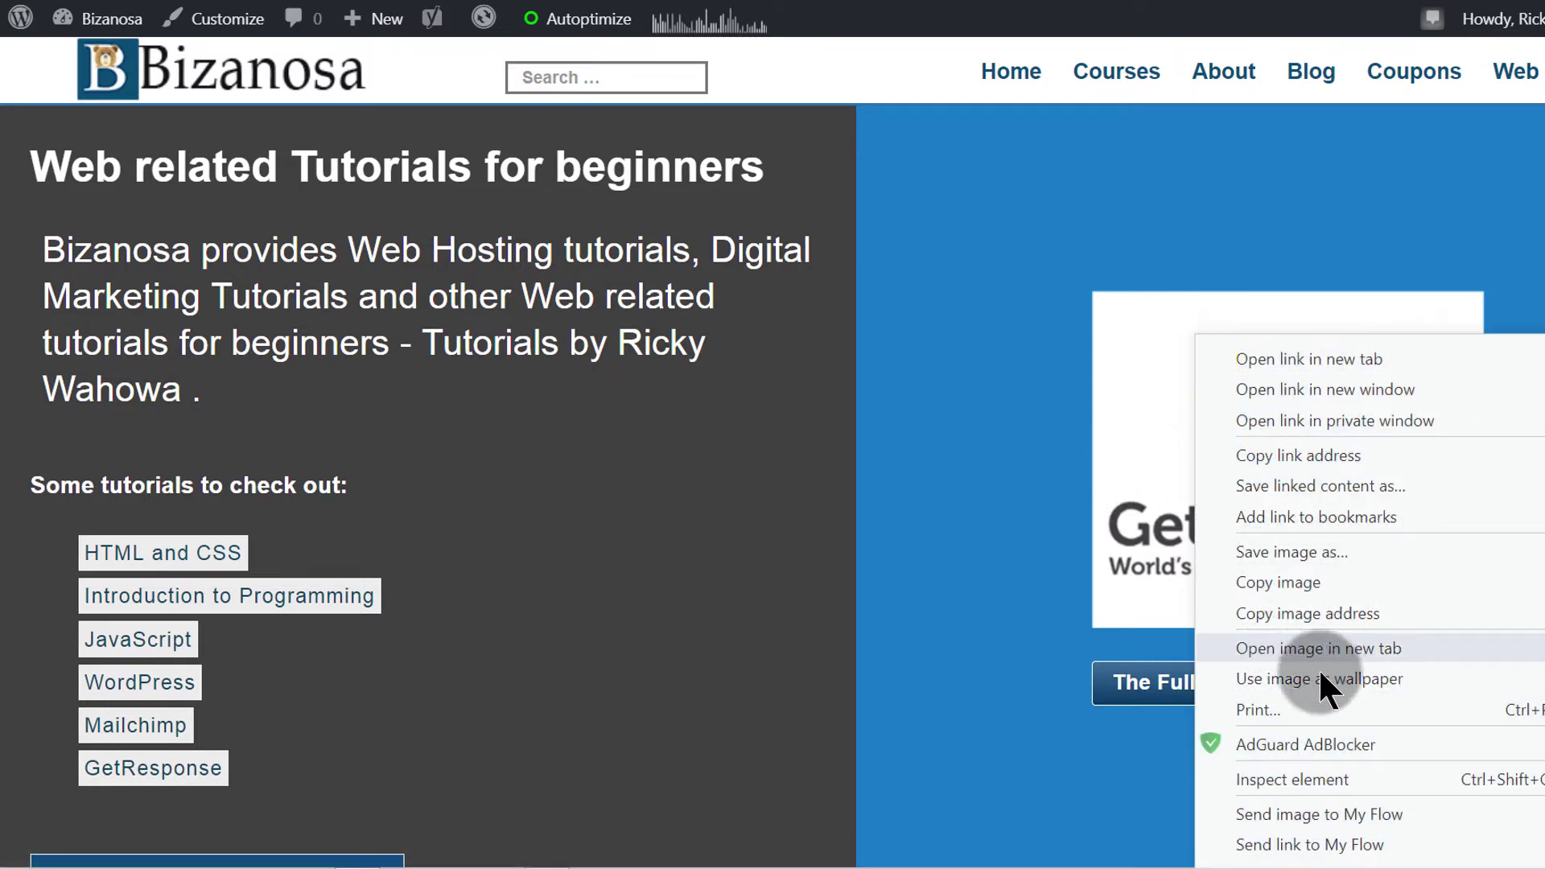
pyautogui.click(1265, 615)
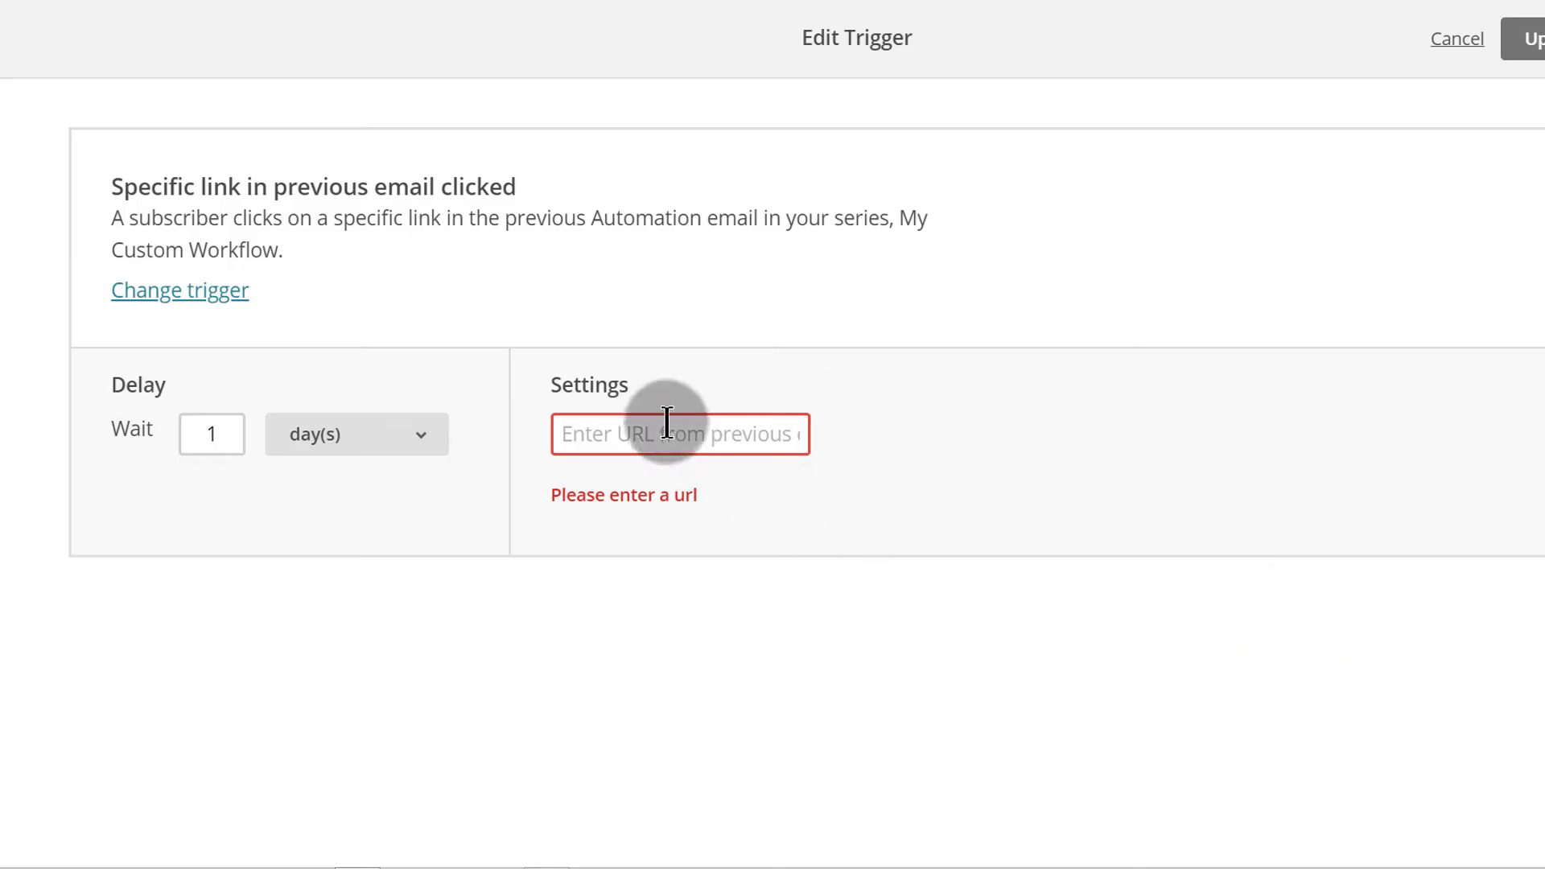
pyautogui.rightClick(662, 441)
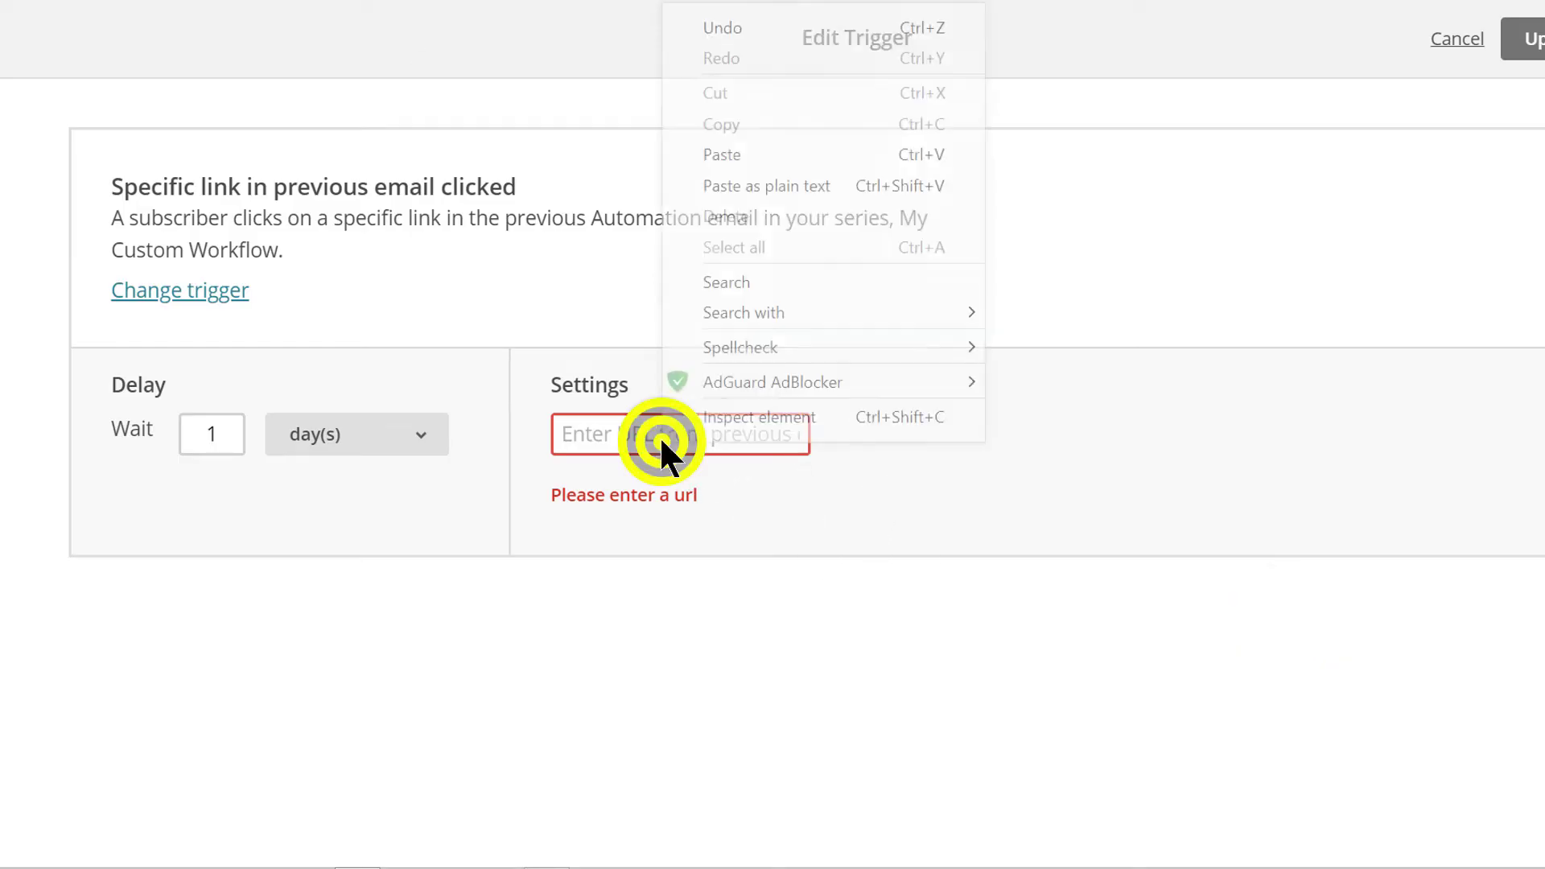
pyautogui.click(745, 155)
pyautogui.click(855, 505)
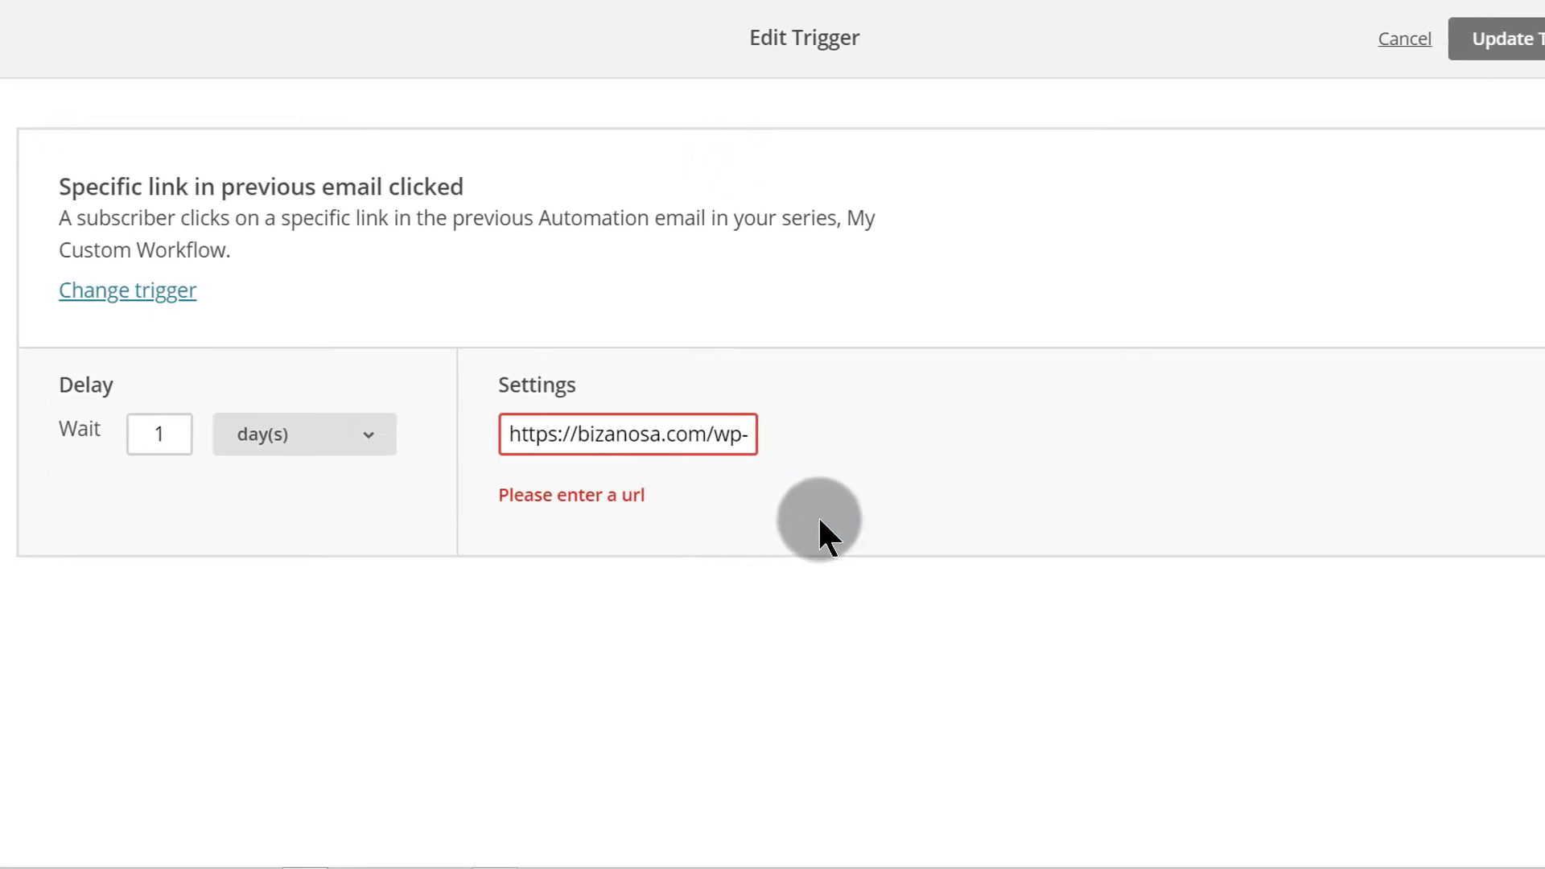
pyautogui.click(1484, 39)
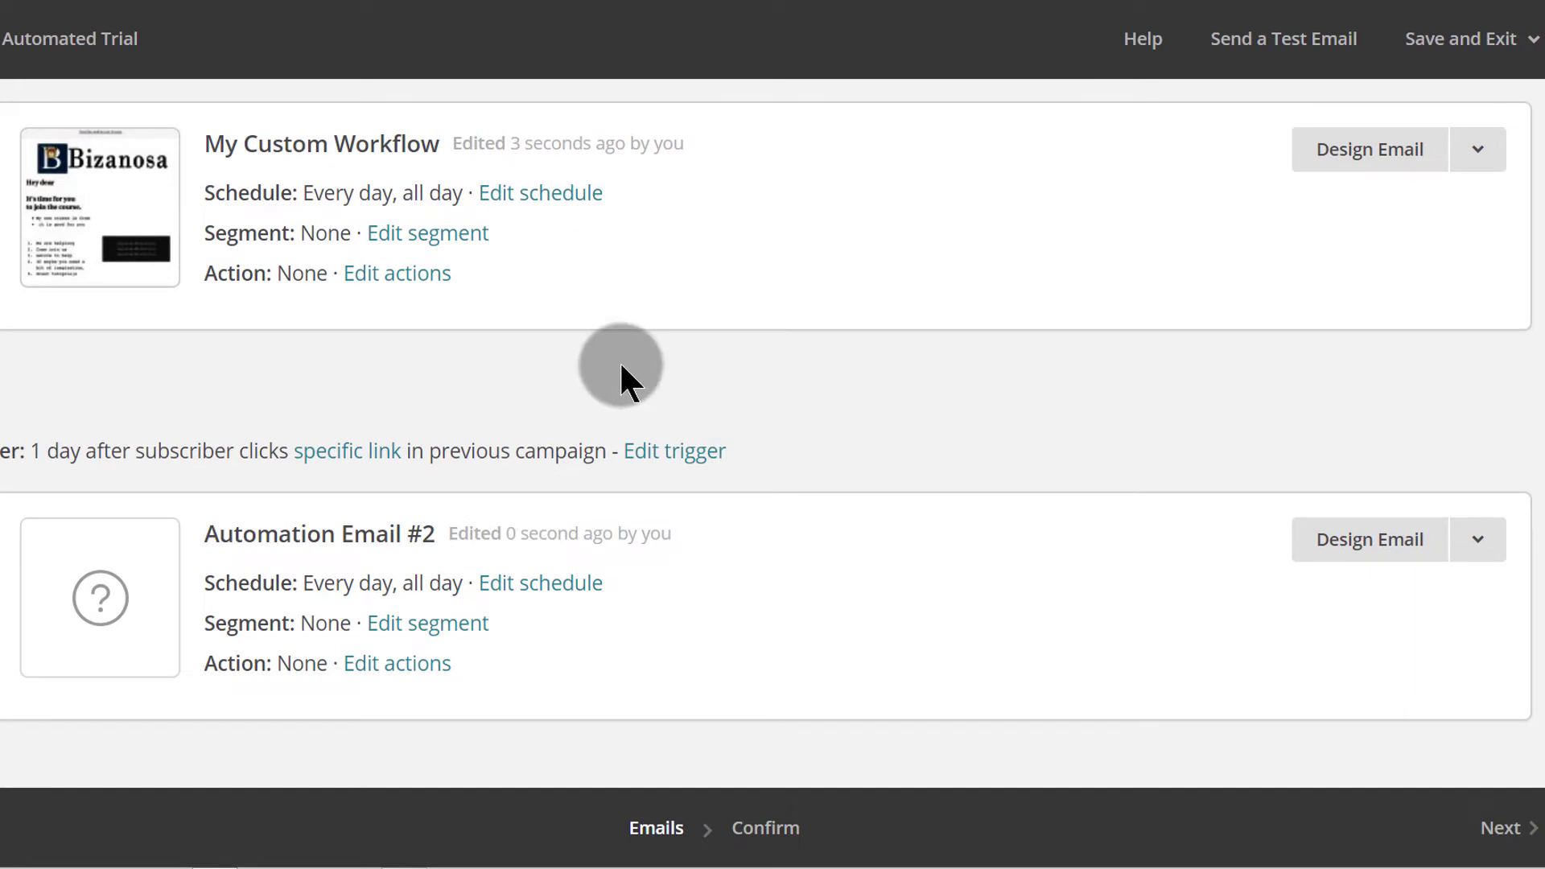
# Open the actions of Automation Email #2 and enable a post-sending list action.
pyautogui.scroll(-2, 620, 362)
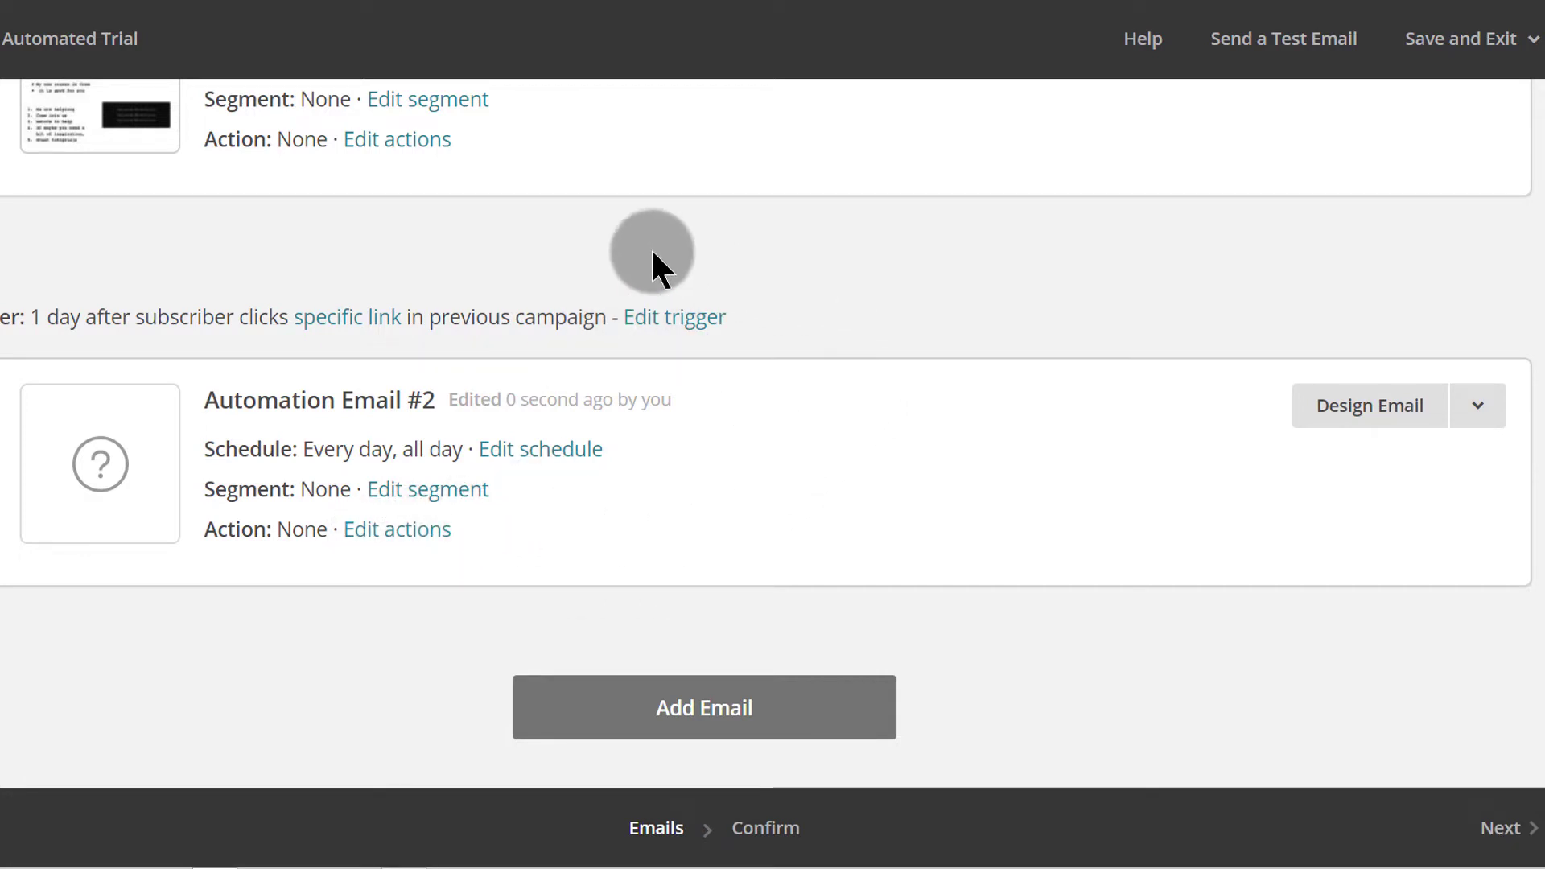
pyautogui.scroll(6, 636, 233)
pyautogui.scroll(-4, 741, 483)
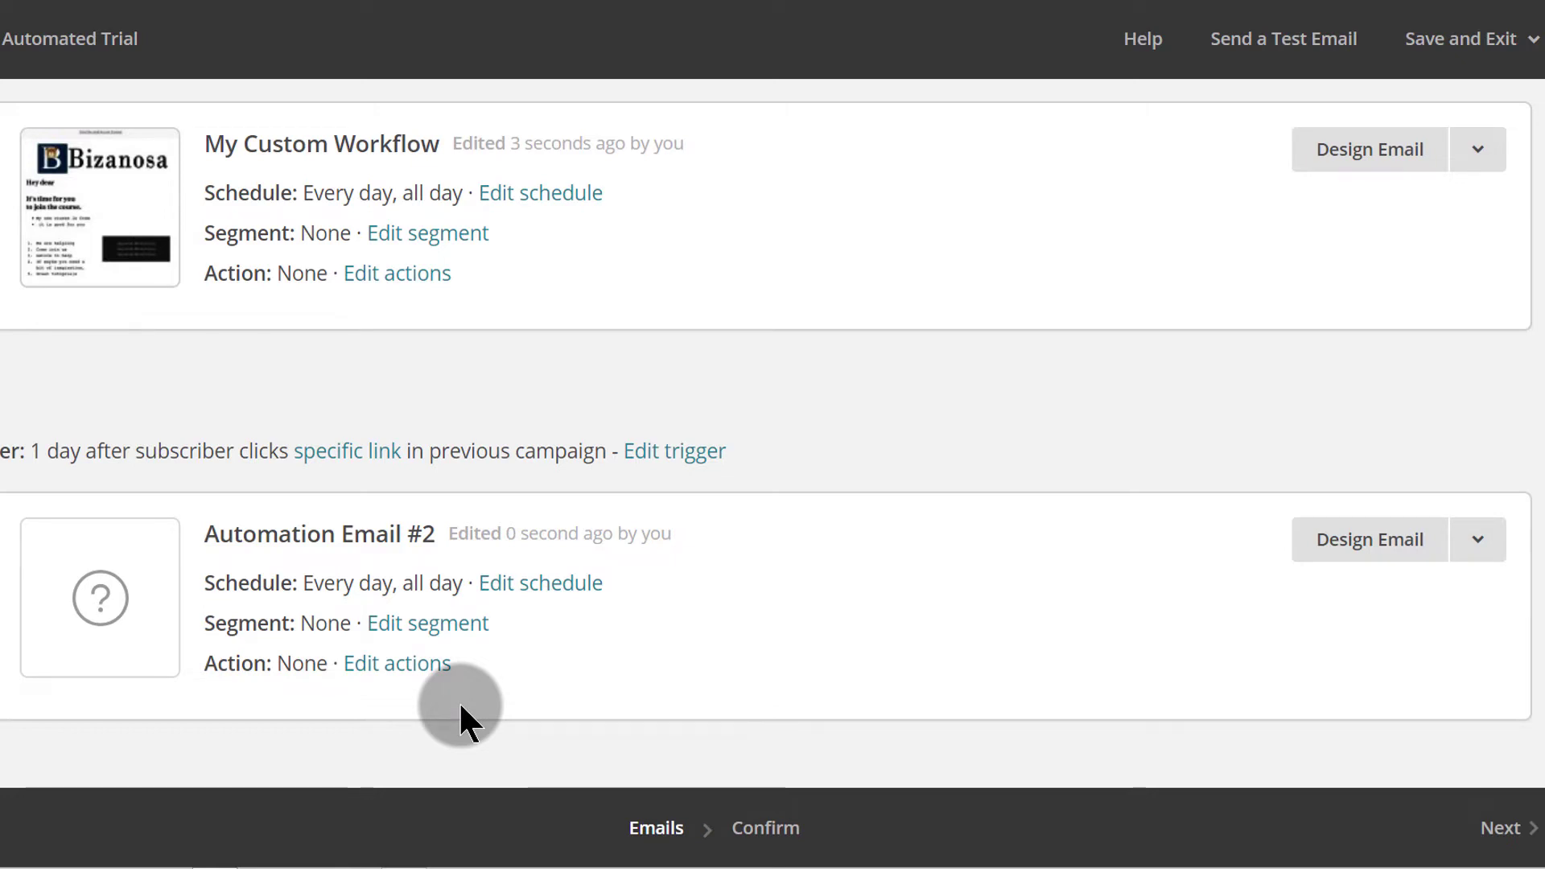
pyautogui.scroll(-2, 476, 683)
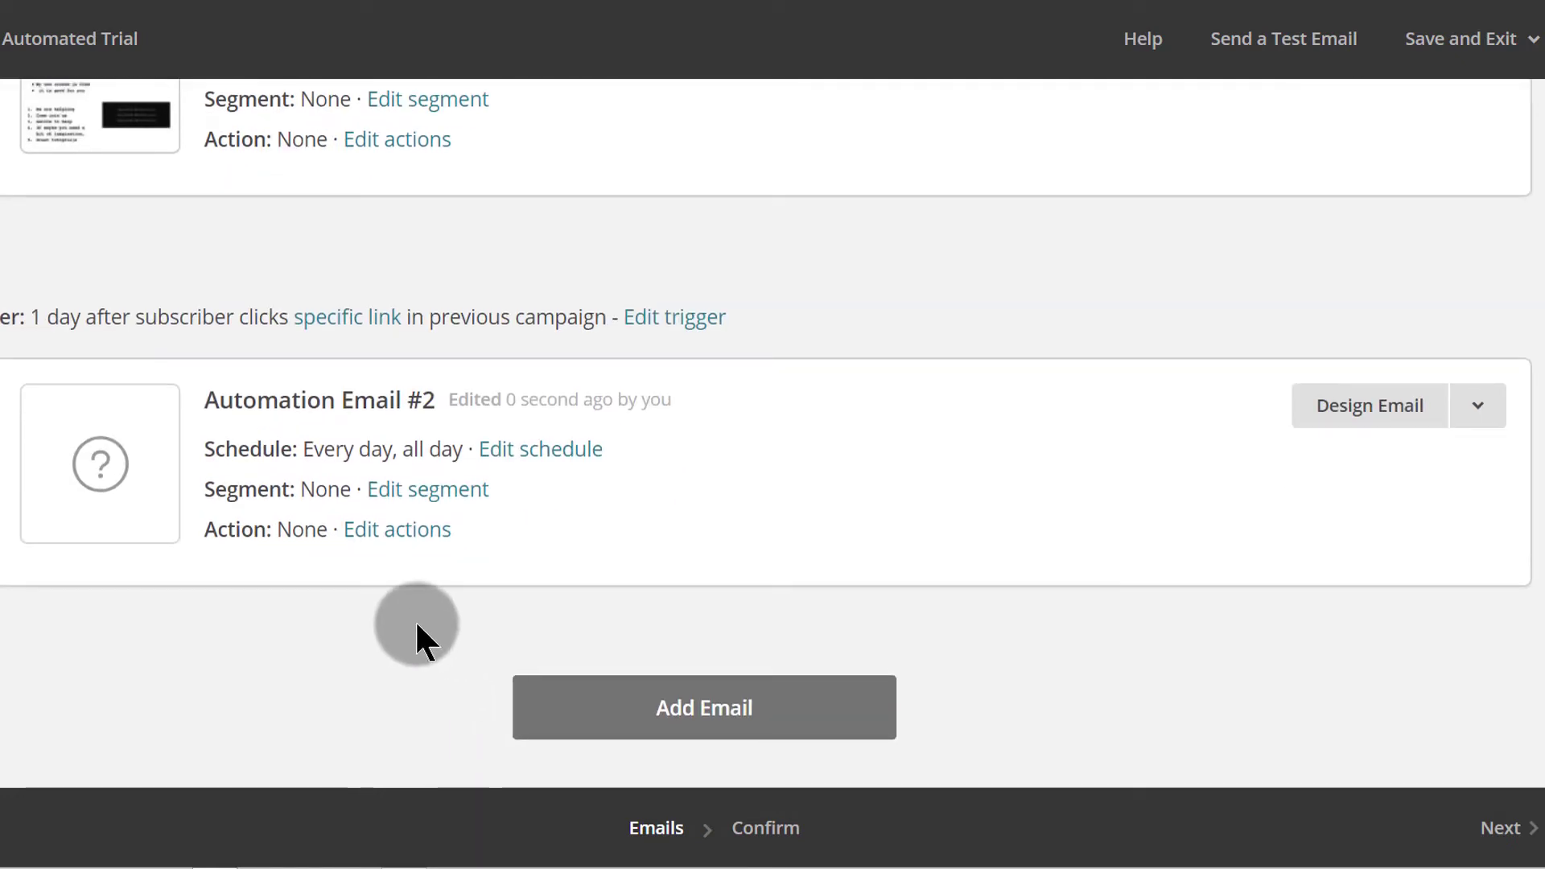
pyautogui.click(387, 535)
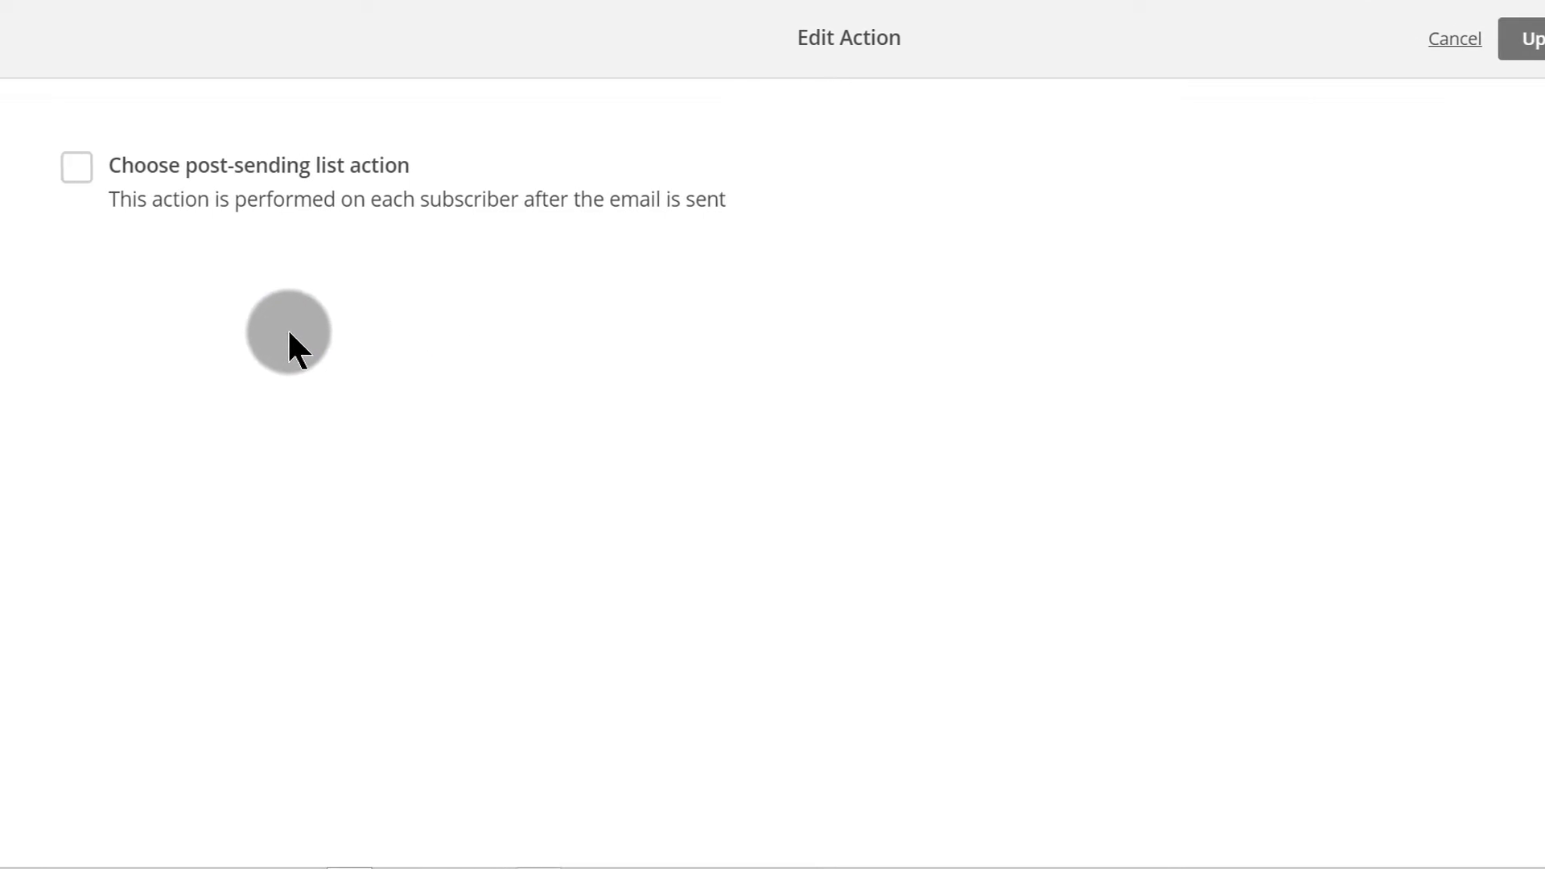
pyautogui.click(78, 179)
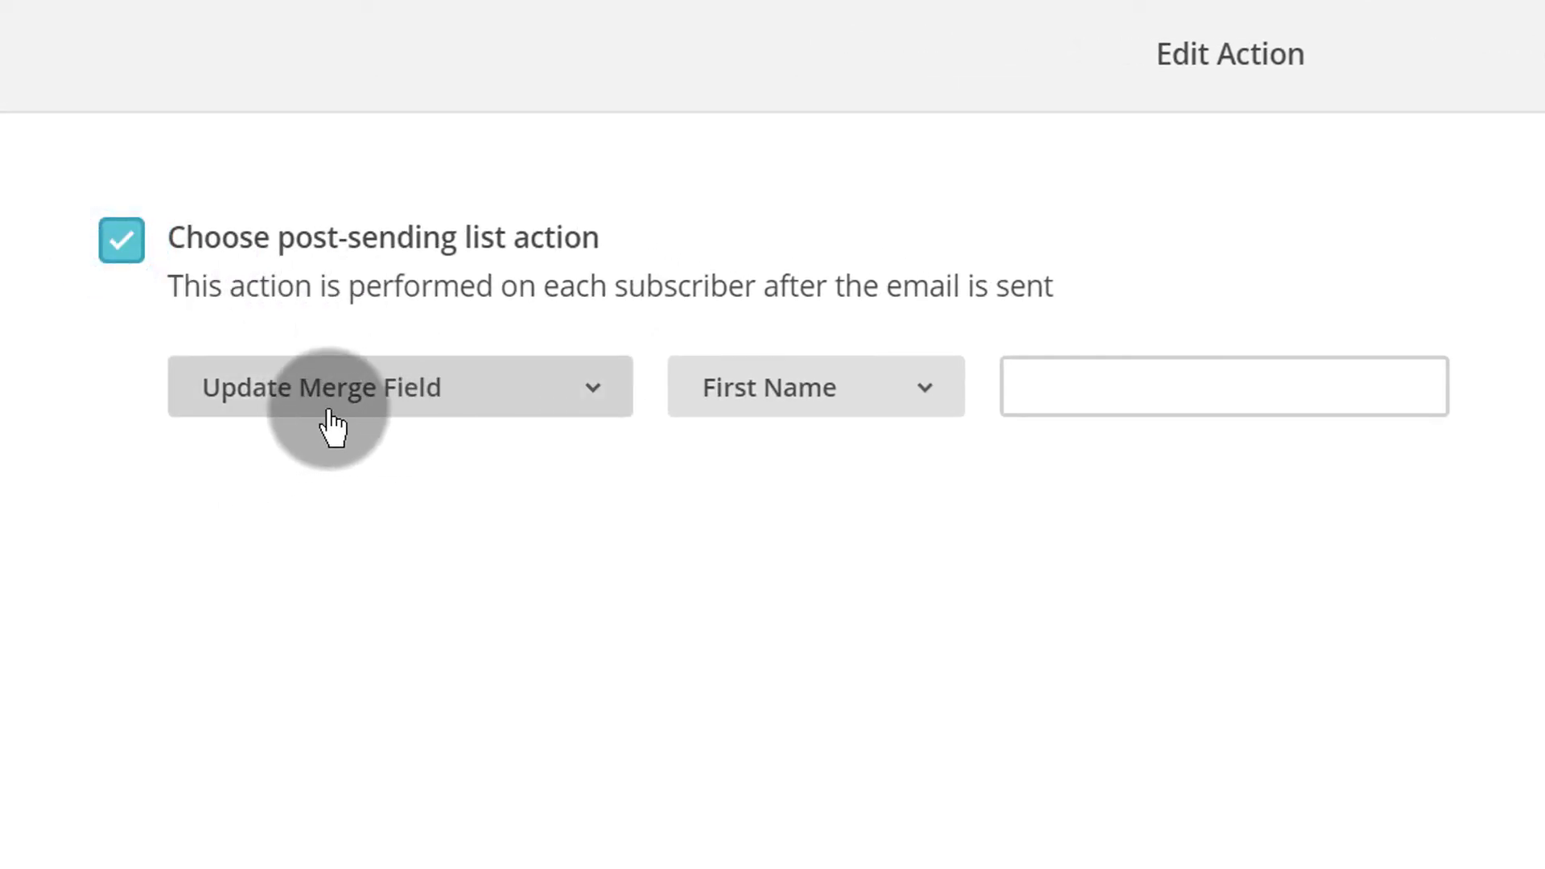
# Try the Join Interest Group and Leave Interest Group actions and check their group options.
pyautogui.click(580, 390)
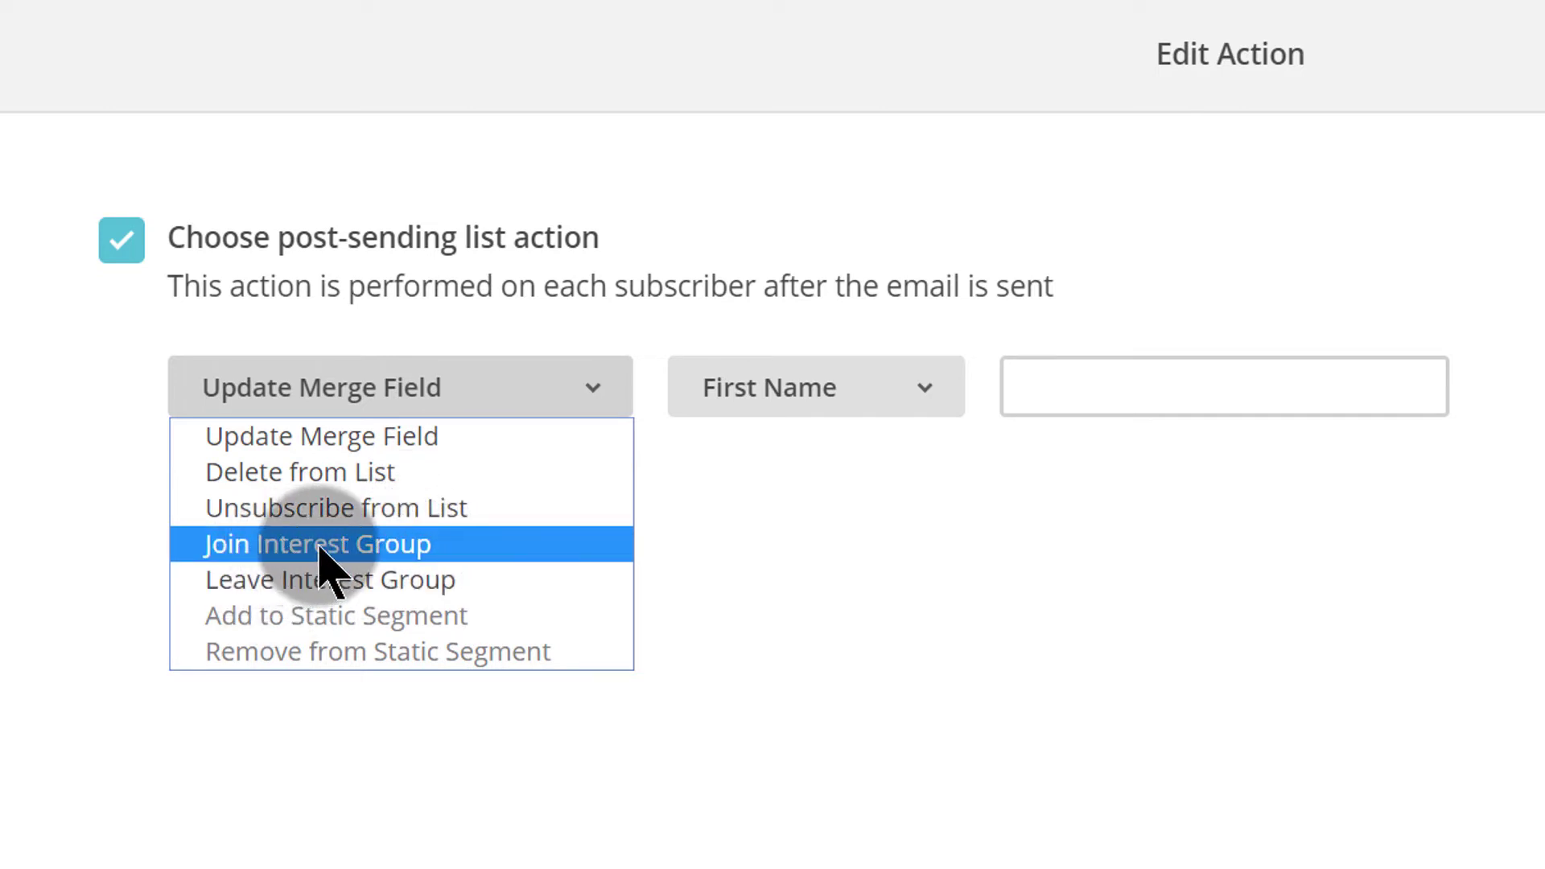
pyautogui.click(342, 556)
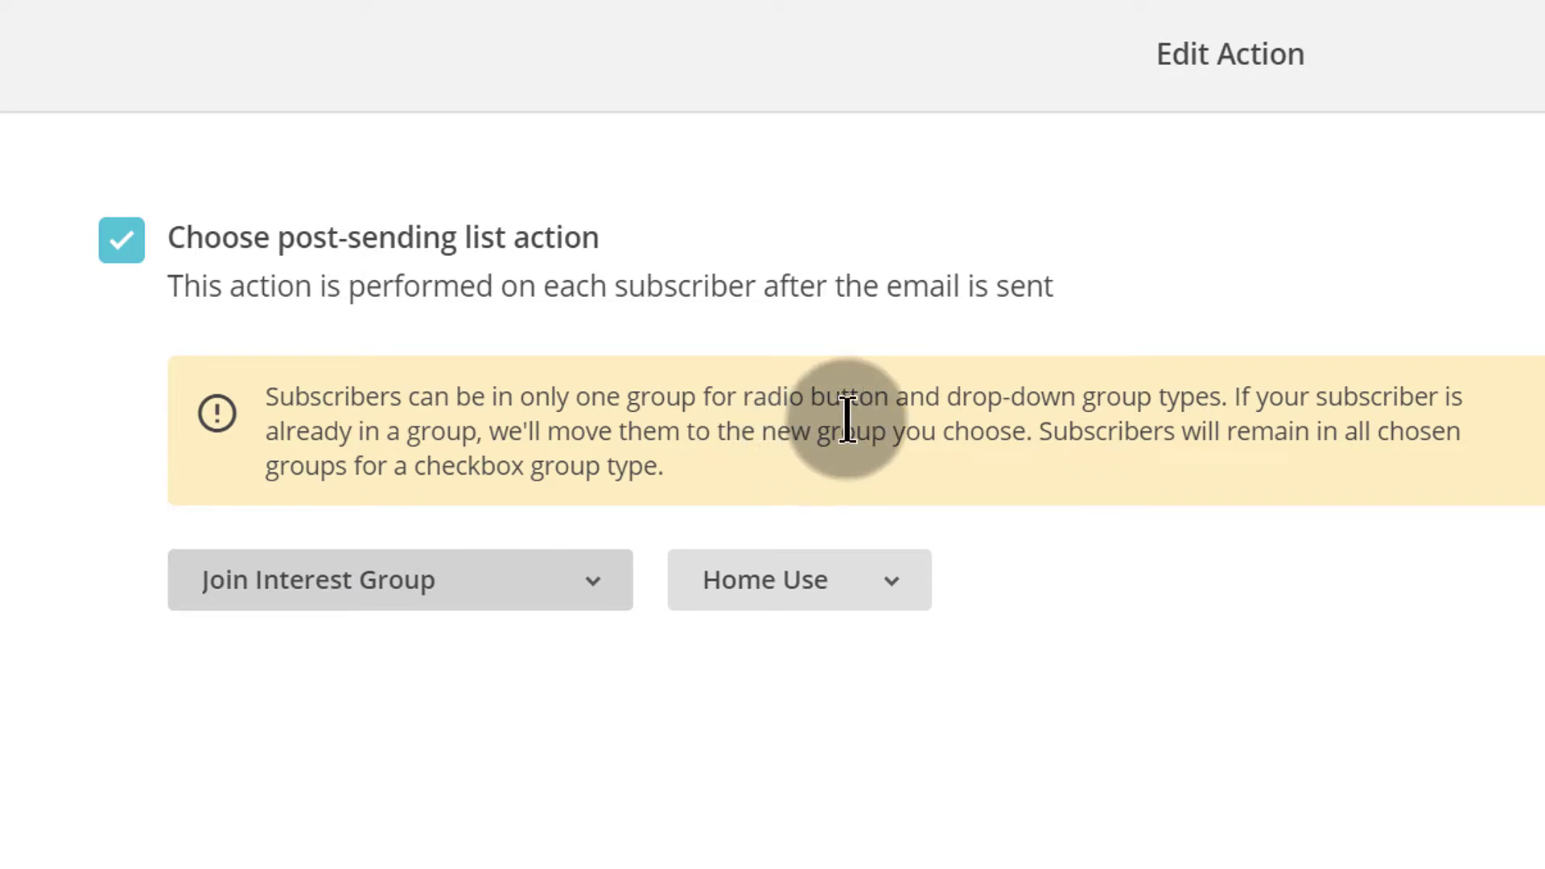
pyautogui.click(841, 594)
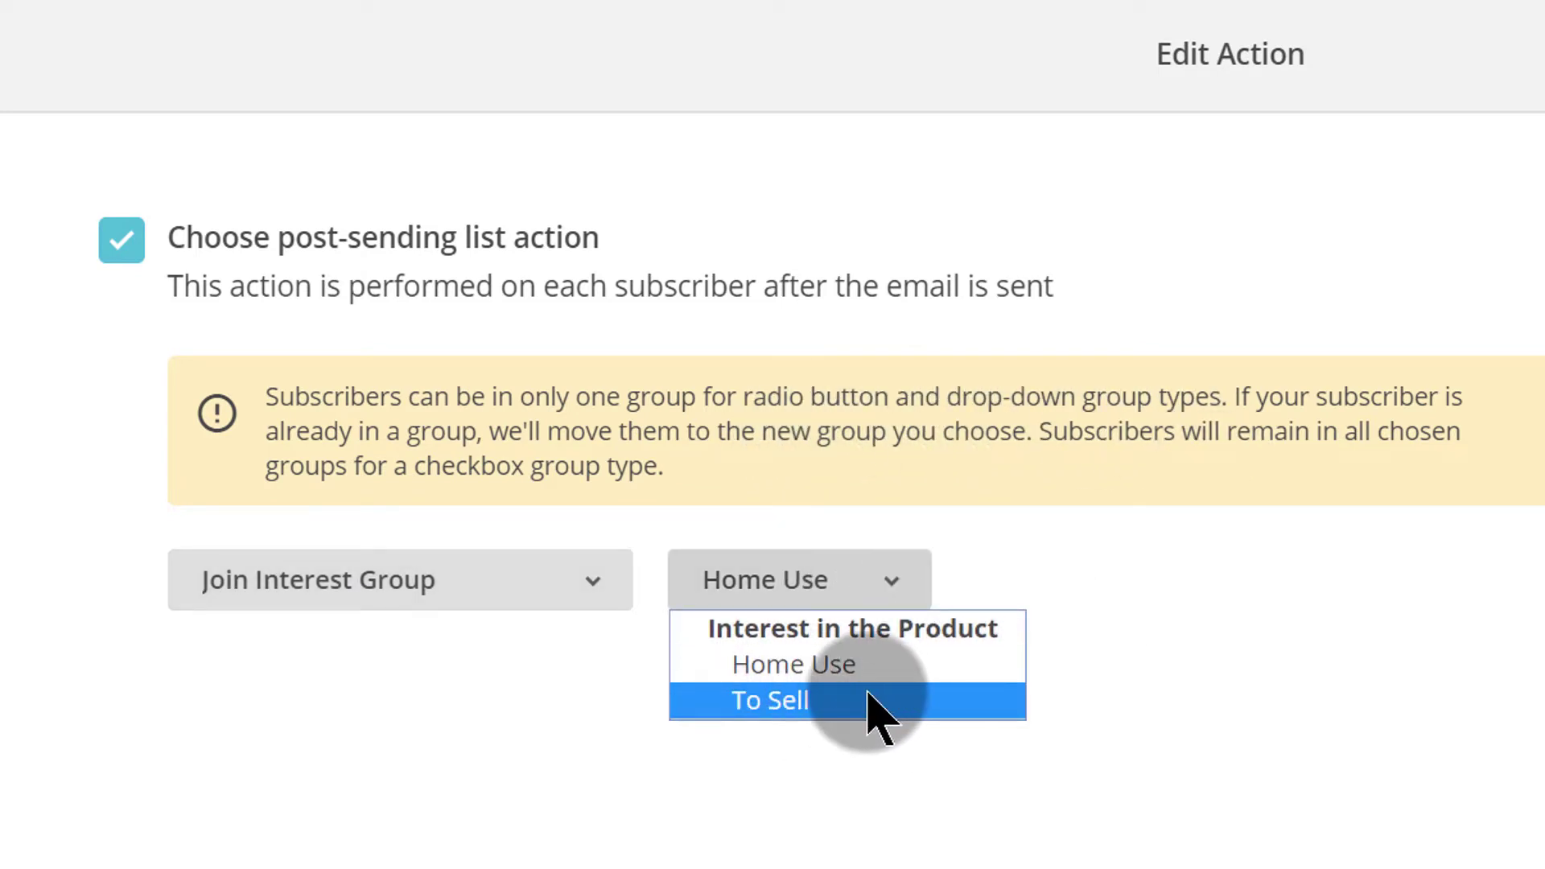
pyautogui.click(814, 706)
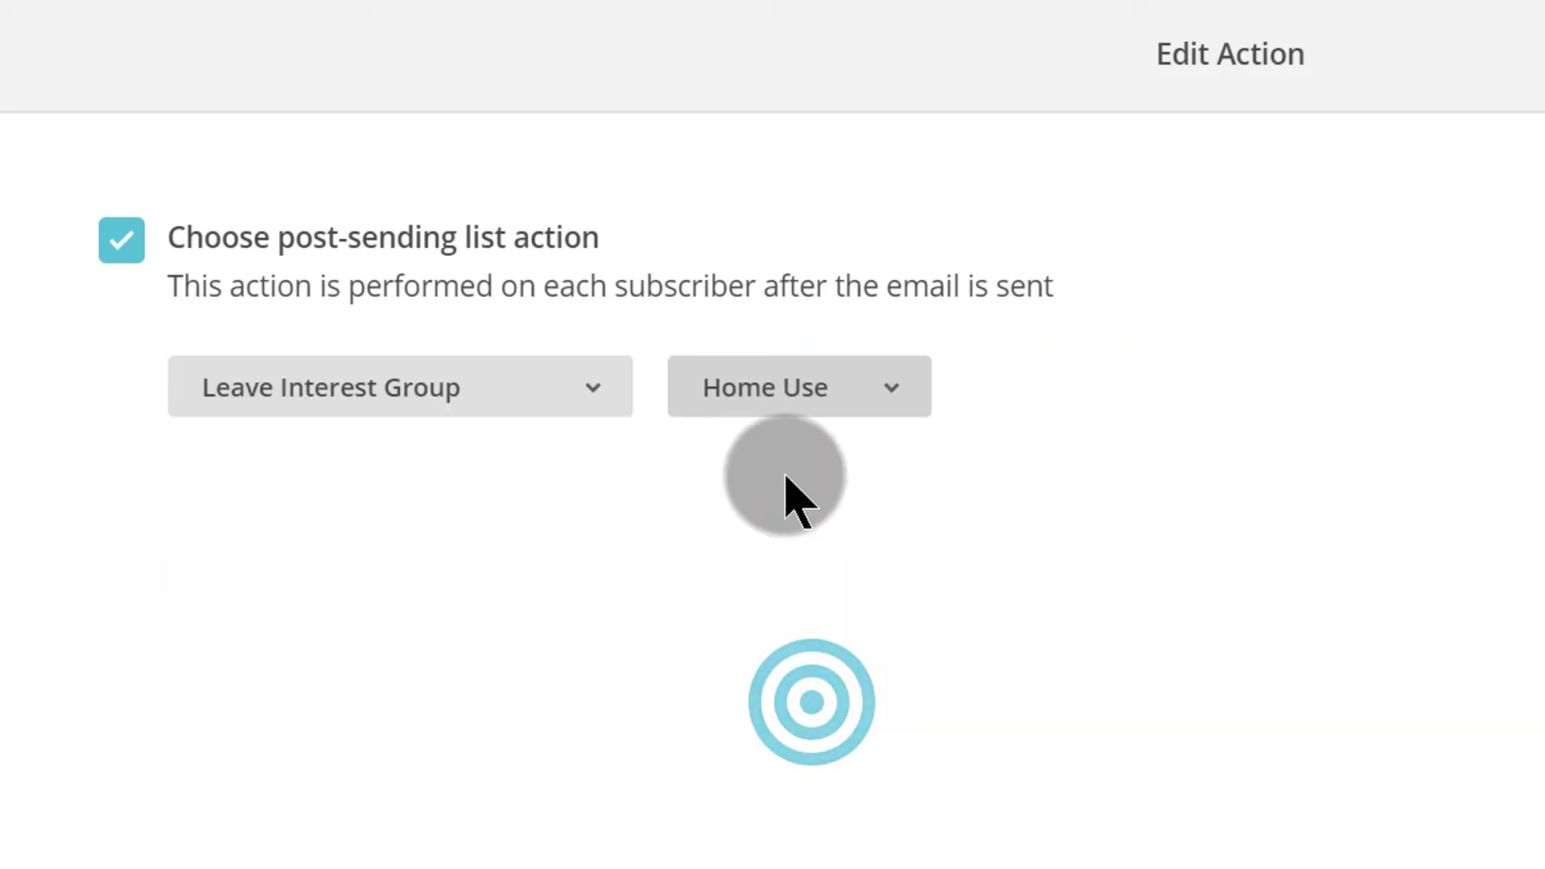
# Switch the list action to Update Merge Field and examine which merge fields it can update.
pyautogui.click(488, 426)
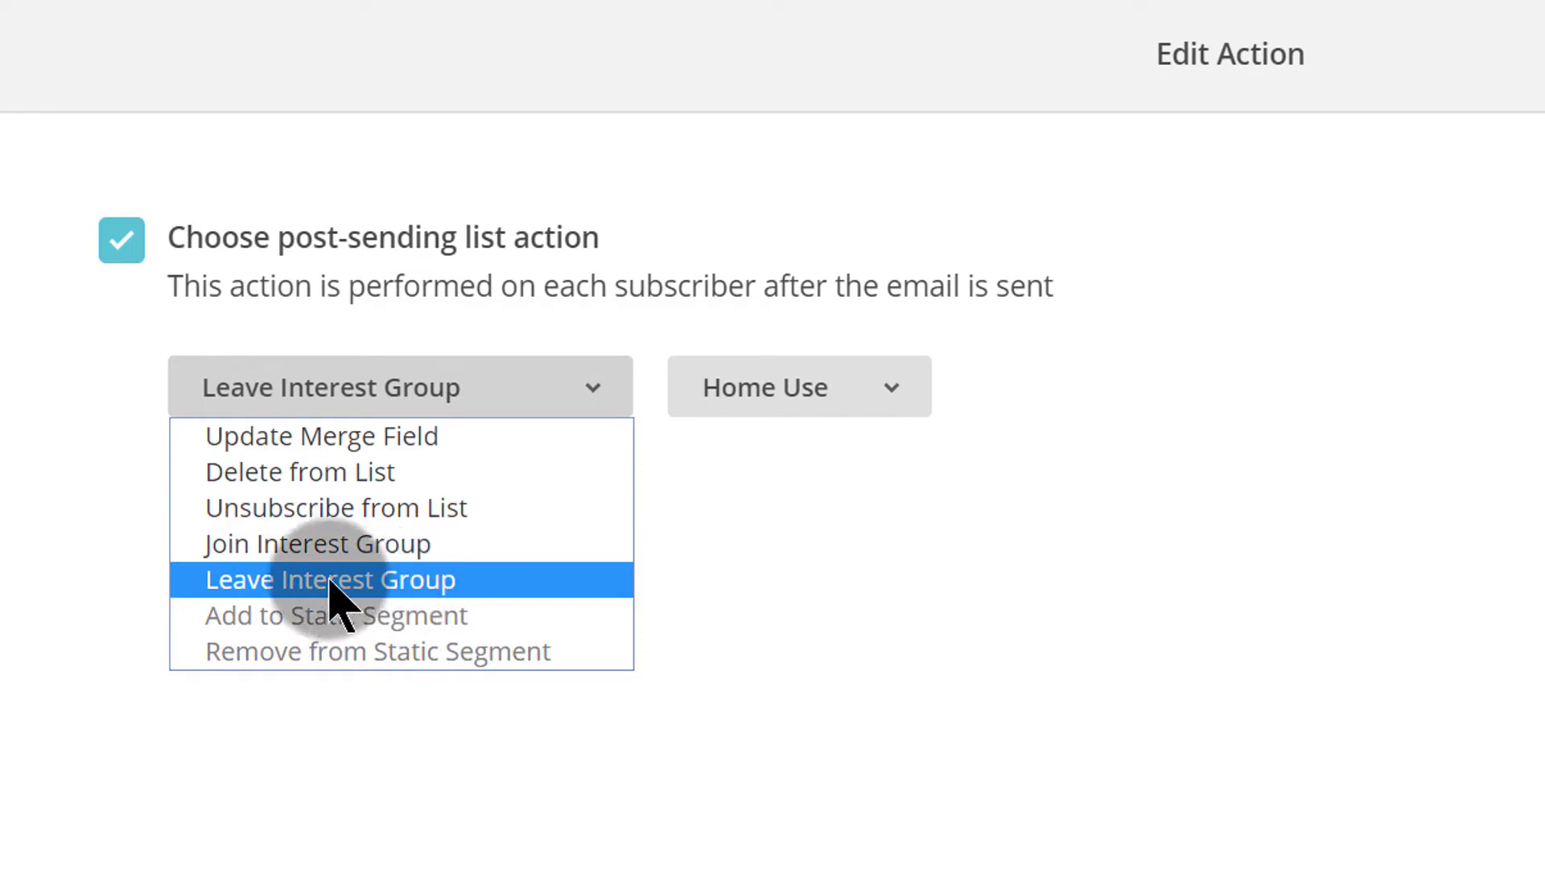
pyautogui.click(346, 439)
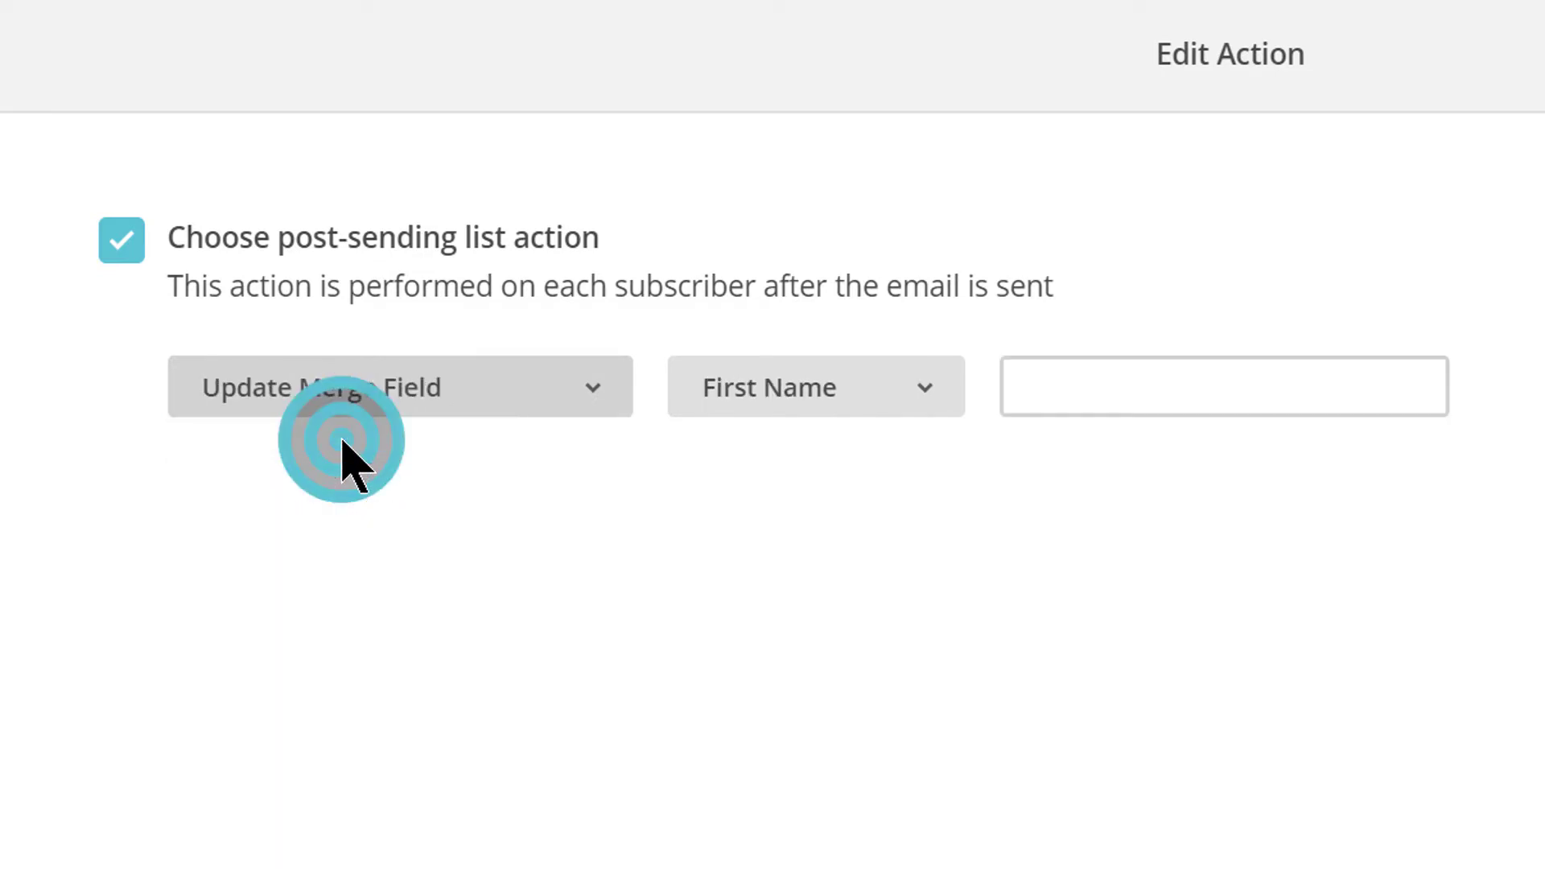
pyautogui.click(930, 391)
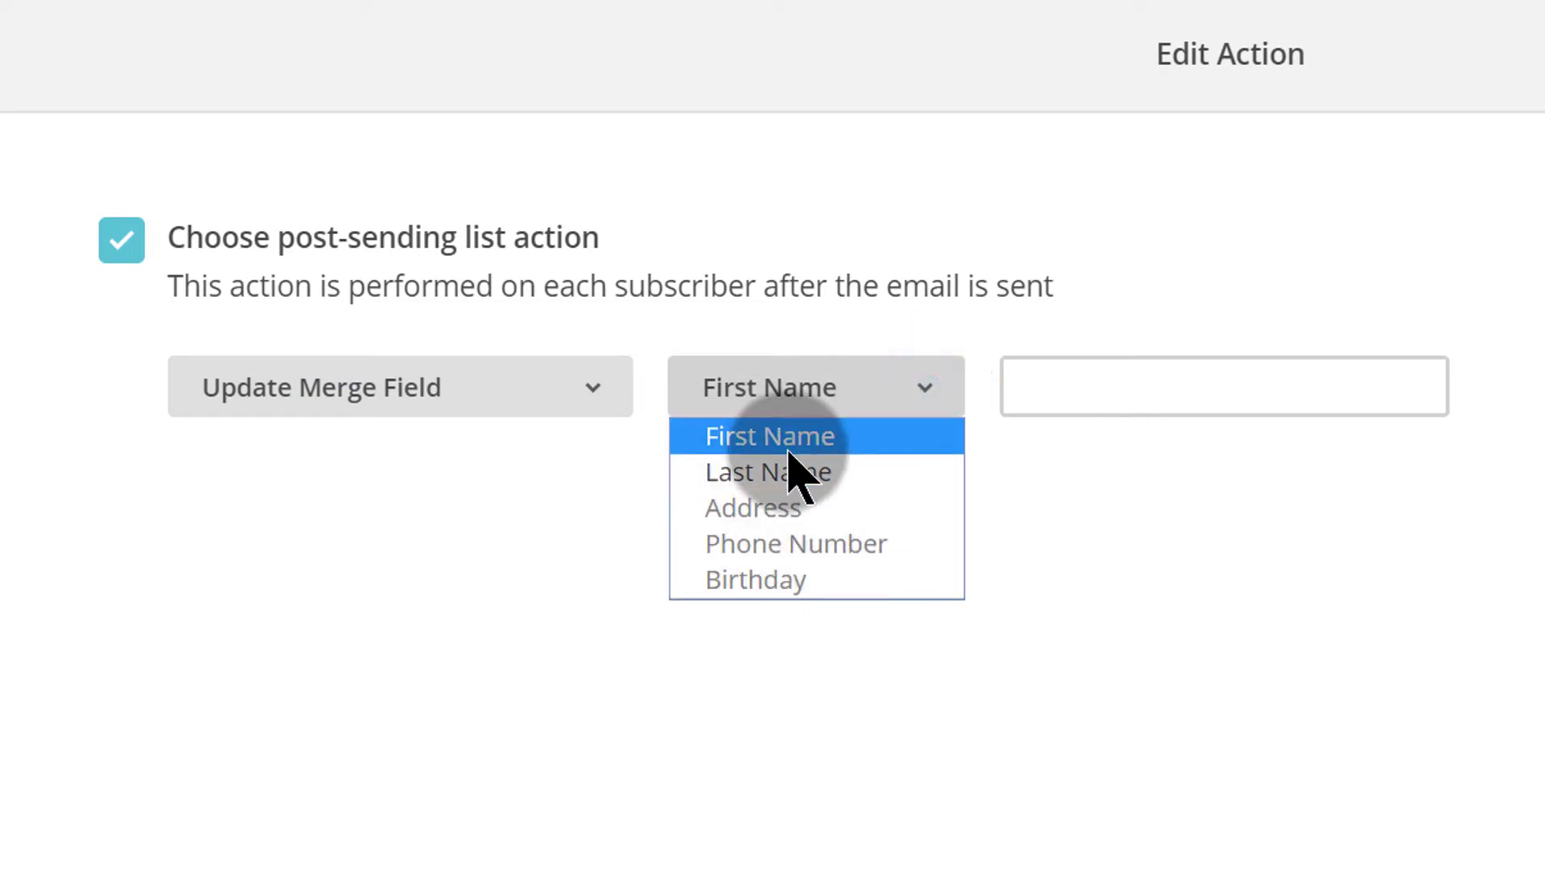
pyautogui.click(1064, 402)
pyautogui.click(510, 388)
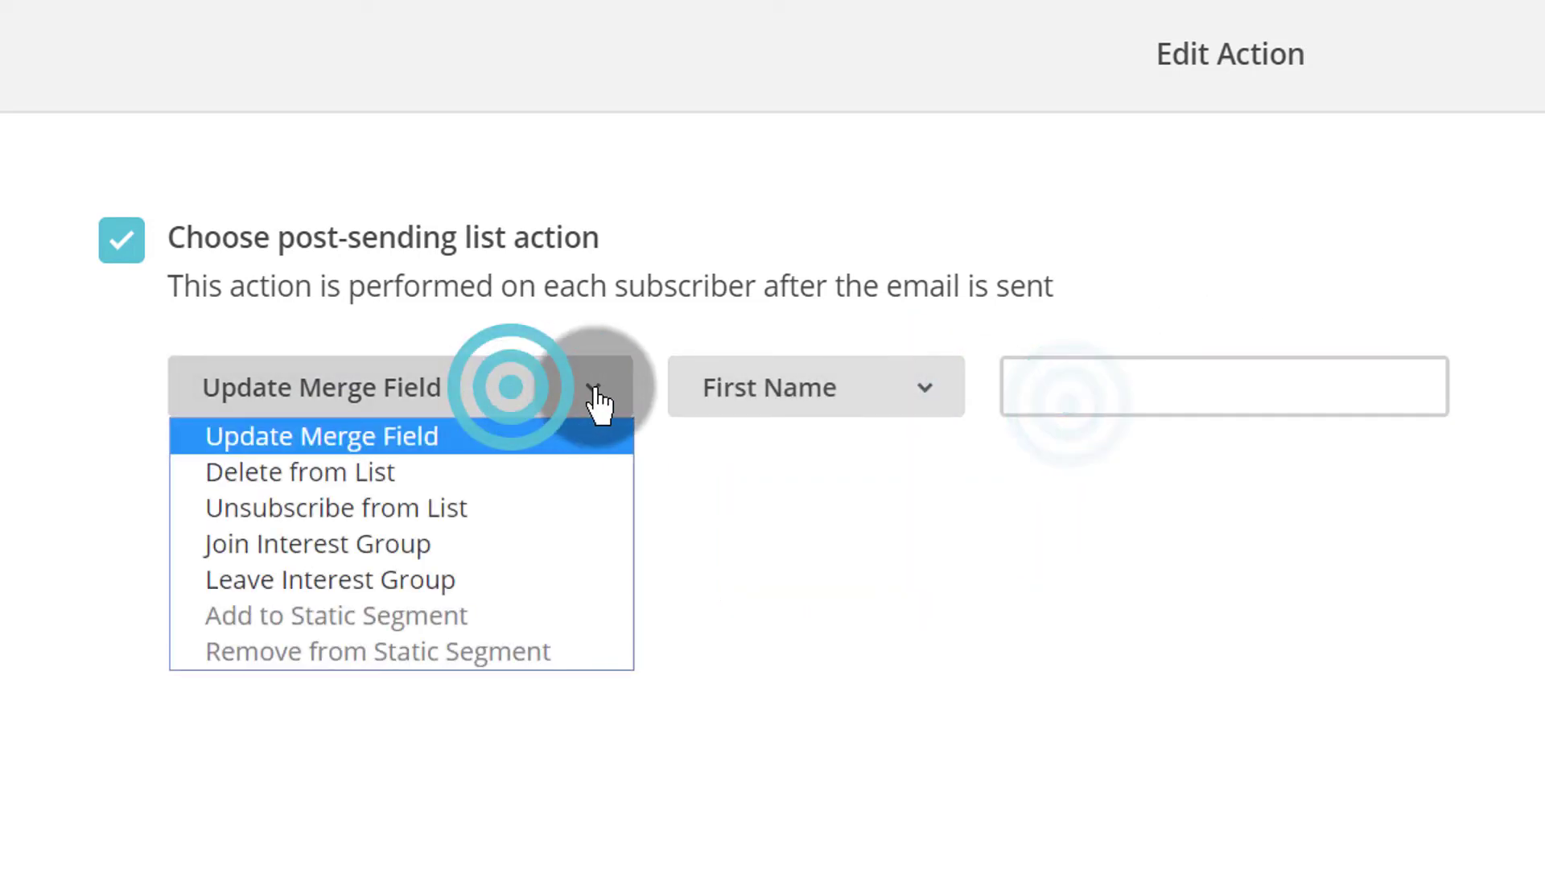
pyautogui.click(382, 441)
pyautogui.click(814, 388)
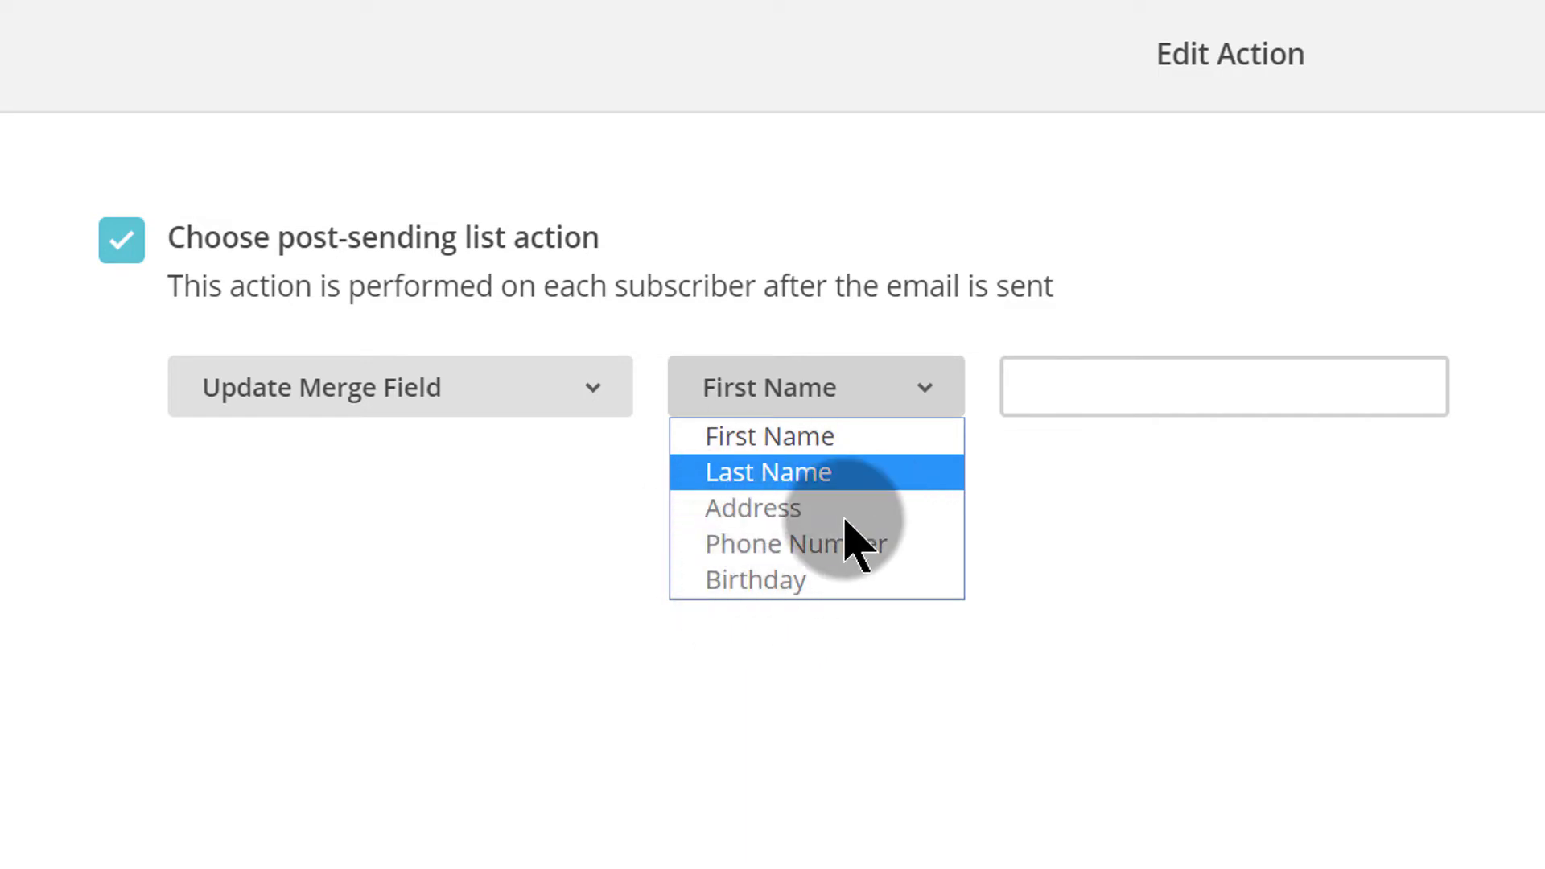
pyautogui.click(991, 652)
# Set the post-sending action to Join Interest Group with the group To Sell and update the action.
pyautogui.click(449, 373)
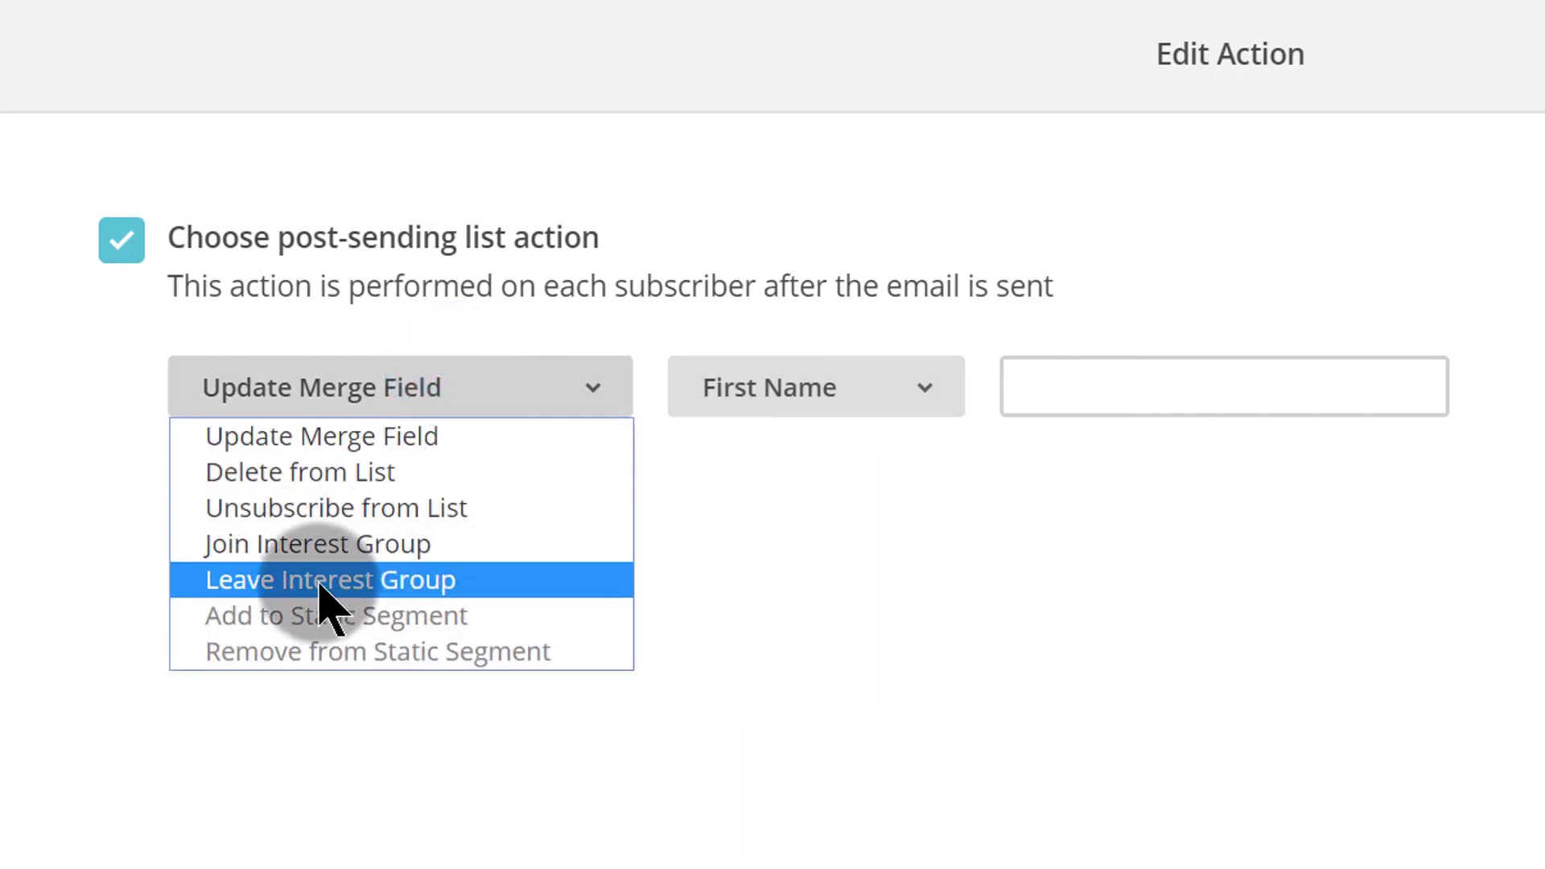
pyautogui.click(312, 555)
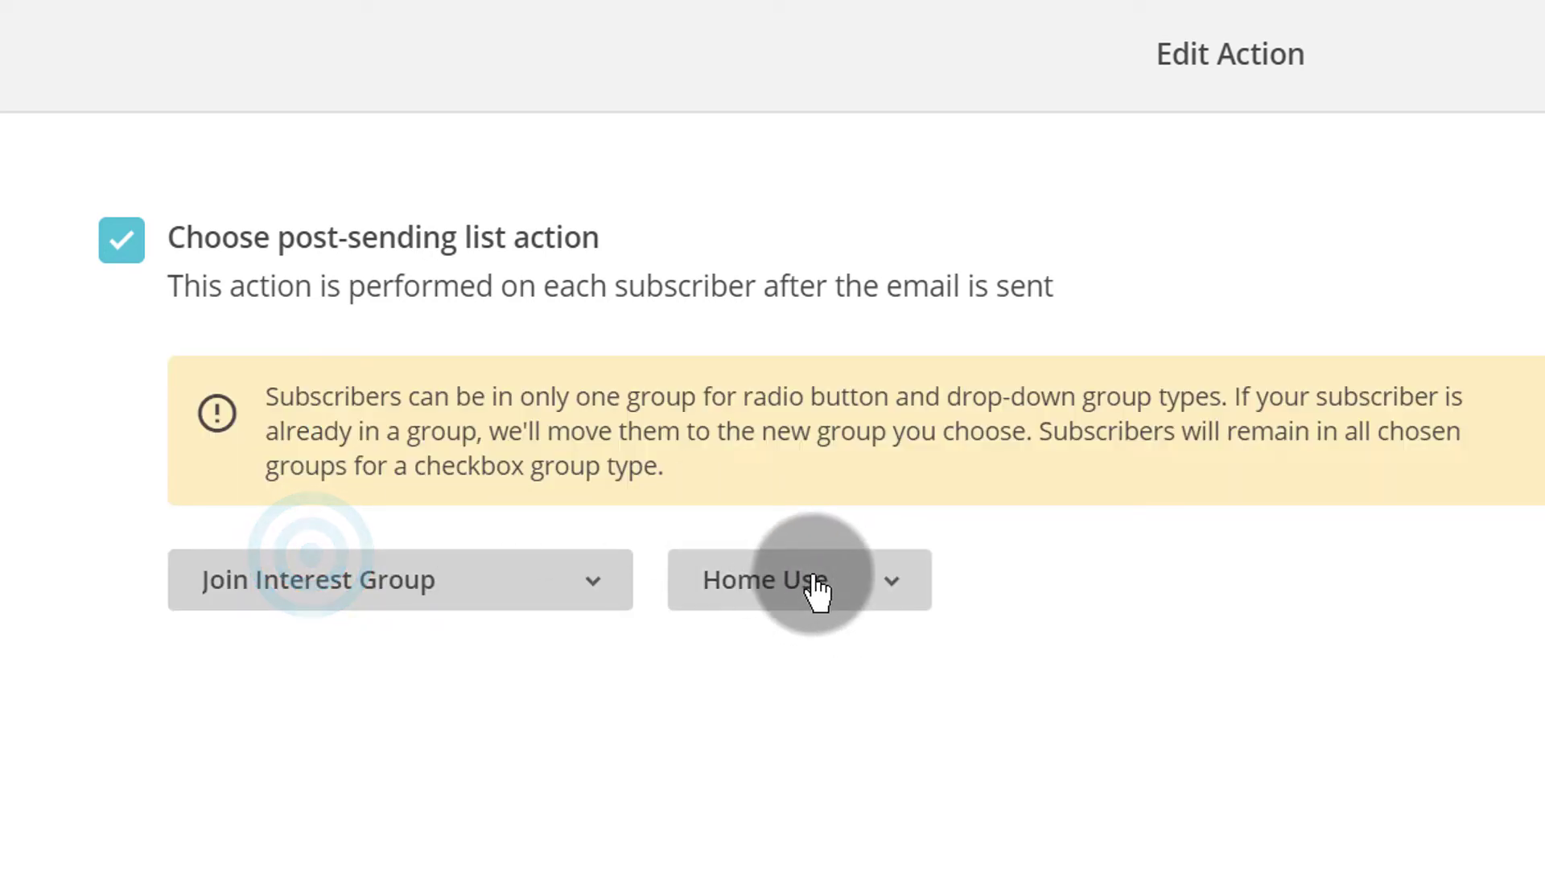
pyautogui.click(805, 579)
pyautogui.click(793, 697)
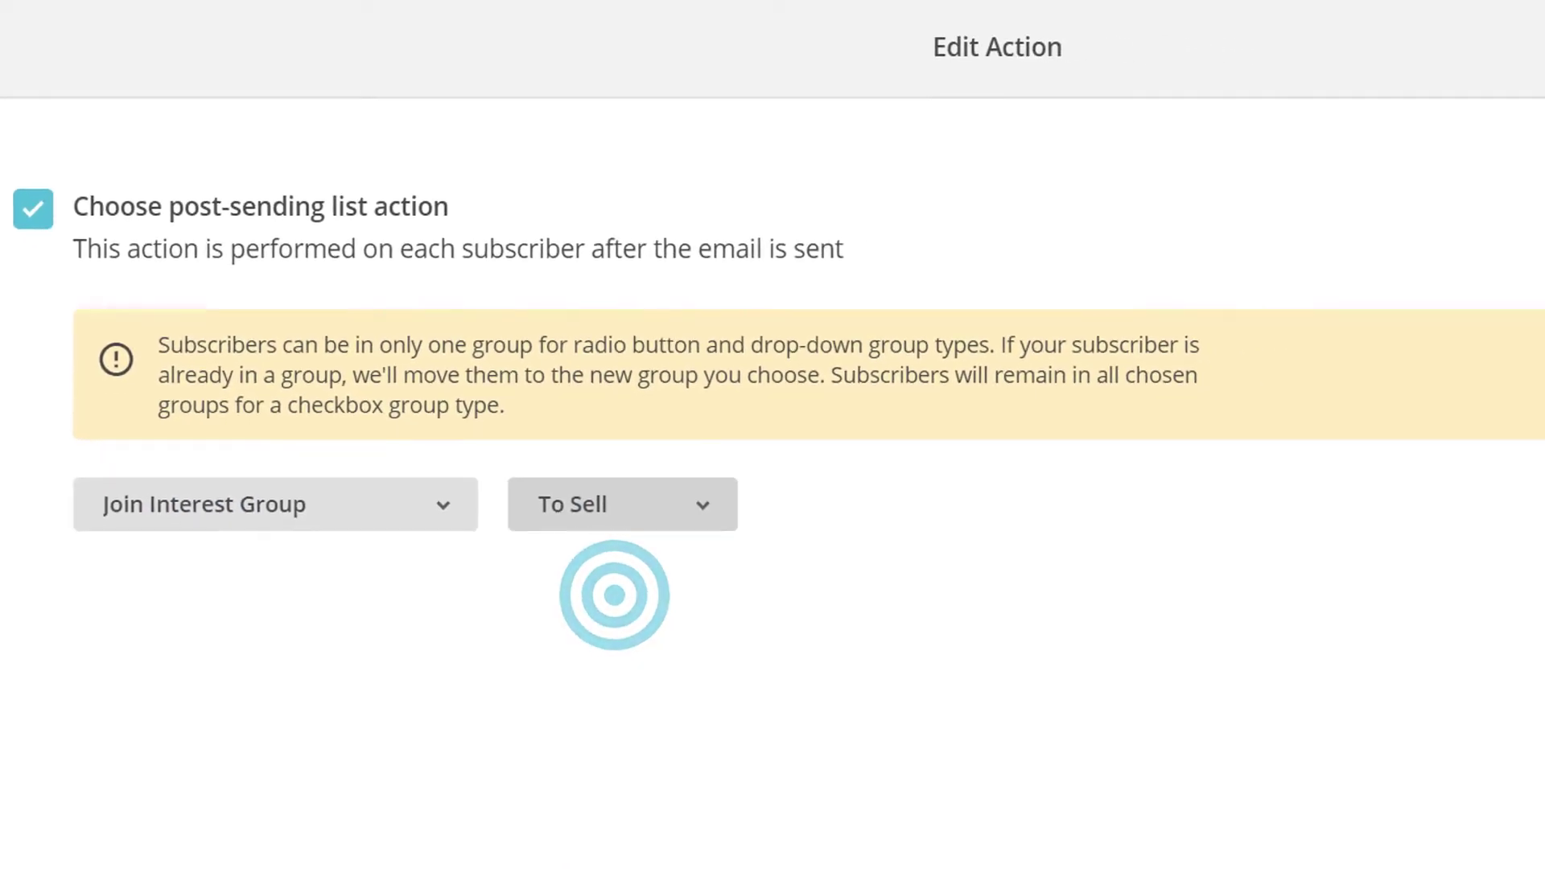
pyautogui.click(1457, 42)
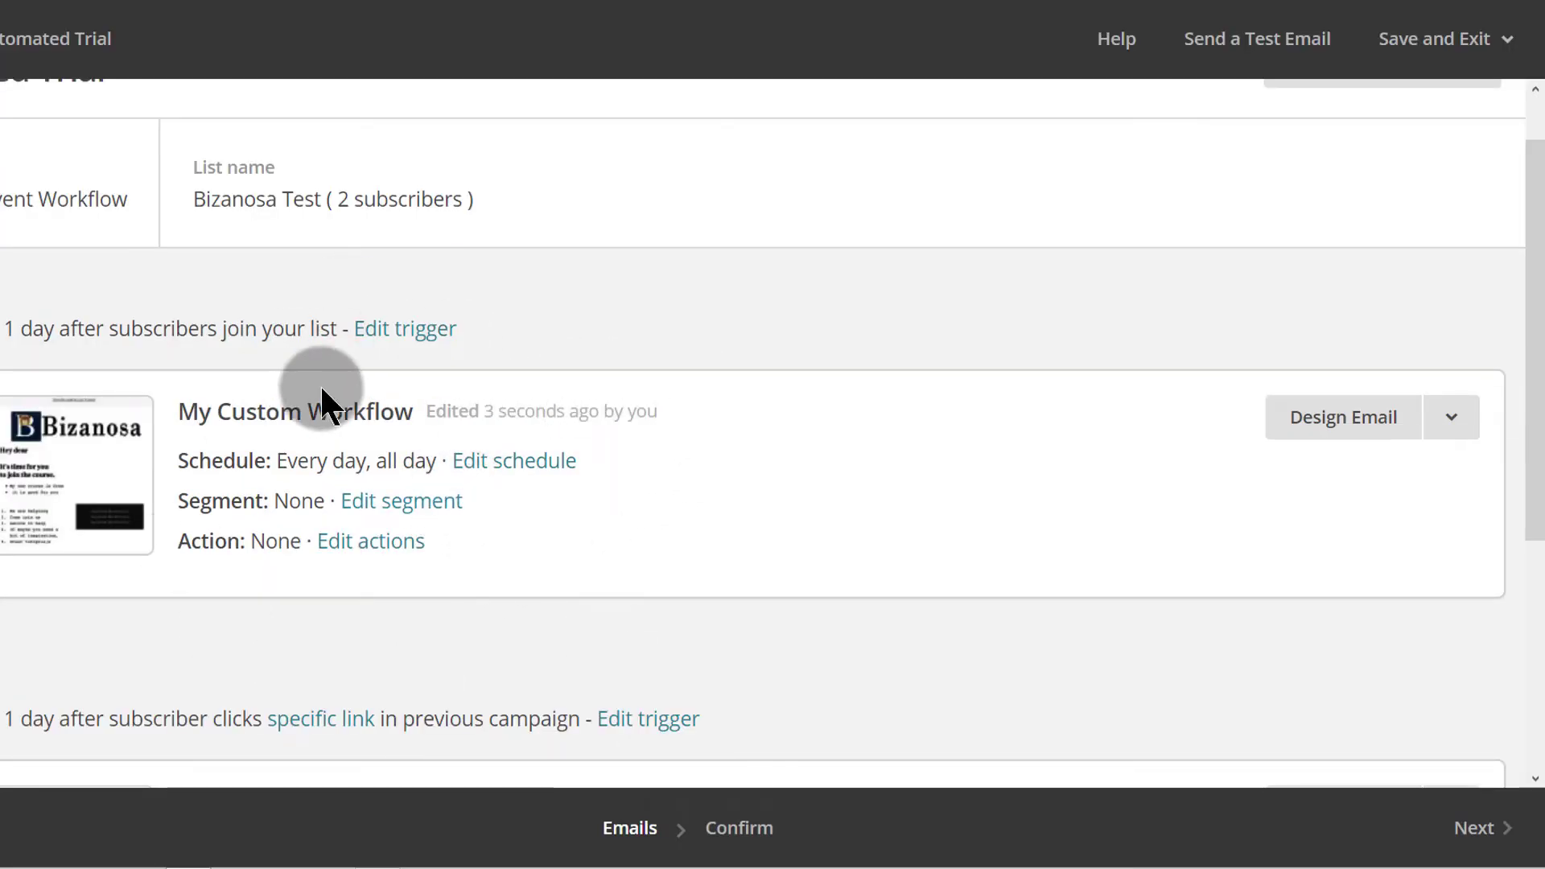
# Add a third email to the workflow and open the selection of new triggers for it.
pyautogui.scroll(-3, 515, 456)
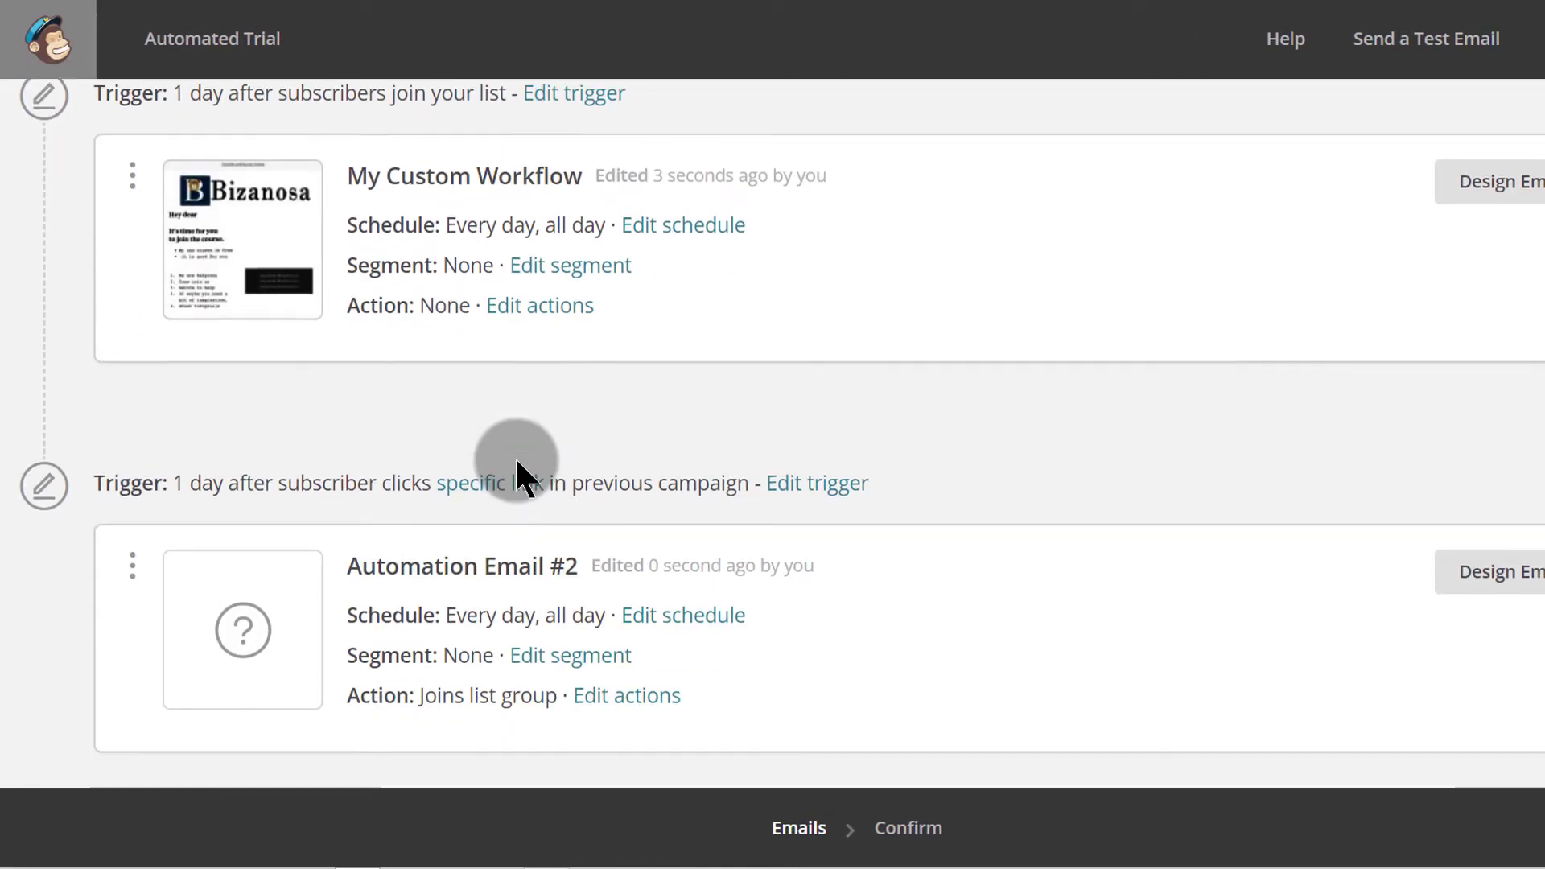
pyautogui.scroll(-1, 515, 457)
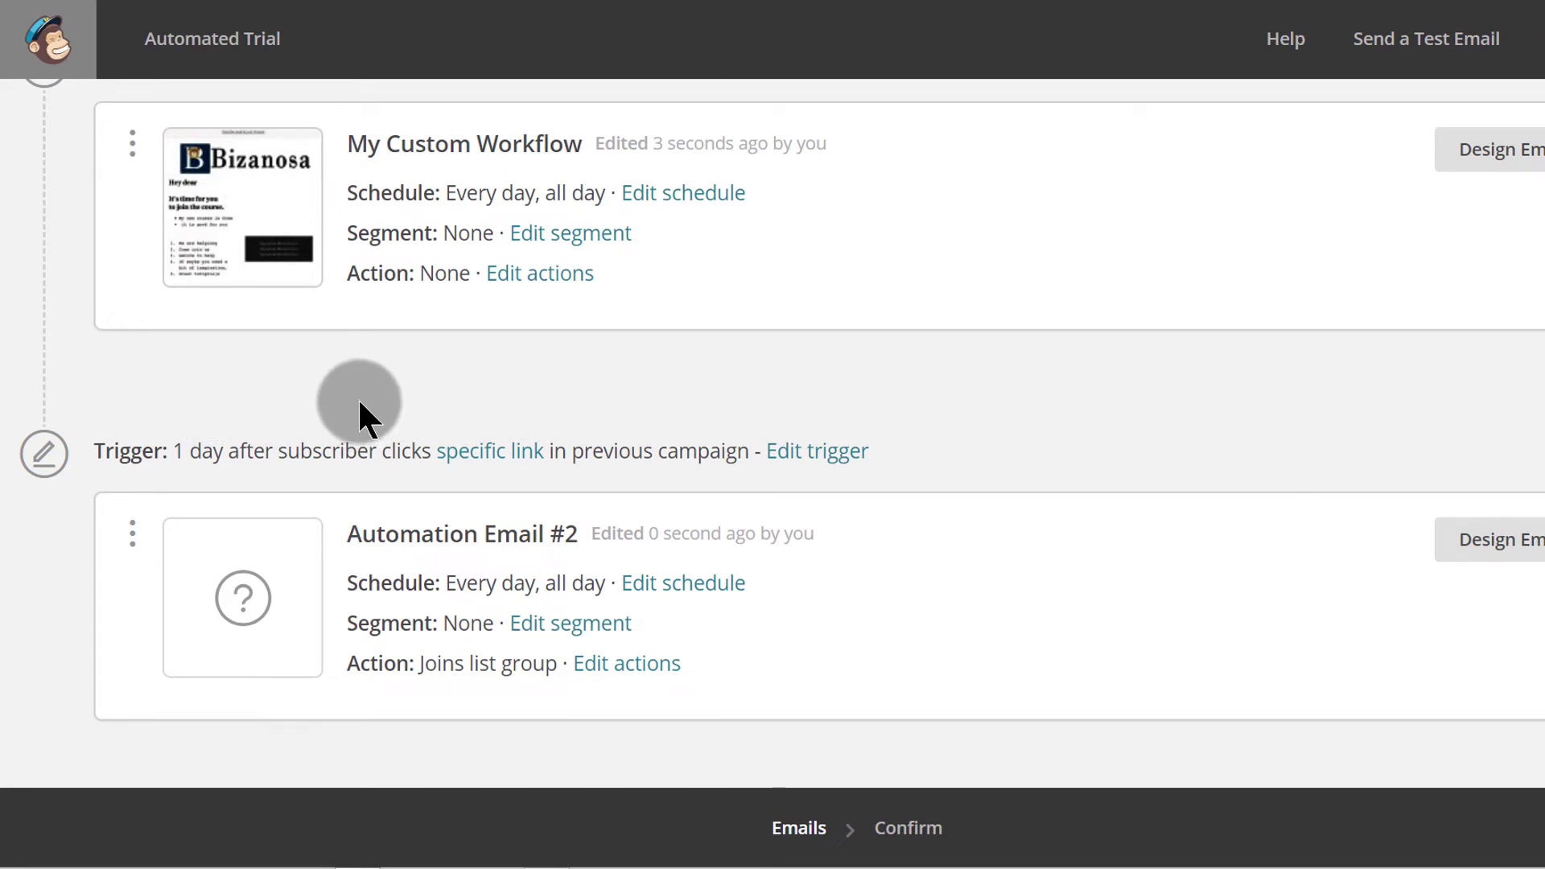
pyautogui.scroll(-2, 357, 398)
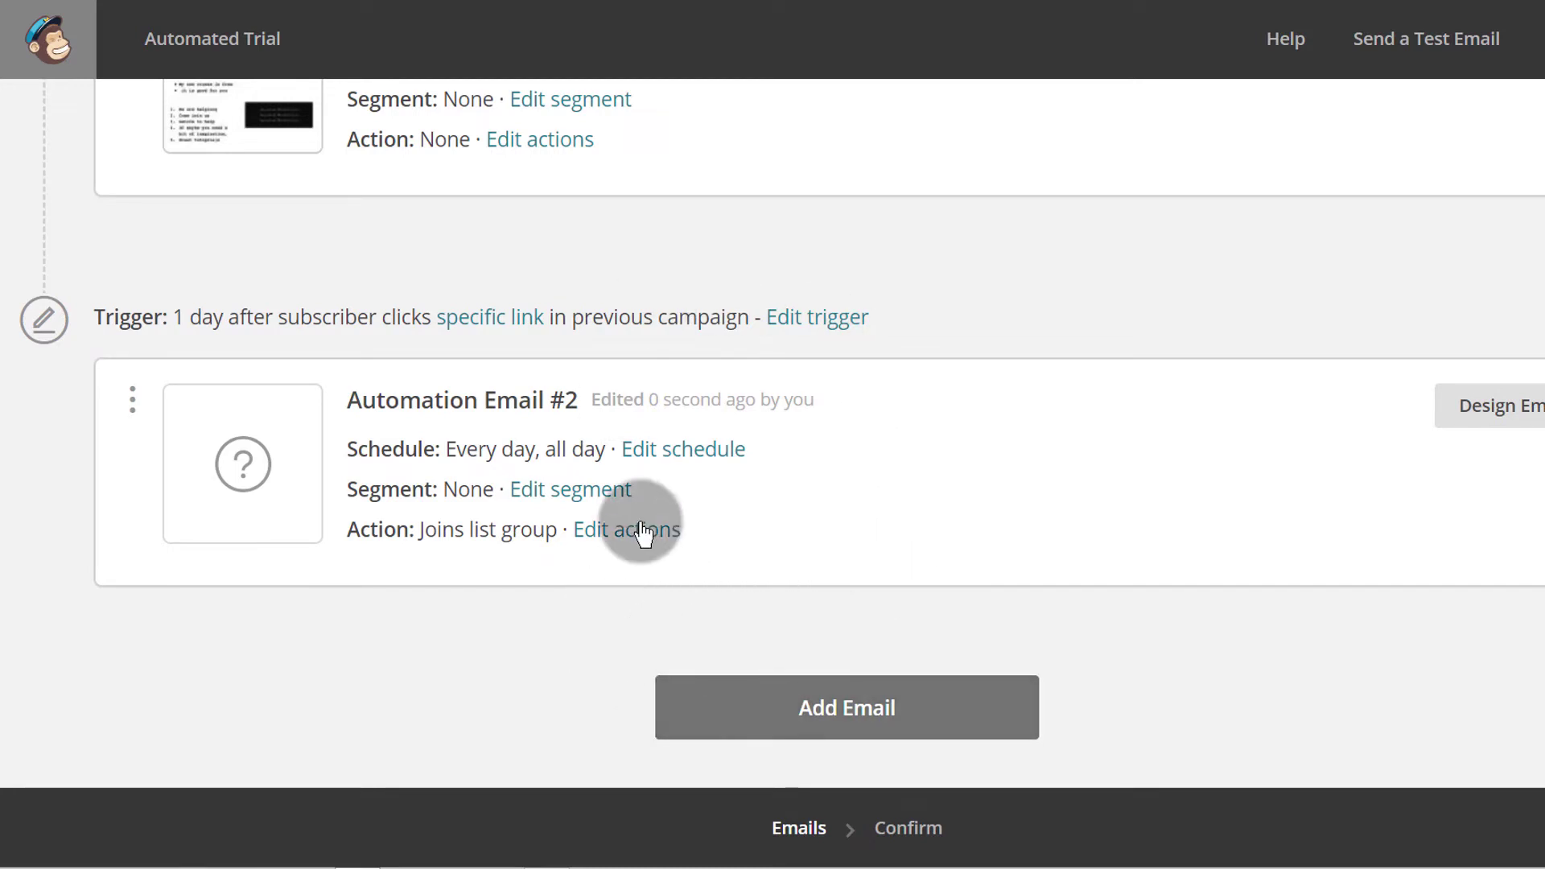
pyautogui.click(846, 710)
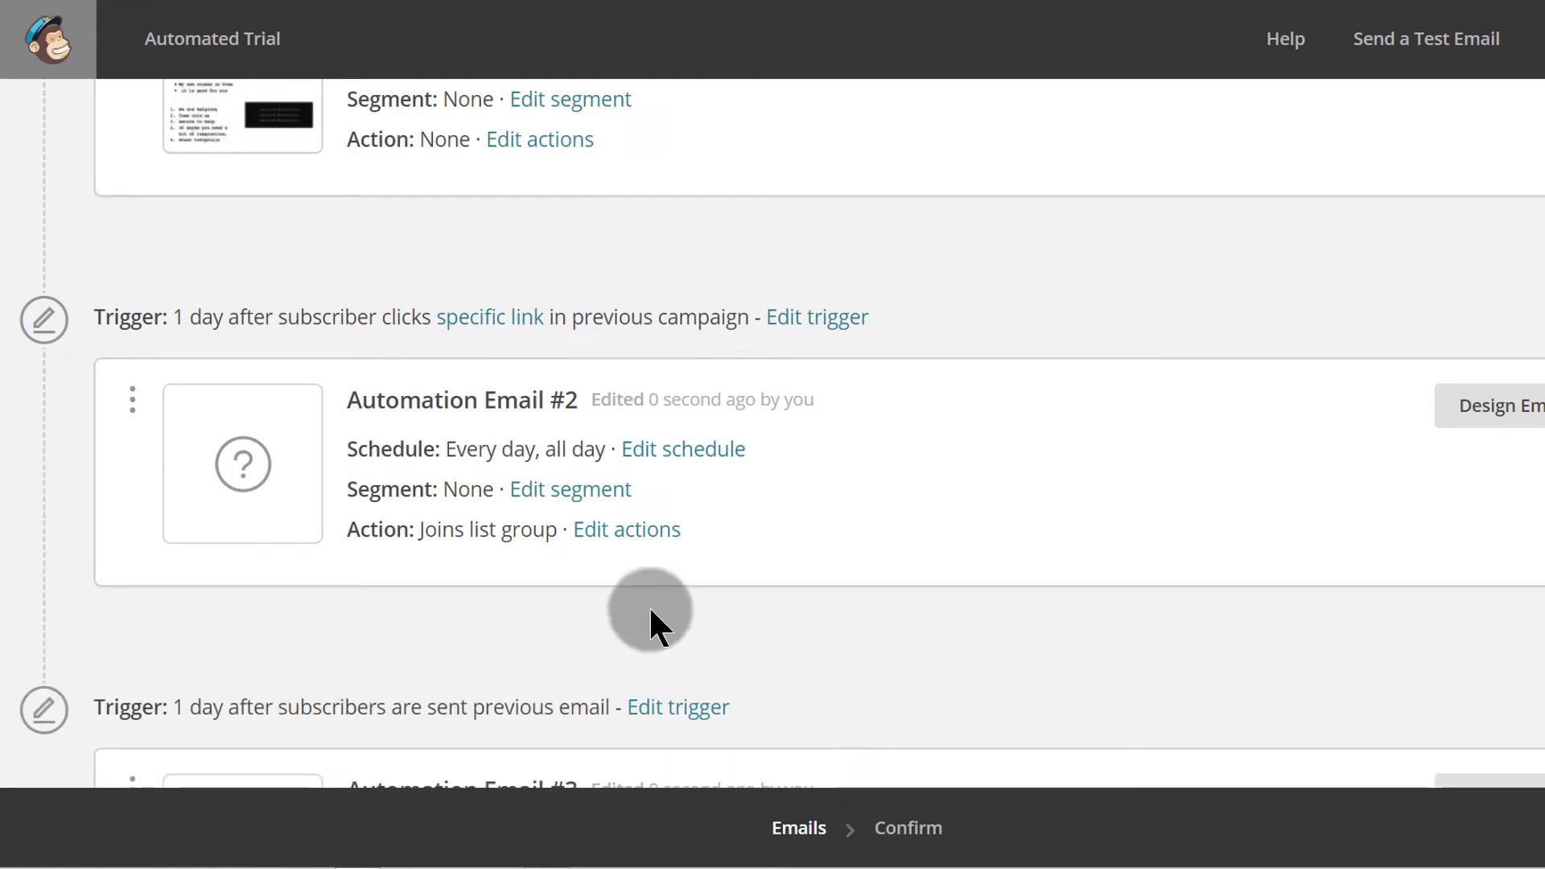
pyautogui.scroll(-5, 820, 515)
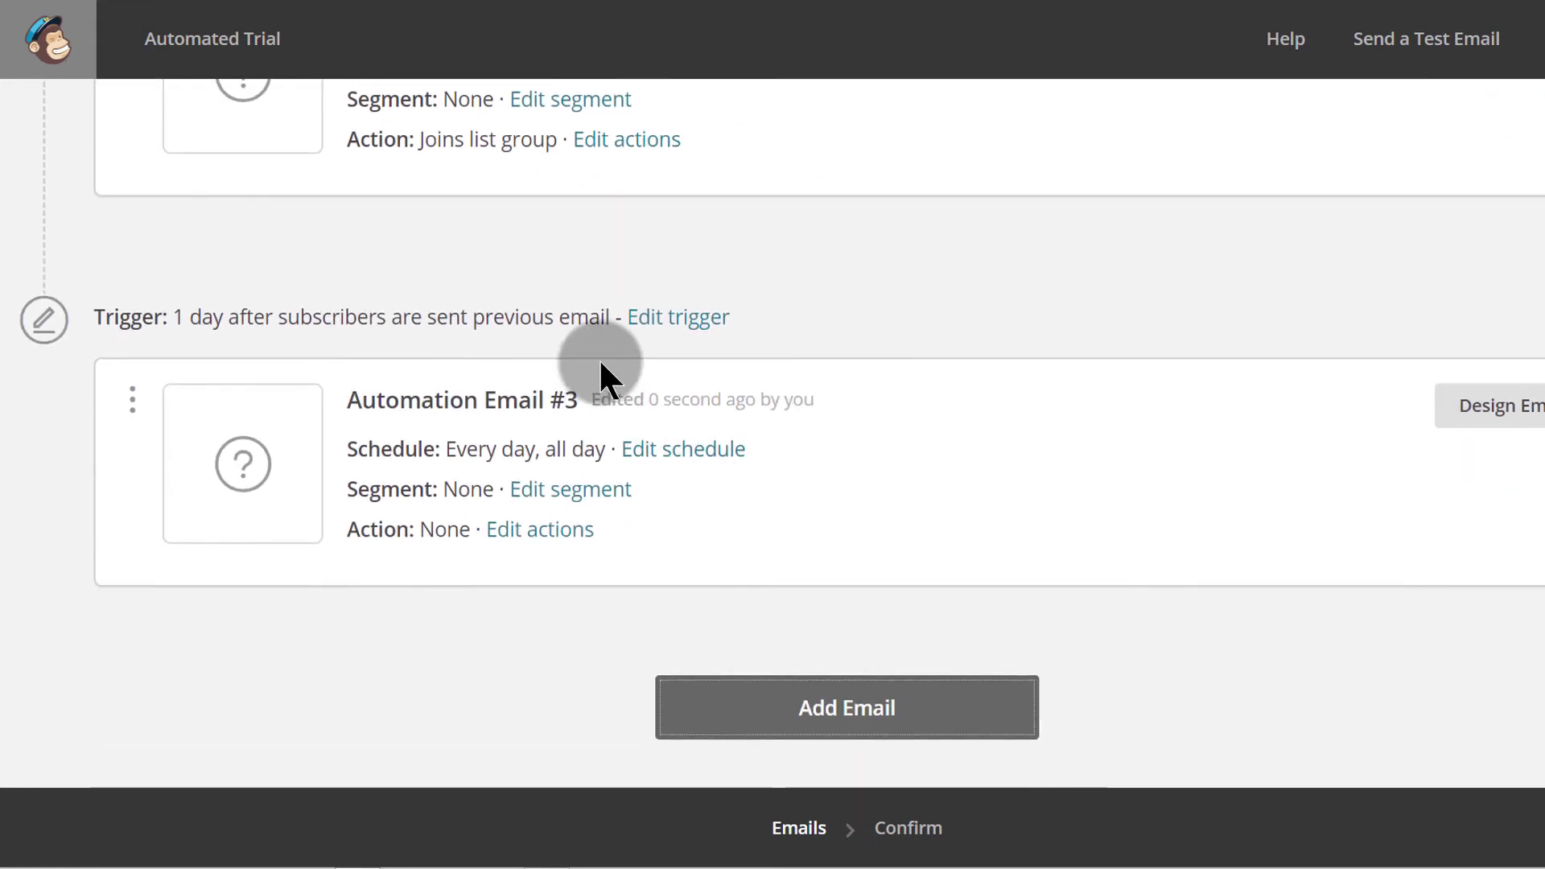
pyautogui.click(680, 319)
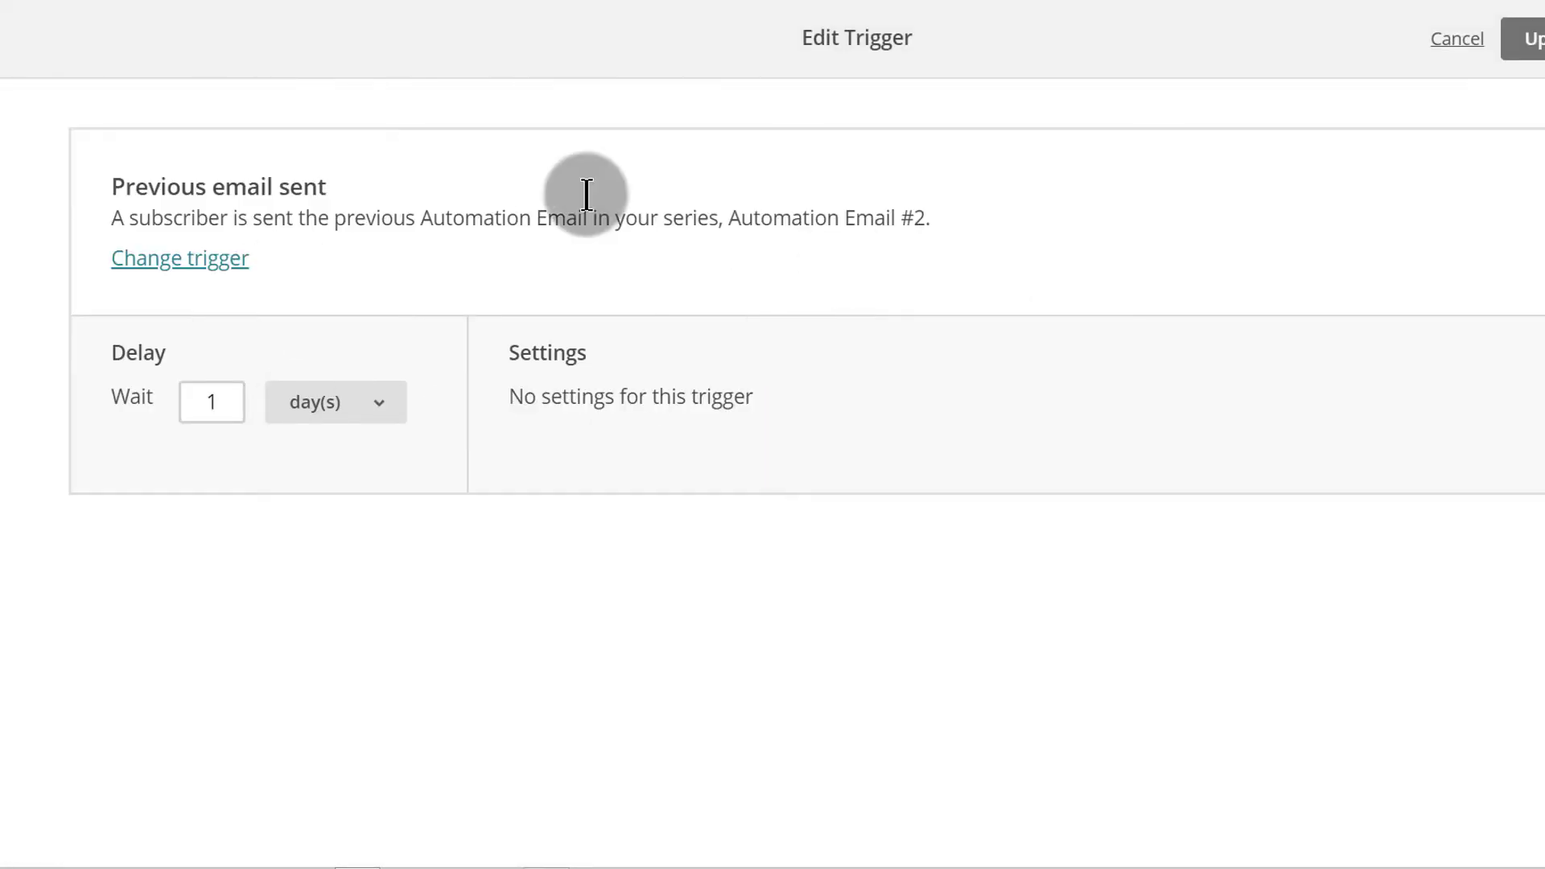
pyautogui.click(172, 257)
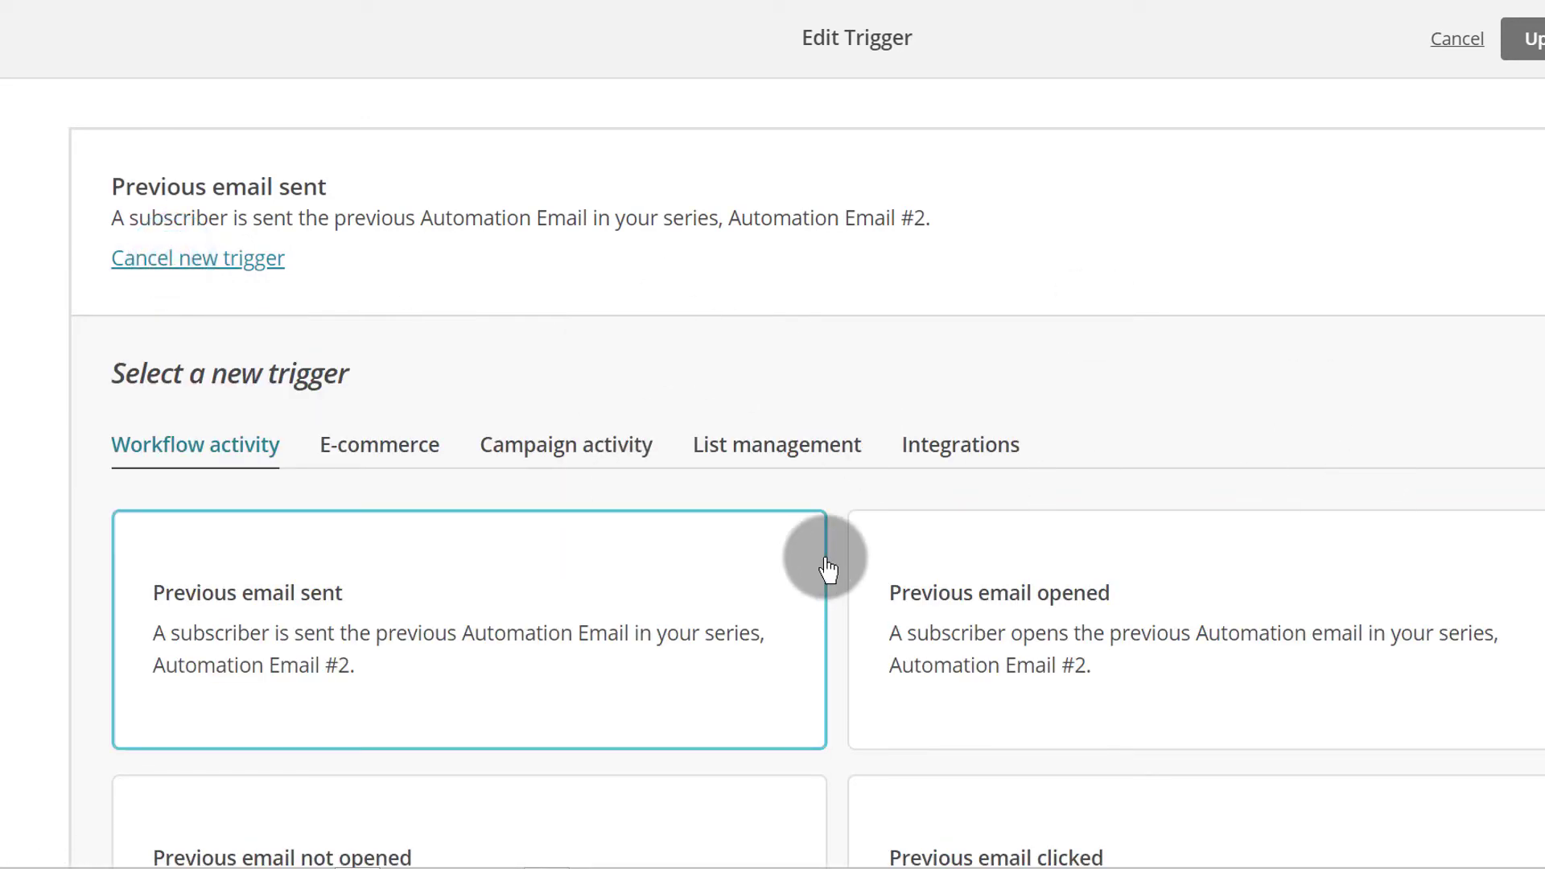
# Change the third email's trigger to Previous email opened with a 1-day delay and update the trigger.
pyautogui.scroll(-3, 958, 499)
pyautogui.click(1070, 372)
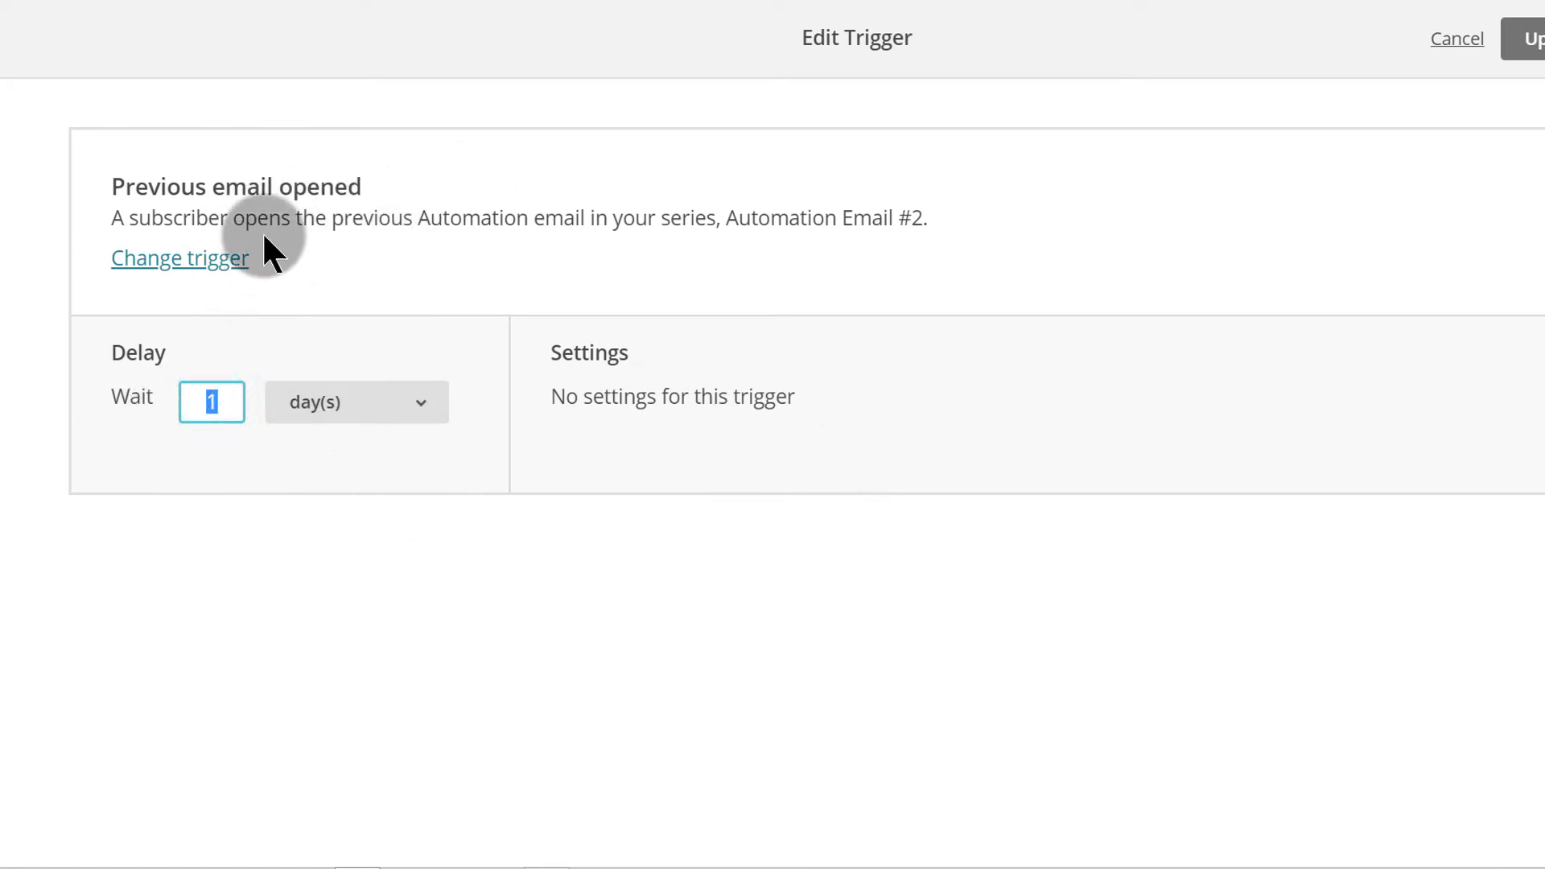
pyautogui.click(349, 407)
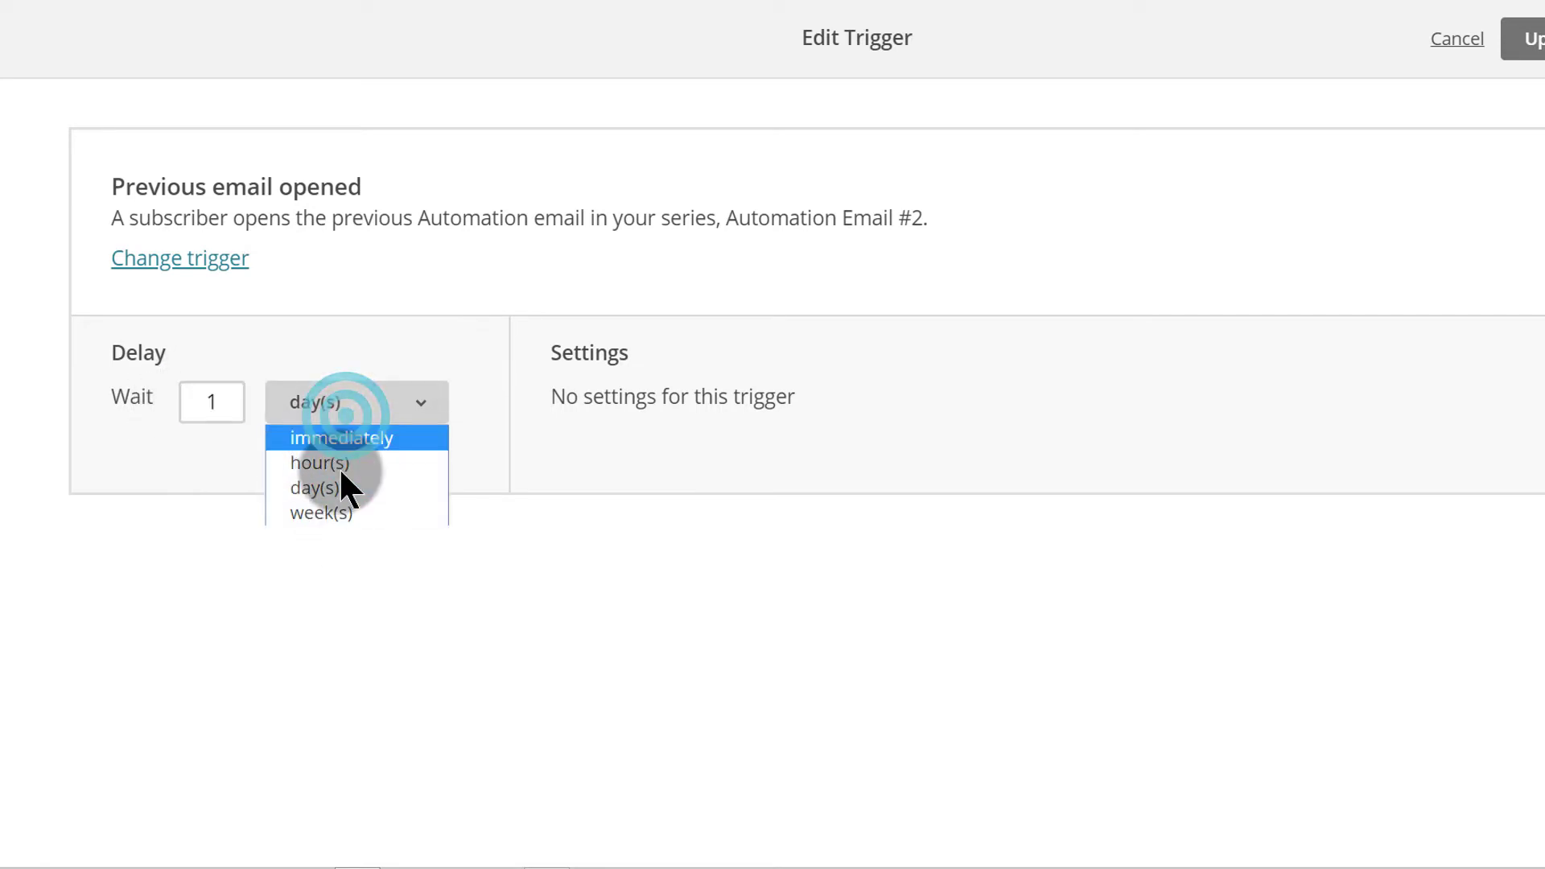
pyautogui.click(662, 557)
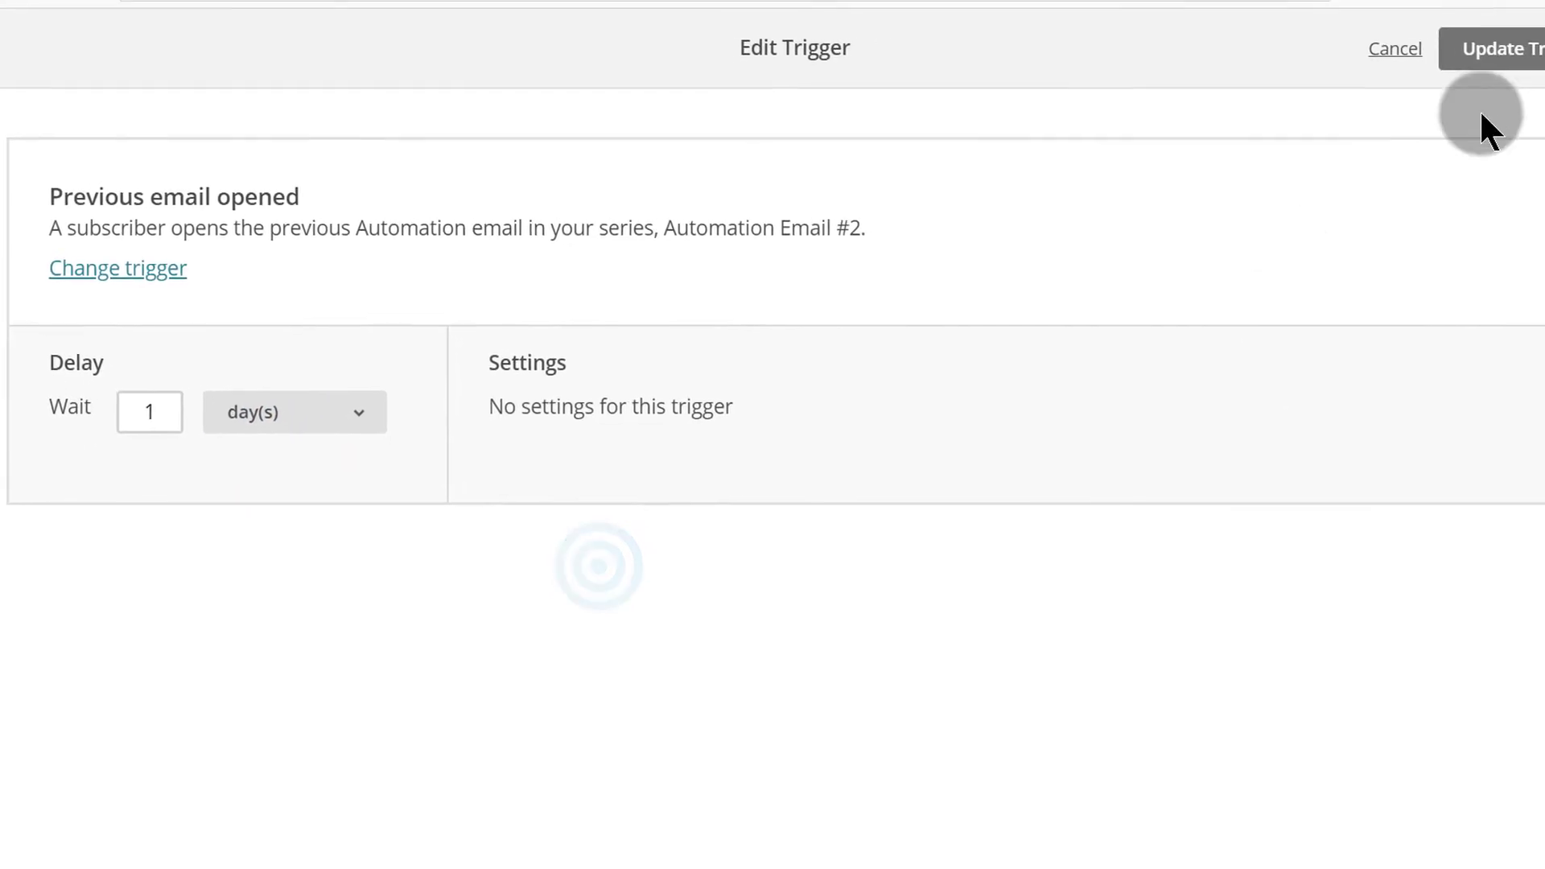
pyautogui.click(1529, 39)
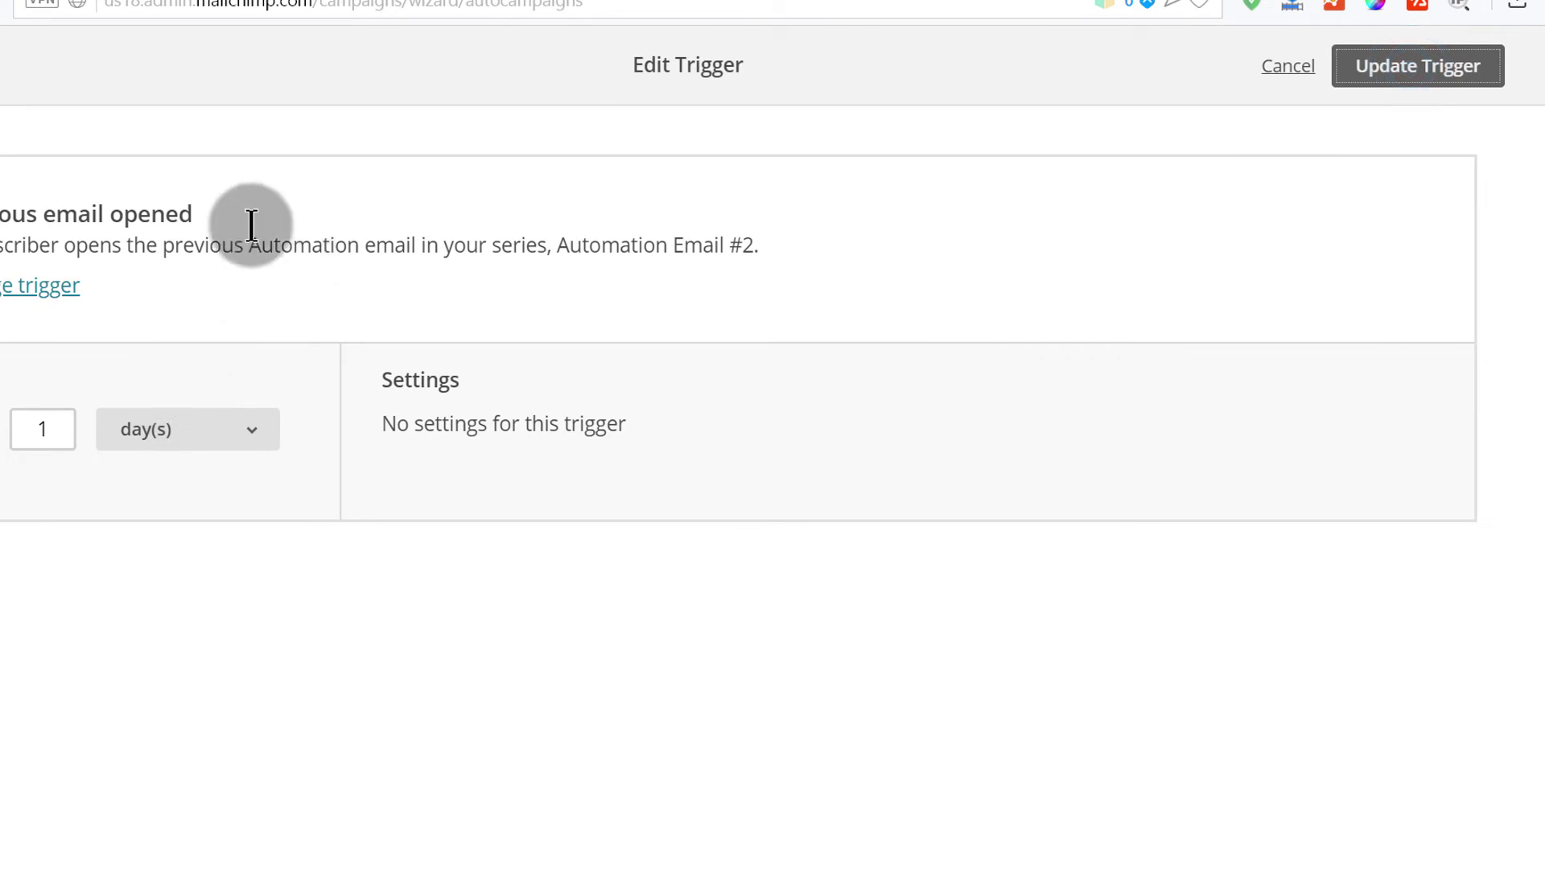
# Open the design of Automation Email #2, enter the email subject "Second" and continue to template selection.
pyautogui.scroll(5, 660, 539)
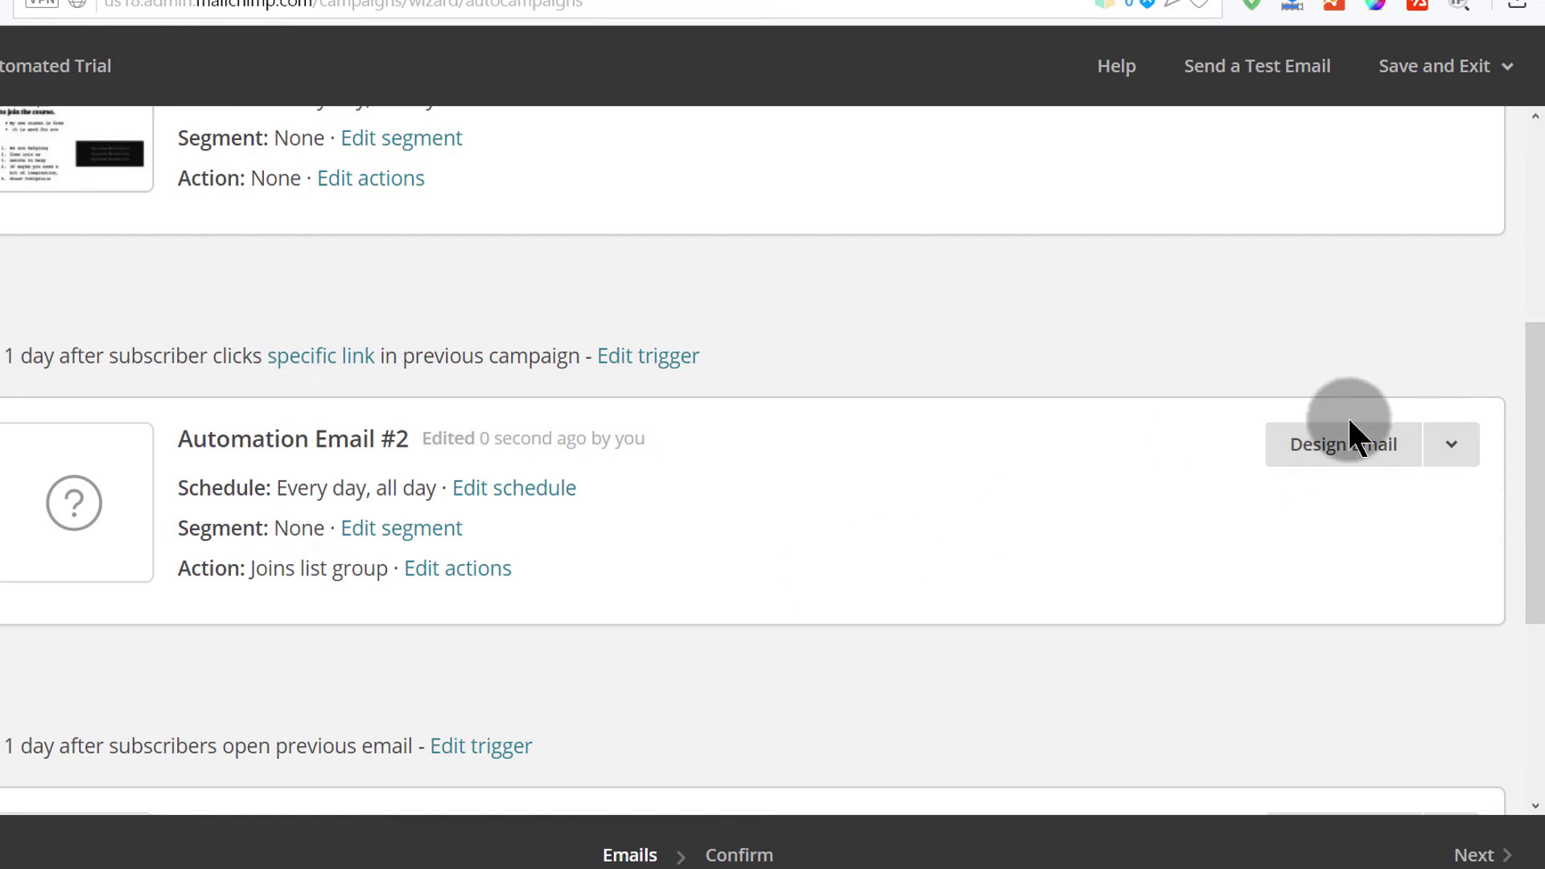
pyautogui.click(1334, 445)
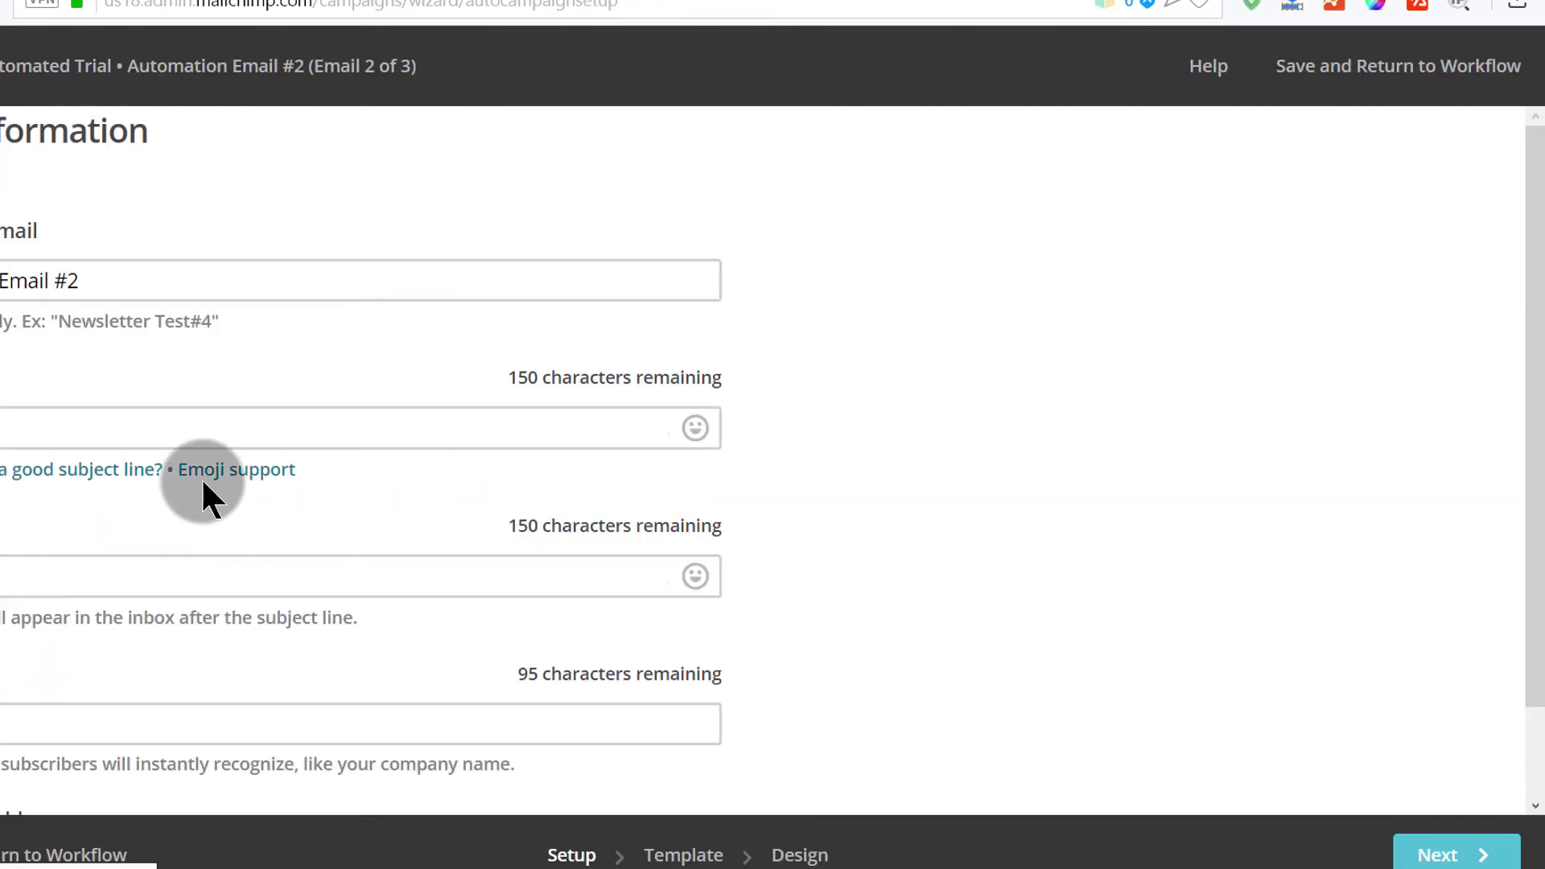
pyautogui.scroll(-1, 193, 467)
pyautogui.click(87, 324)
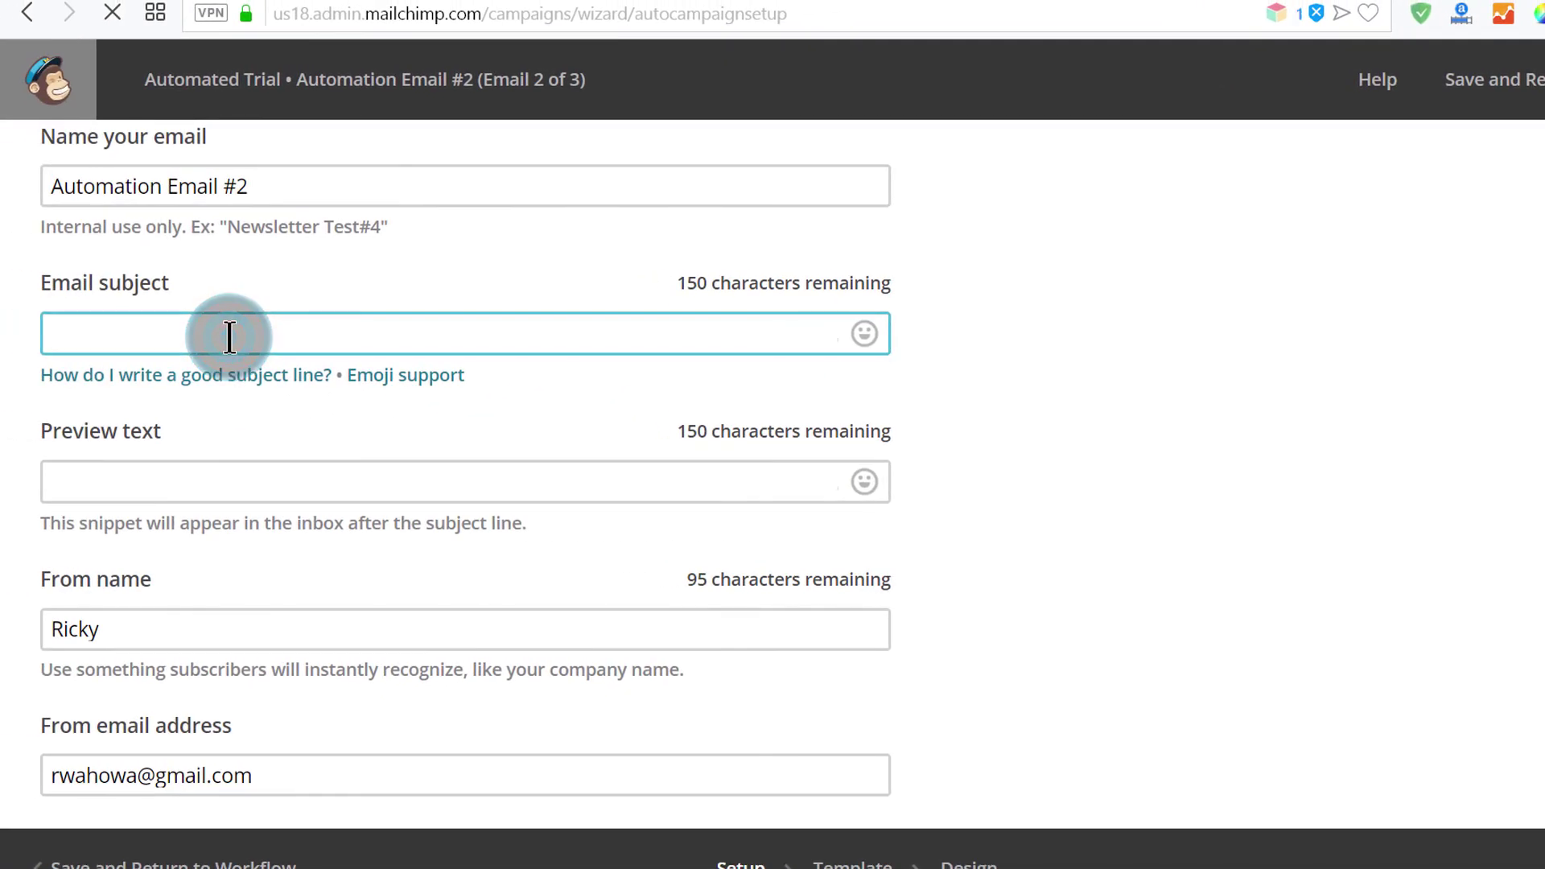
pyautogui.write('Second')
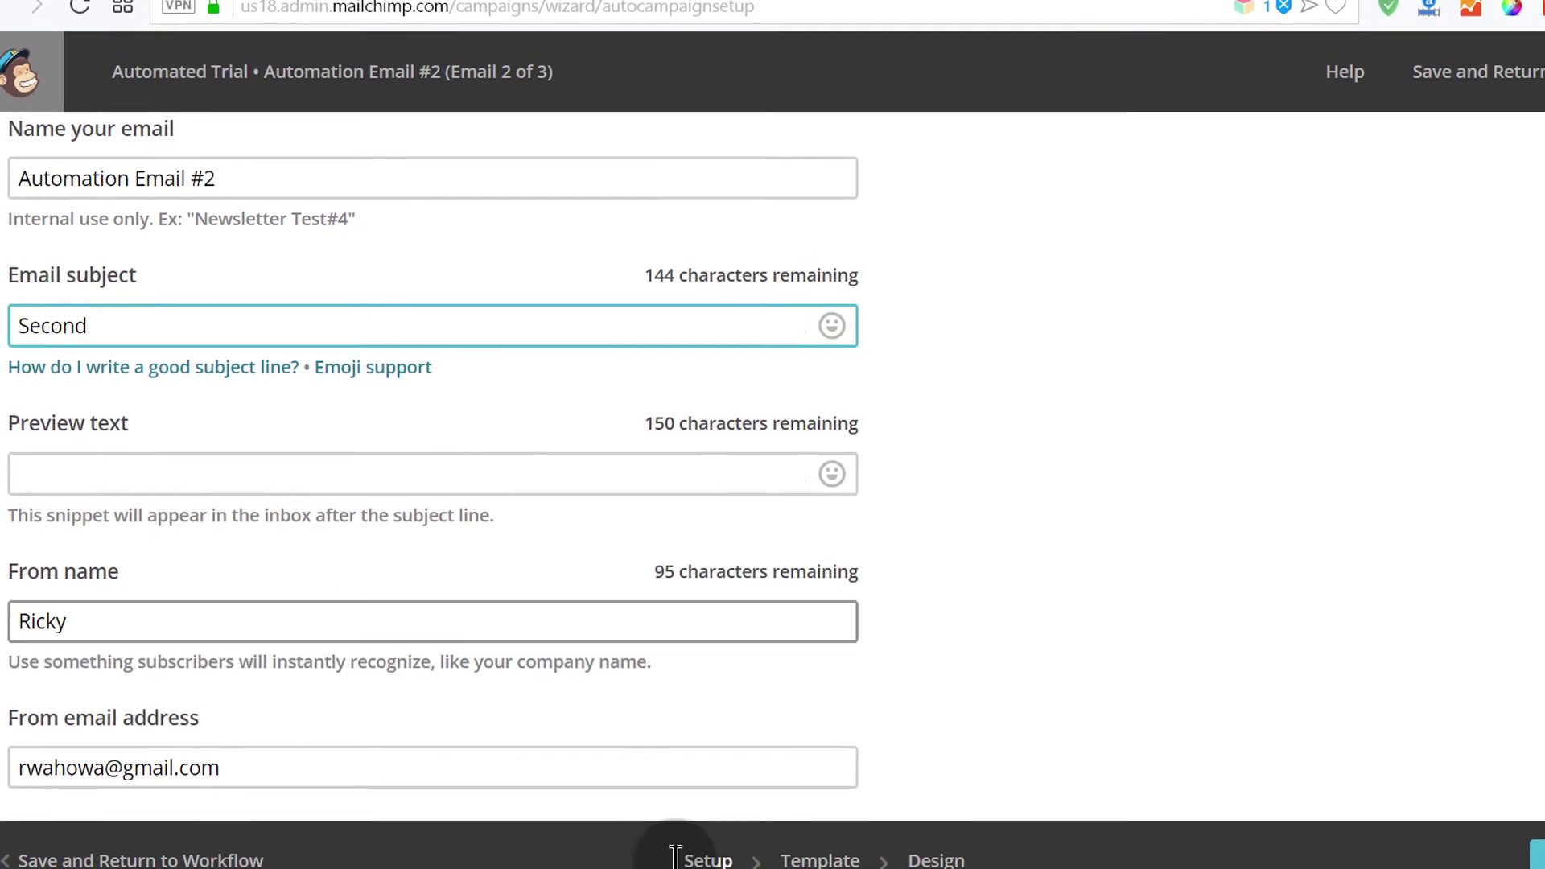
pyautogui.click(1486, 841)
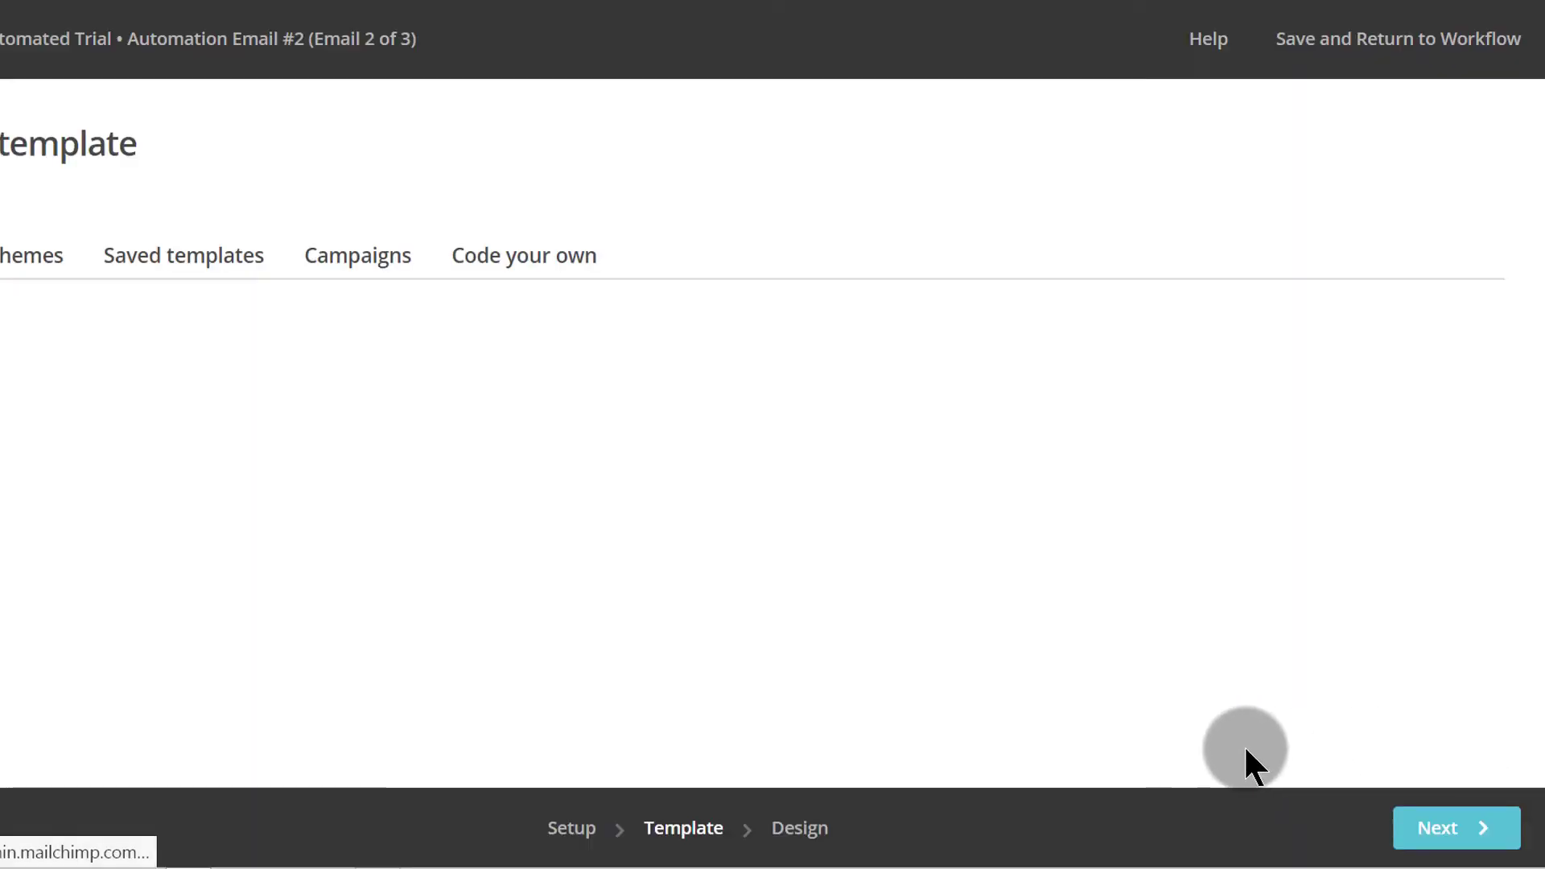
# Base the second email on the recently sent Sample Campaign and save it back to the workflow.
pyautogui.click(357, 255)
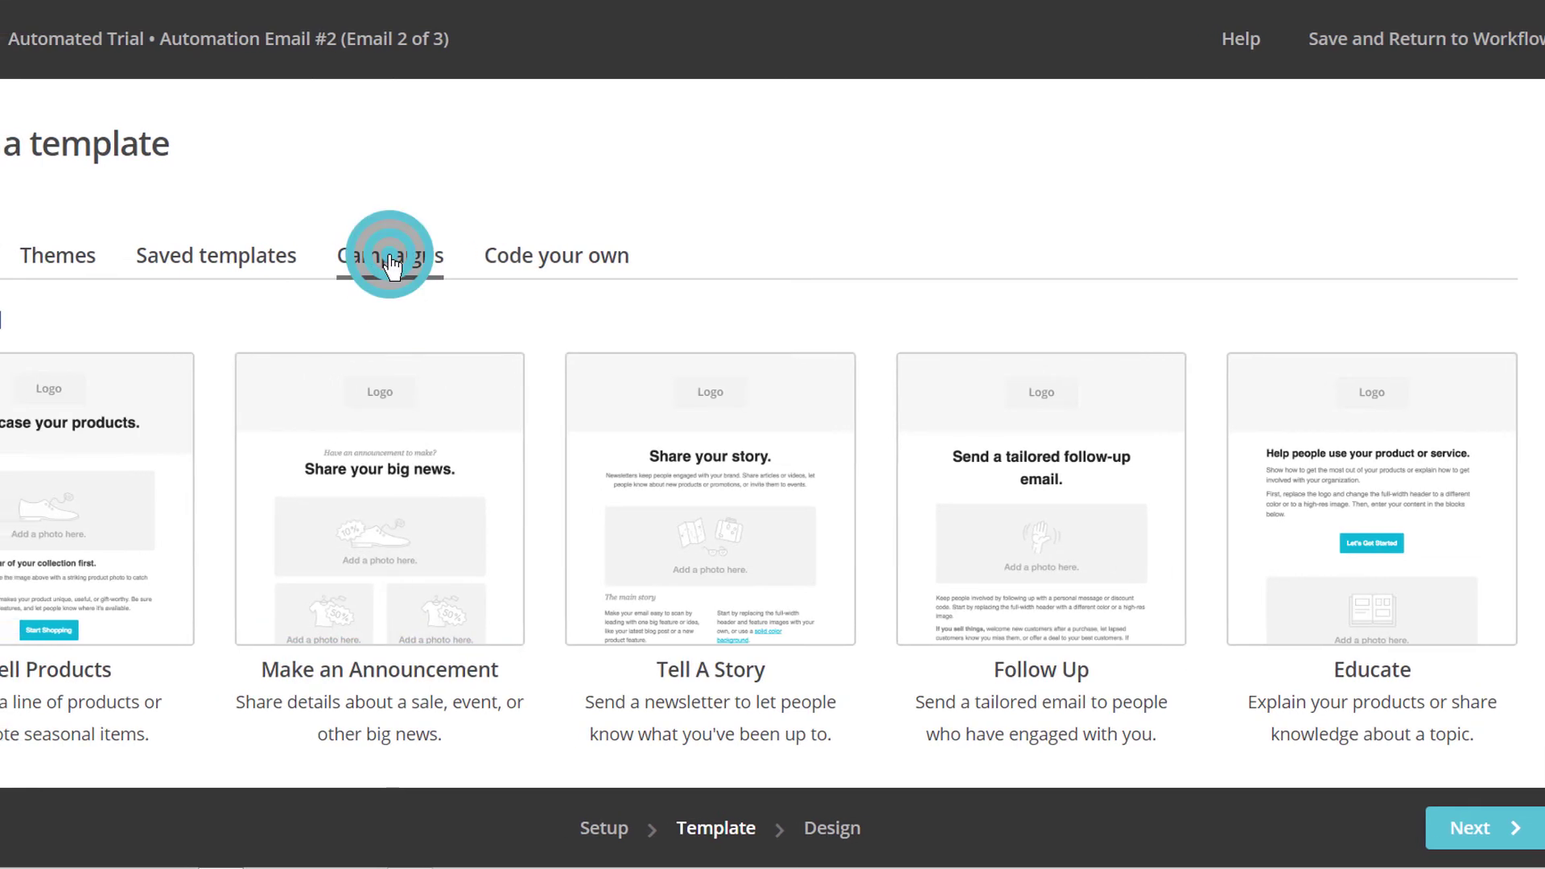
pyautogui.click(88, 569)
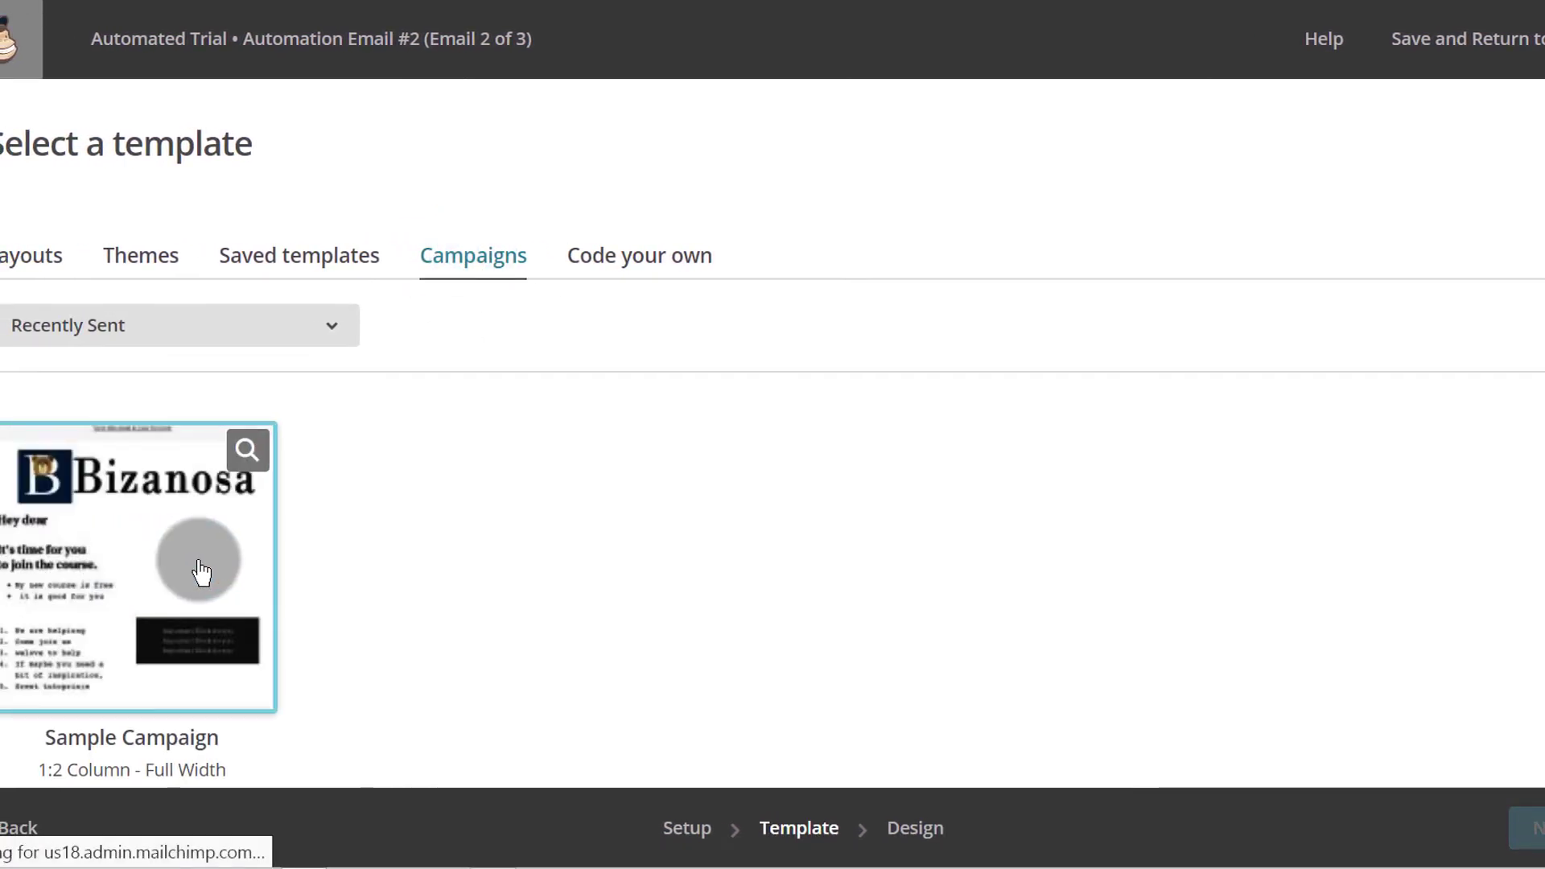
pyautogui.click(156, 564)
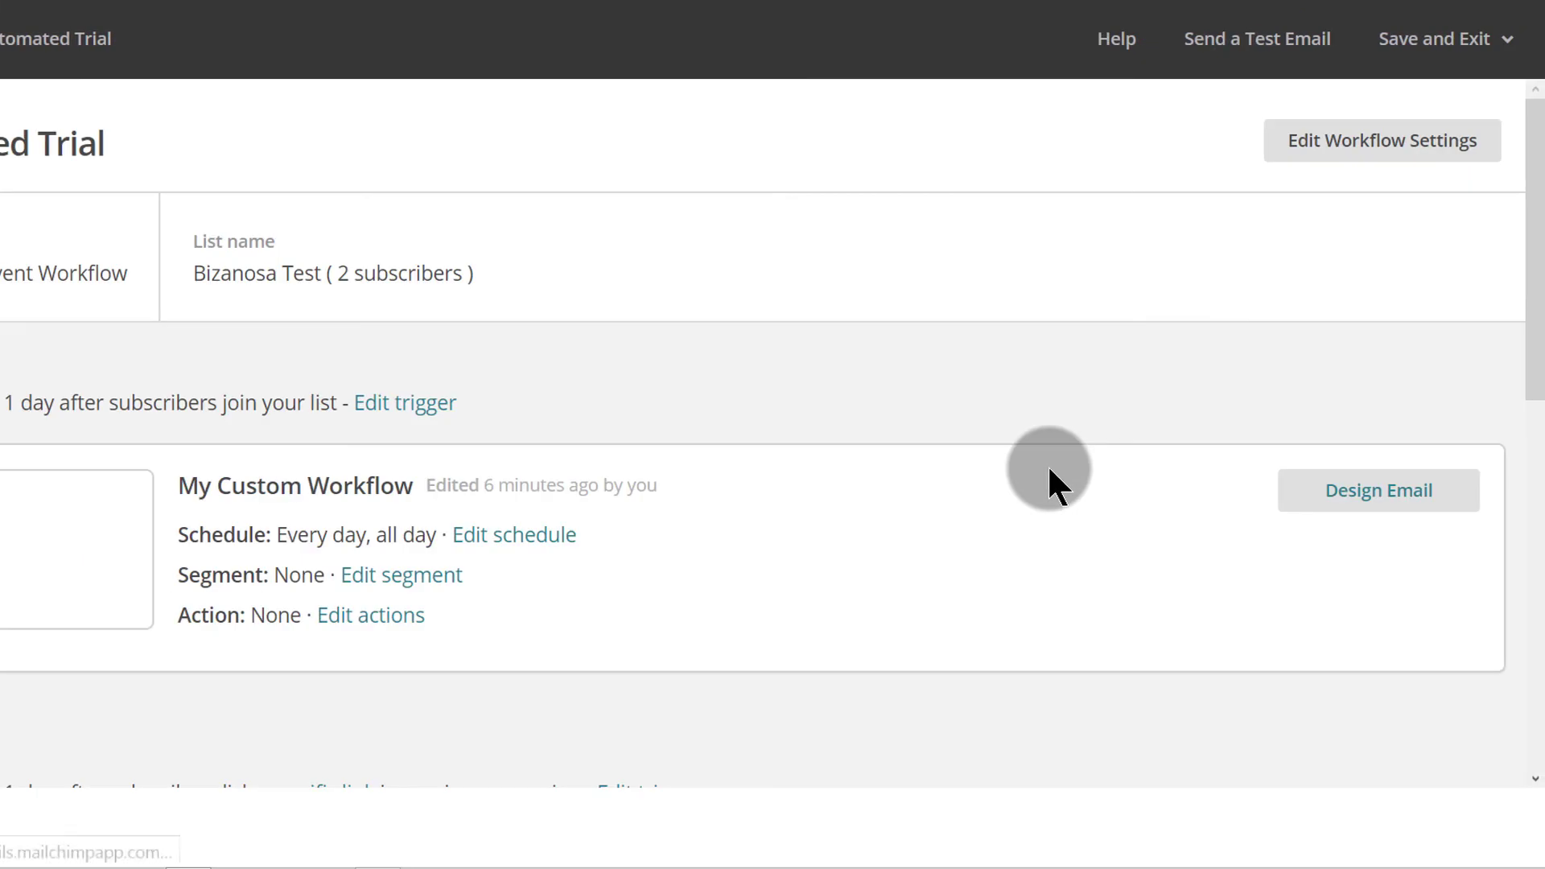
# Open the design of Automation Email #3, enter the email subject "Third" and continue to template selection.
pyautogui.scroll(-10, 1047, 464)
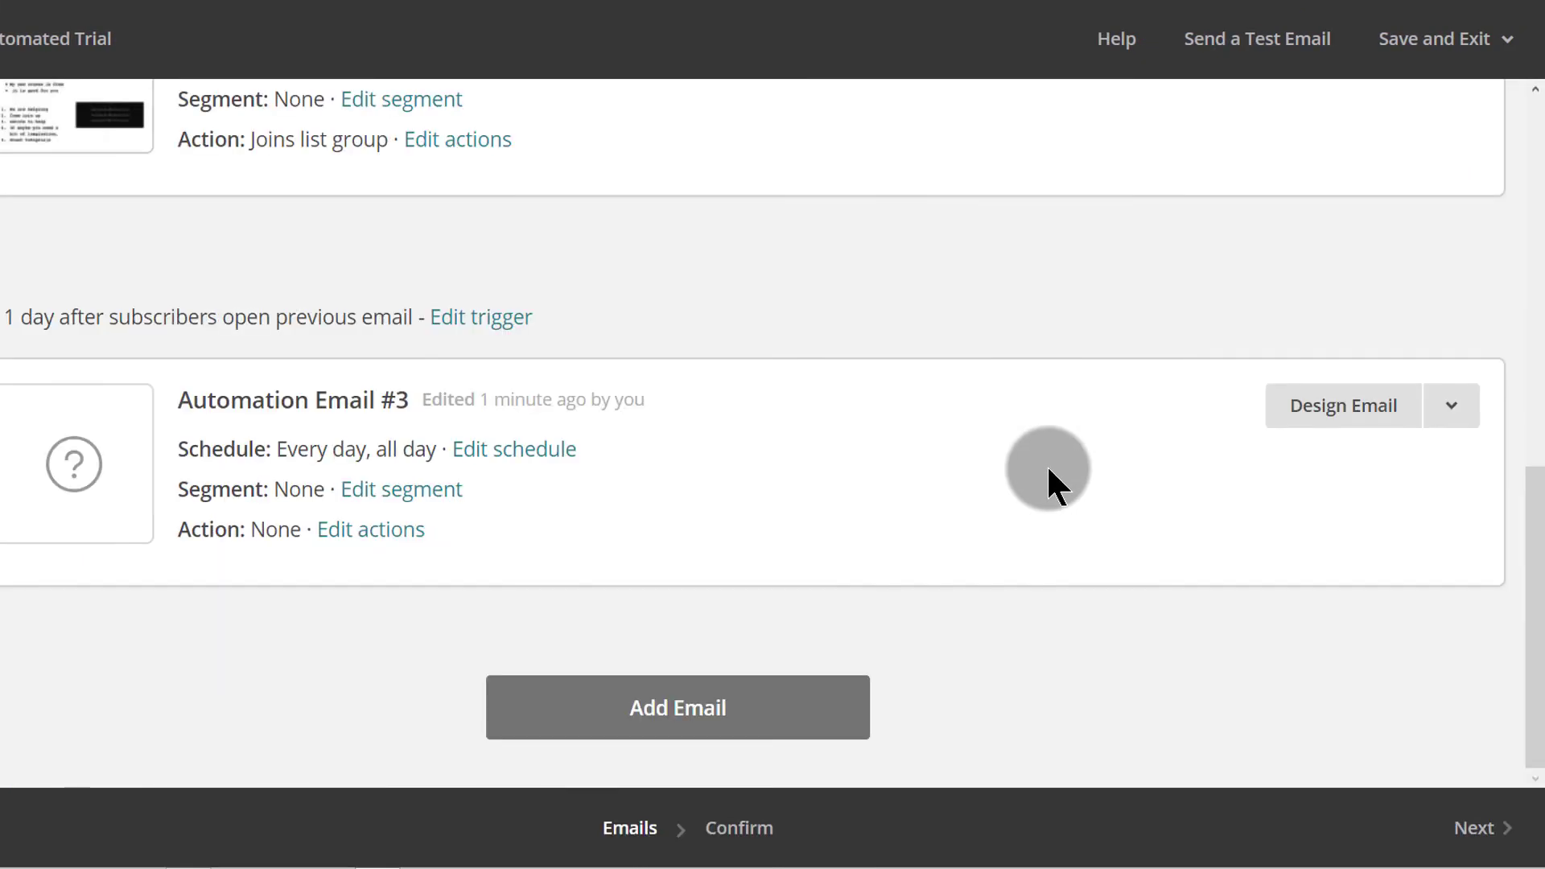
pyautogui.click(1352, 409)
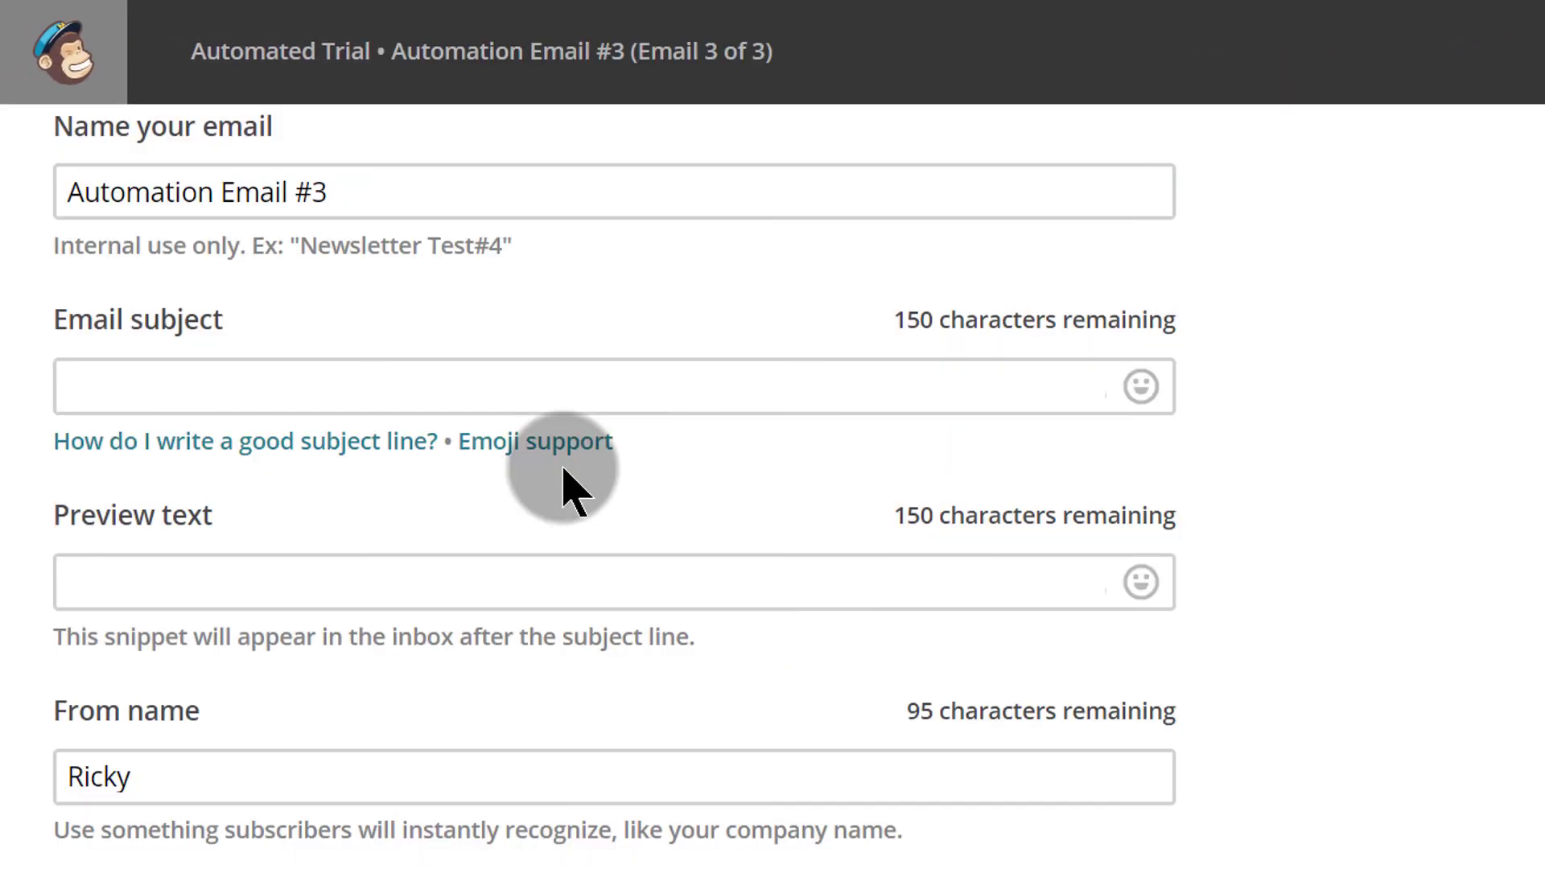
pyautogui.click(298, 384)
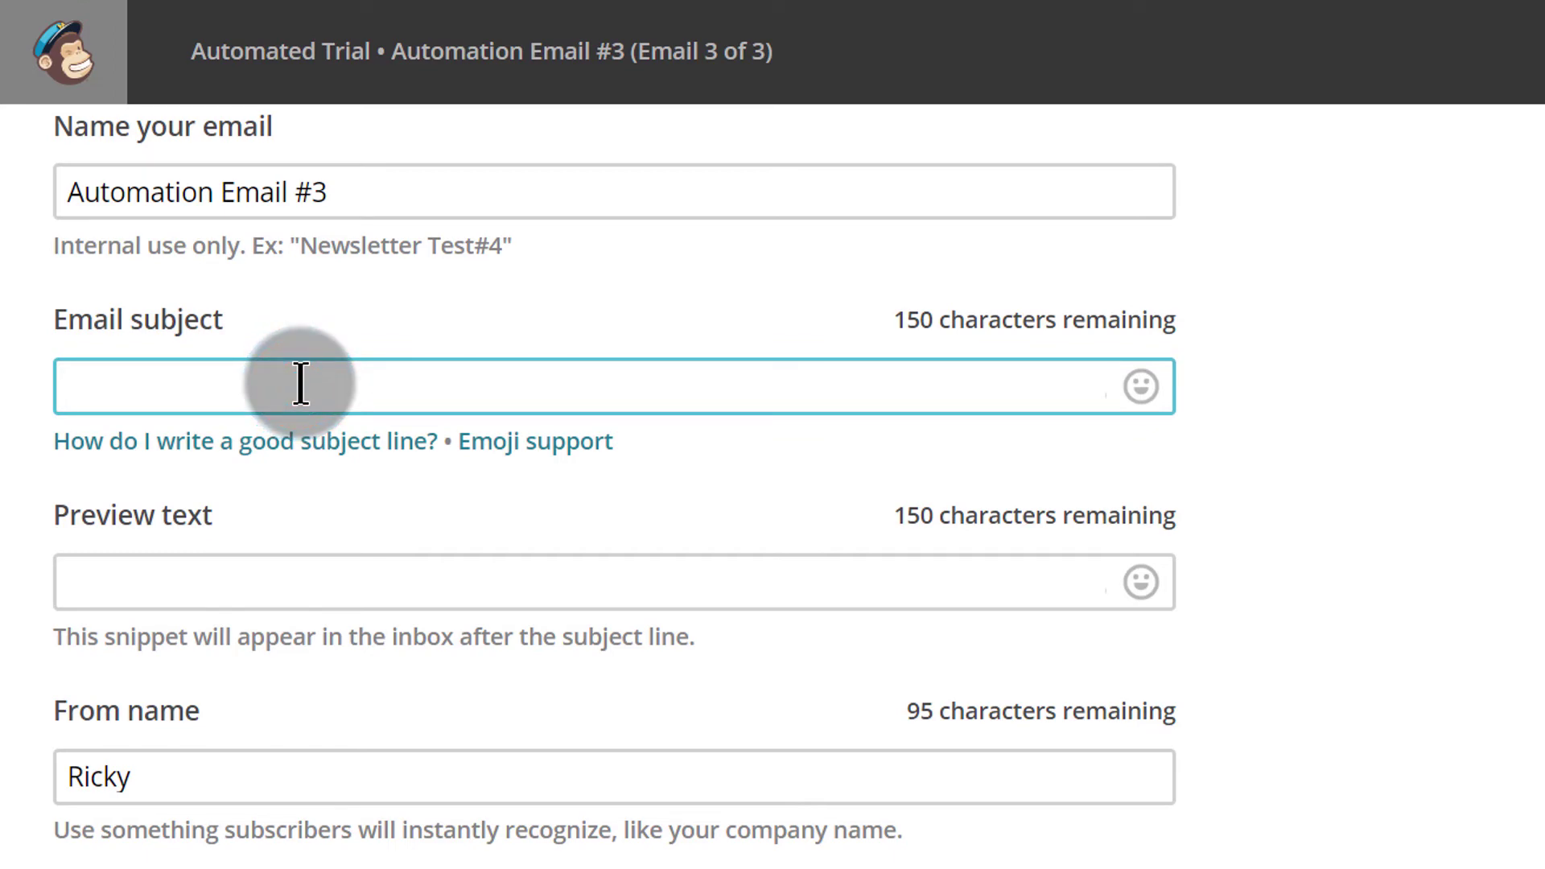
pyautogui.write('Third')
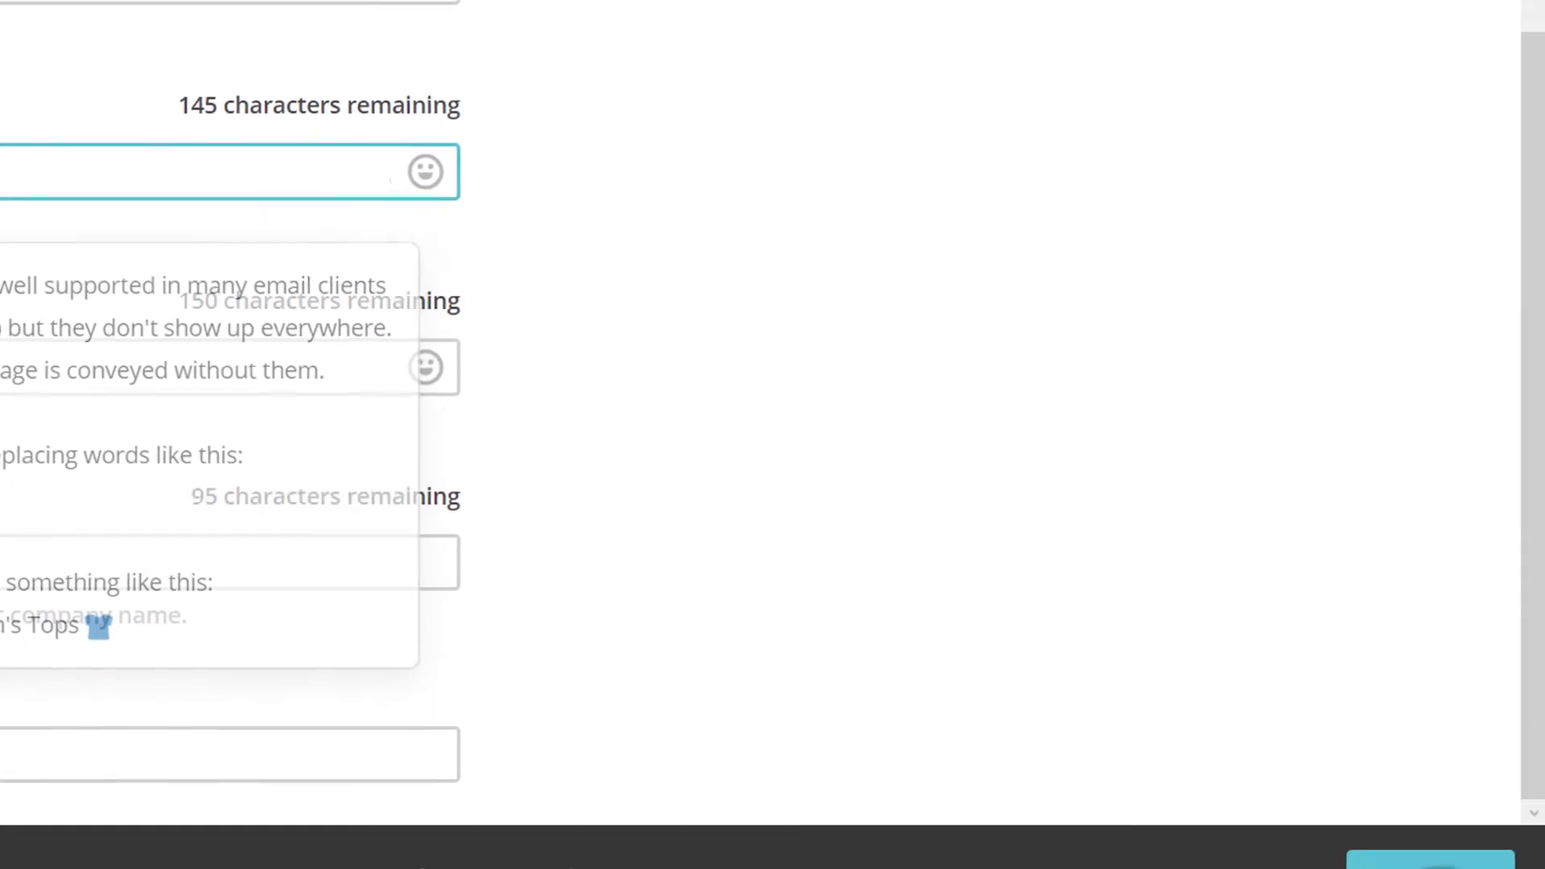
pyautogui.click(1413, 865)
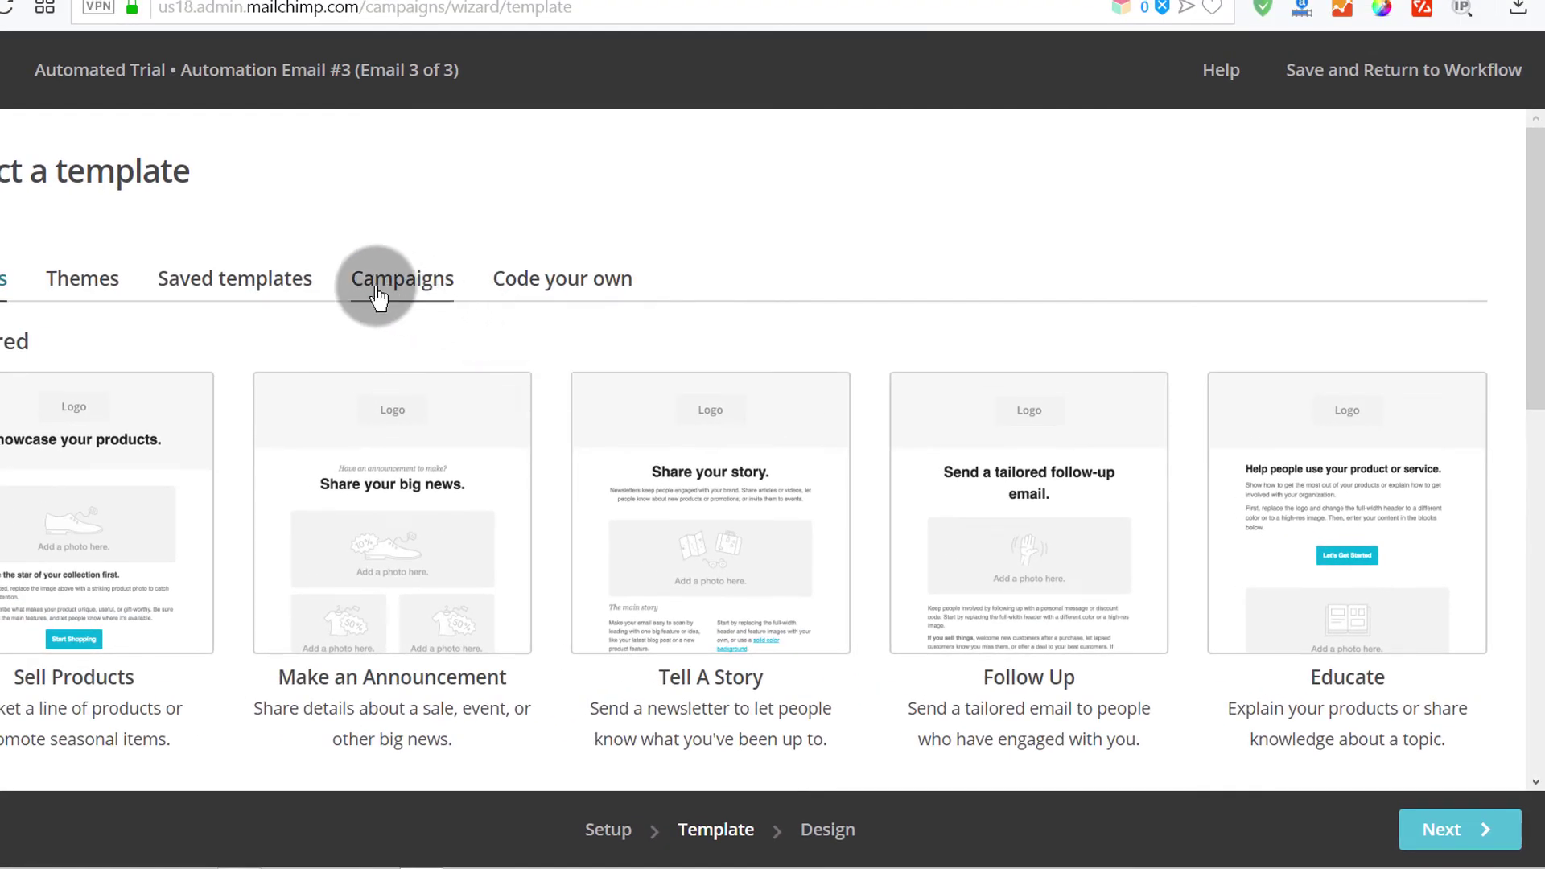
# Reuse the Sample Campaign design for the third email, look through its content and save it.
pyautogui.click(378, 300)
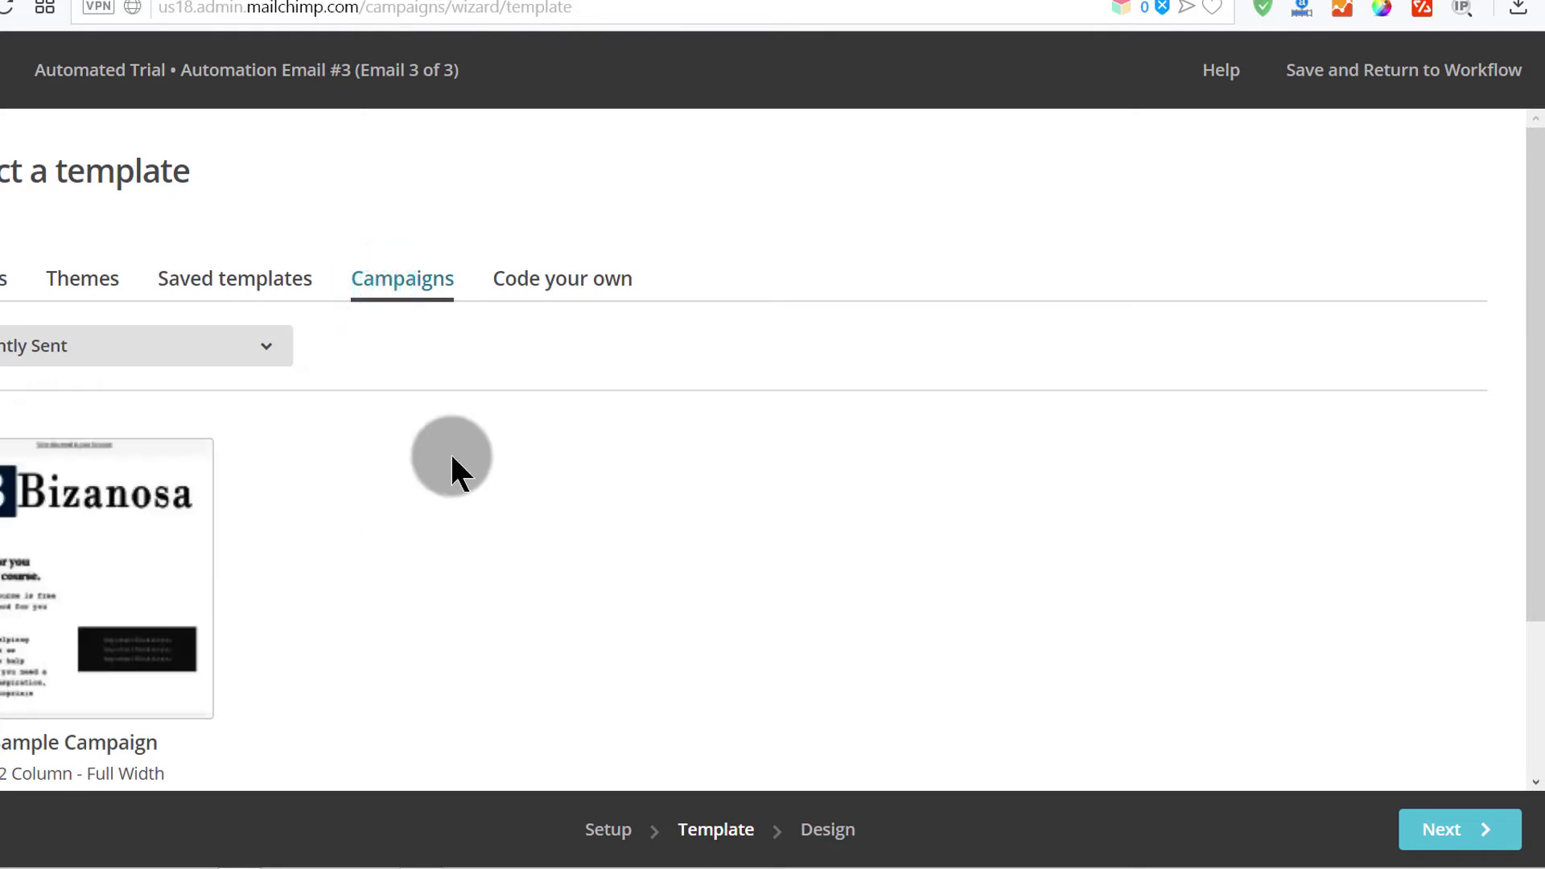
pyautogui.click(78, 531)
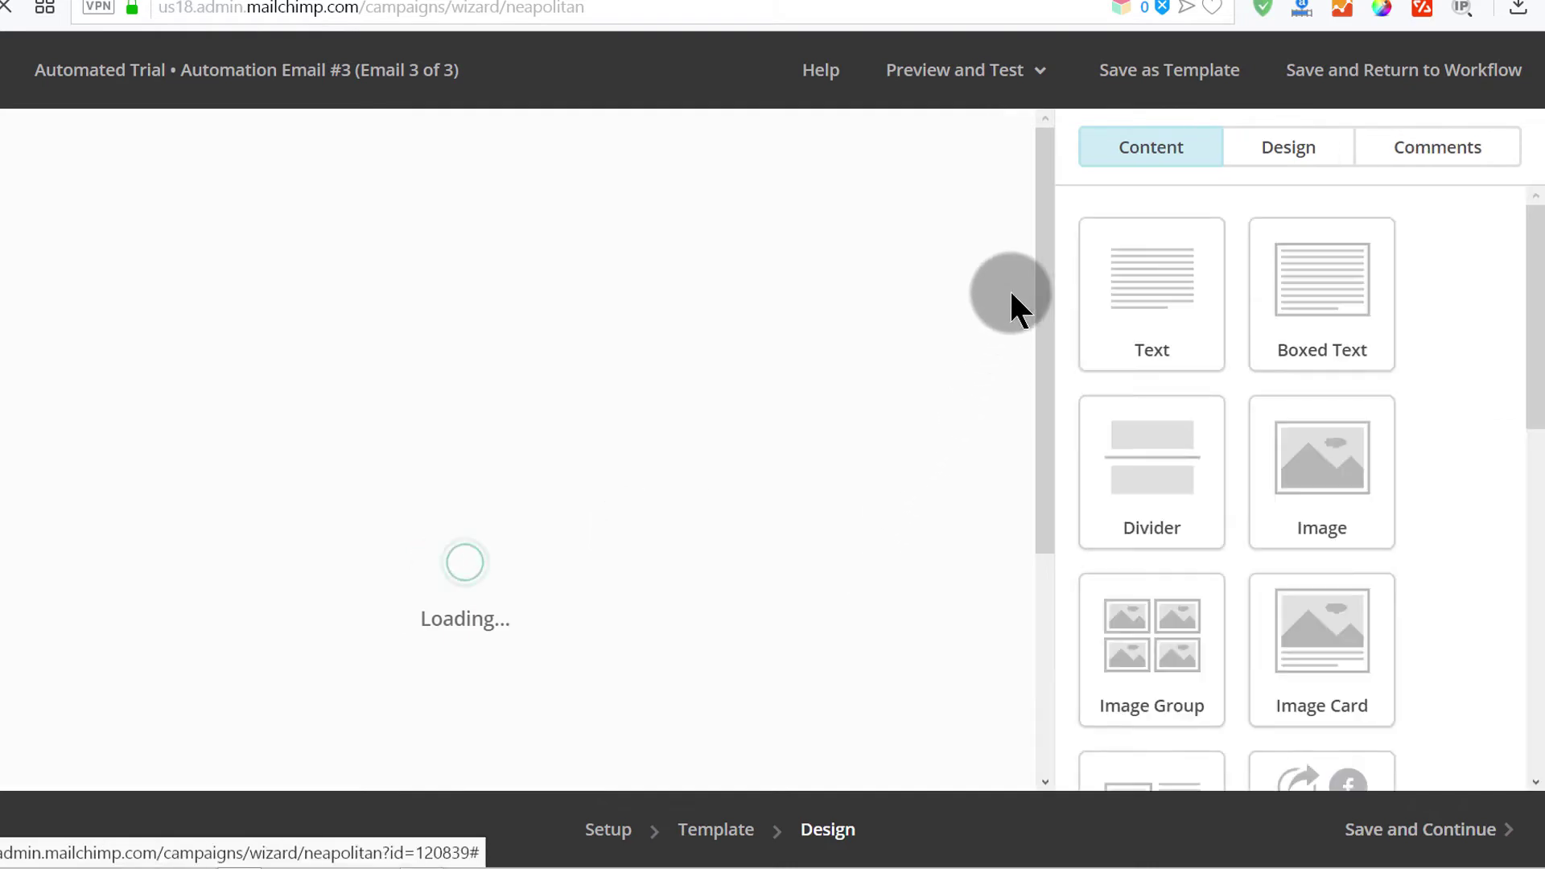
pyautogui.moveTo(1043, 220); pyautogui.dragTo(1062, 467)
pyautogui.scroll(1, 990, 510)
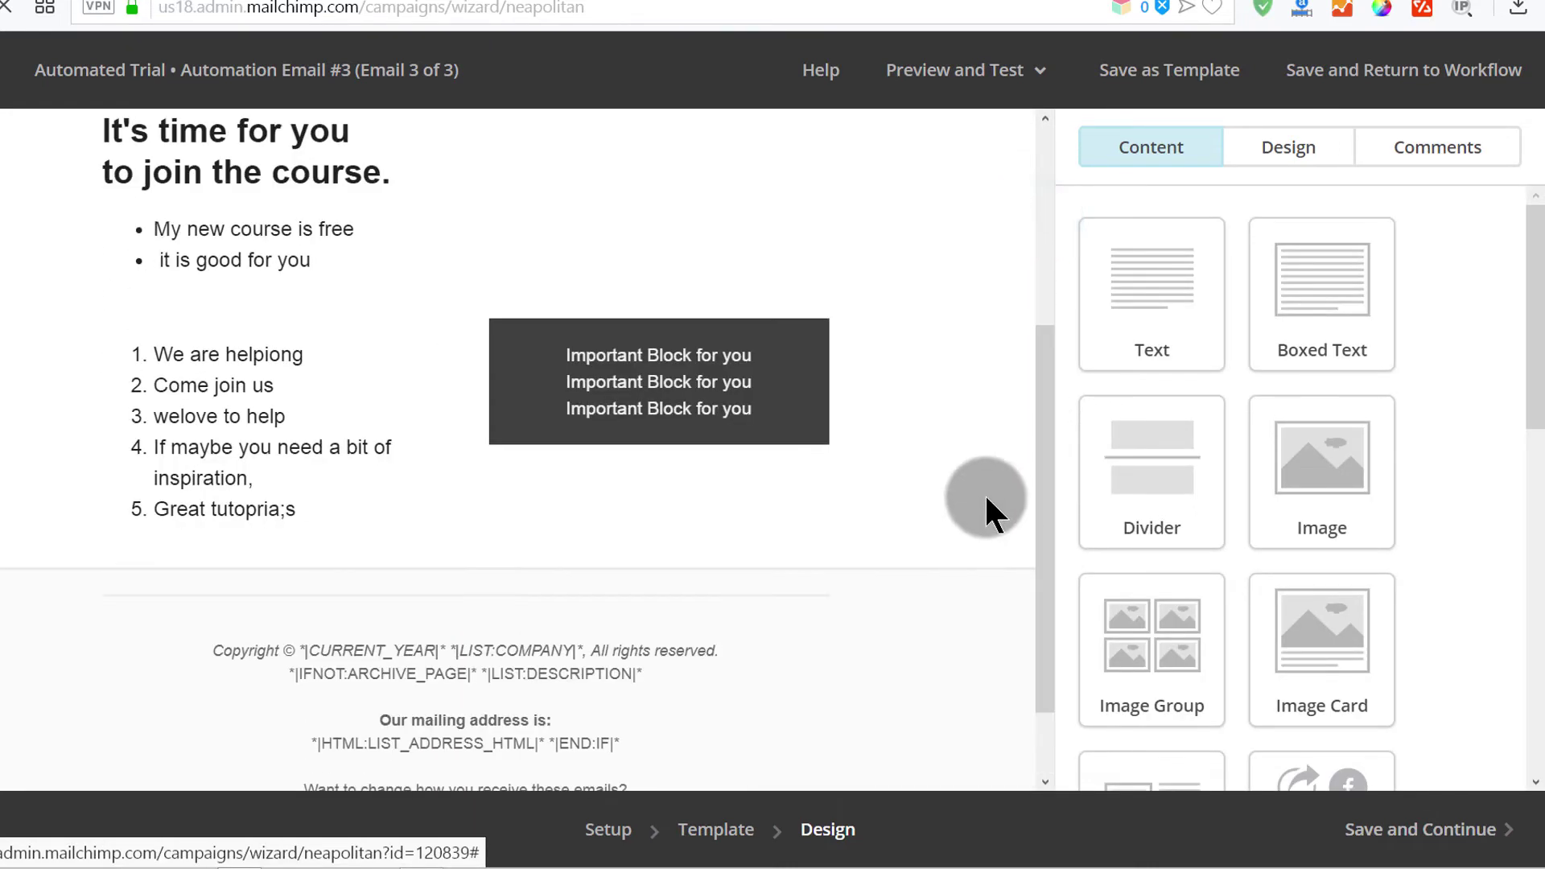
pyautogui.scroll(5, 201, 395)
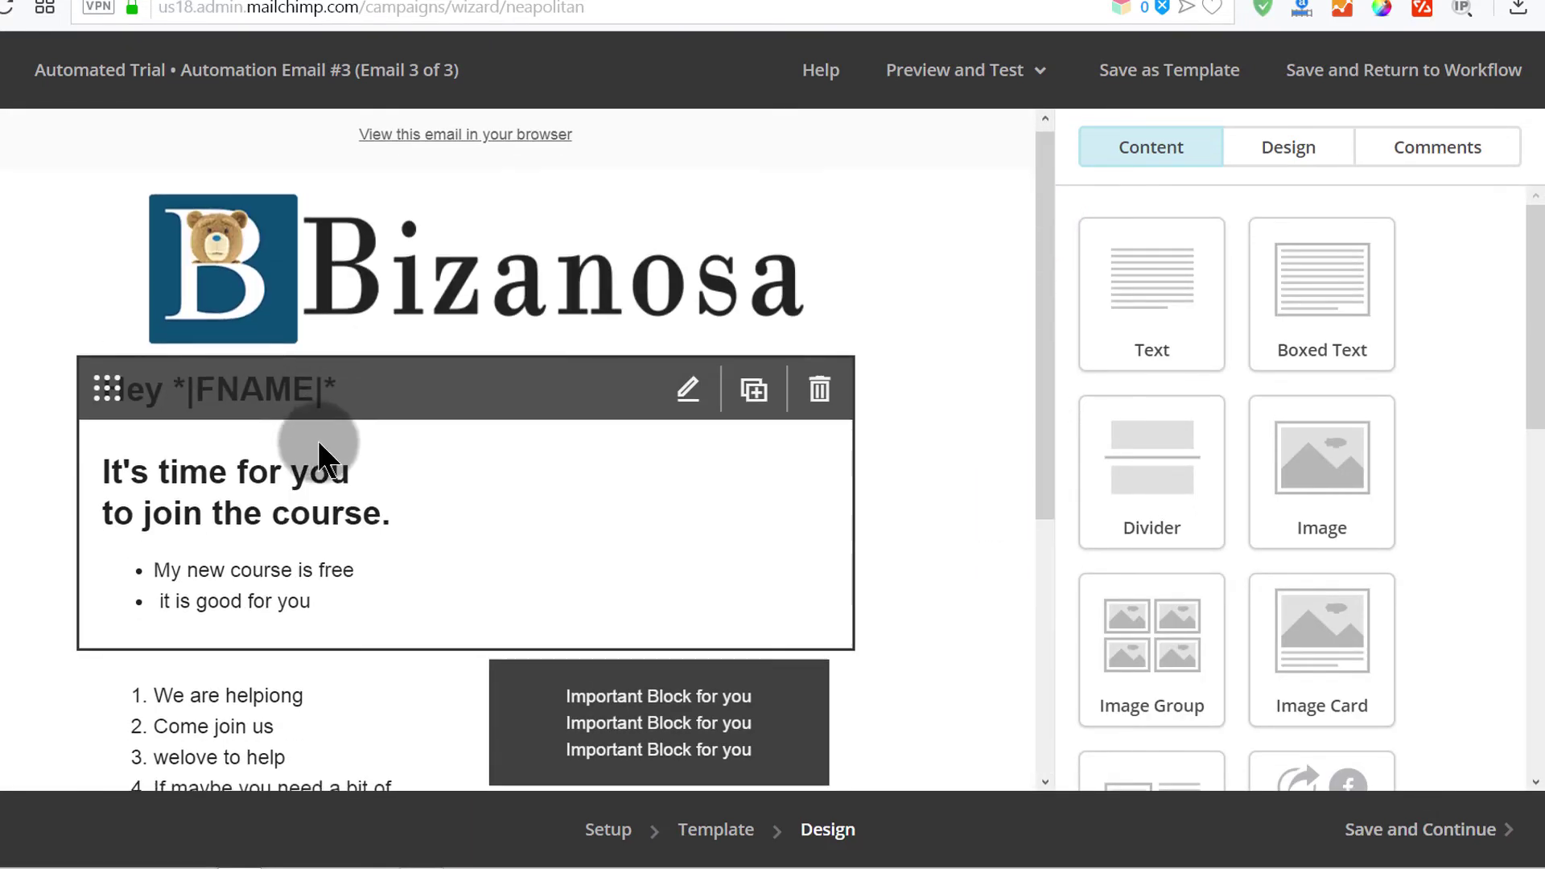
pyautogui.scroll(-5, 419, 459)
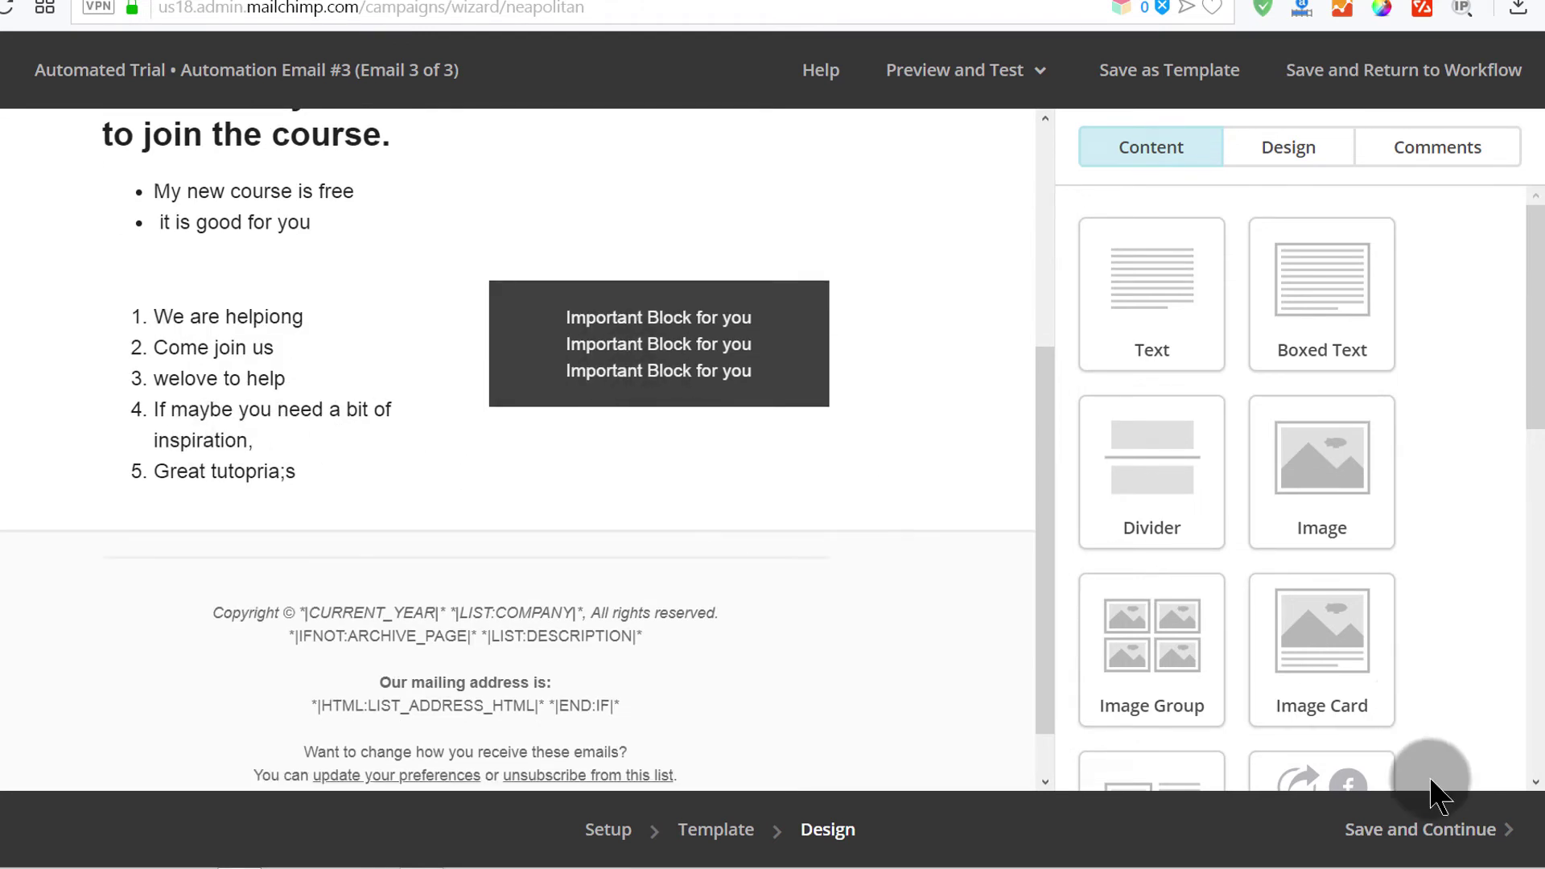
pyautogui.click(1419, 830)
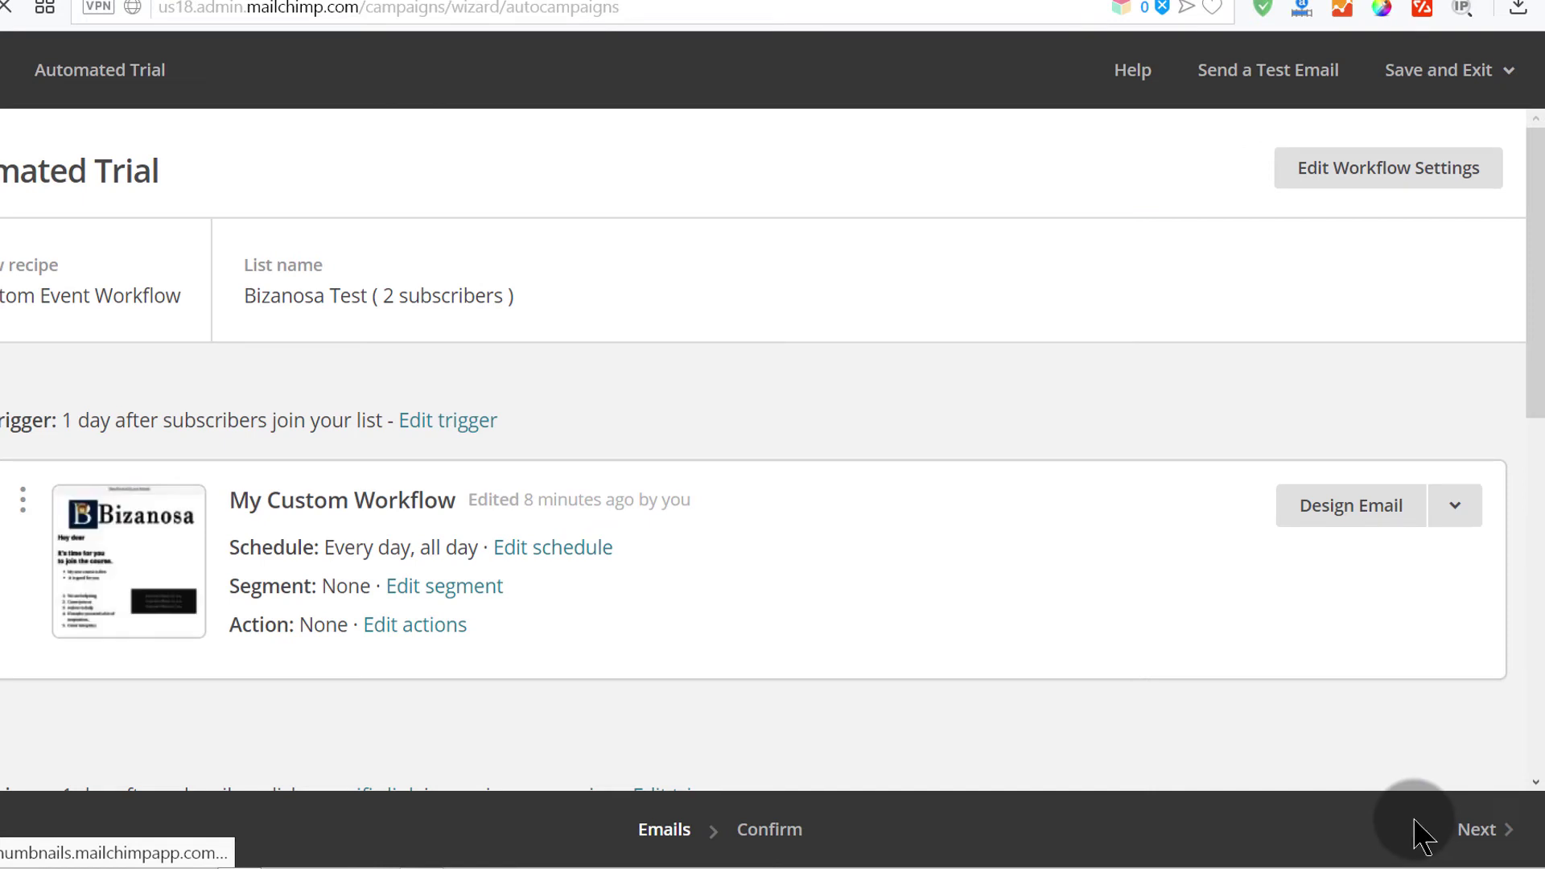
# Add a fourth email at the end of the automation workflow.
pyautogui.scroll(-10, 787, 605)
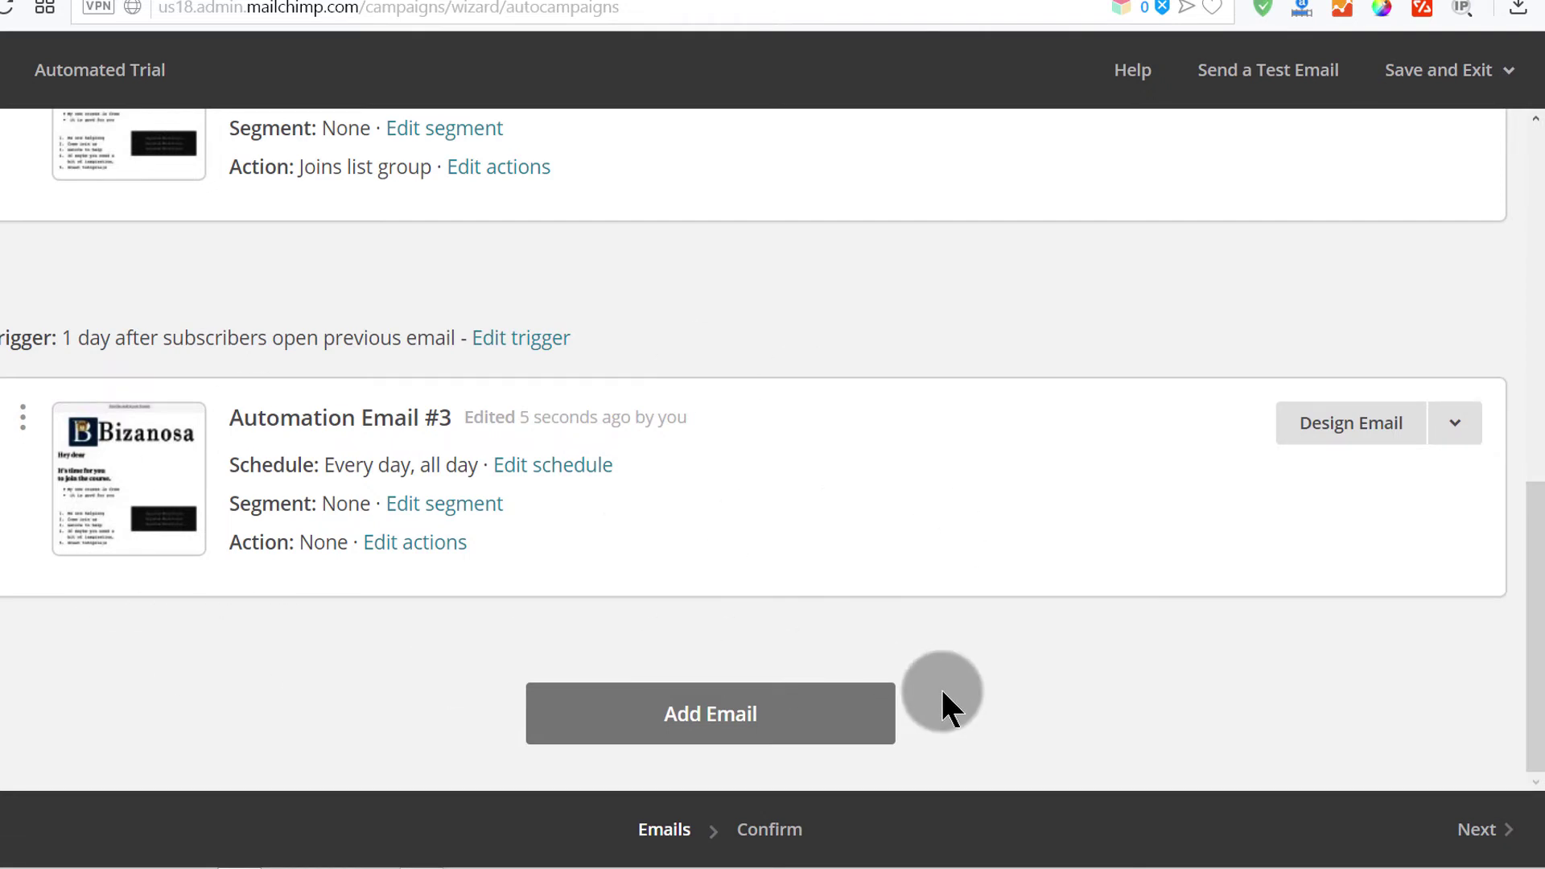
pyautogui.click(726, 714)
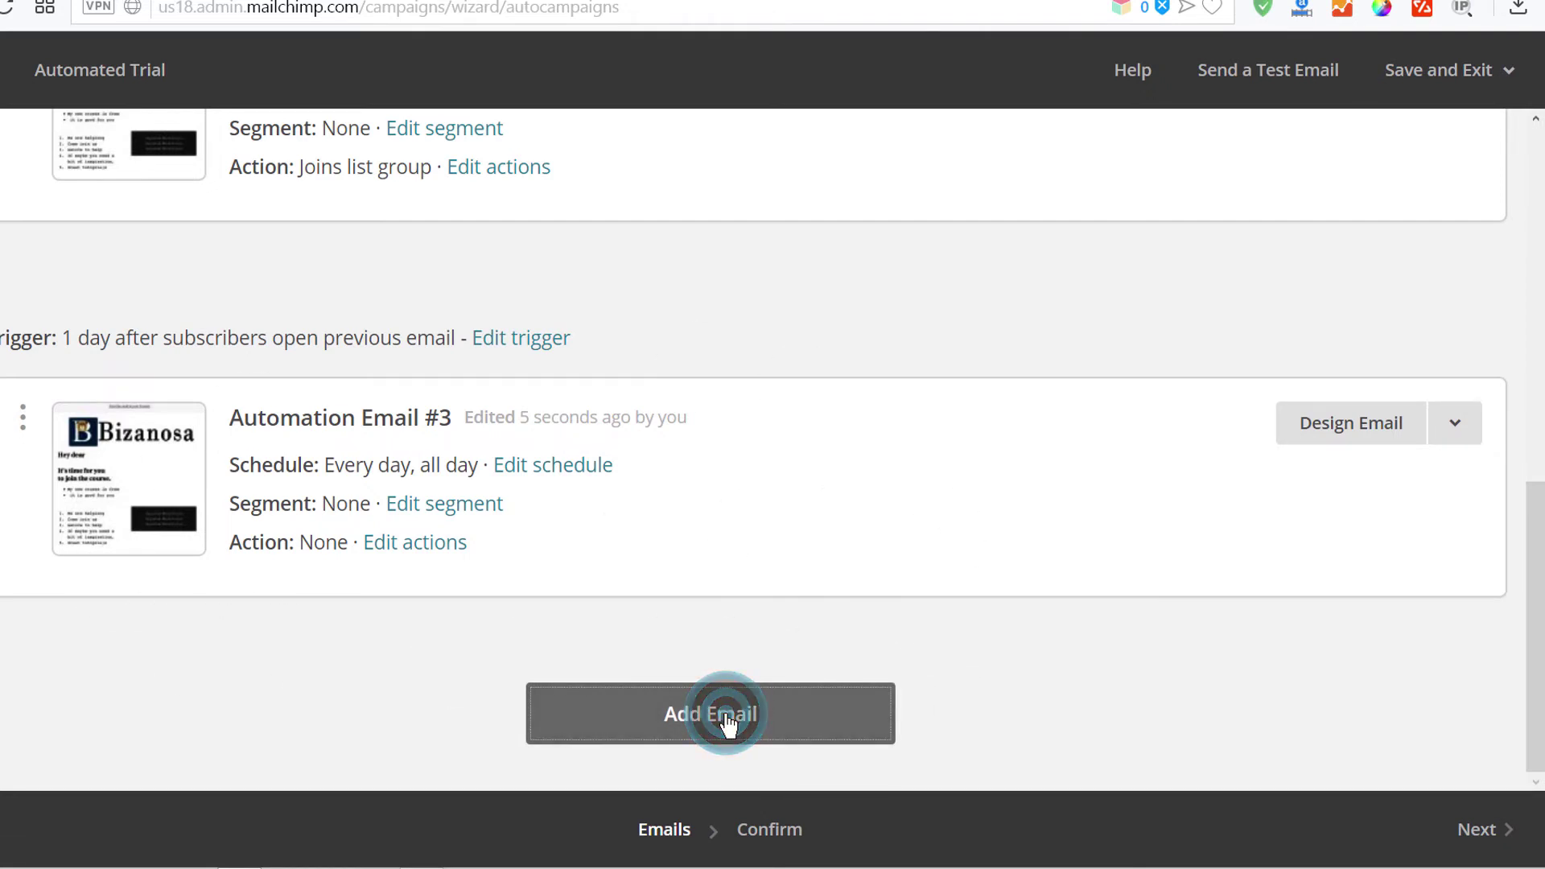
pyautogui.scroll(-5, 556, 592)
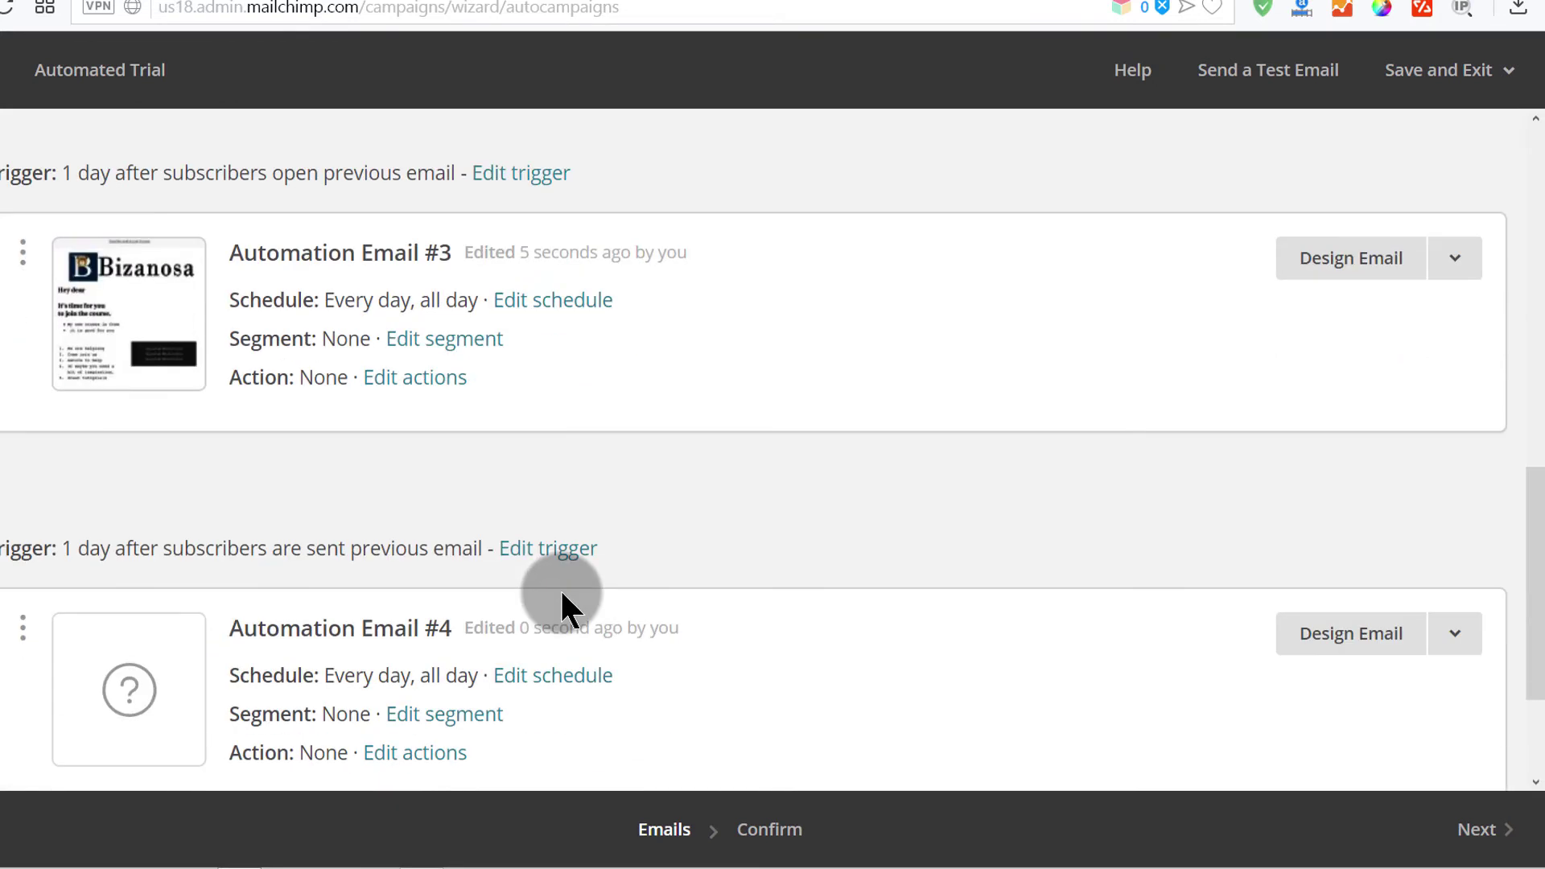
# Set the fourth email's trigger delay to 1 week after the previous email is sent and update the trigger.
pyautogui.click(534, 340)
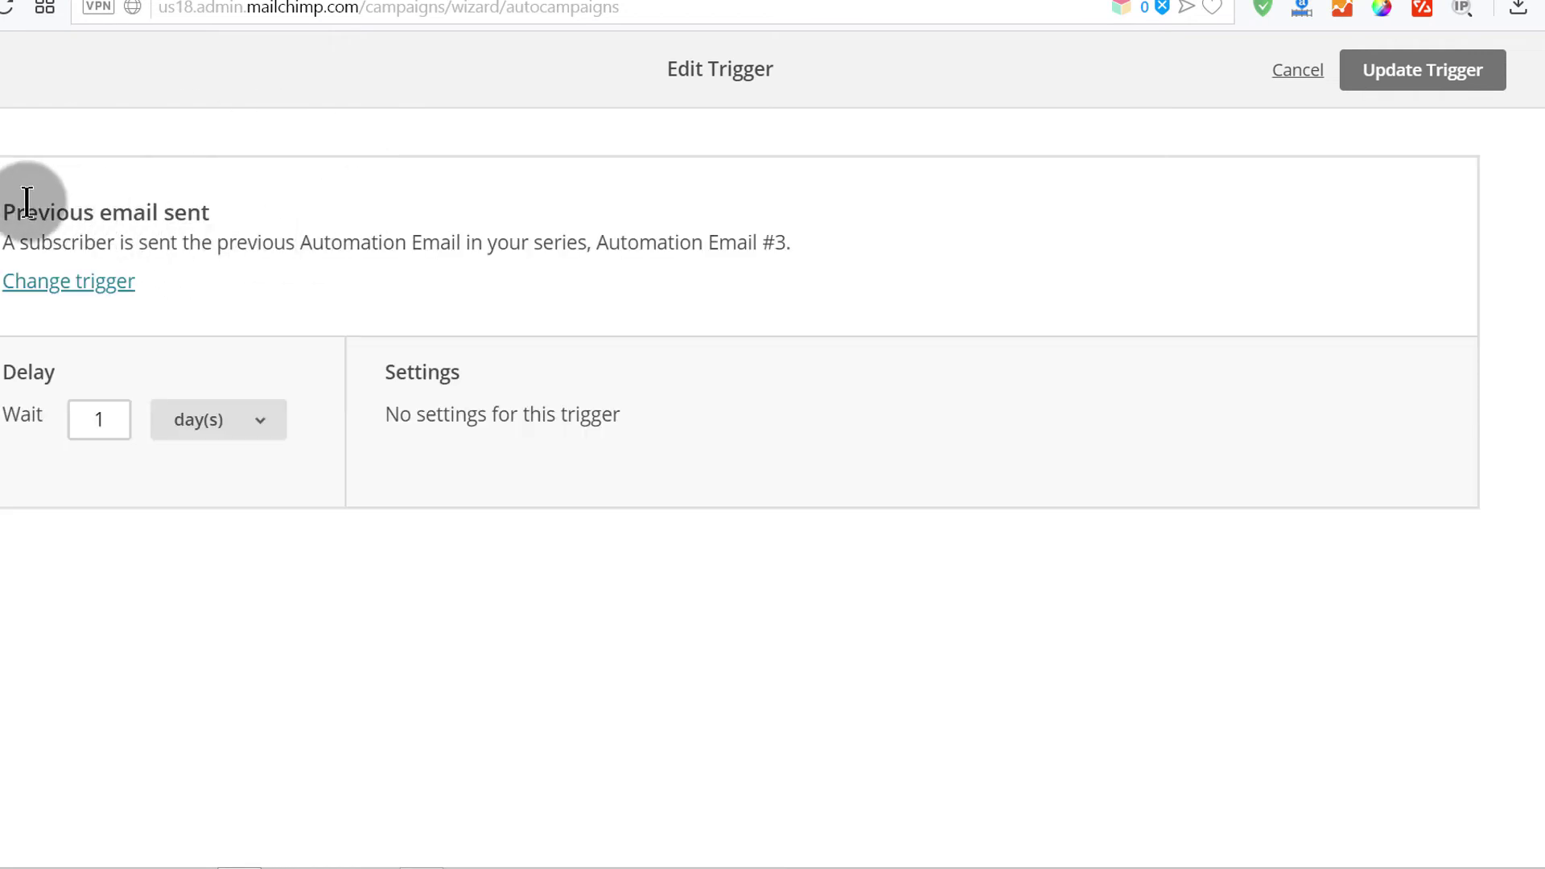
pyautogui.moveTo(4, 211); pyautogui.dragTo(226, 215)
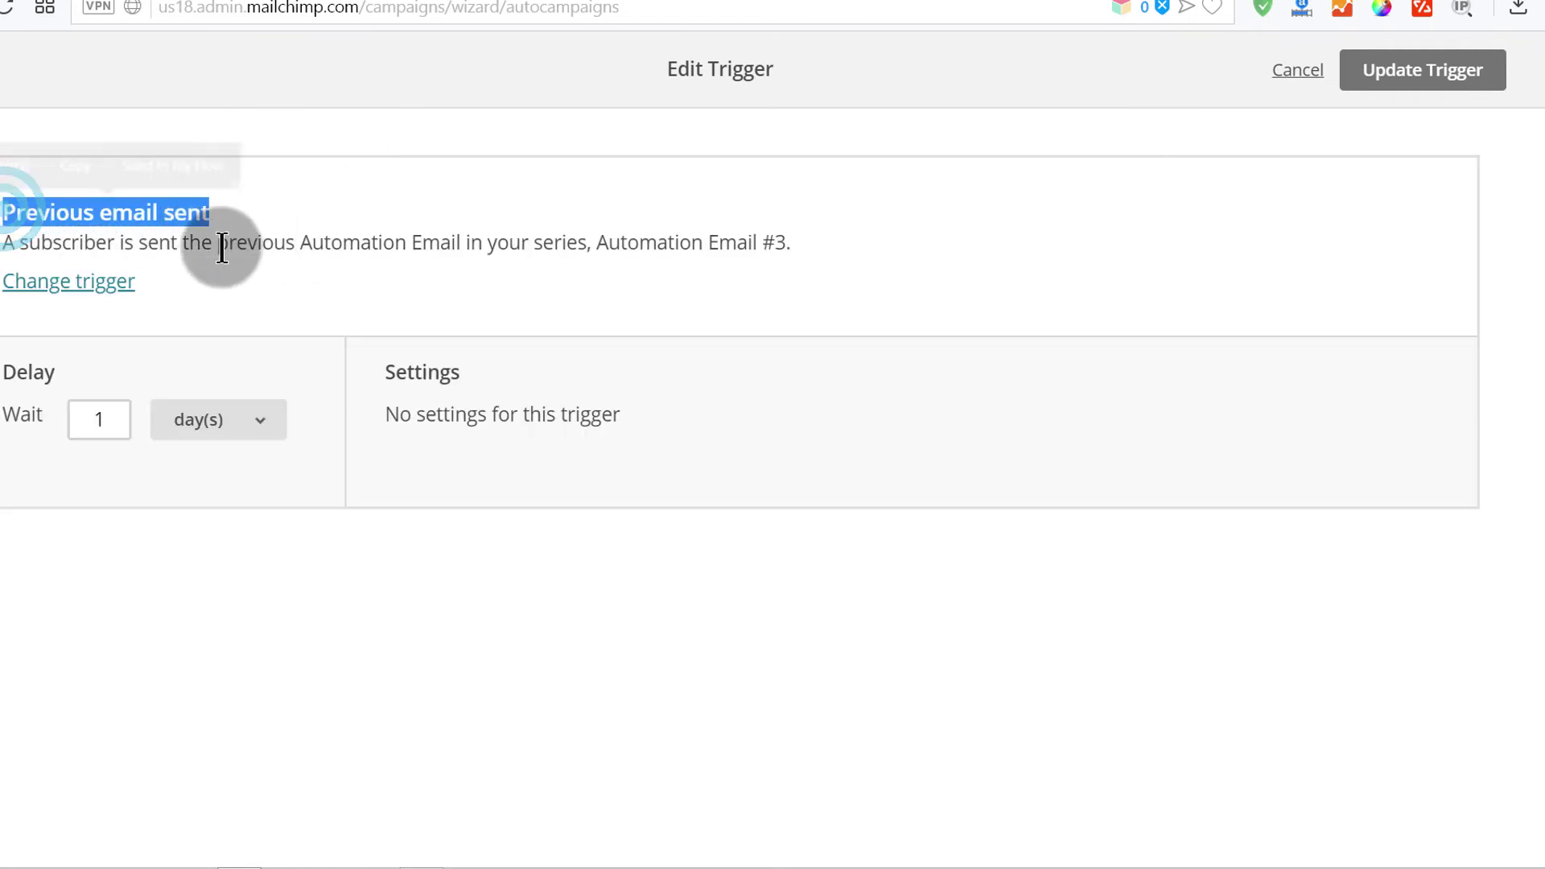
pyautogui.click(221, 244)
pyautogui.click(96, 420)
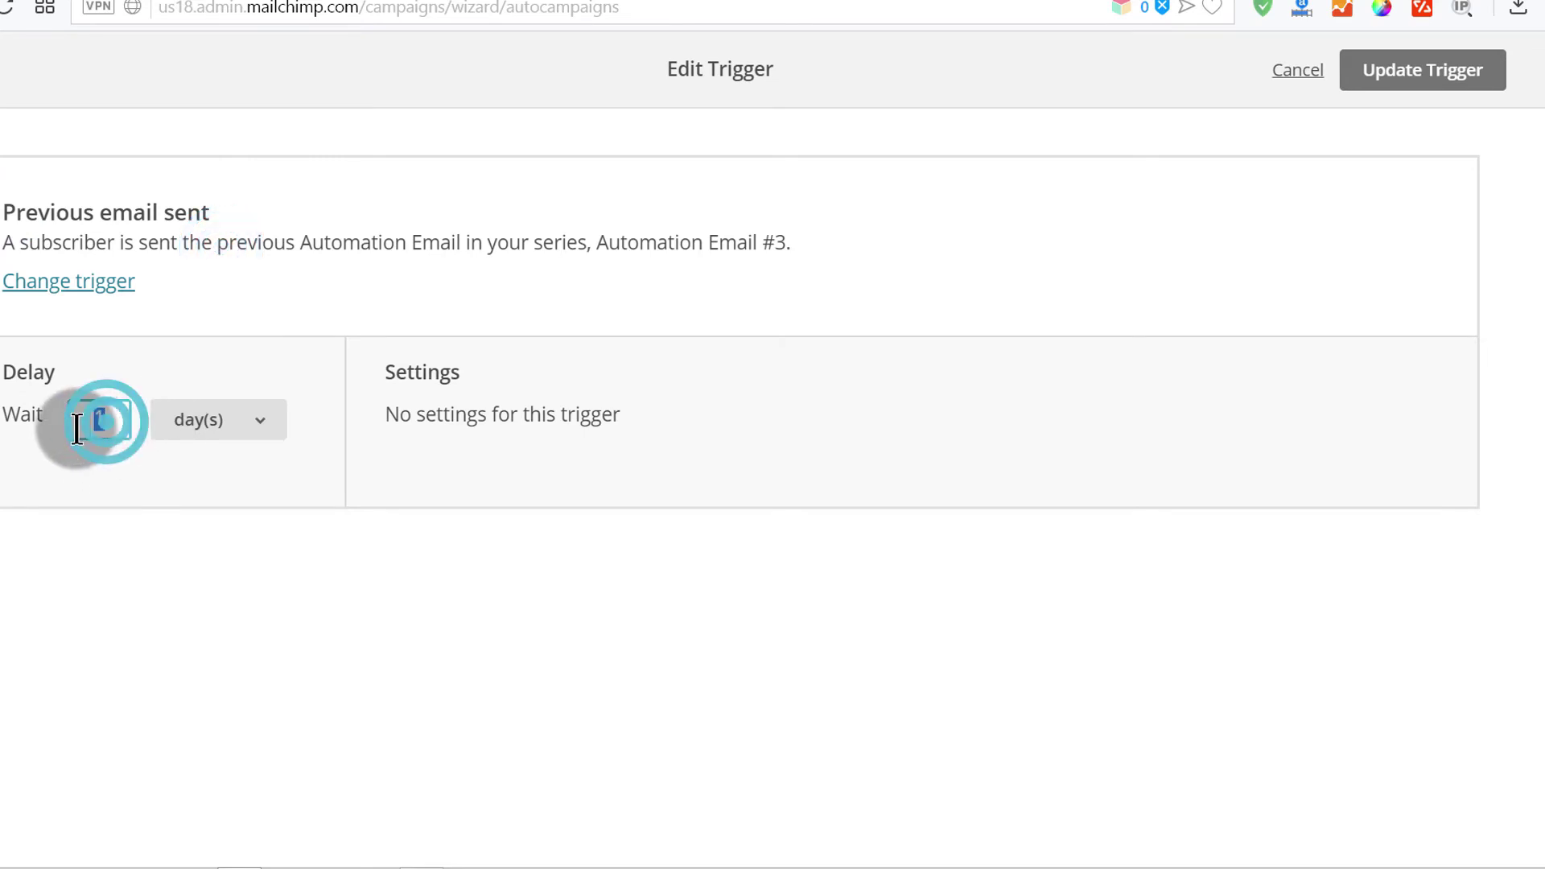
pyautogui.click(163, 511)
pyautogui.click(240, 421)
pyautogui.click(207, 504)
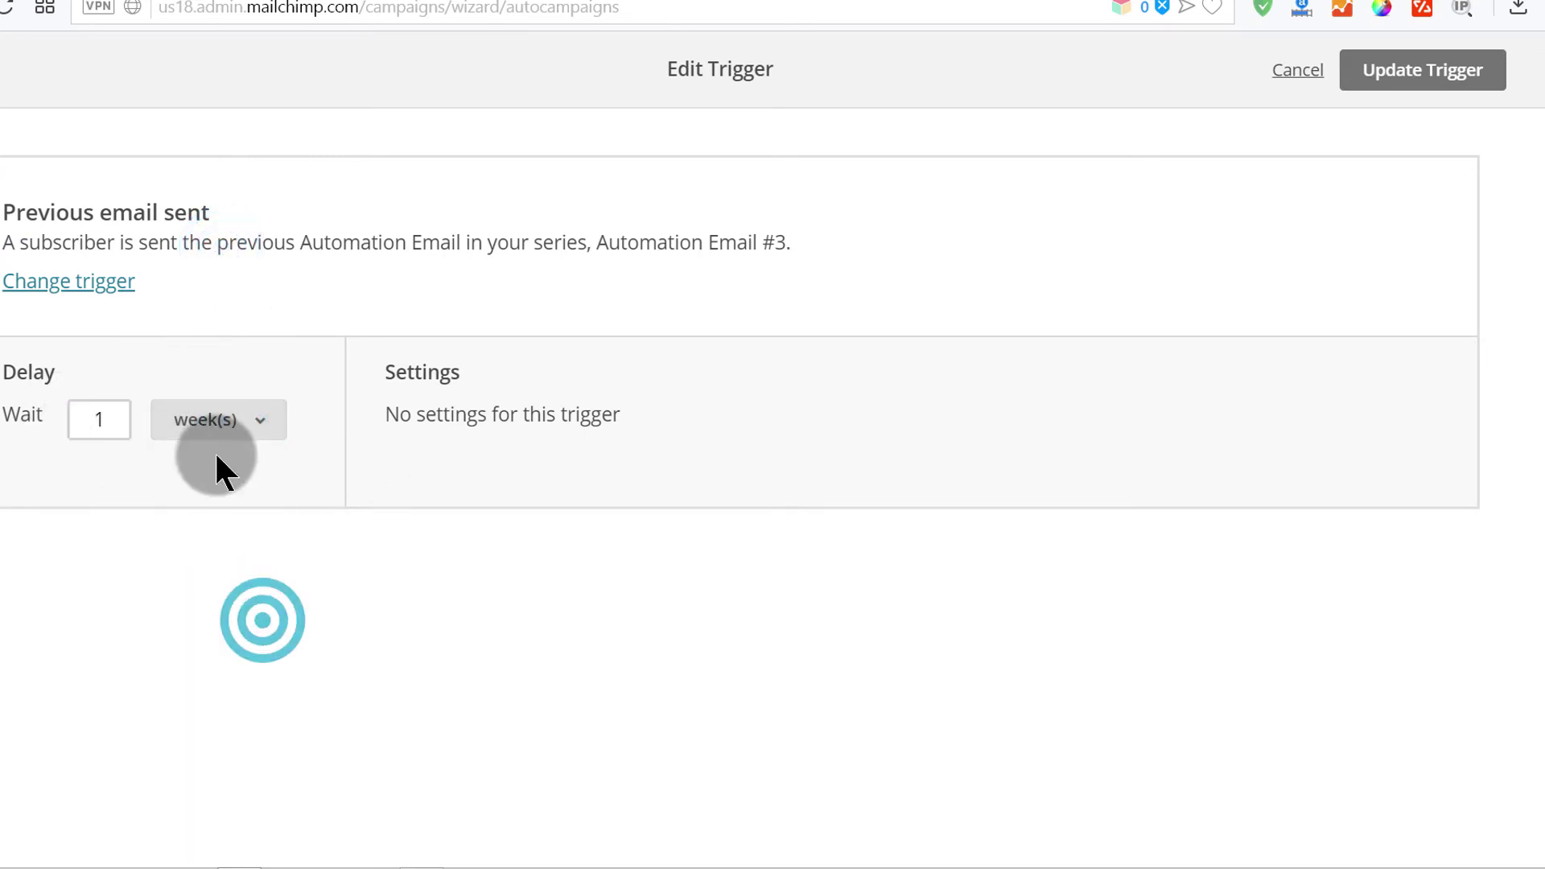
pyautogui.click(1440, 88)
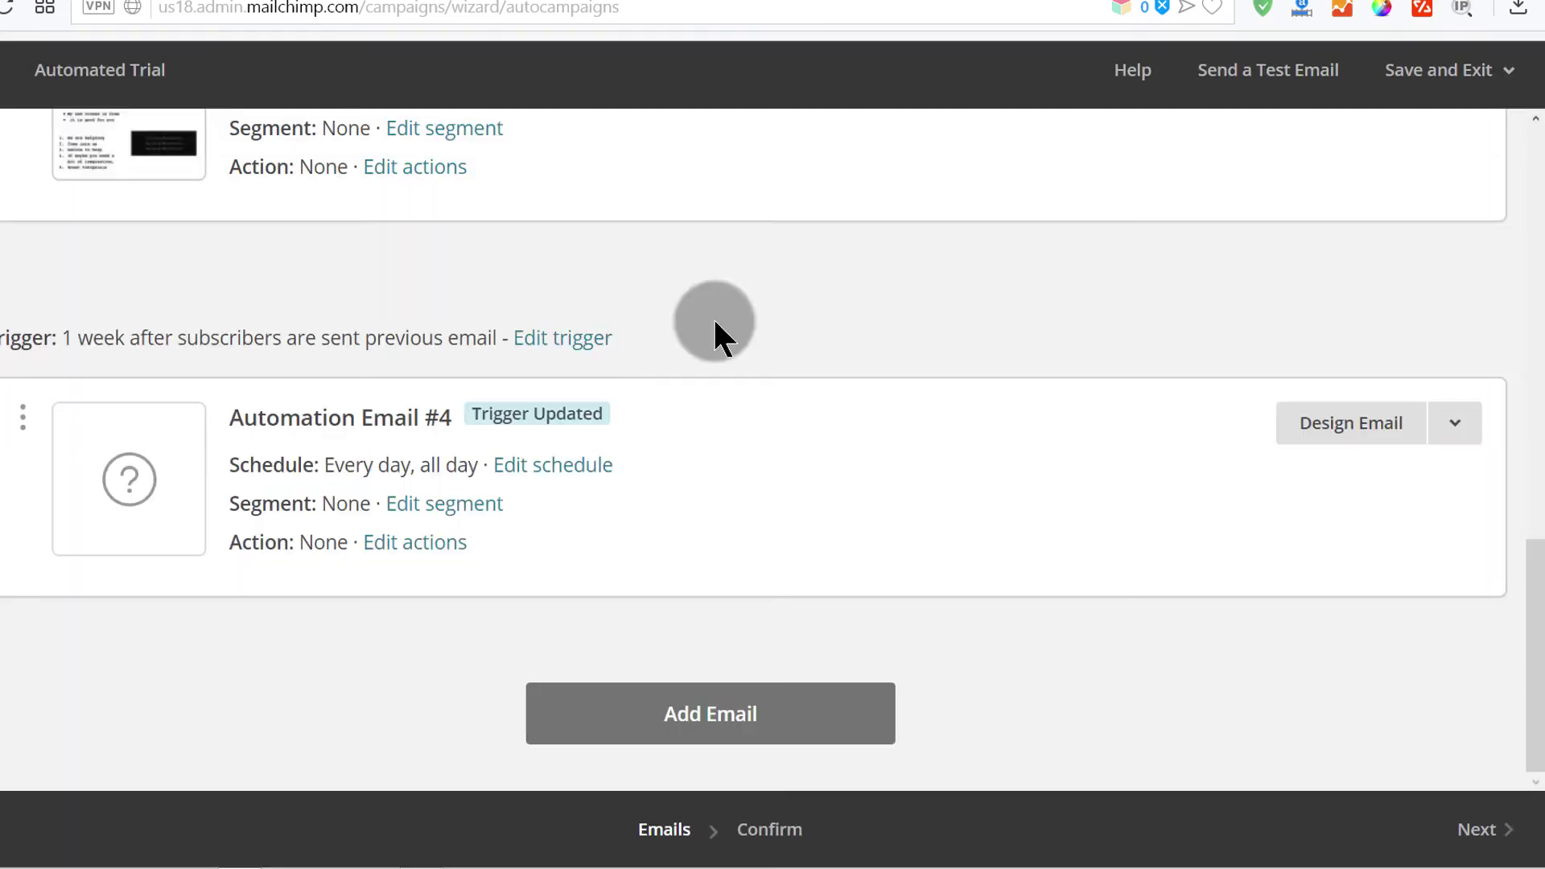
# Review the triggers, schedules and actions of the emails across the workflow.
pyautogui.scroll(3, 708, 451)
pyautogui.scroll(6, 396, 362)
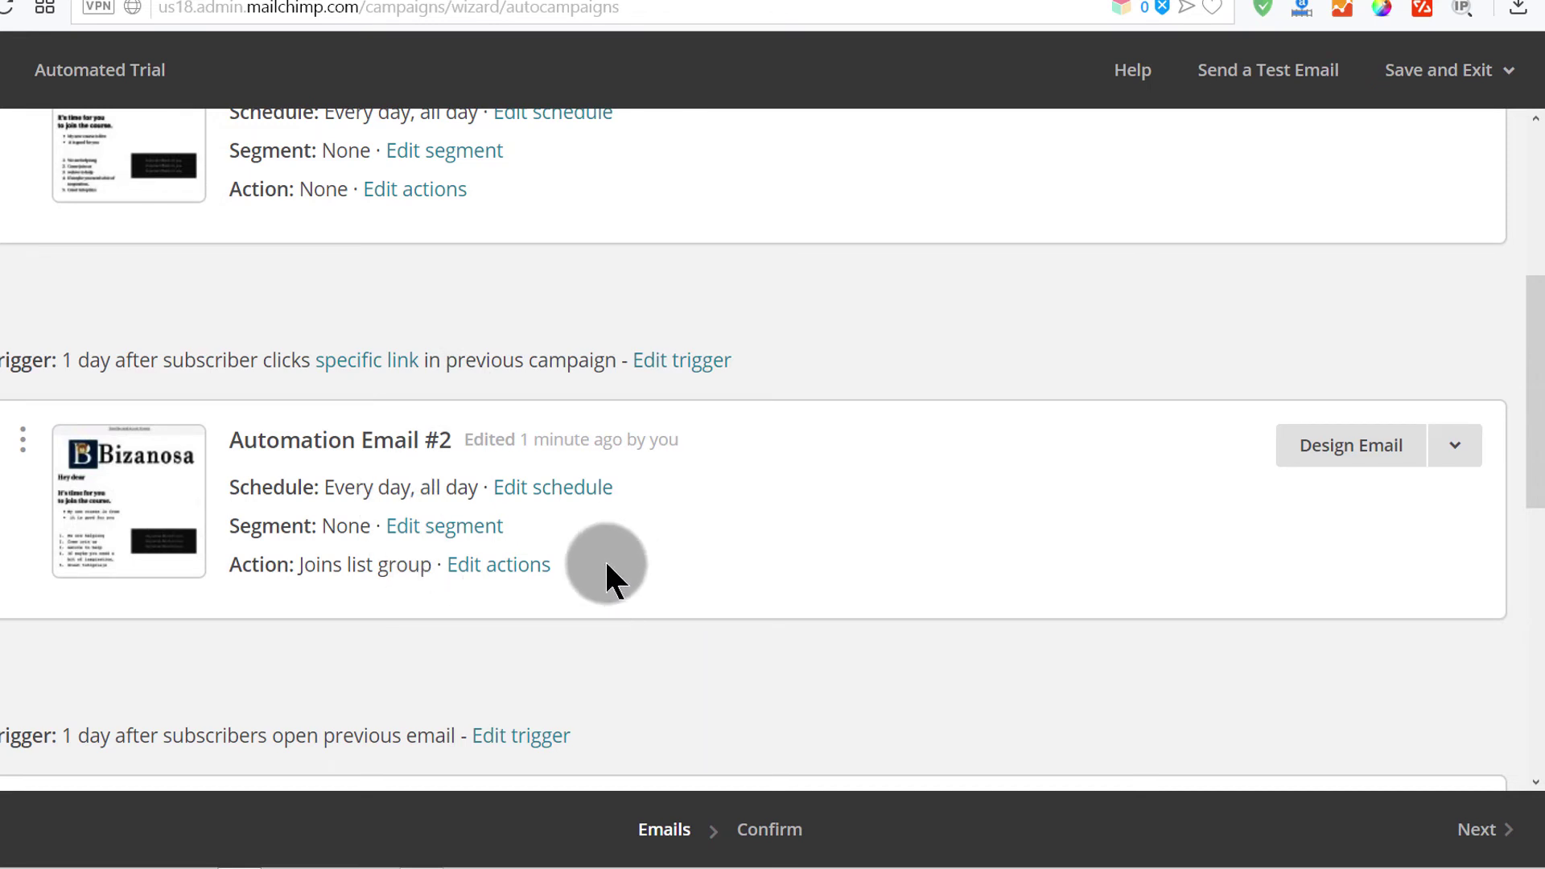
pyautogui.scroll(-5, 715, 515)
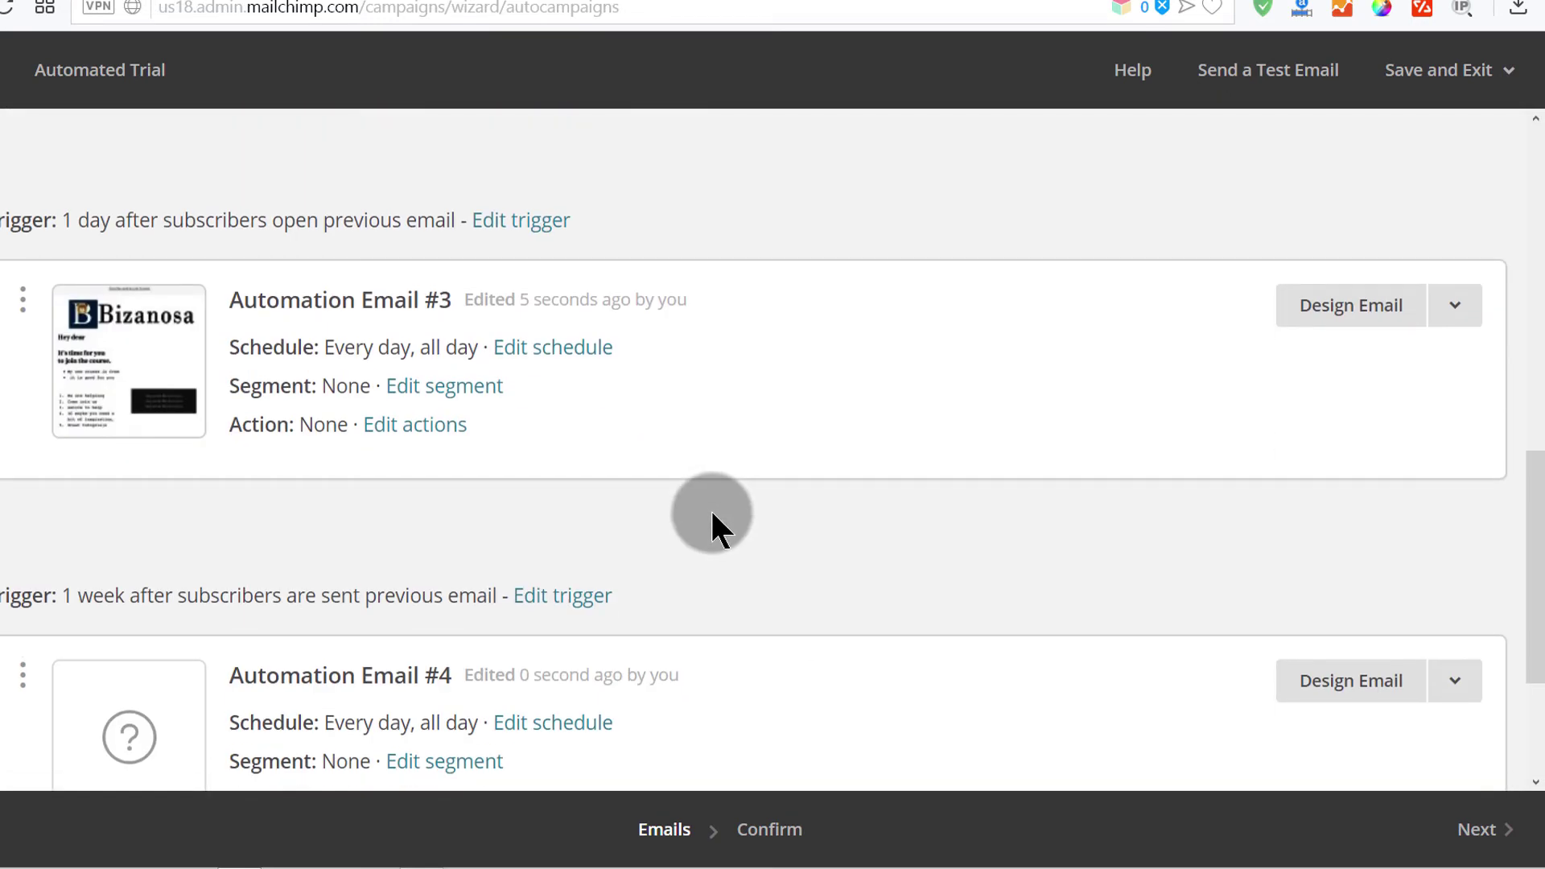
pyautogui.scroll(-3, 693, 515)
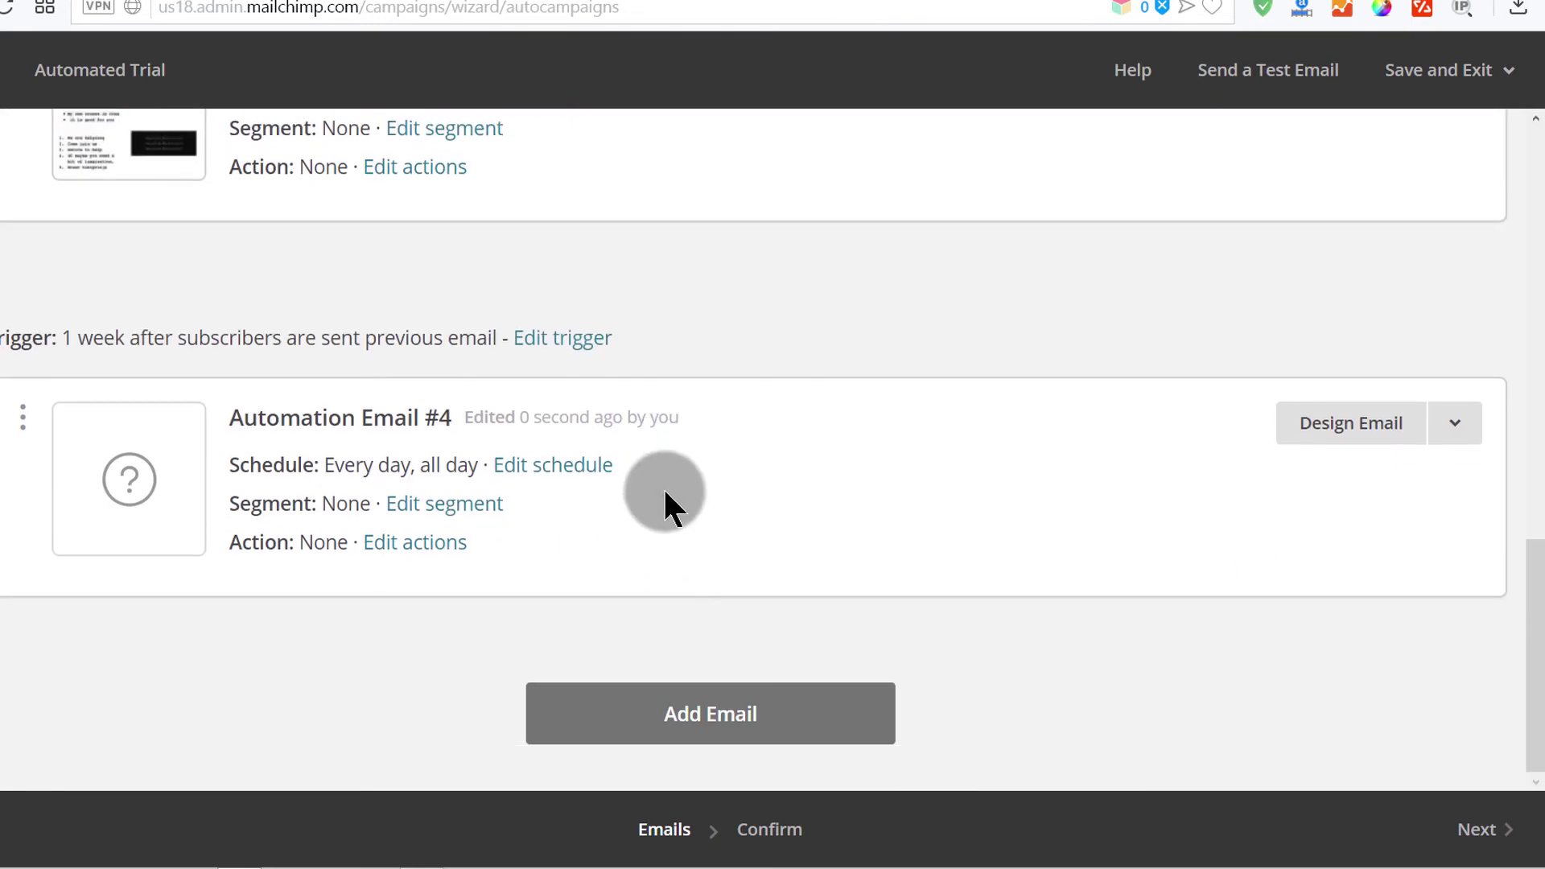
pyautogui.scroll(5, 698, 447)
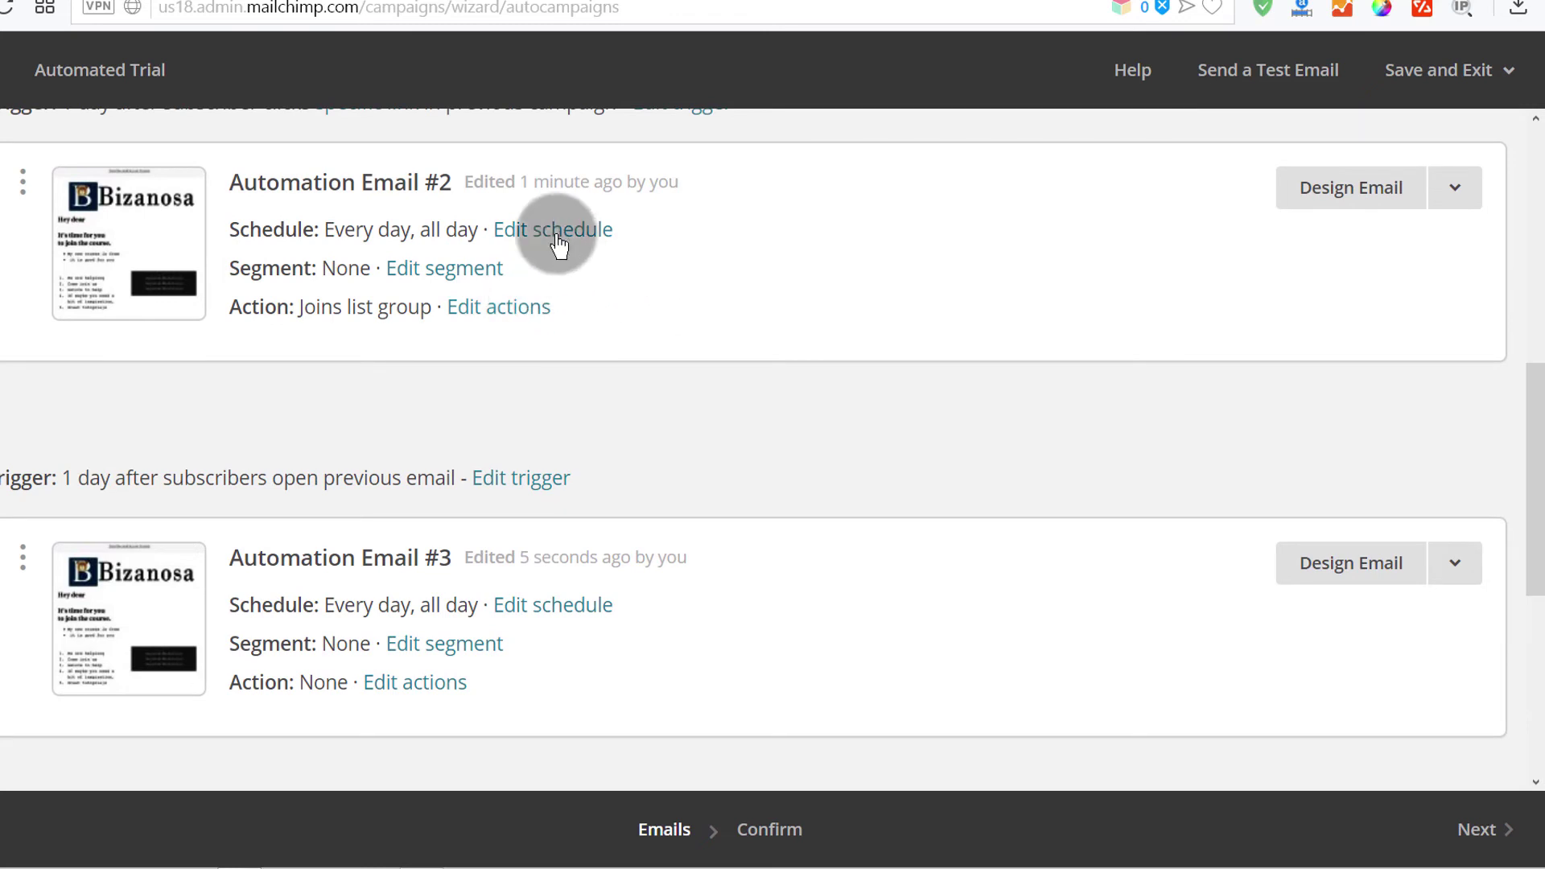
# Start designing Automation Email #4, set its email subject to "Fourth" and proceed to template selection.
pyautogui.scroll(-5, 639, 448)
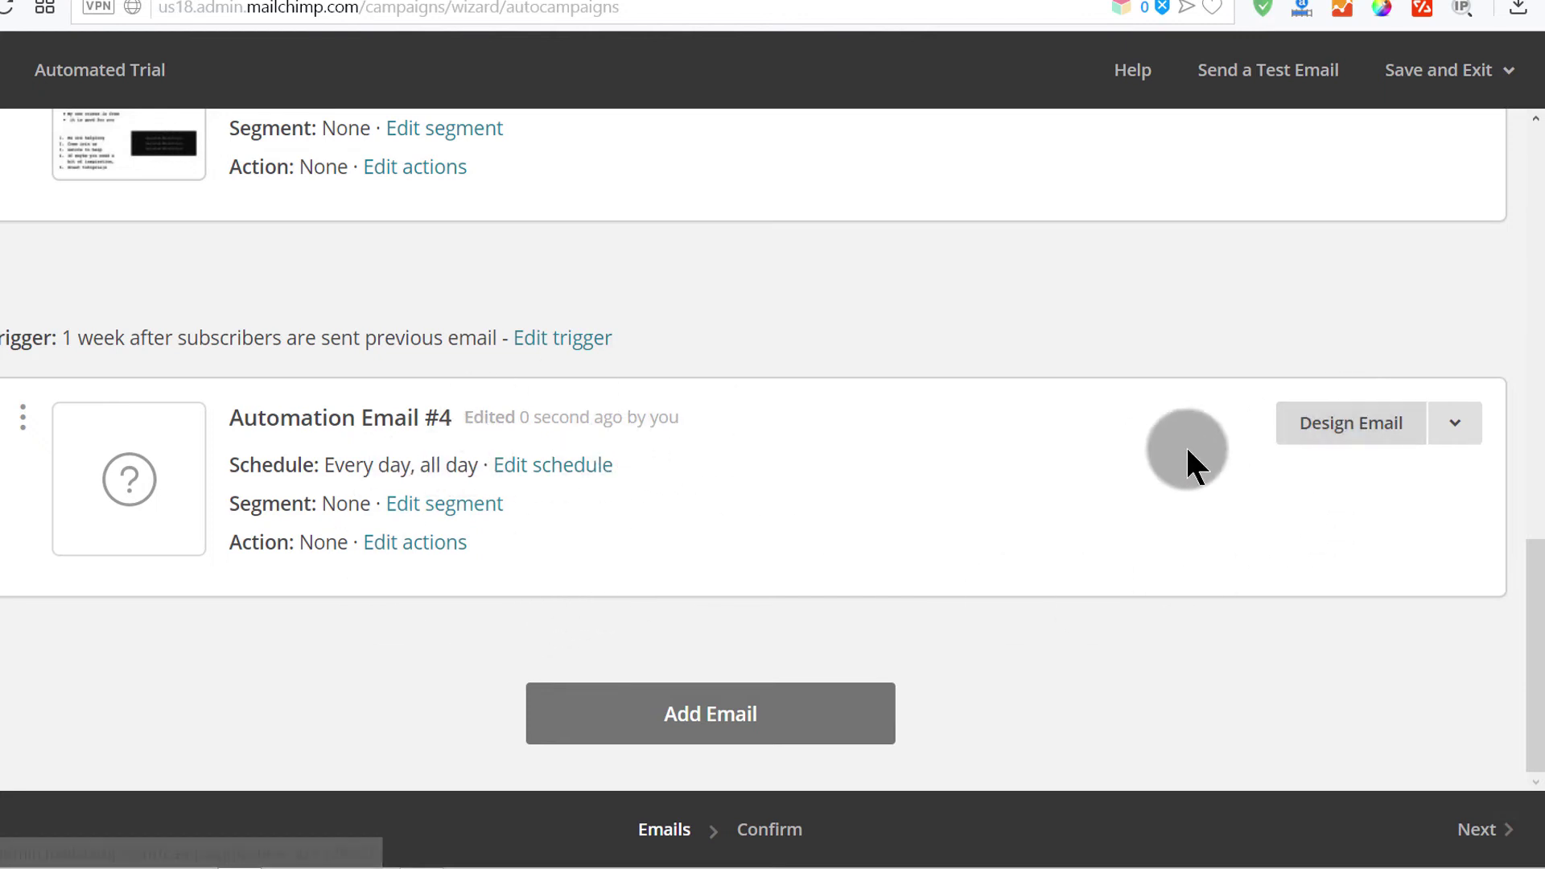
pyautogui.click(1352, 425)
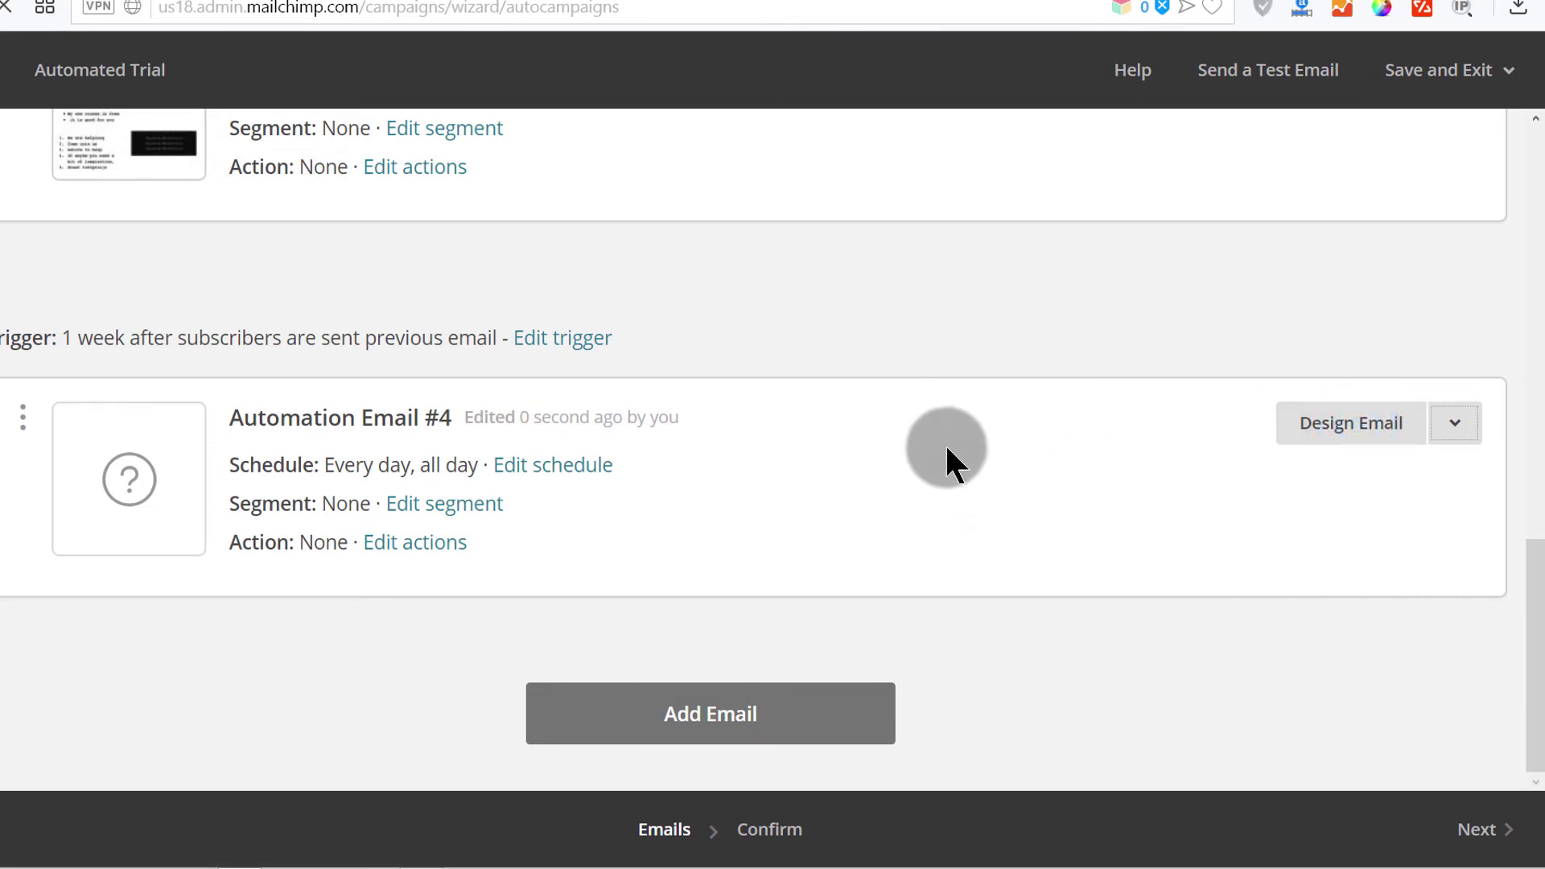
pyautogui.scroll(15, 945, 443)
pyautogui.scroll(2, 943, 453)
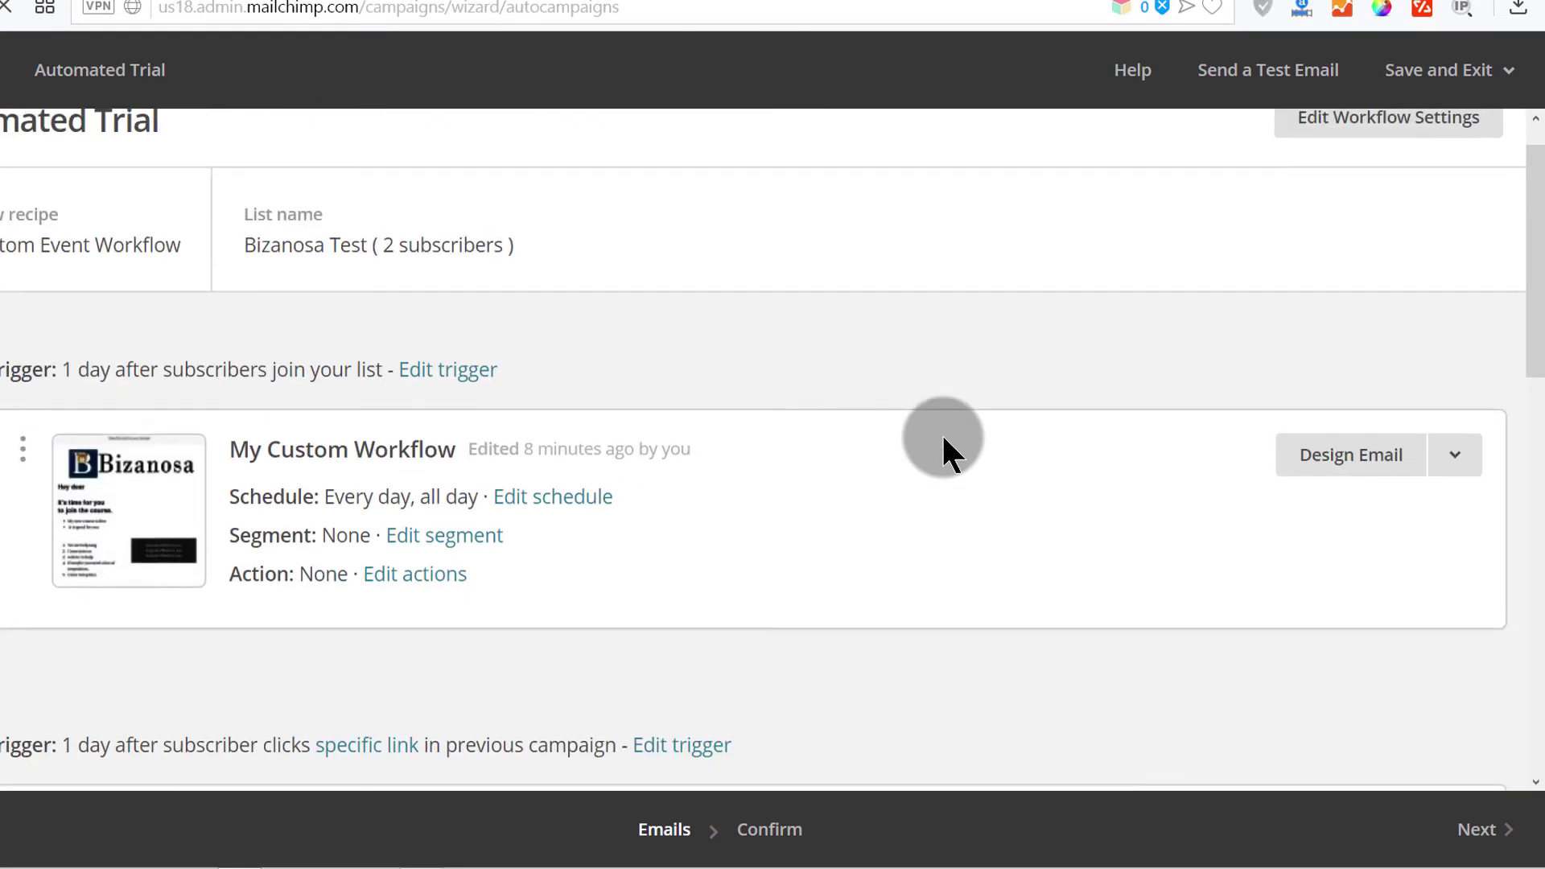
pyautogui.scroll(-10, 944, 452)
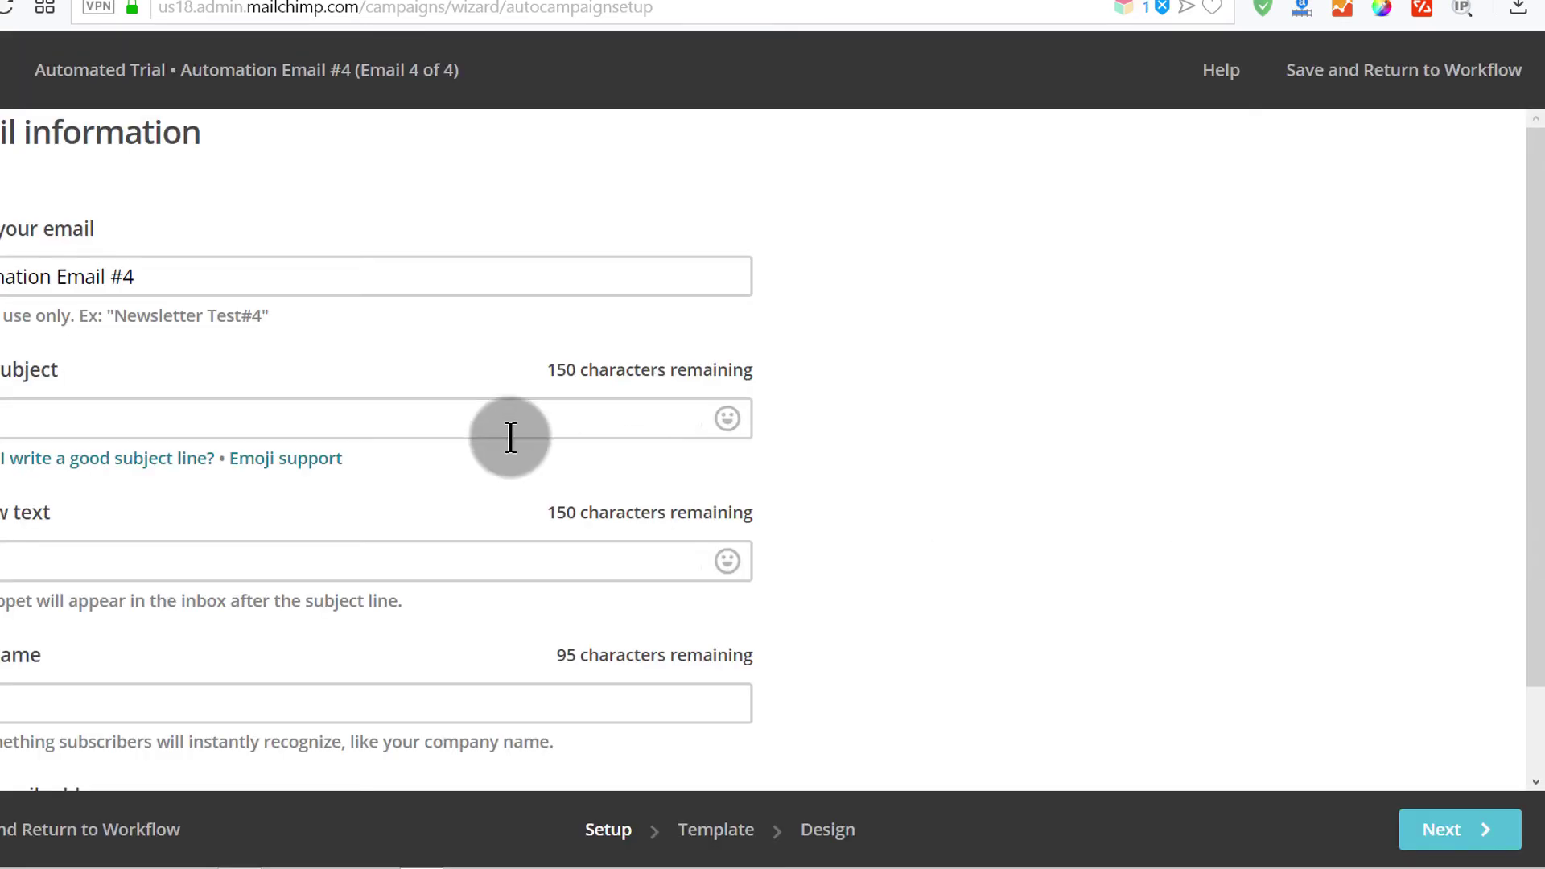
pyautogui.click(483, 421)
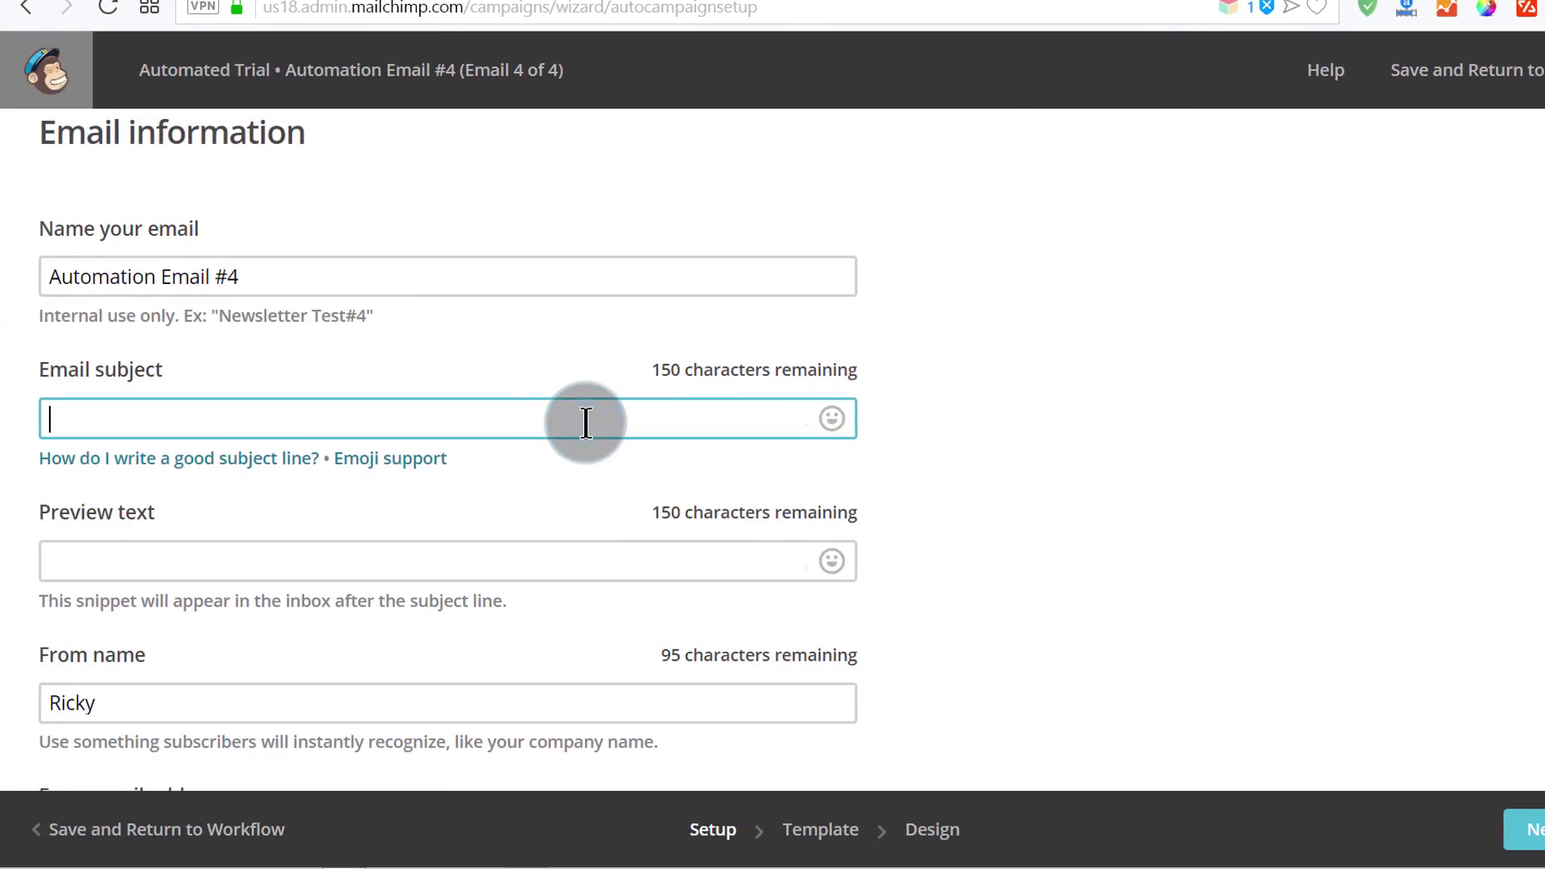
pyautogui.scroll(-1, 1016, 479)
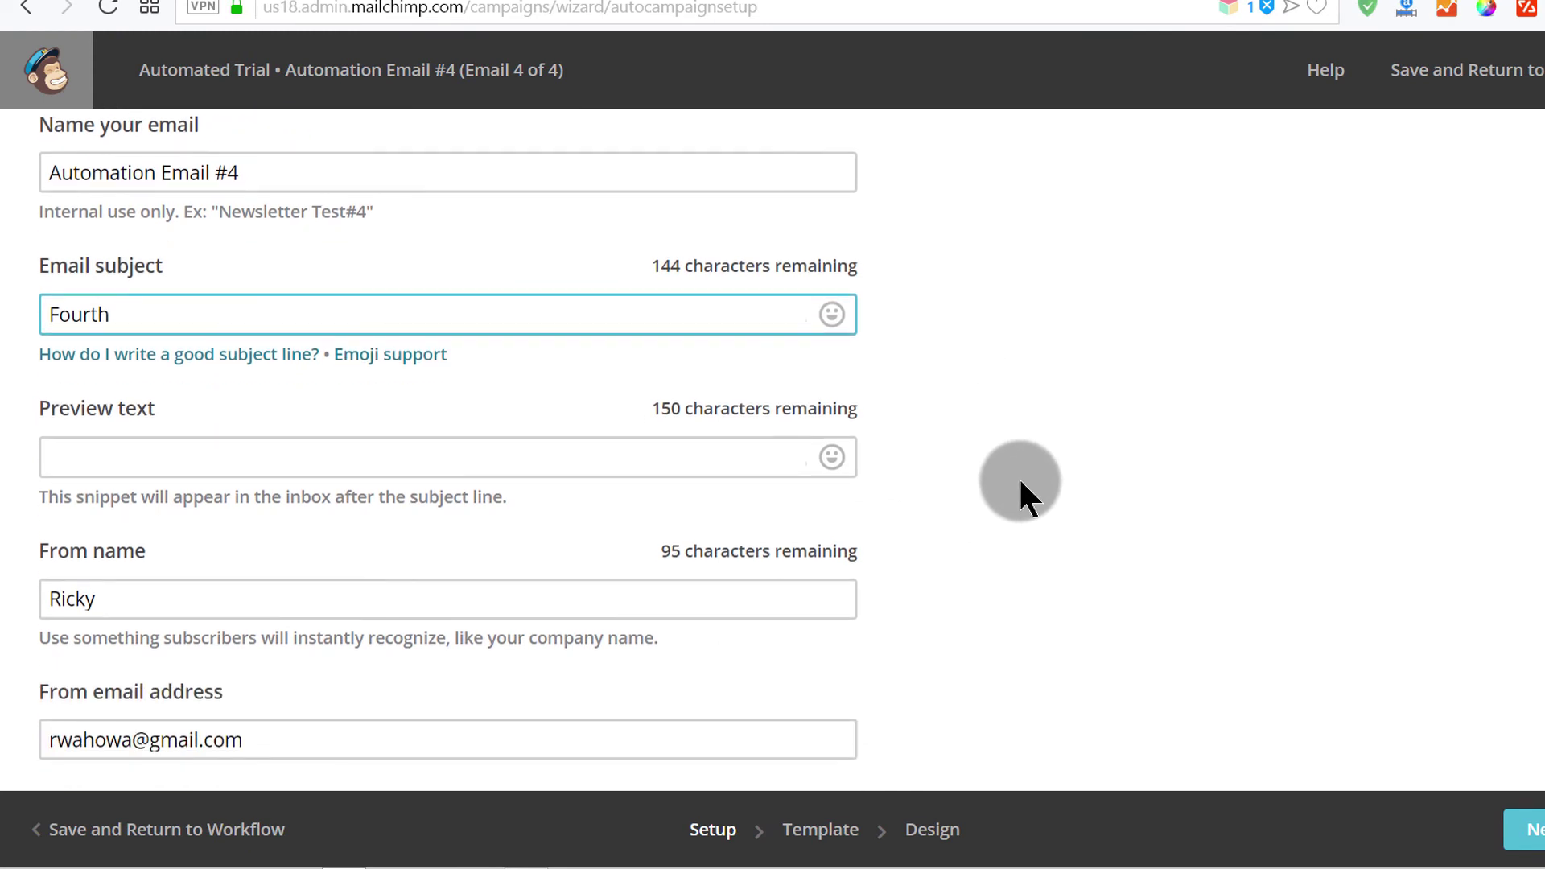
pyautogui.click(1525, 830)
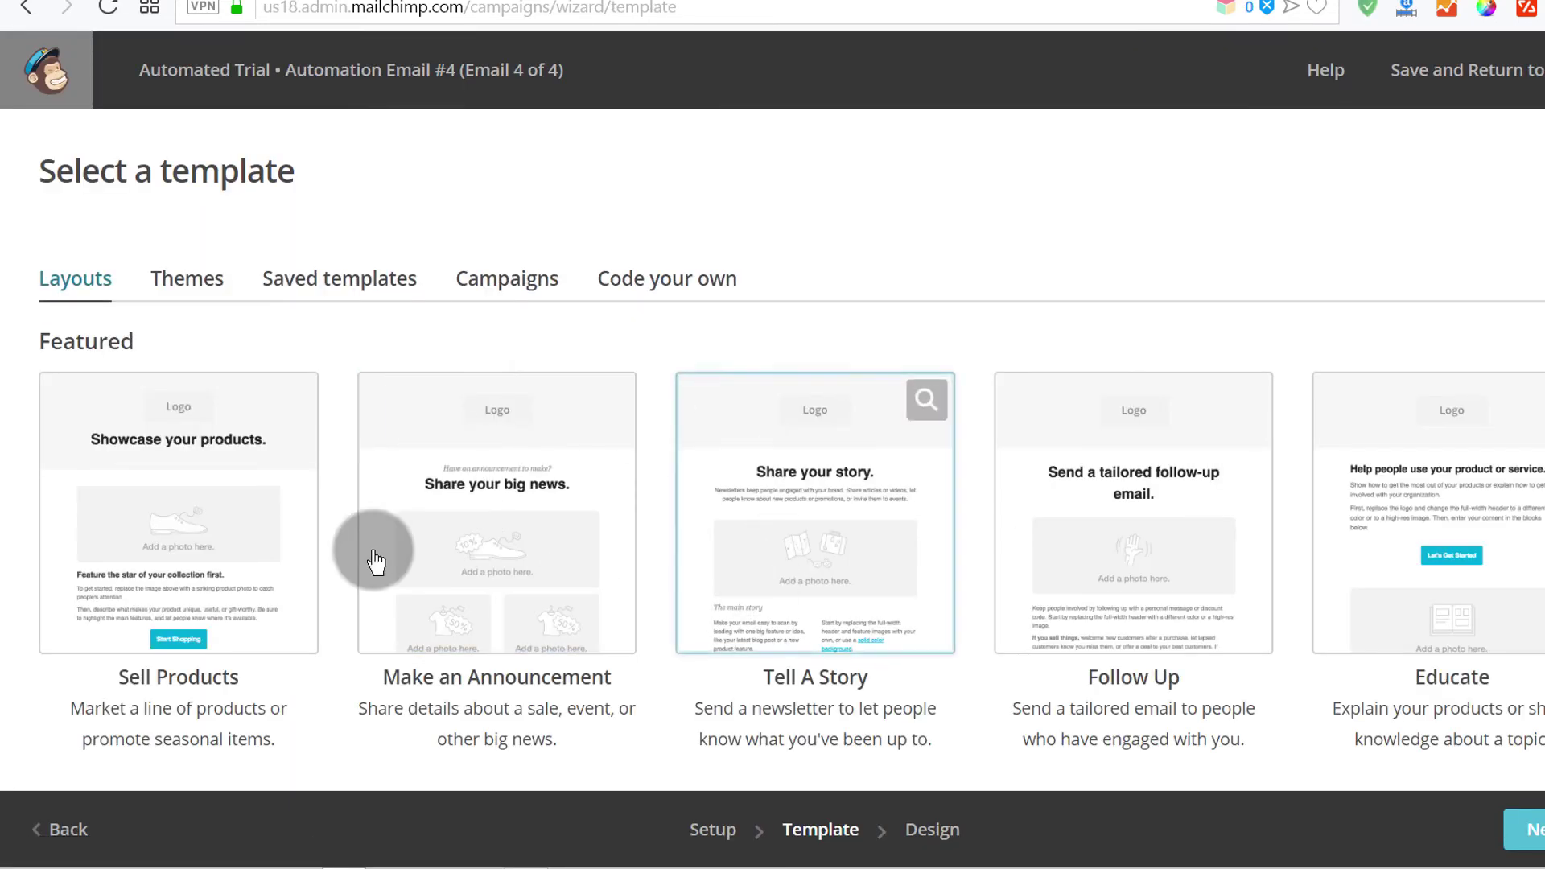
# Reuse the Sample Campaign design for the fourth email, then save it and return to the workflow.
pyautogui.click(493, 277)
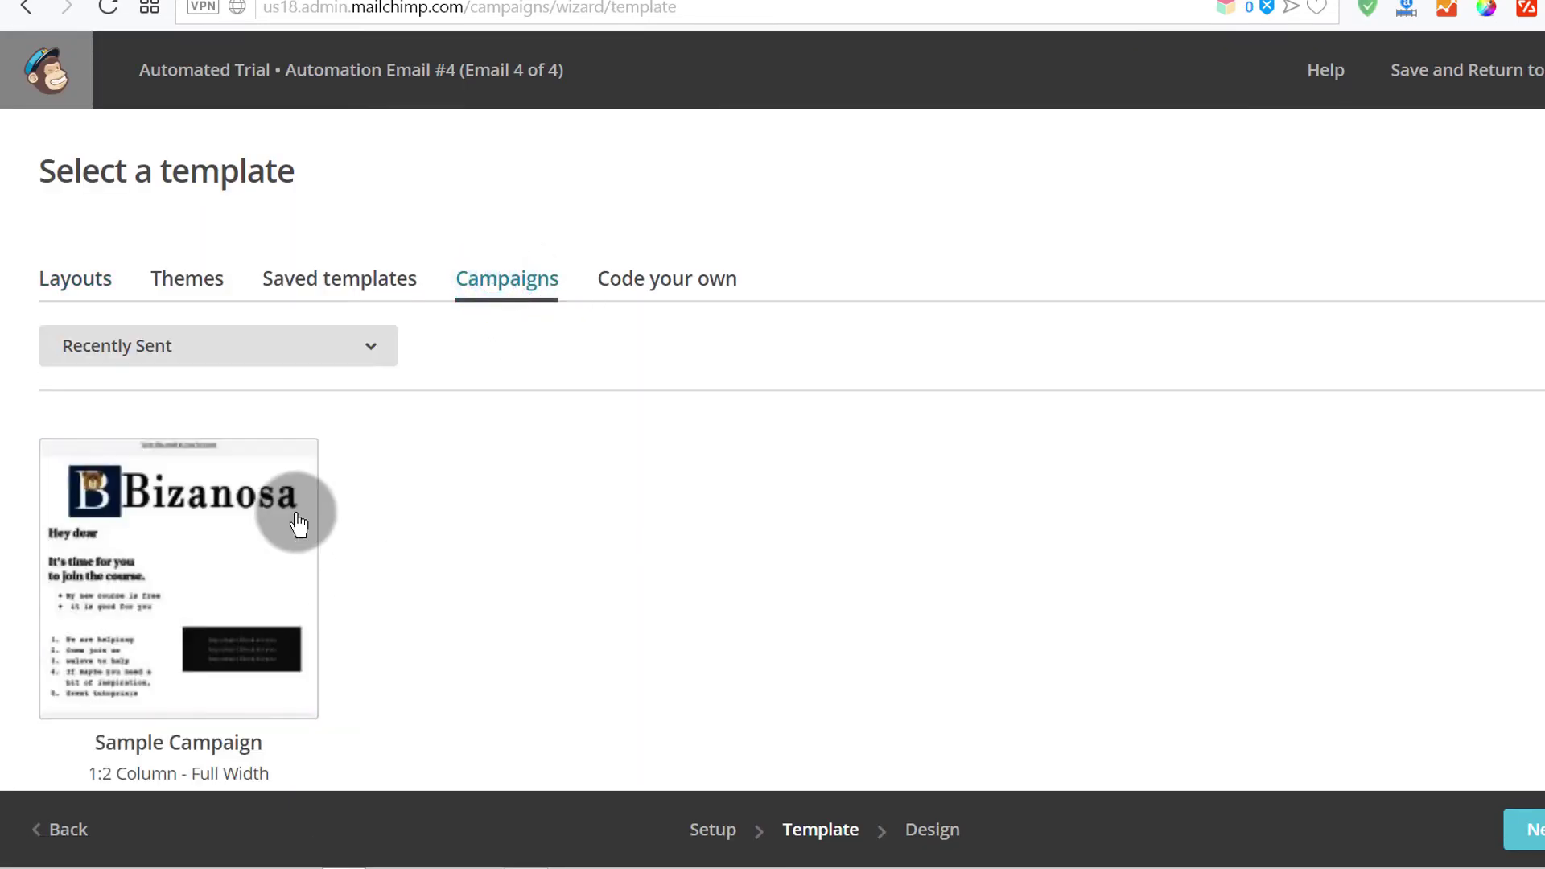
pyautogui.click(165, 550)
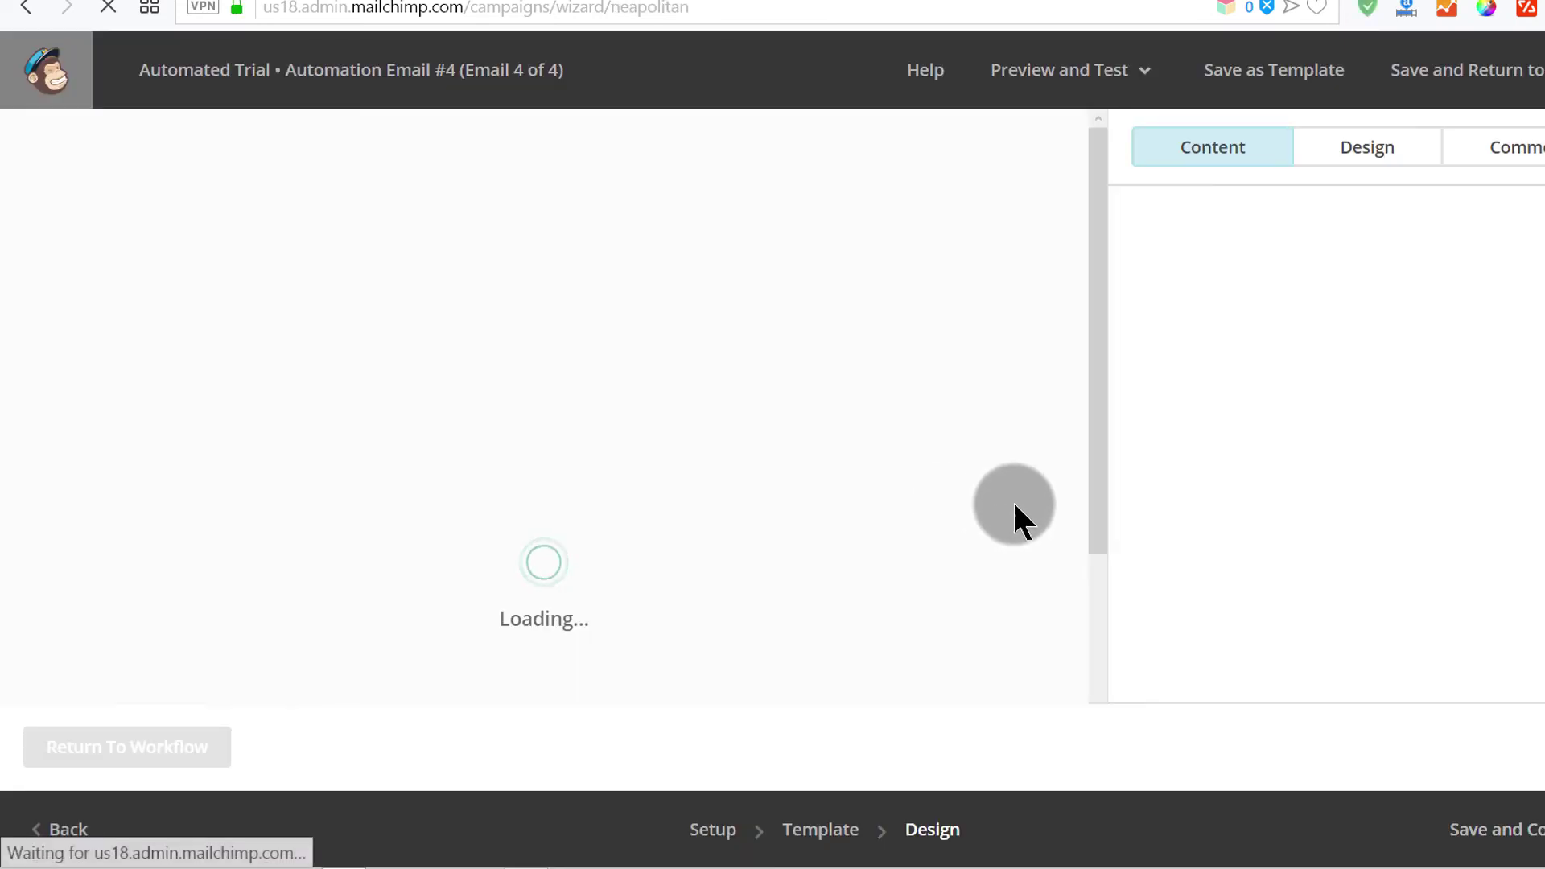
pyautogui.moveTo(1149, 261); pyautogui.dragTo(1160, 506)
pyautogui.click(1527, 833)
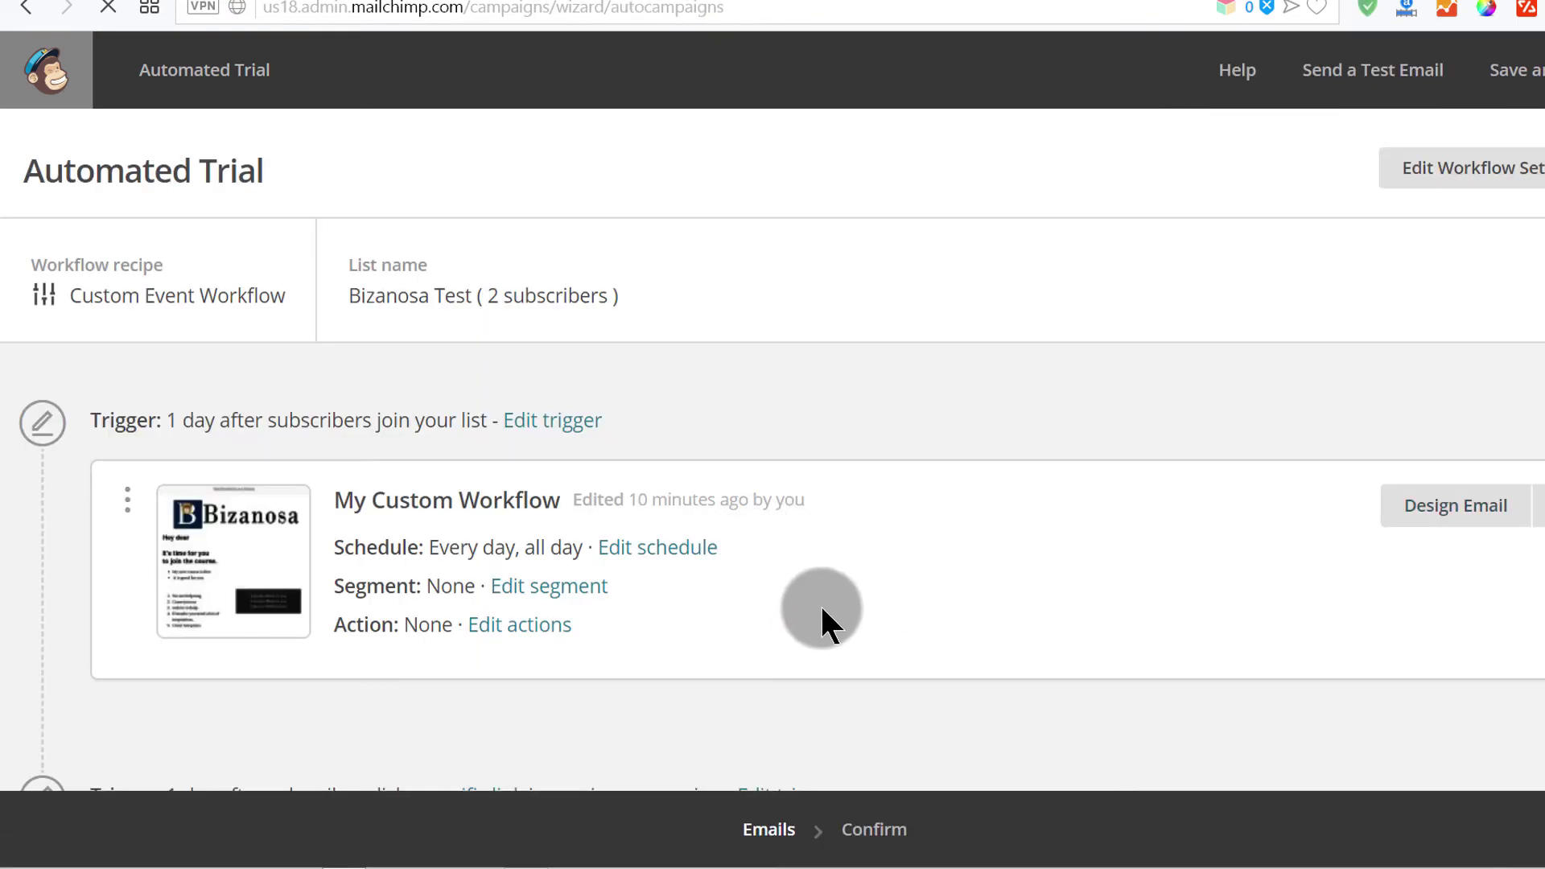
# Look through the triggers and designs of all four emails and proceed to the workflow's confirmation page.
pyautogui.scroll(-15, 829, 547)
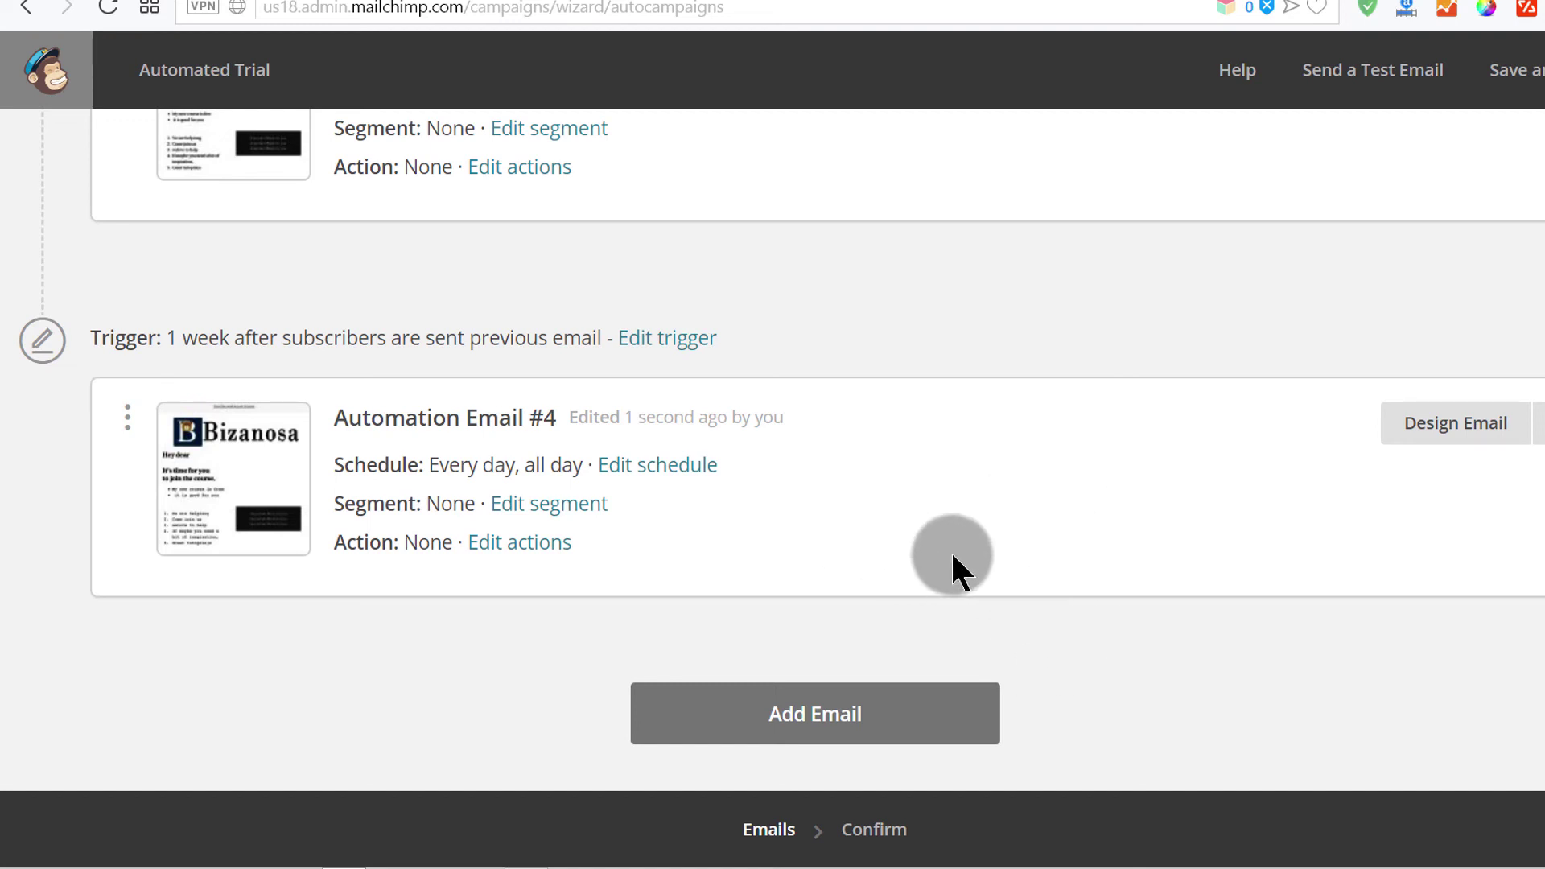
pyautogui.scroll(14, 1131, 520)
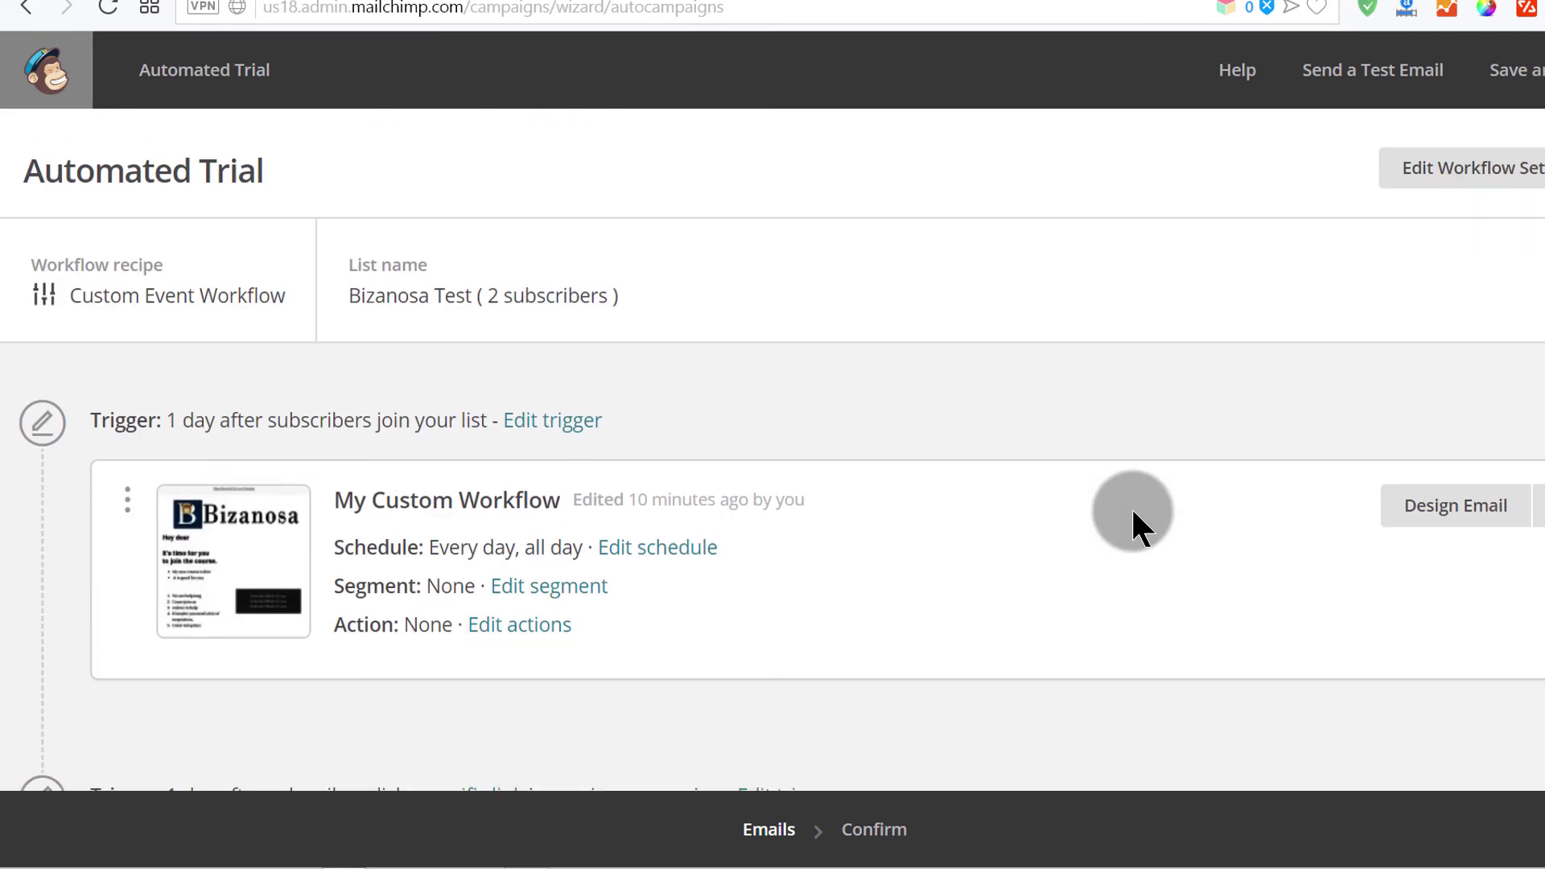
pyautogui.scroll(-10, 1131, 505)
pyautogui.scroll(-4, 1132, 506)
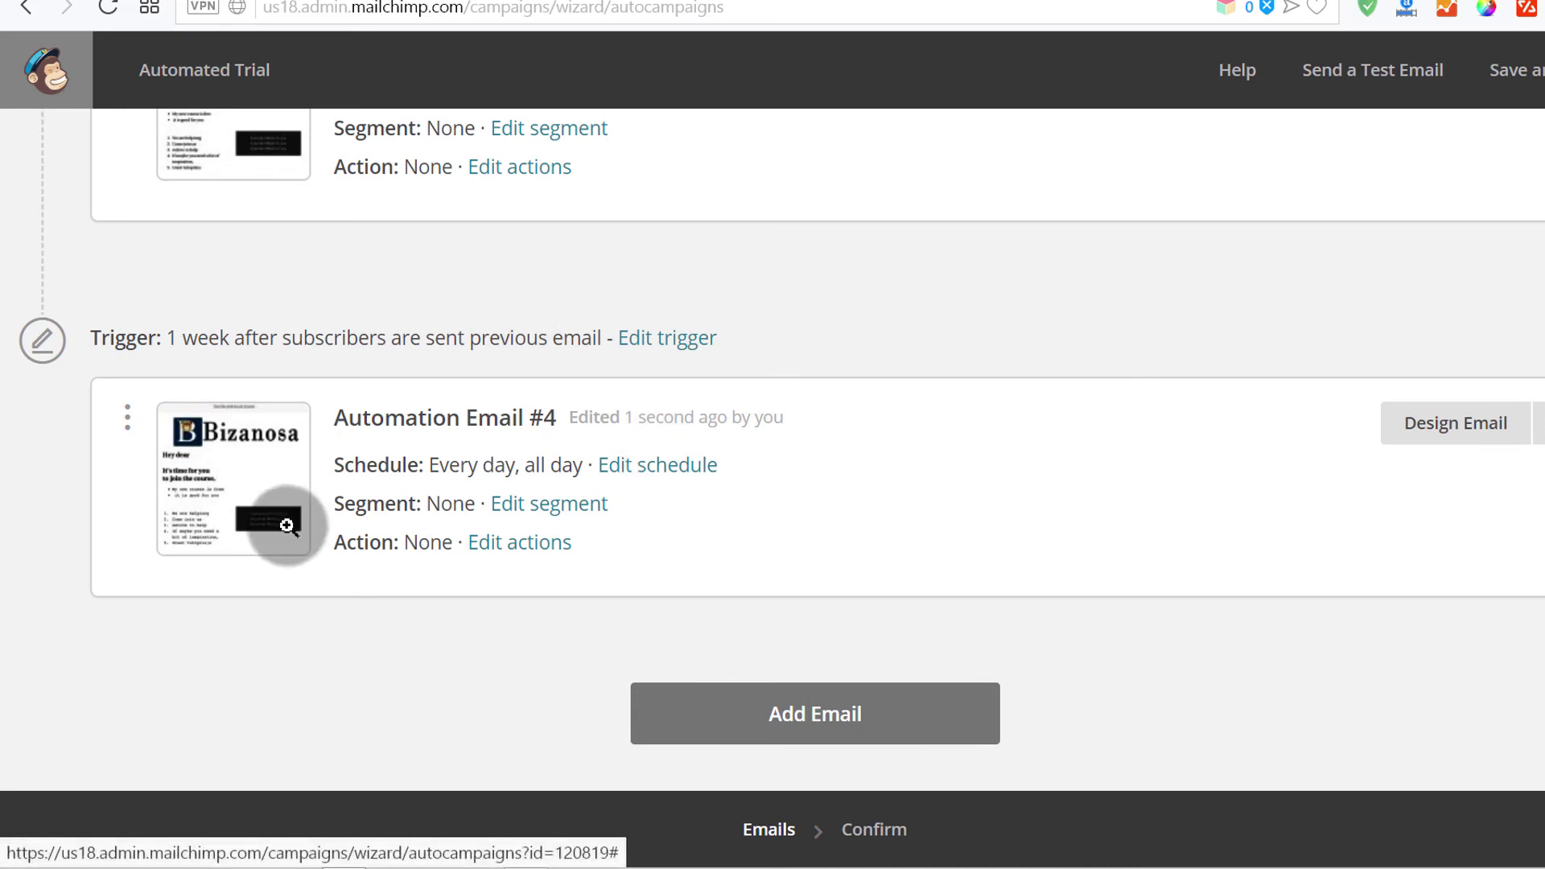
pyautogui.scroll(15, 1101, 502)
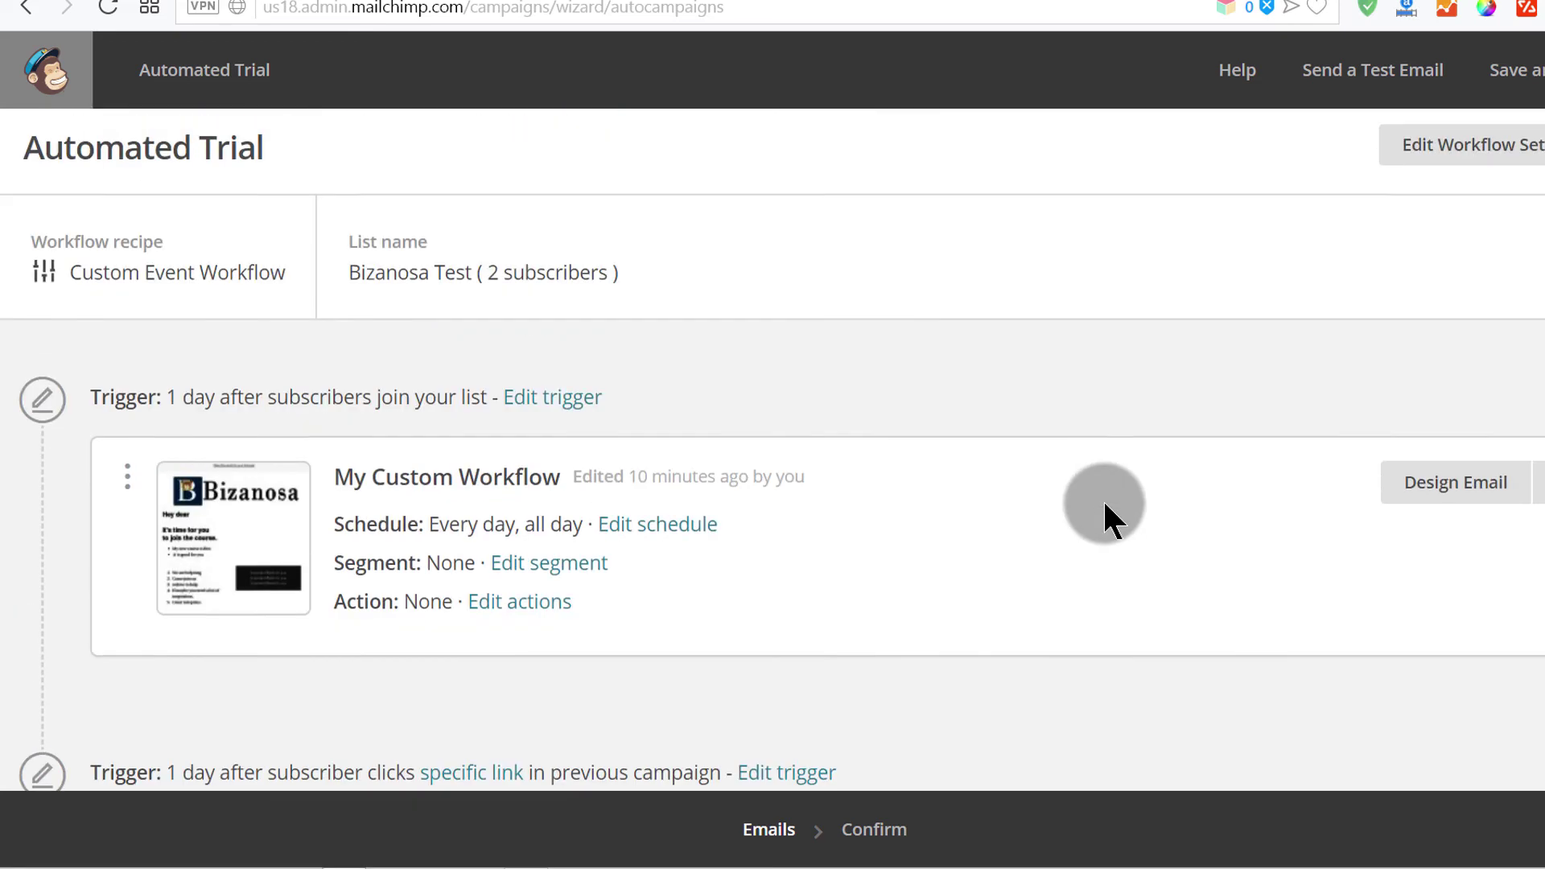
pyautogui.scroll(-12, 1103, 499)
pyautogui.scroll(-3, 1103, 503)
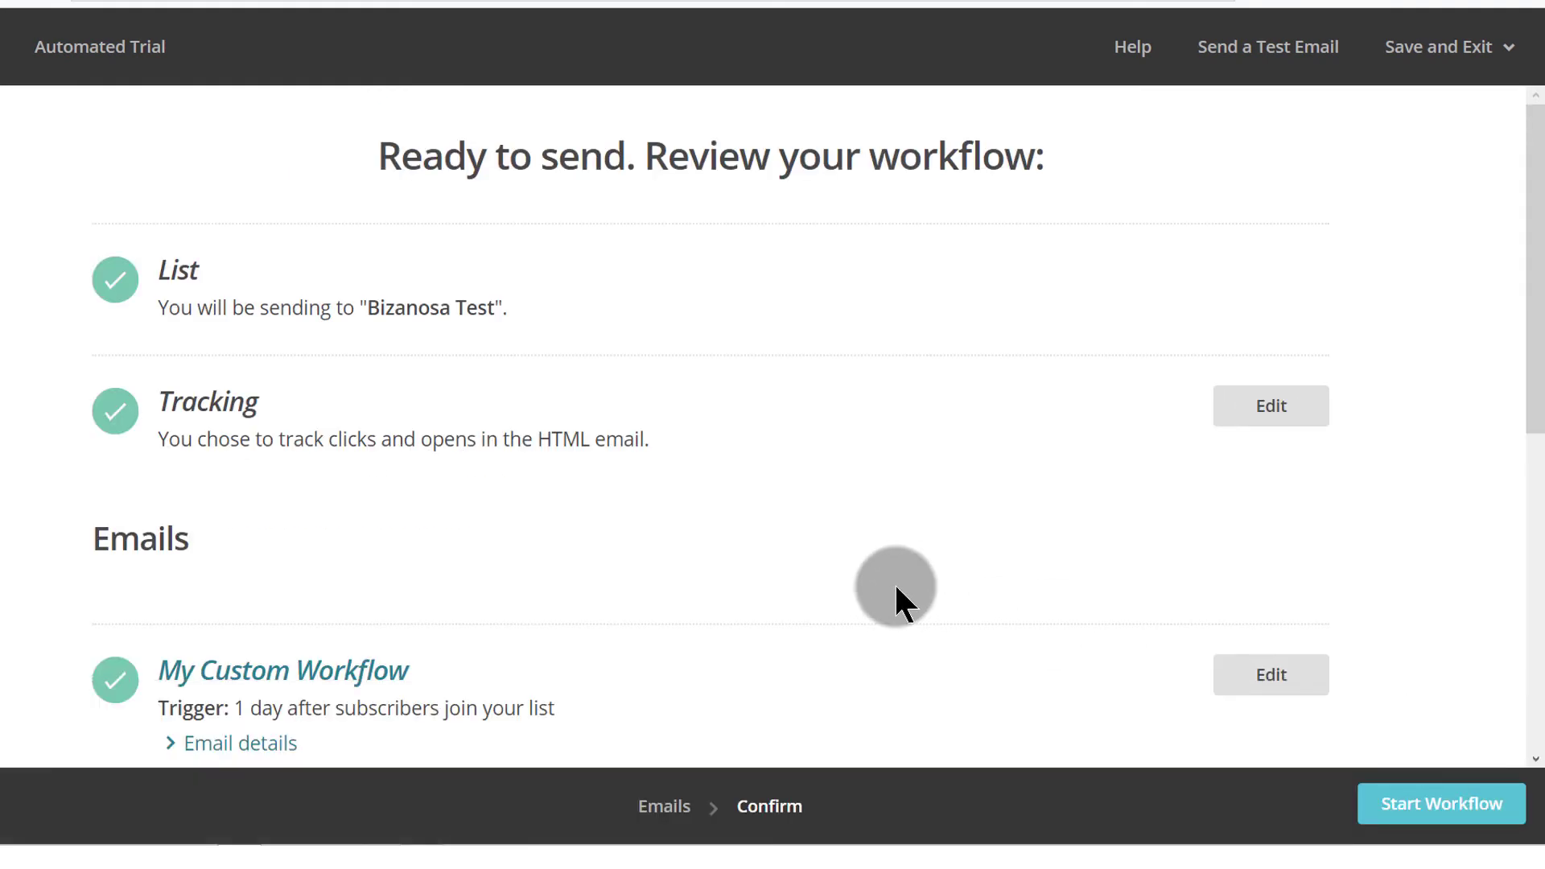
# Check the list, tracking and email triggers in the review summary, then start the automation workflow and confirm it.
pyautogui.scroll(-8, 380, 519)
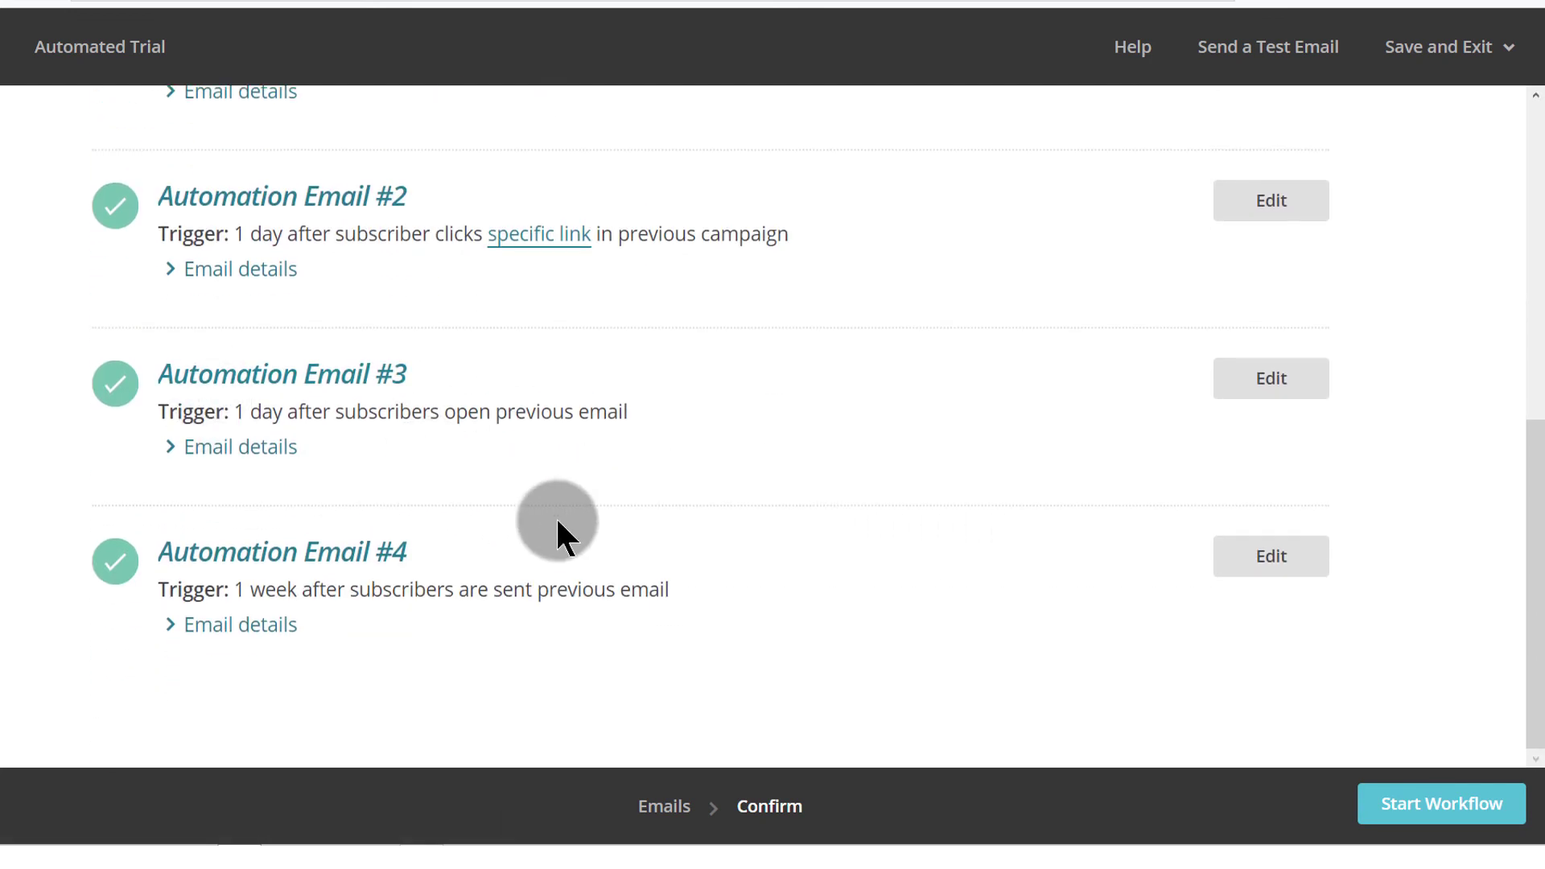
pyautogui.scroll(8, 500, 487)
pyautogui.scroll(-8, 504, 491)
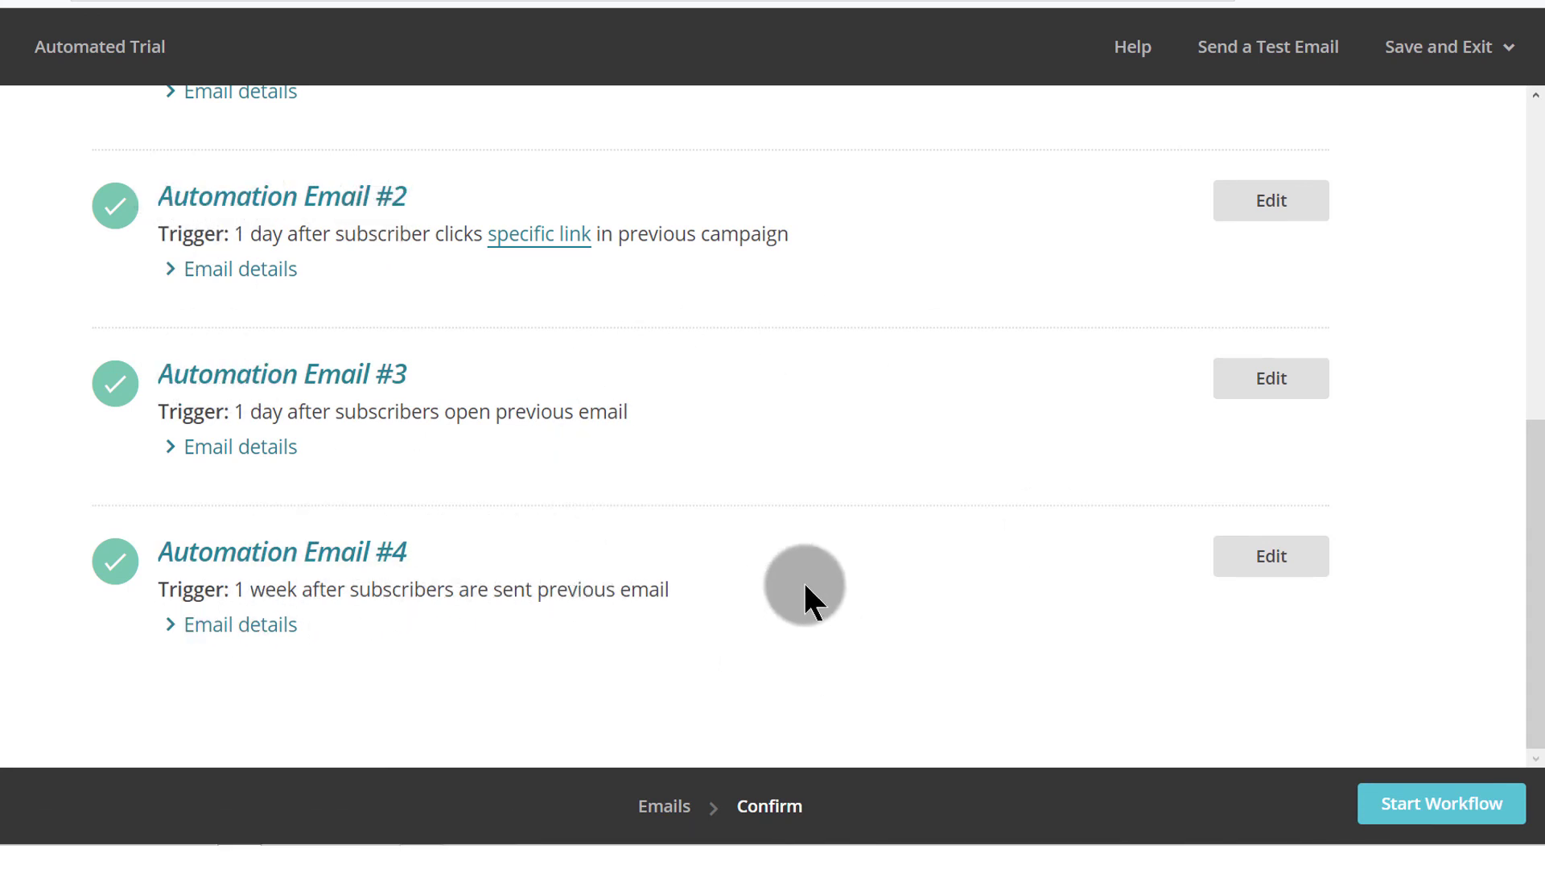
pyautogui.scroll(8, 866, 532)
pyautogui.scroll(-8, 872, 534)
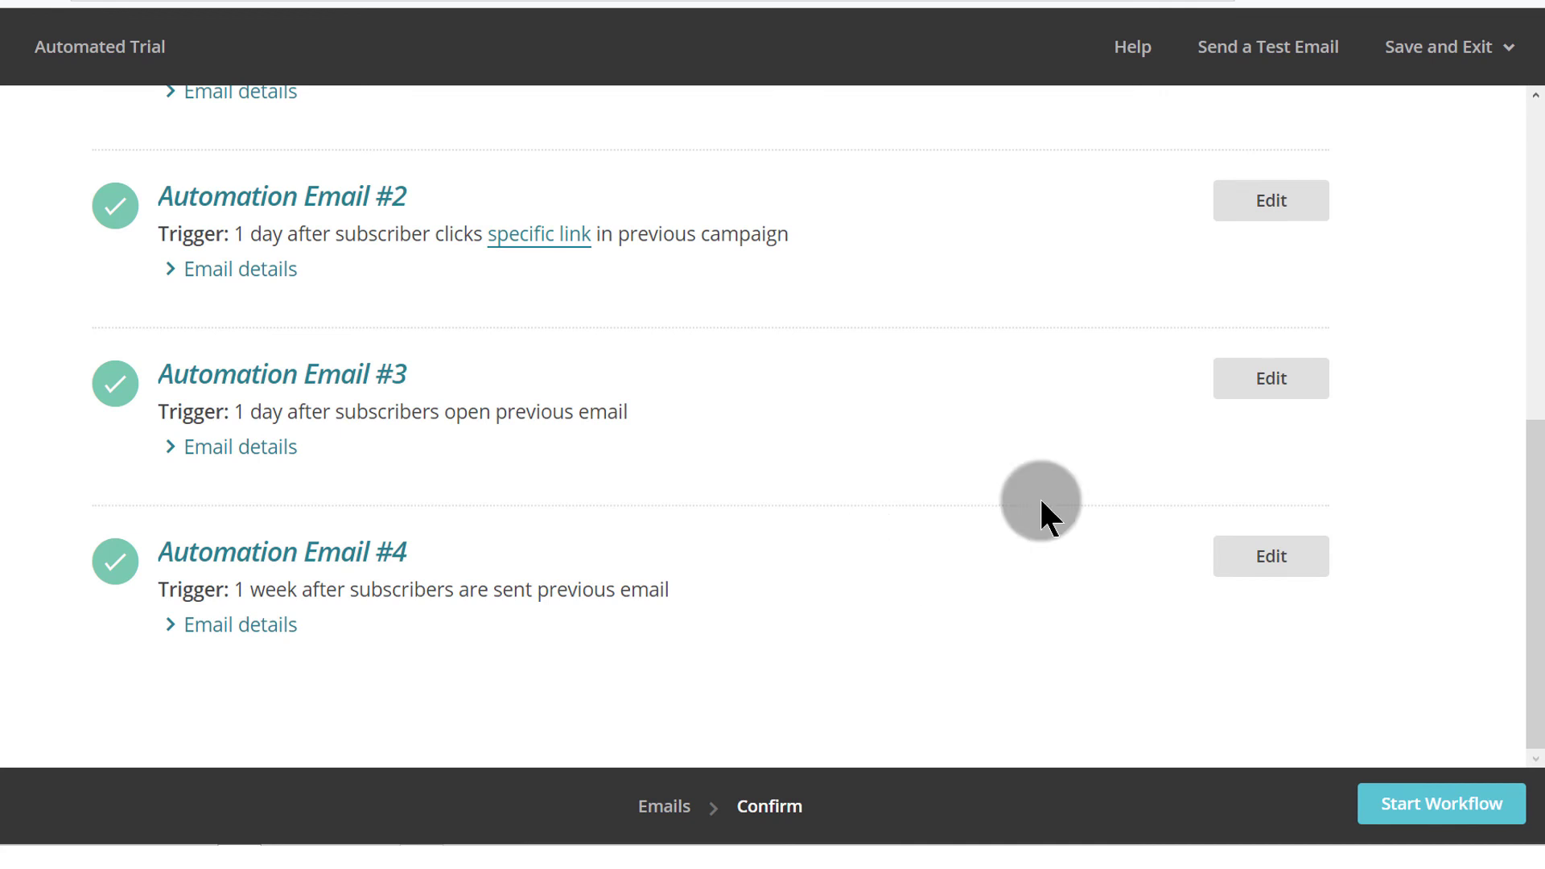
pyautogui.click(1429, 815)
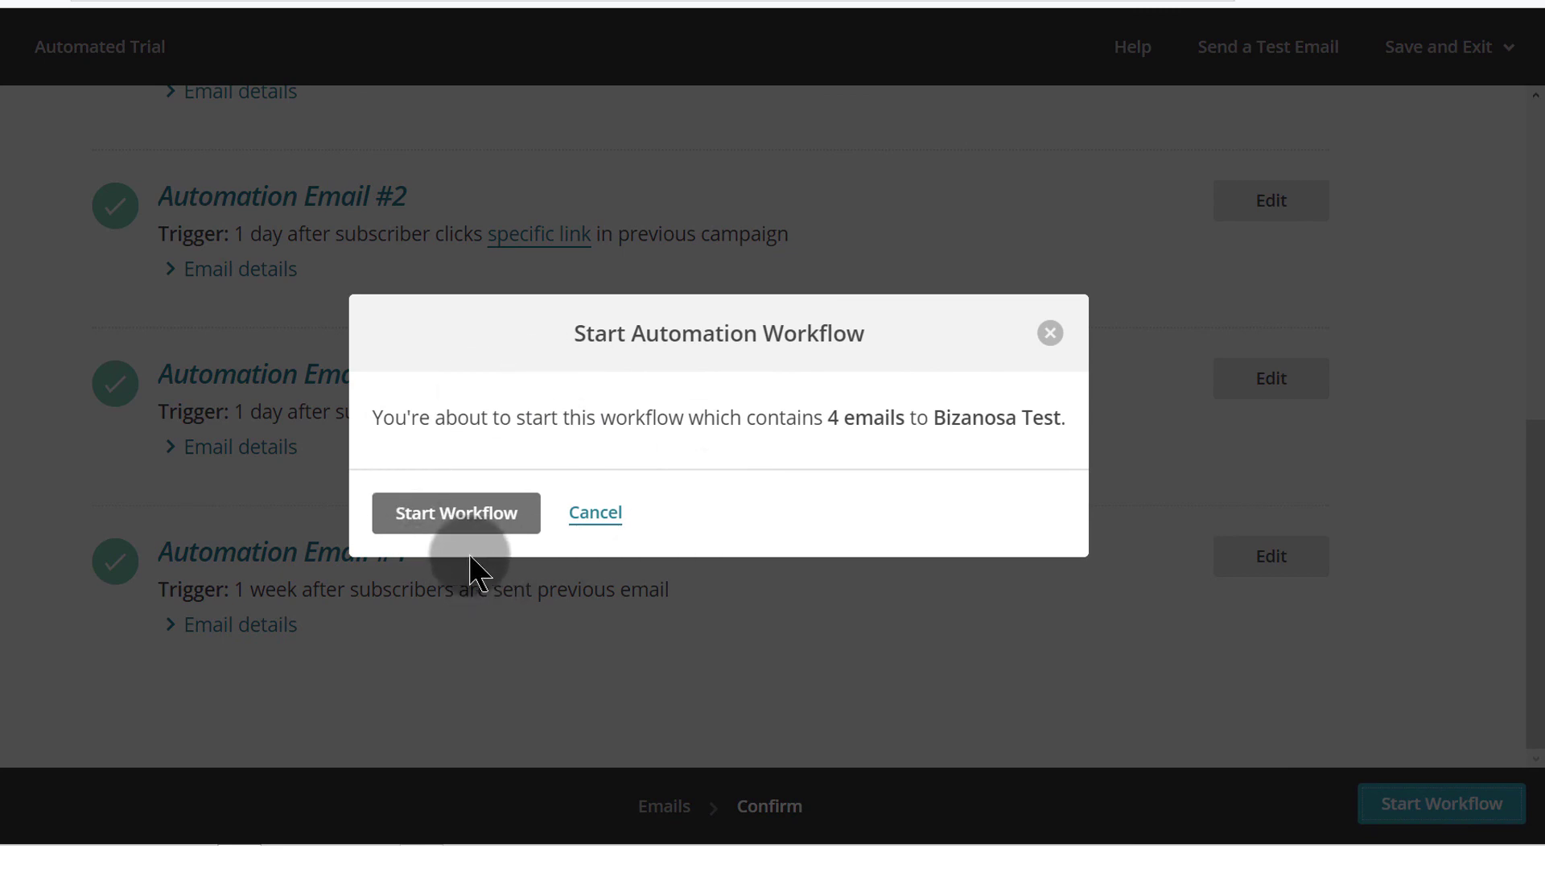
pyautogui.click(448, 510)
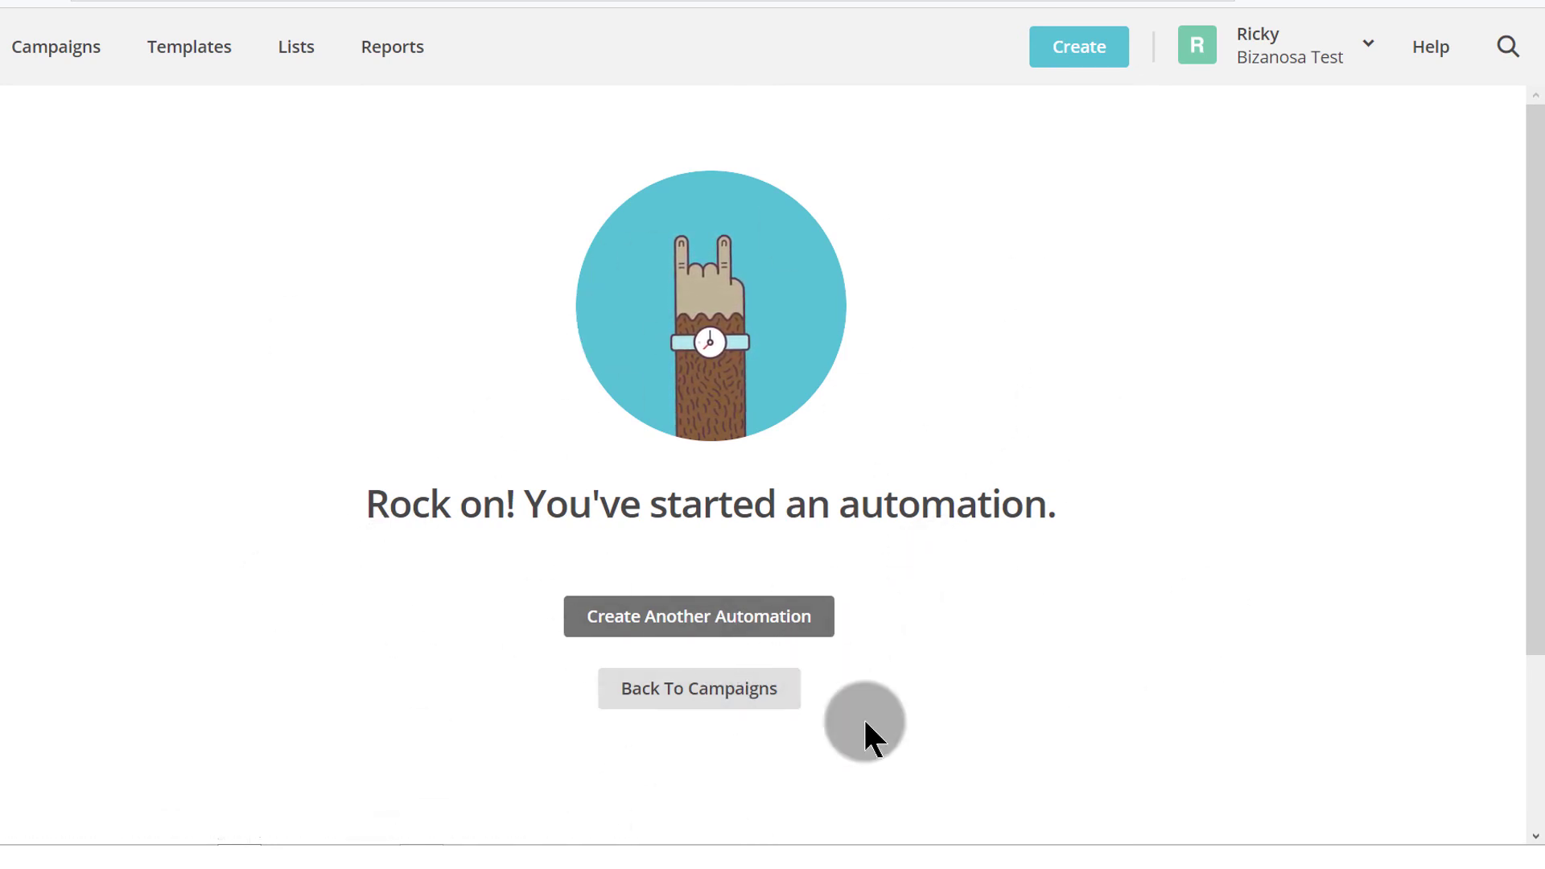
# Return to the campaigns list, check the sending status of Automated Trial and open its workflow to look through the emails.
pyautogui.click(720, 688)
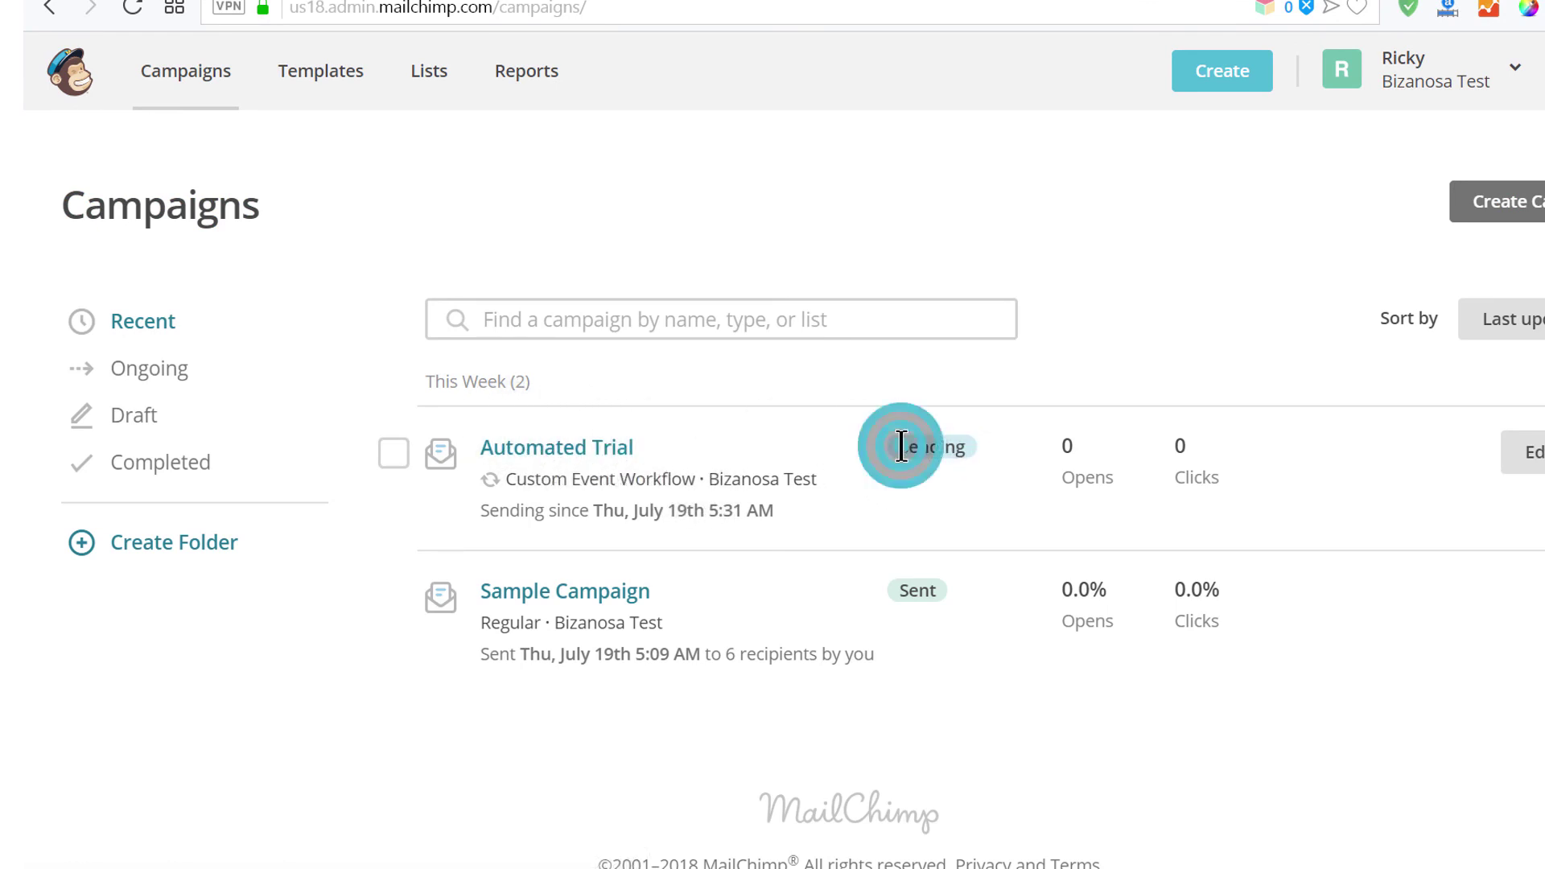
pyautogui.moveTo(900, 446); pyautogui.dragTo(970, 442)
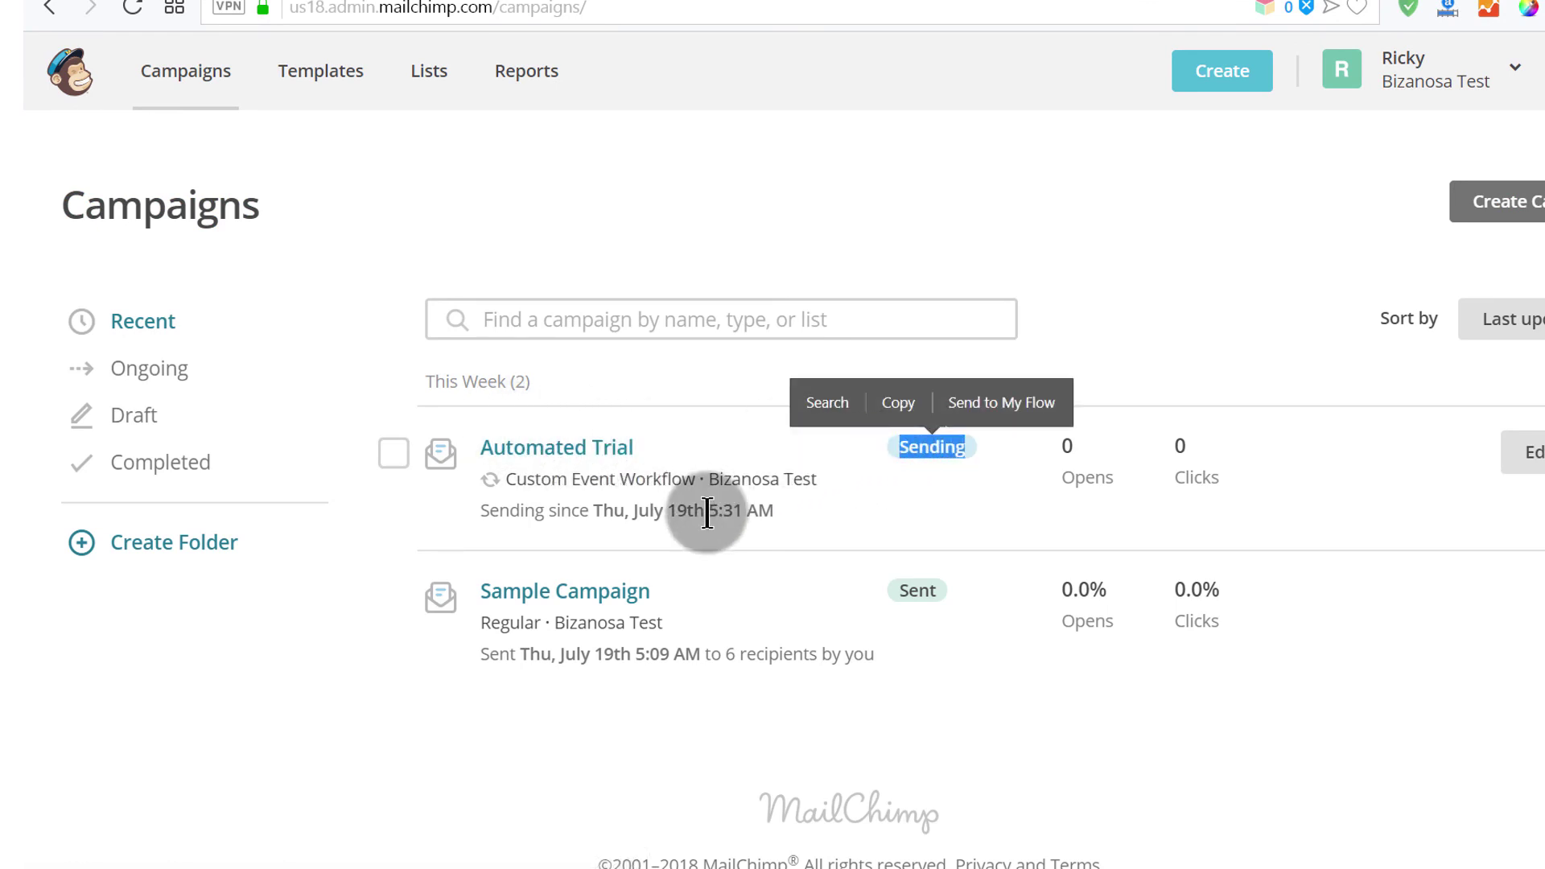
pyautogui.click(690, 495)
pyautogui.click(559, 451)
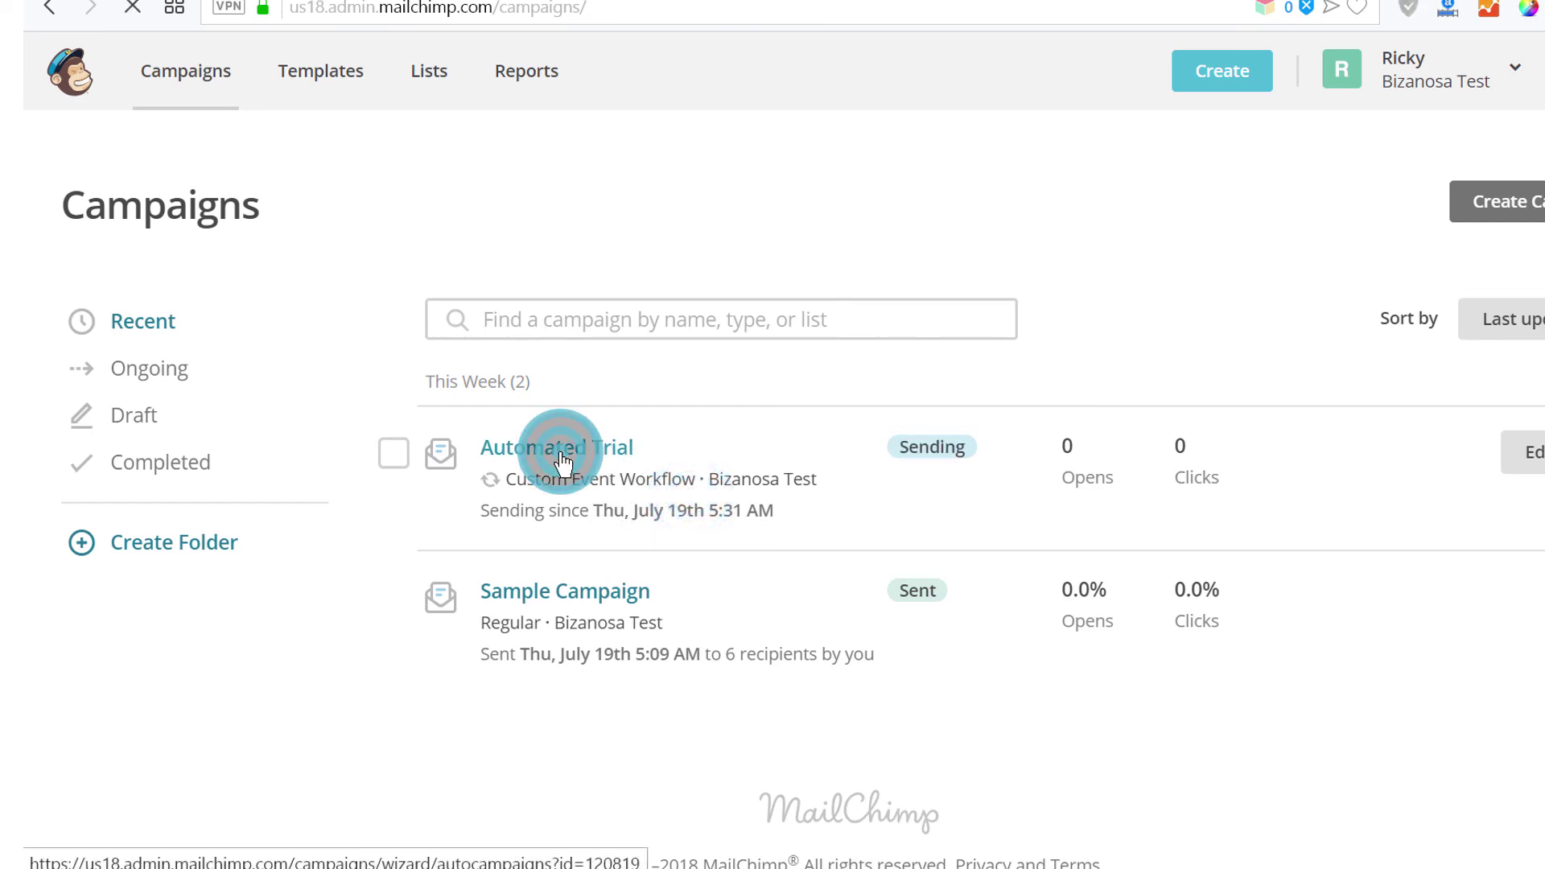
pyautogui.scroll(-15, 737, 482)
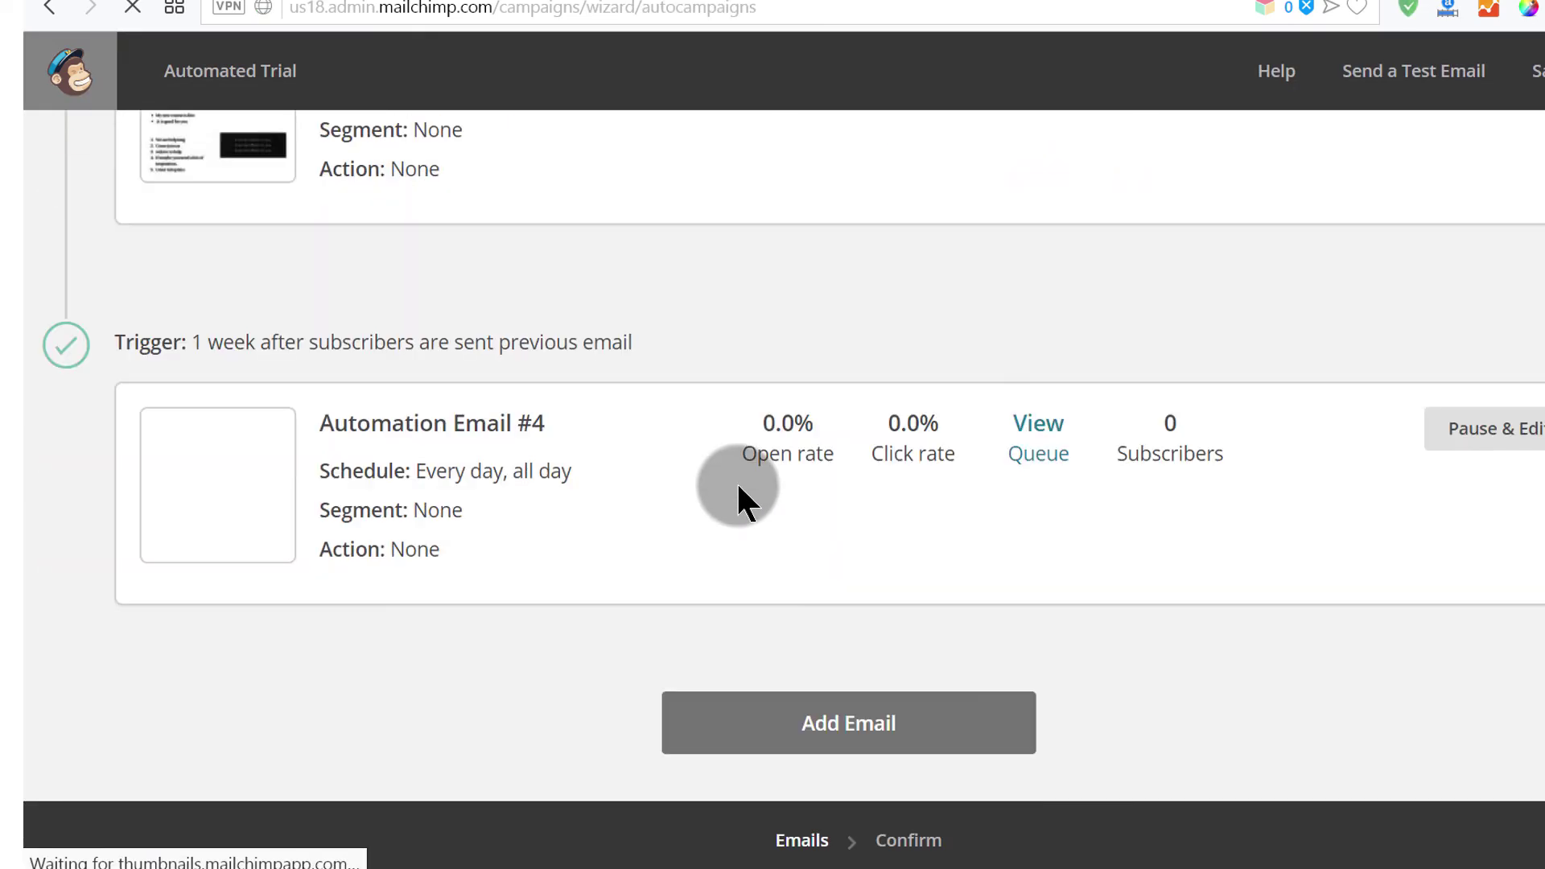
pyautogui.scroll(15, 739, 487)
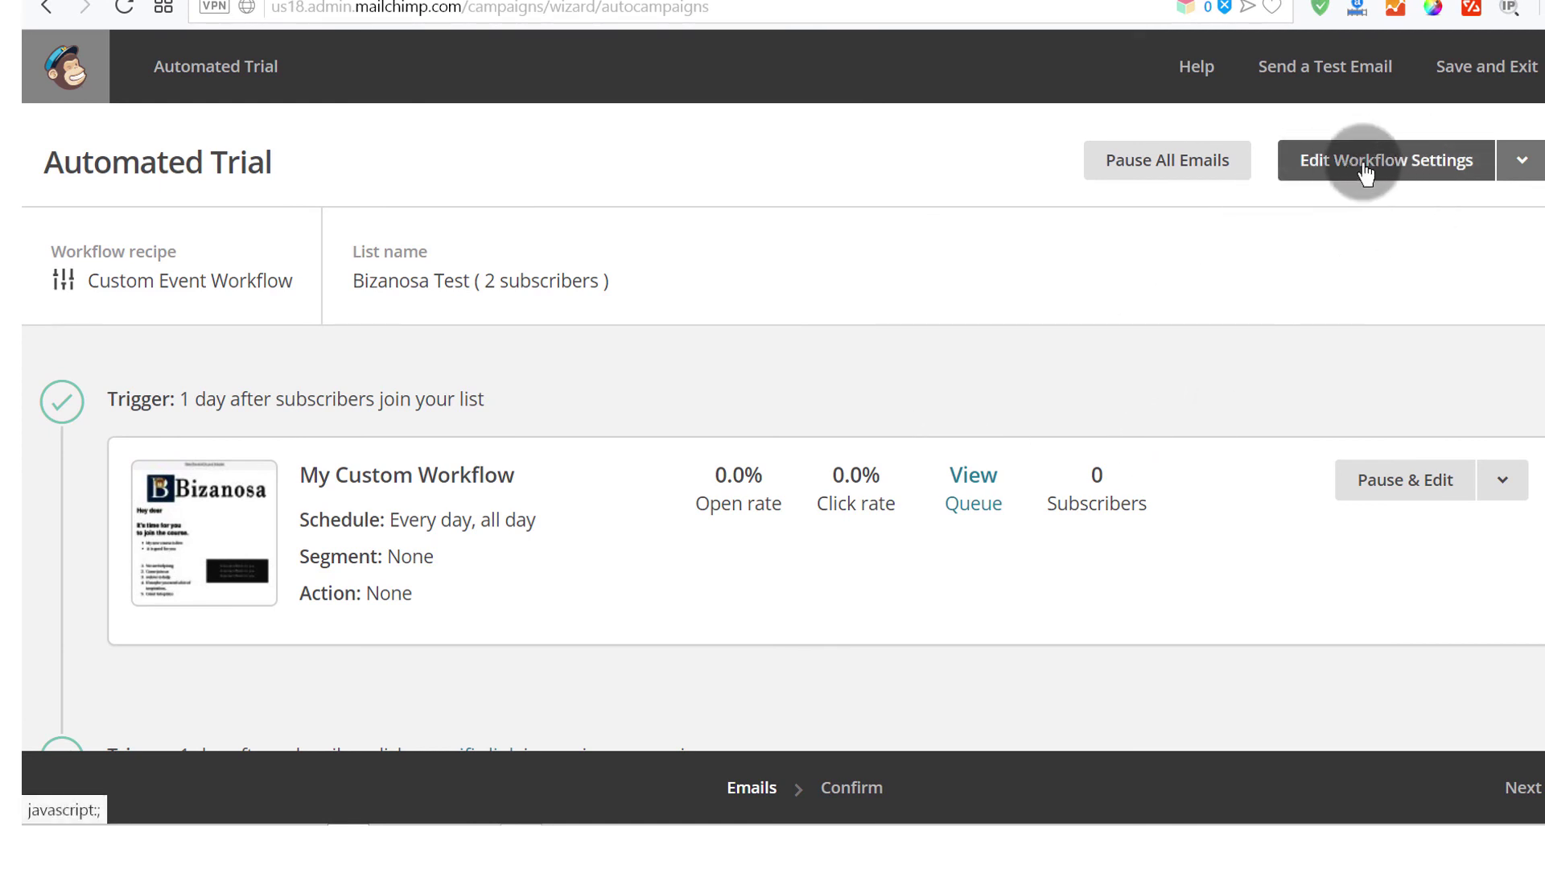
# Examine the workflow's subscriber options, the first email's extra options and the statistics of the running emails.
pyautogui.click(1534, 163)
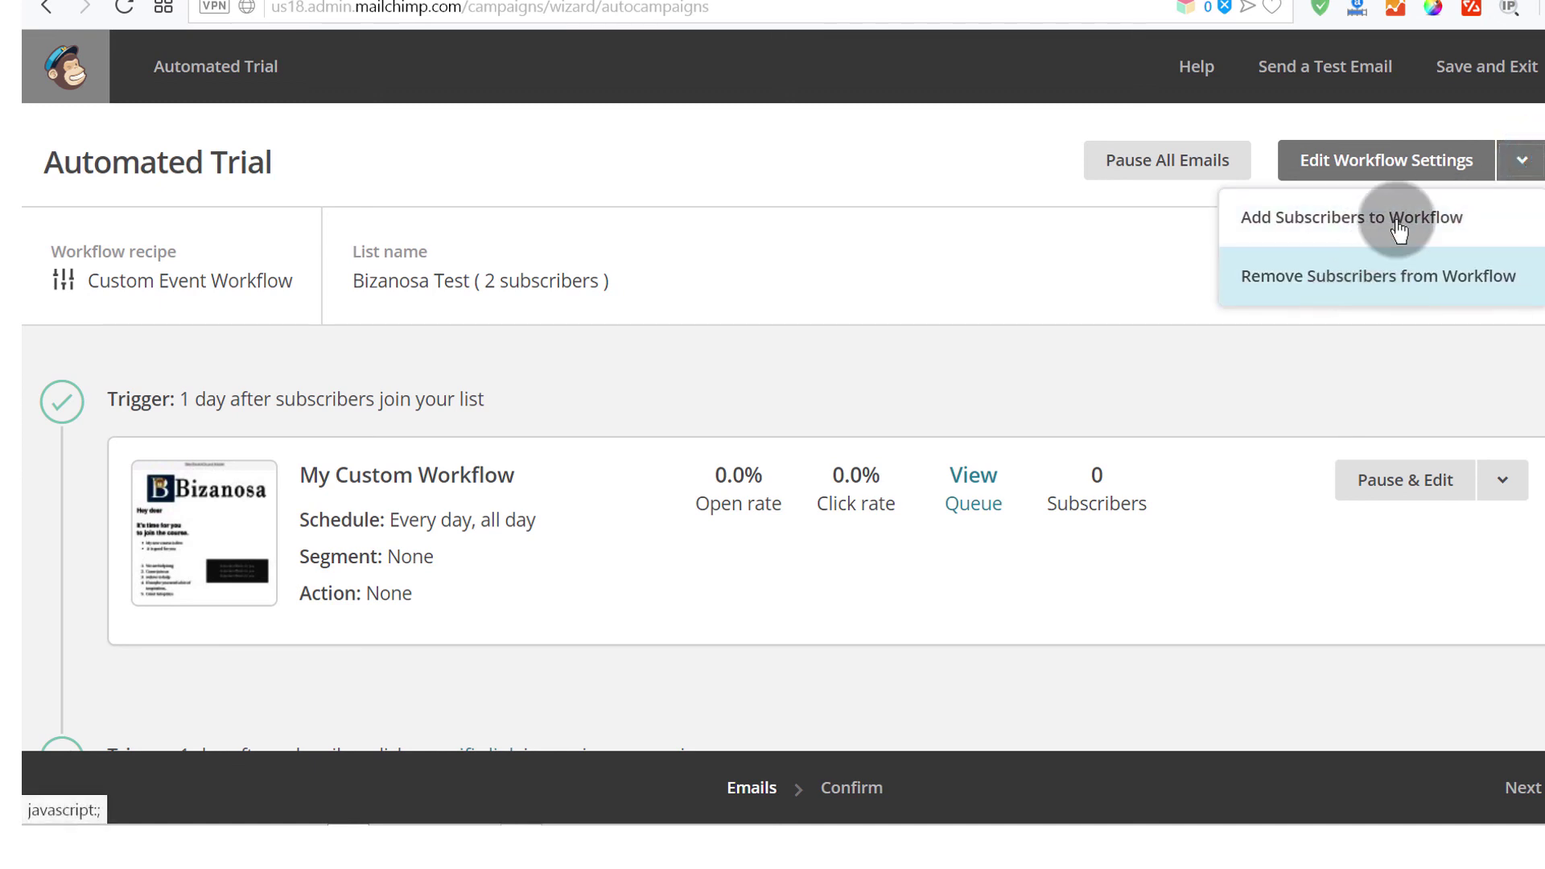
pyautogui.click(1099, 268)
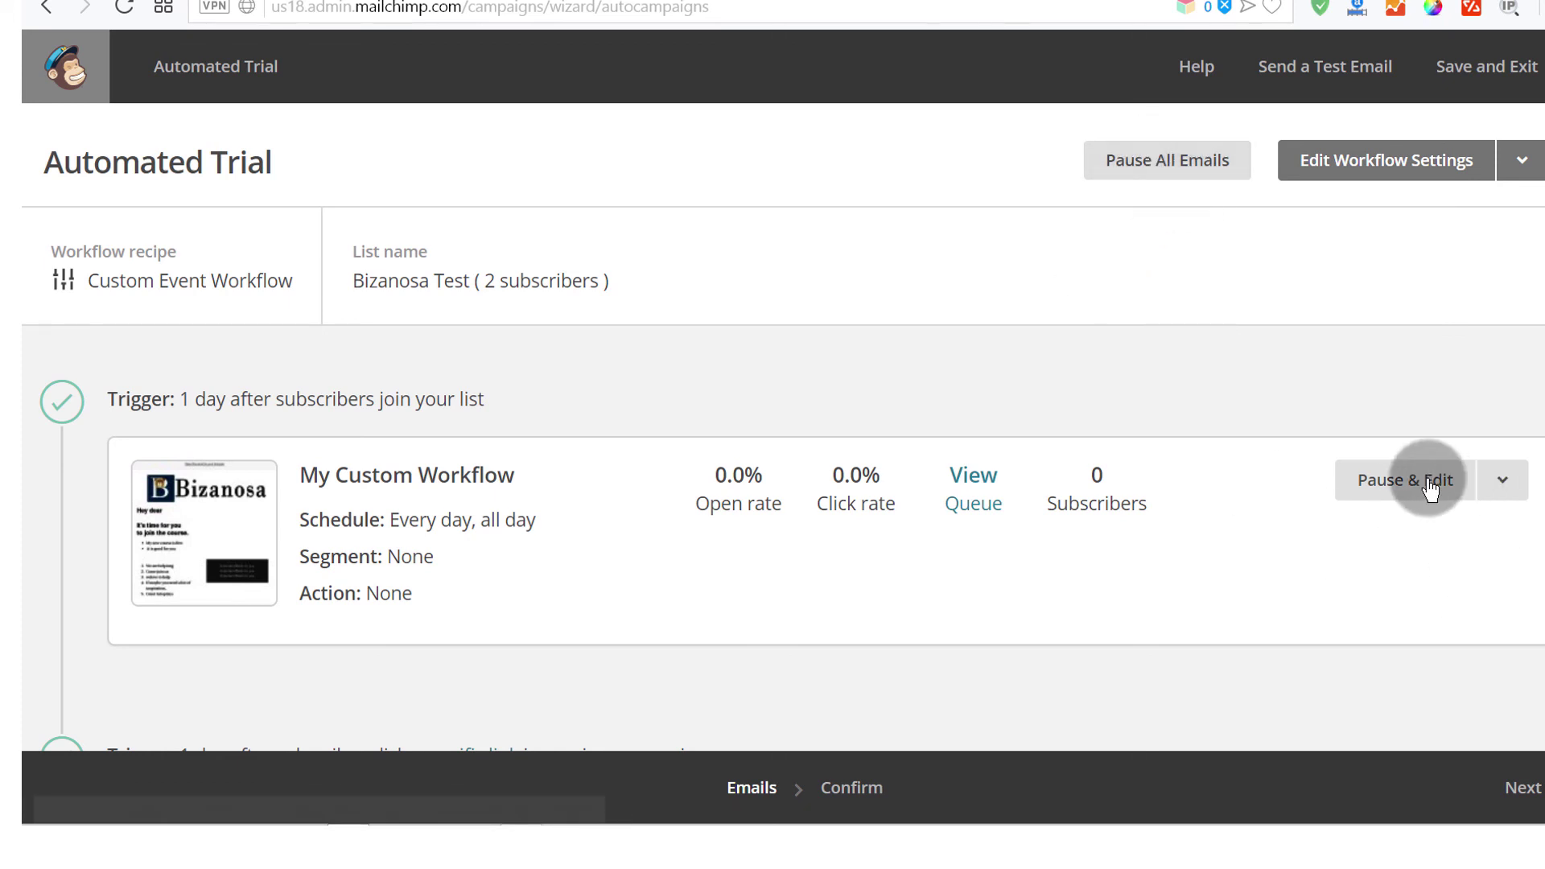
pyautogui.scroll(-3, 1369, 451)
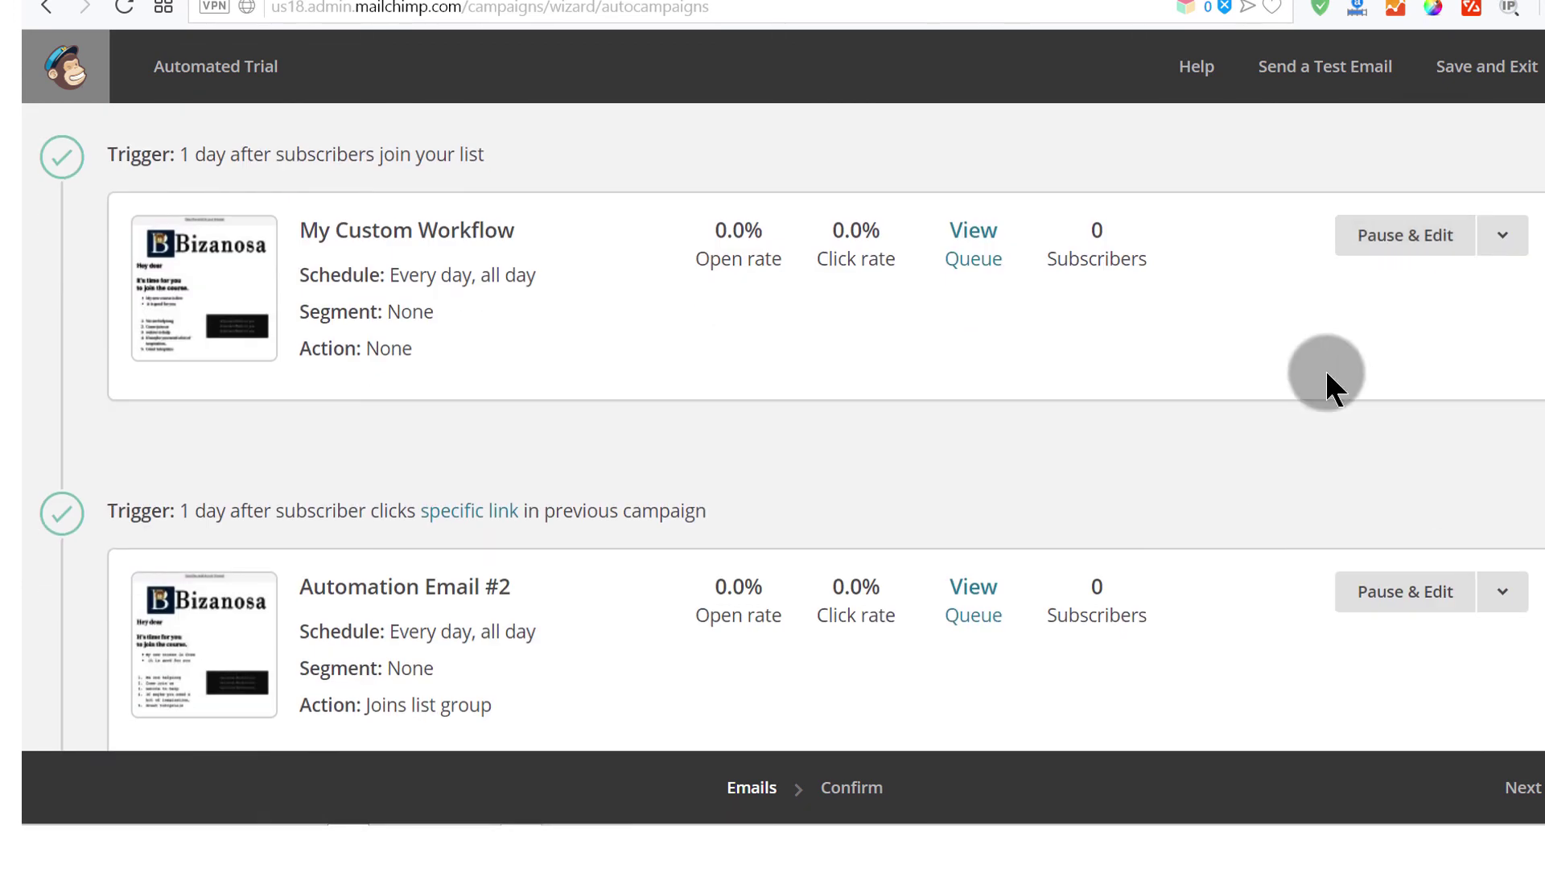
pyautogui.click(1502, 235)
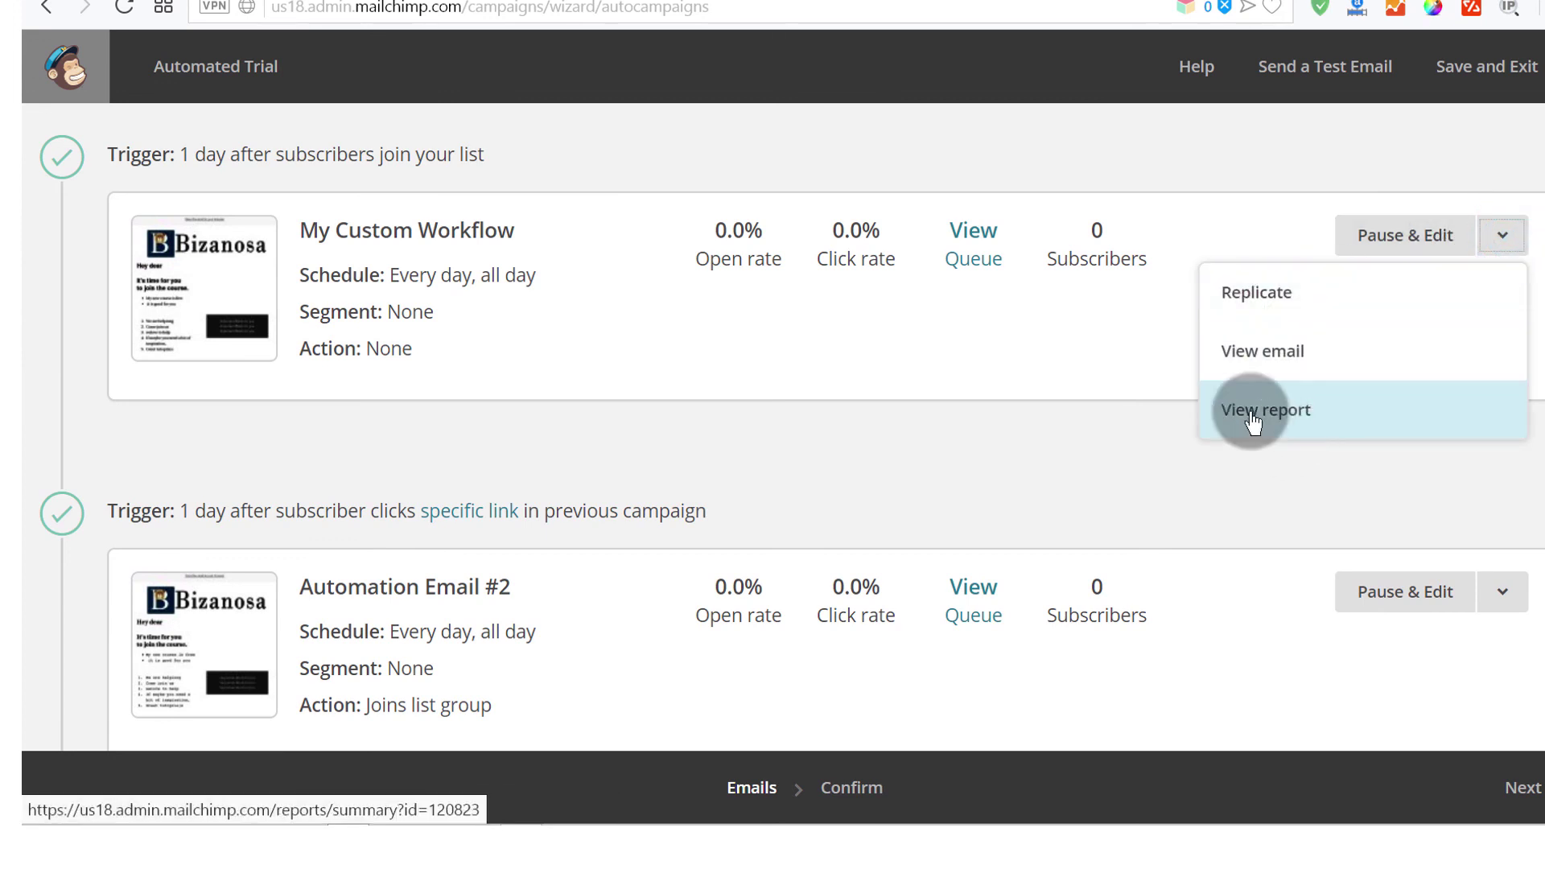
pyautogui.click(1127, 440)
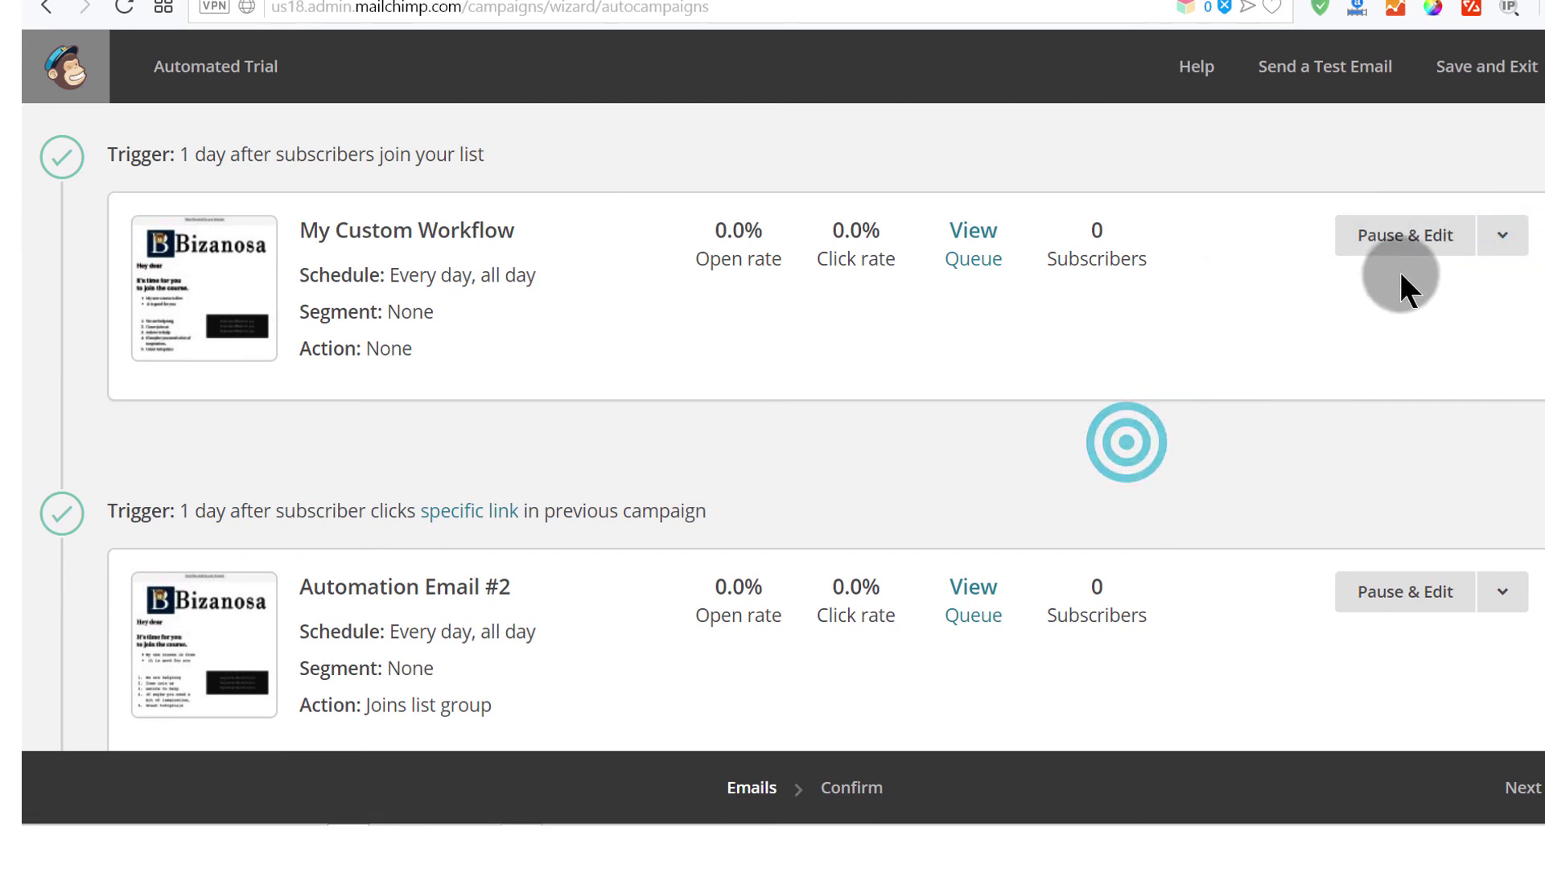
pyautogui.scroll(-5, 1145, 481)
pyautogui.scroll(-7, 1281, 475)
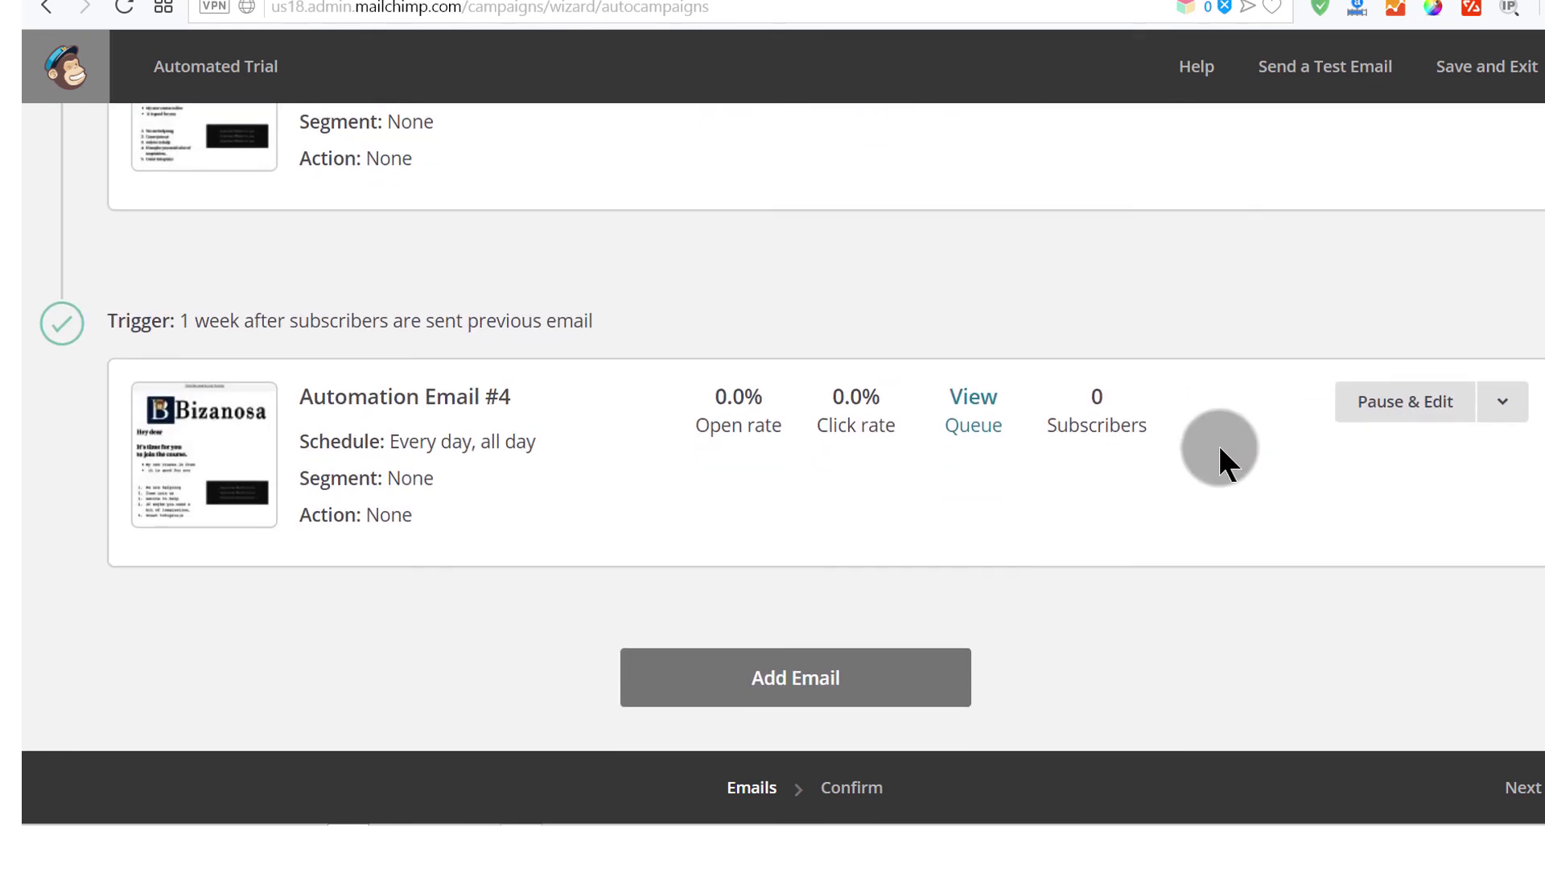
pyautogui.scroll(15, 1108, 595)
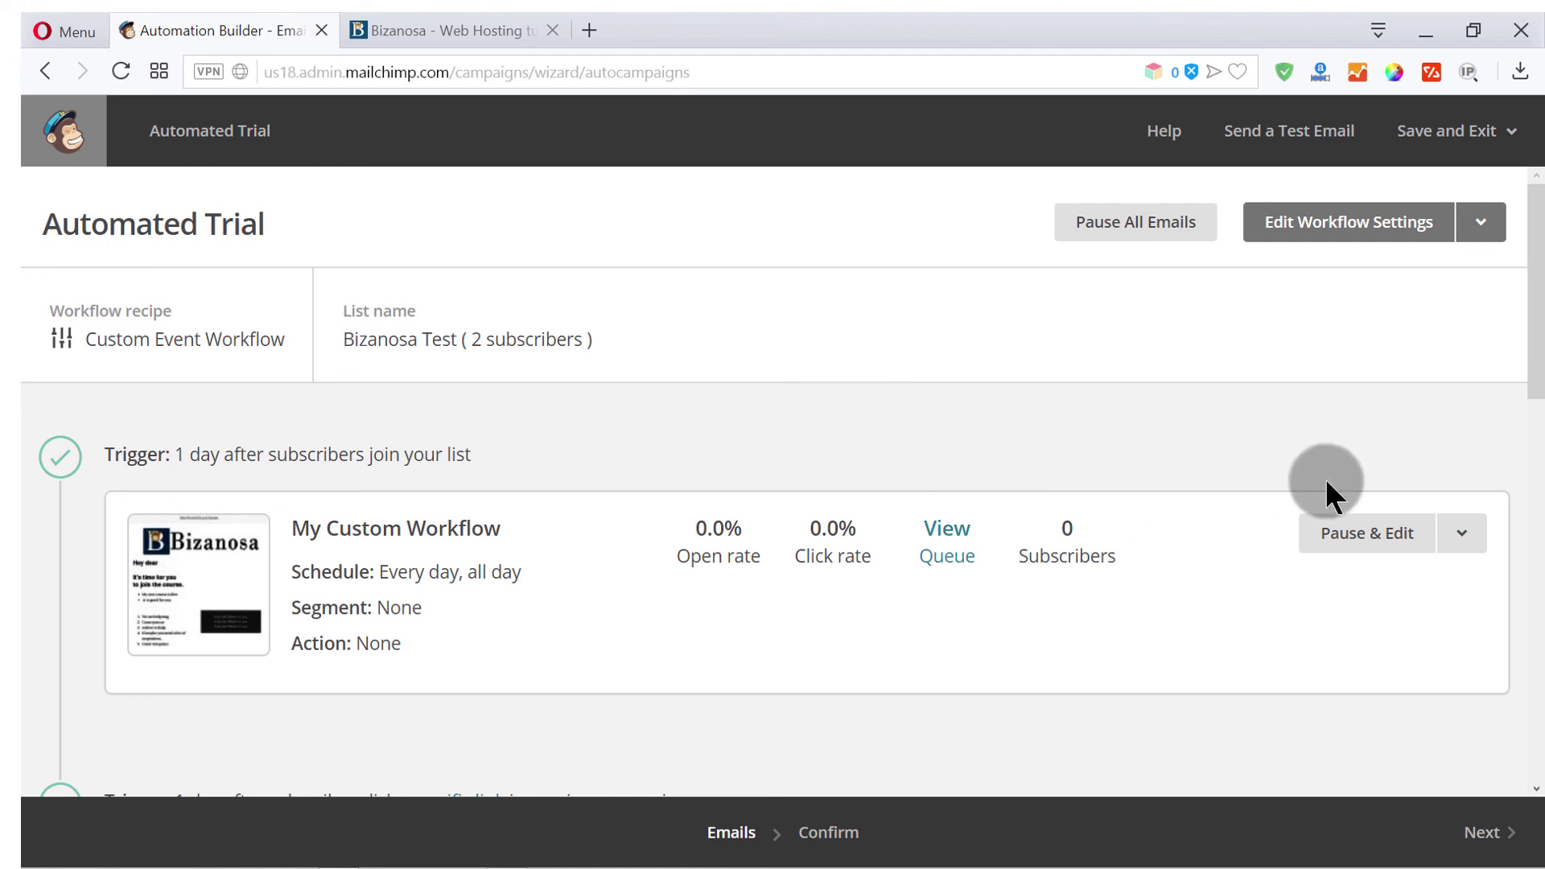
# Save and exit the Automated Trial workflow to the campaigns list.
pyautogui.click(1510, 128)
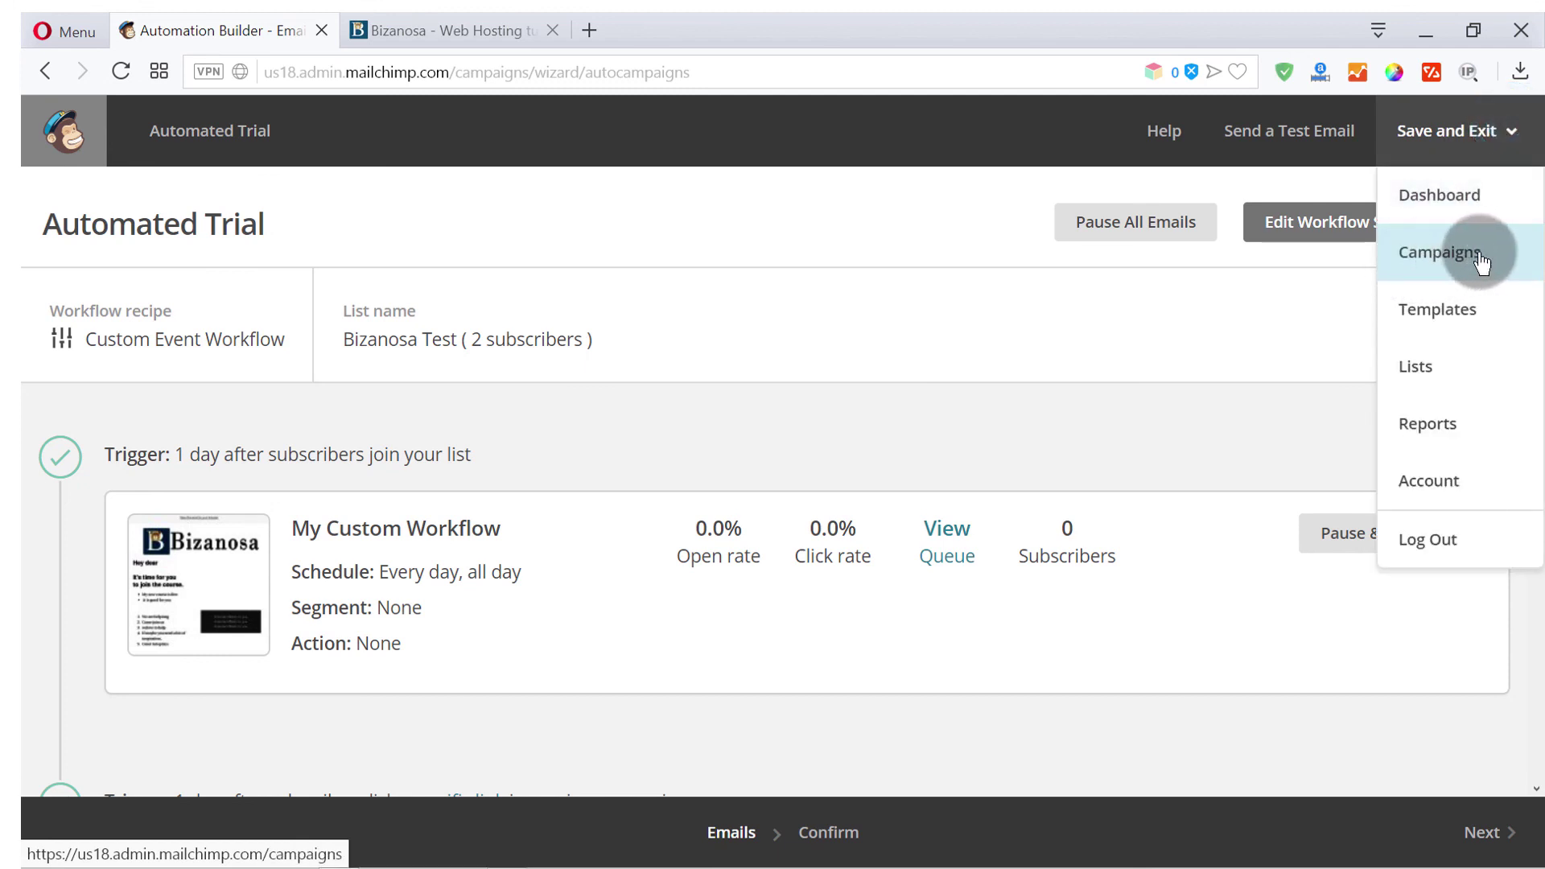
pyautogui.click(1446, 254)
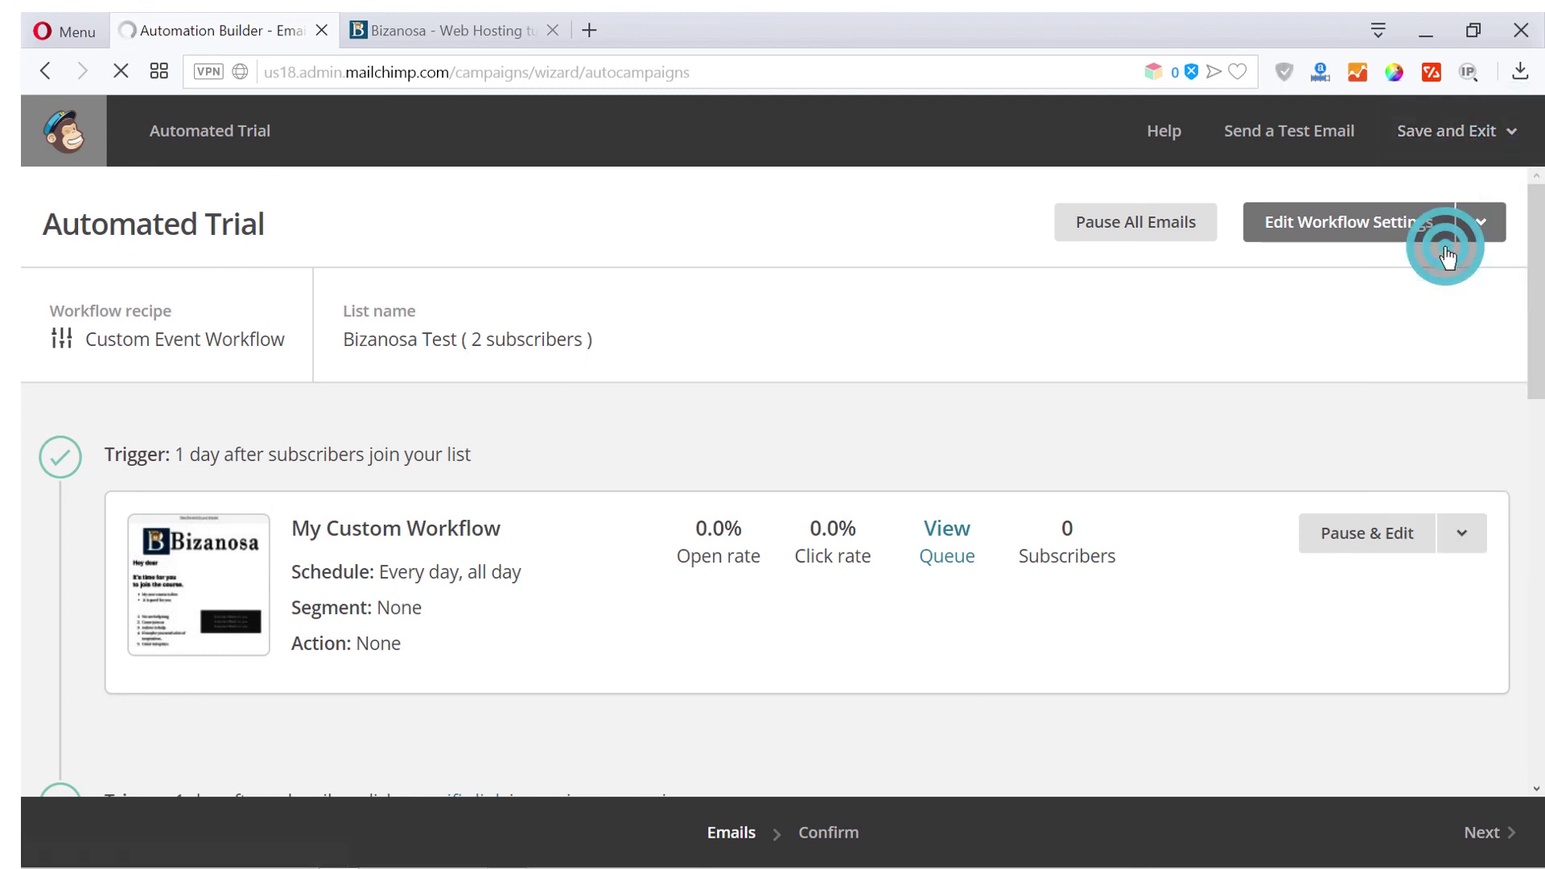